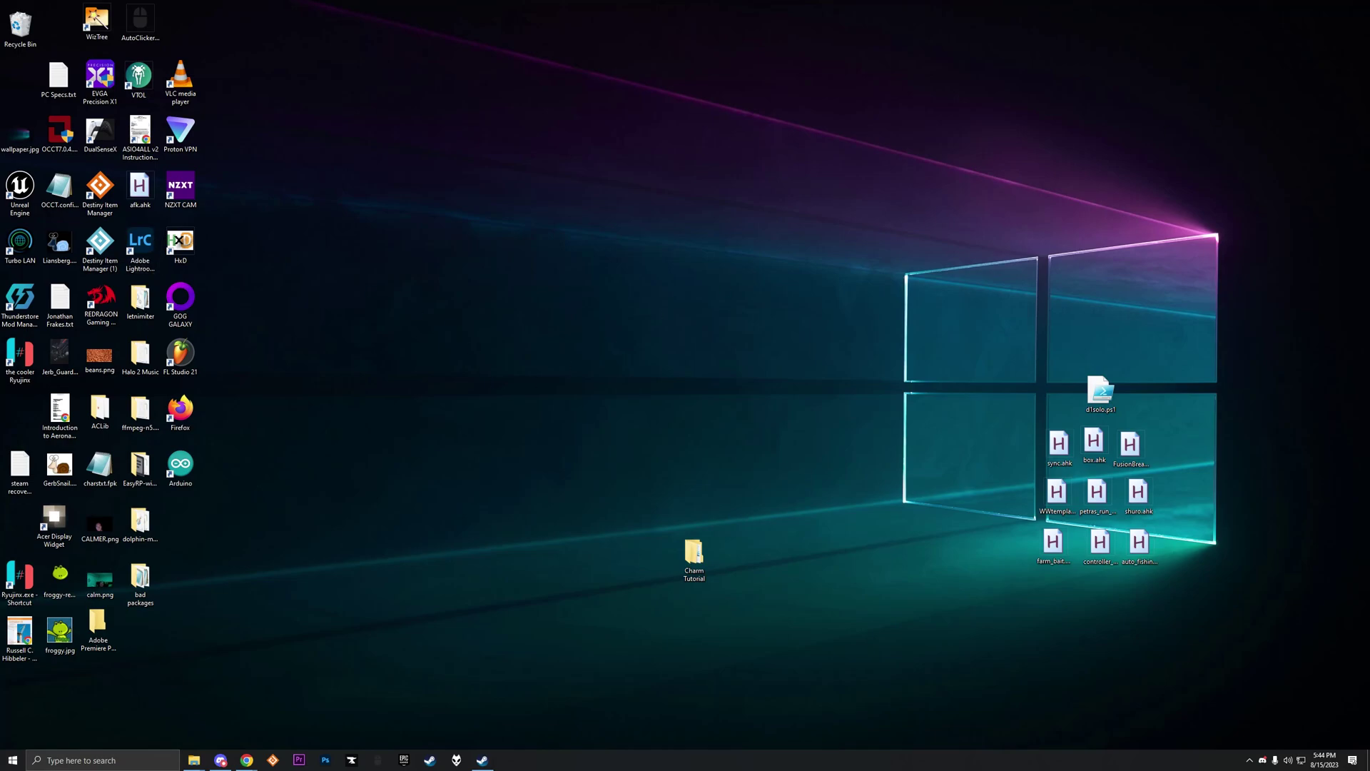
# Step: Check the .NET download page in the browser, then return to the Charm repository
pyautogui.click(246, 760)
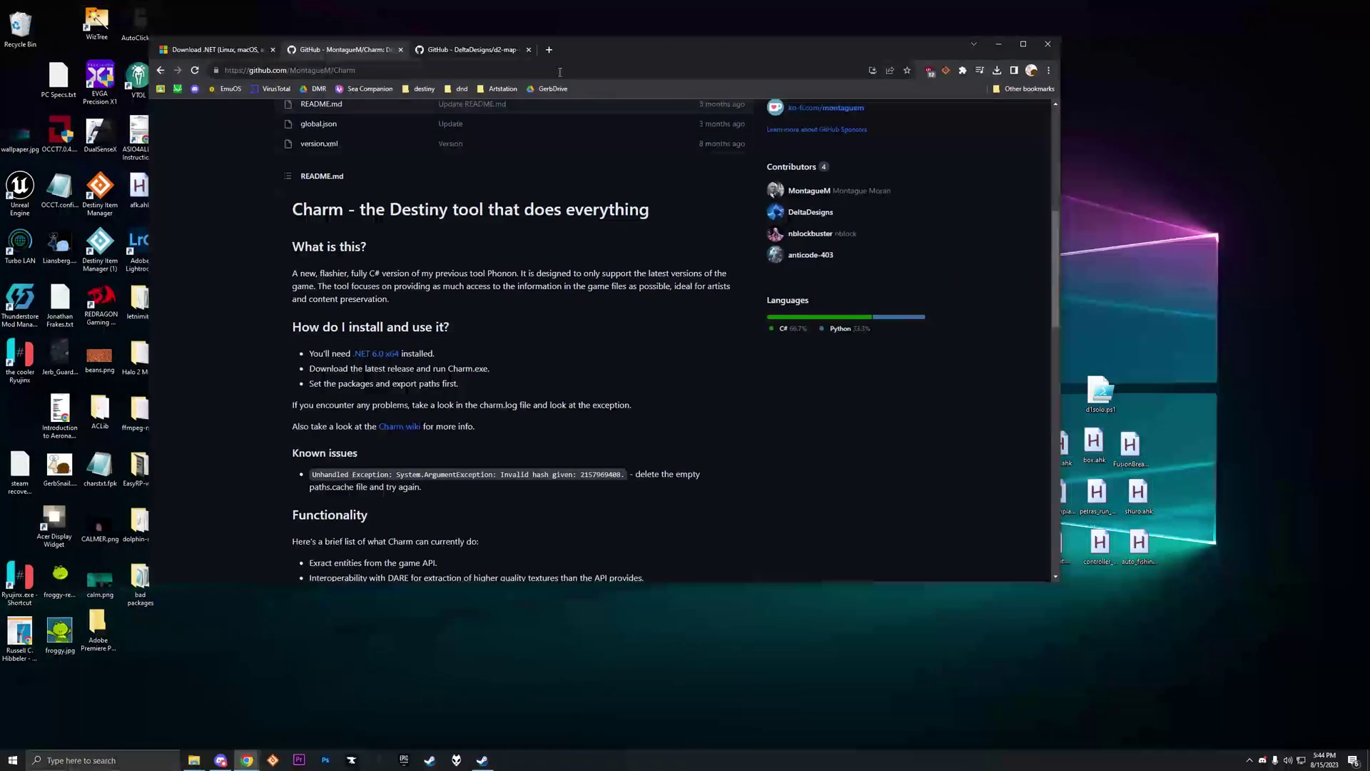
pyautogui.click(169, 49)
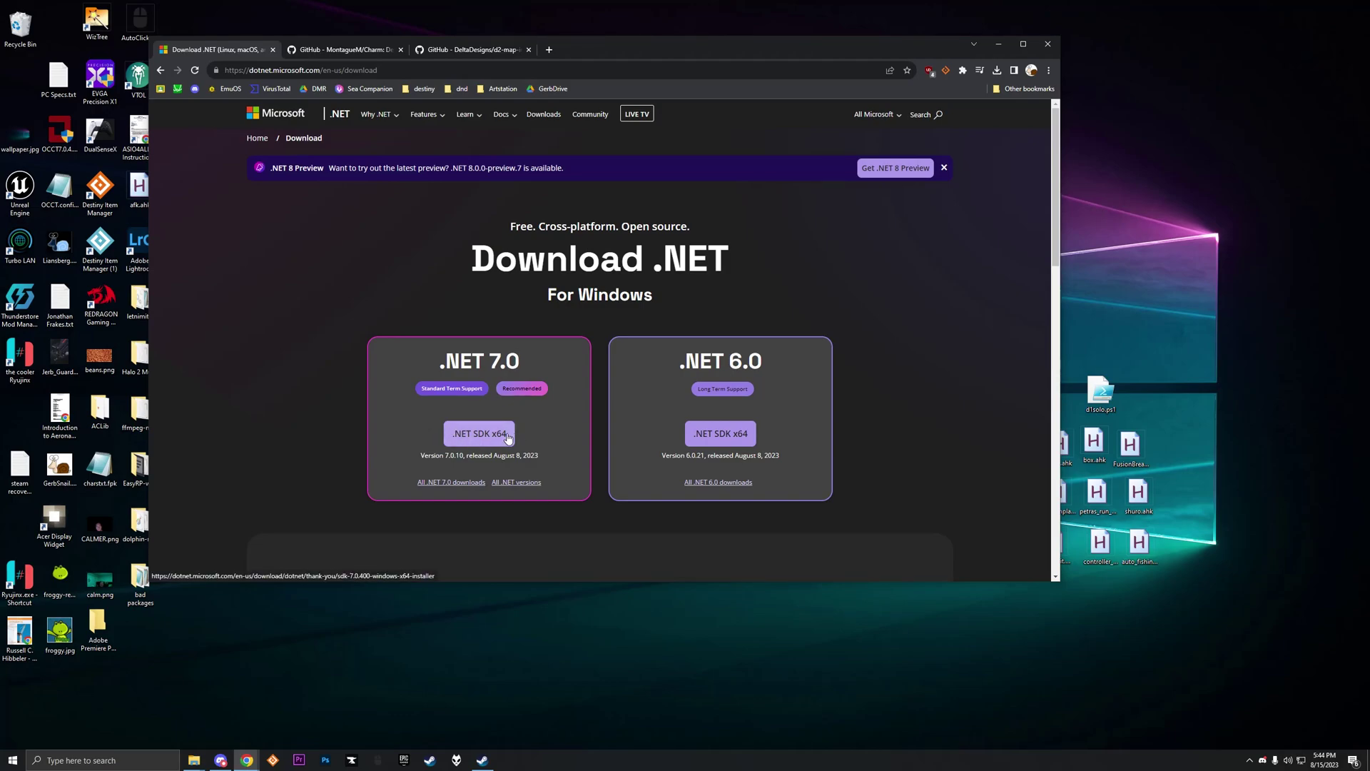
pyautogui.click(357, 53)
pyautogui.scroll(5, 253, 308)
pyautogui.scroll(-2, 253, 311)
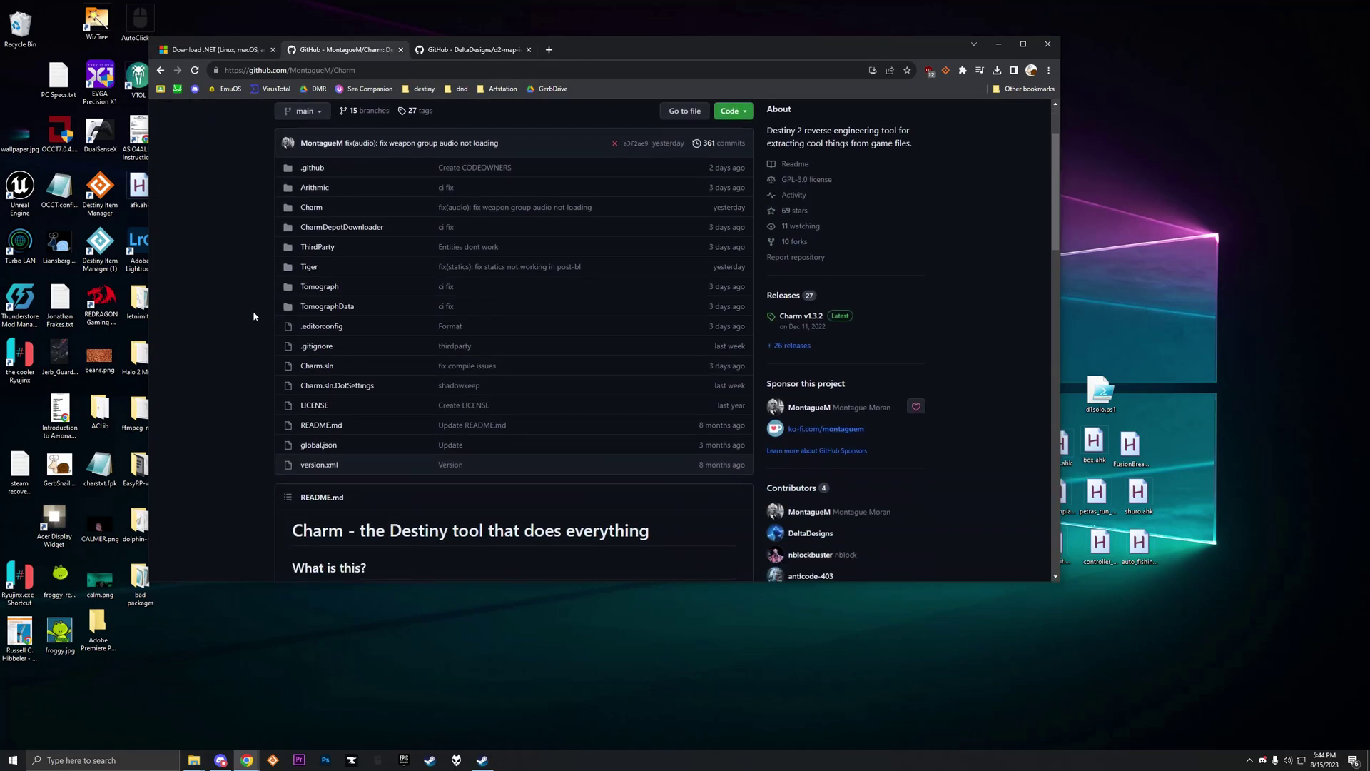
# Step: Look over the Charm v1.3.2 release, then browse the full list of Charm releases
pyautogui.click(799, 315)
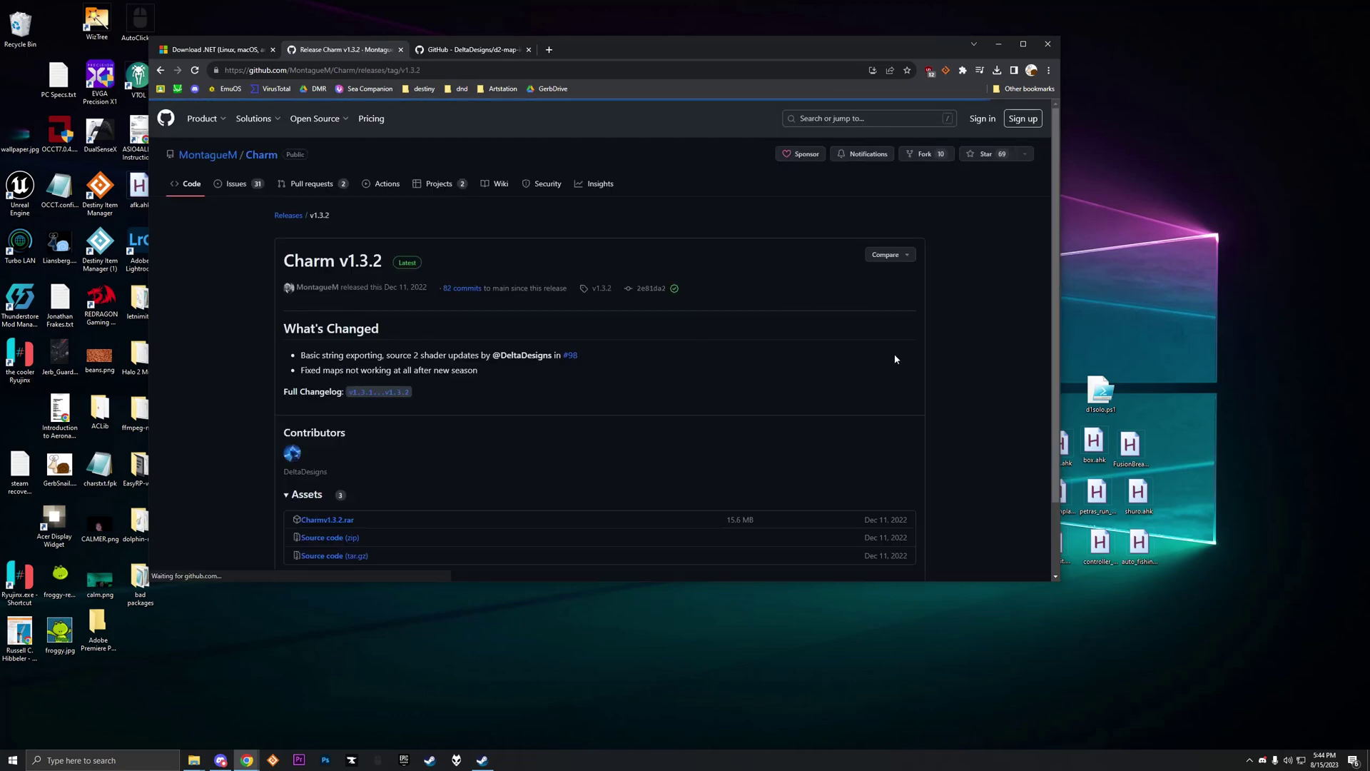
pyautogui.scroll(-1, 299, 321)
pyautogui.scroll(2, 338, 396)
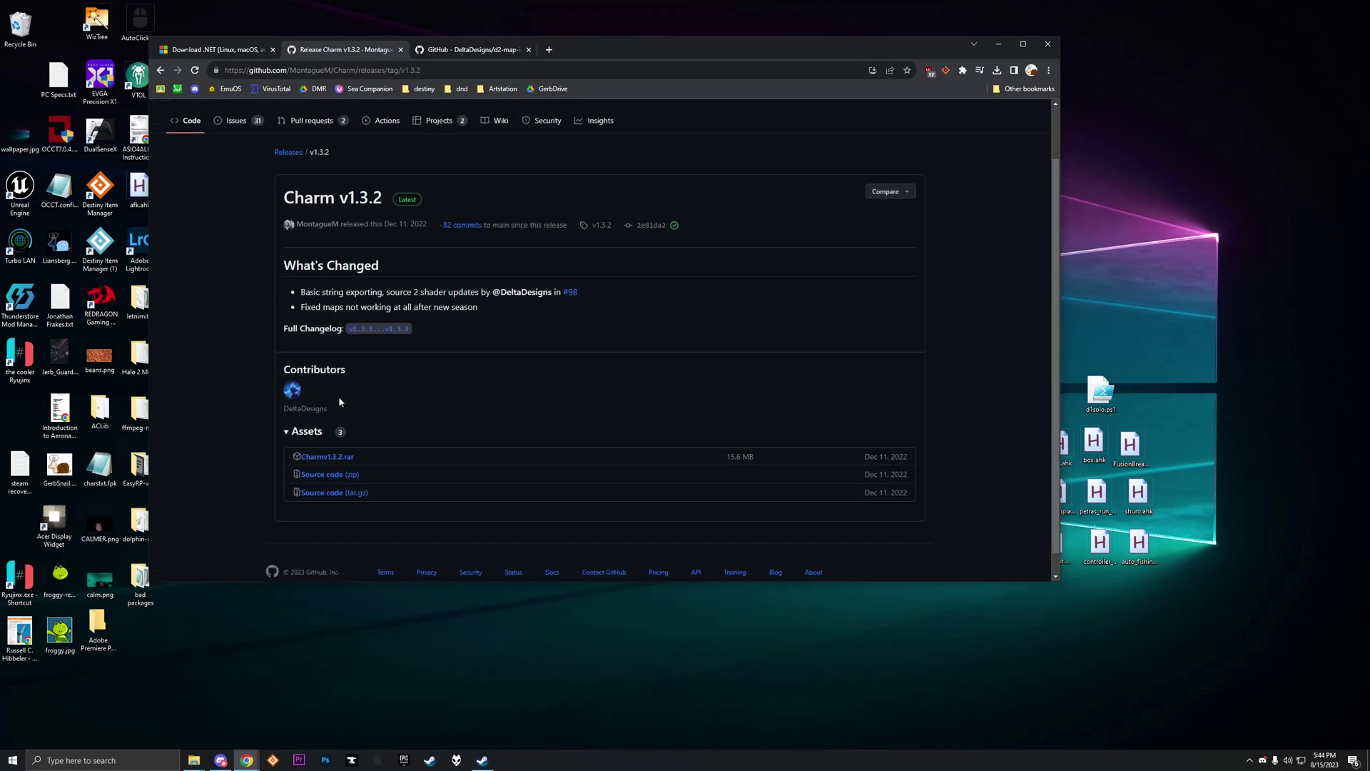
pyautogui.click(288, 215)
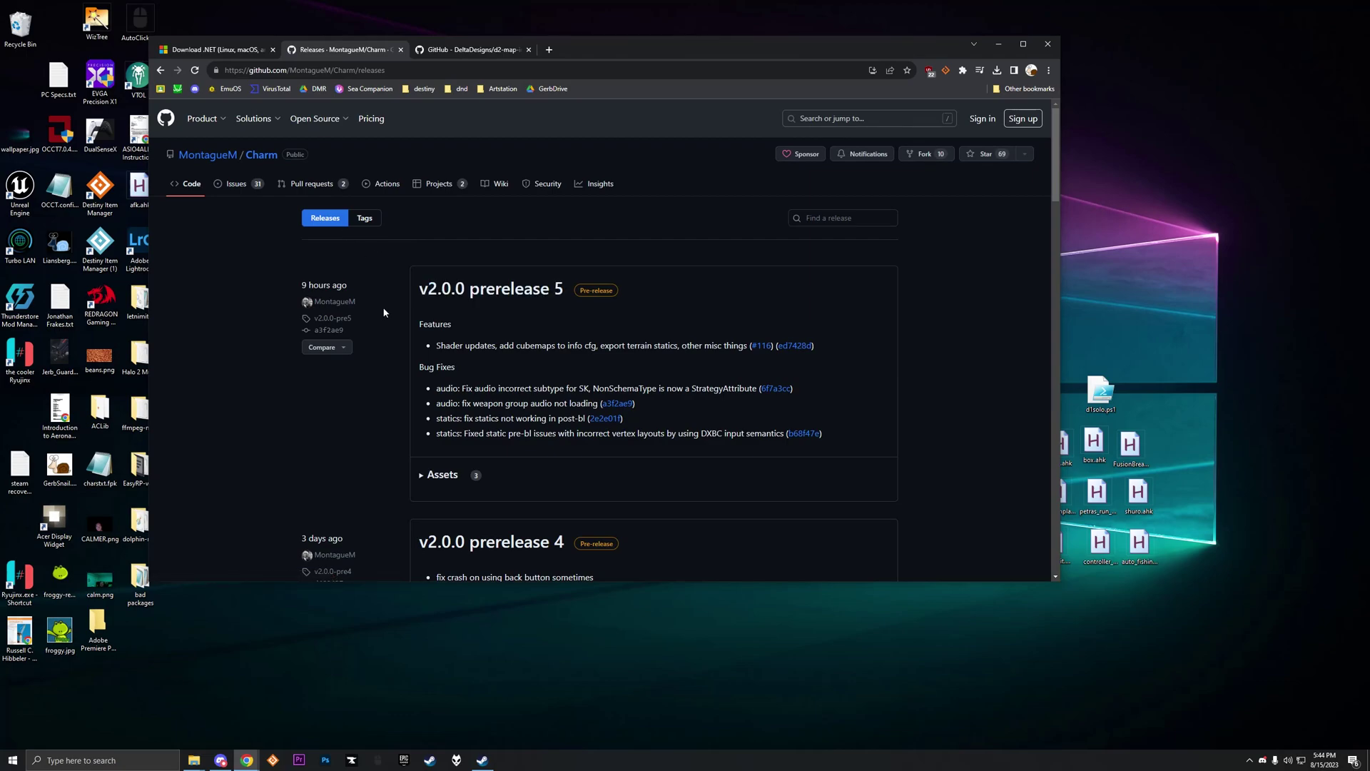
pyautogui.scroll(-2, 384, 312)
pyautogui.scroll(2, 428, 307)
# Step: Position the Charm Tutorial folder window beside the browser and open the extracted Charm folder
pyautogui.moveTo(193, 765)
pyautogui.click(159, 710)
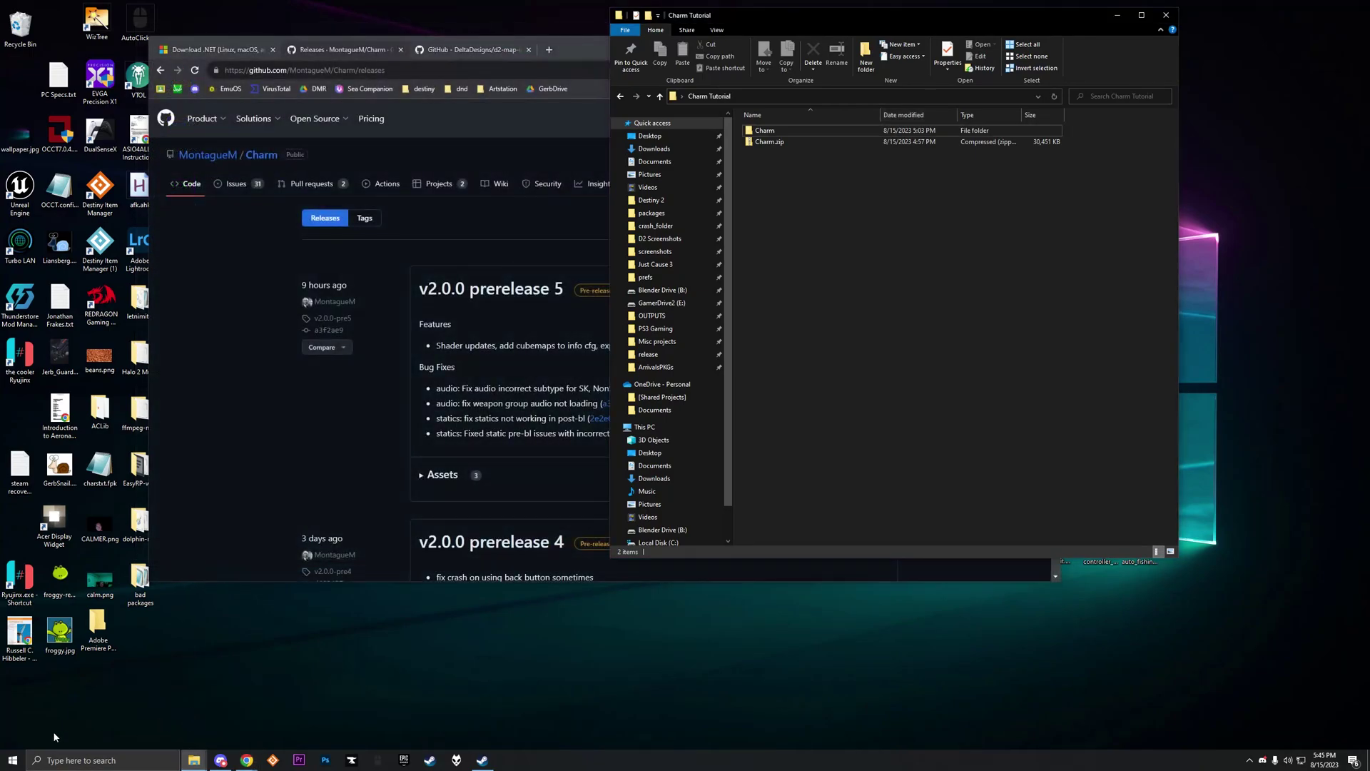
pyautogui.moveTo(892, 14); pyautogui.dragTo(909, 145)
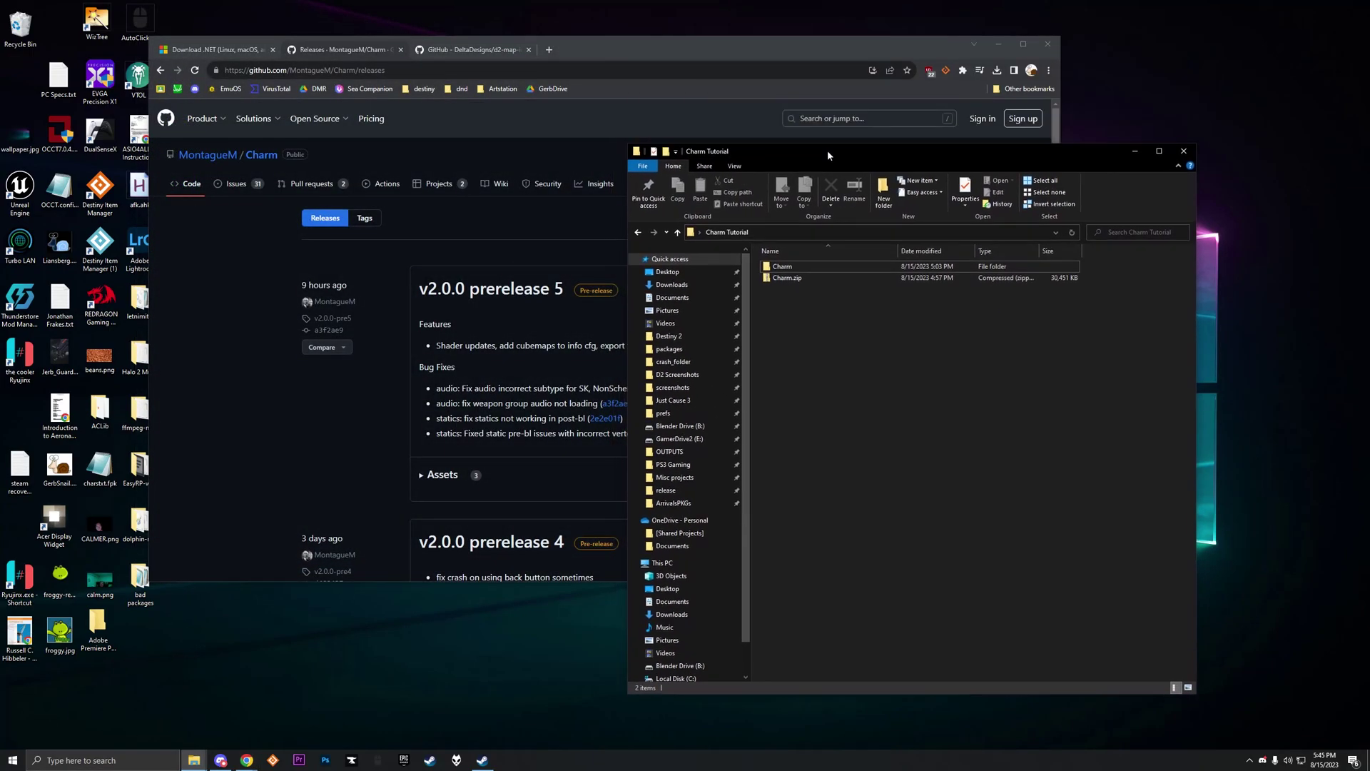
pyautogui.click(371, 65)
pyautogui.hotkey('ctrl', 'shift', 'Tab')
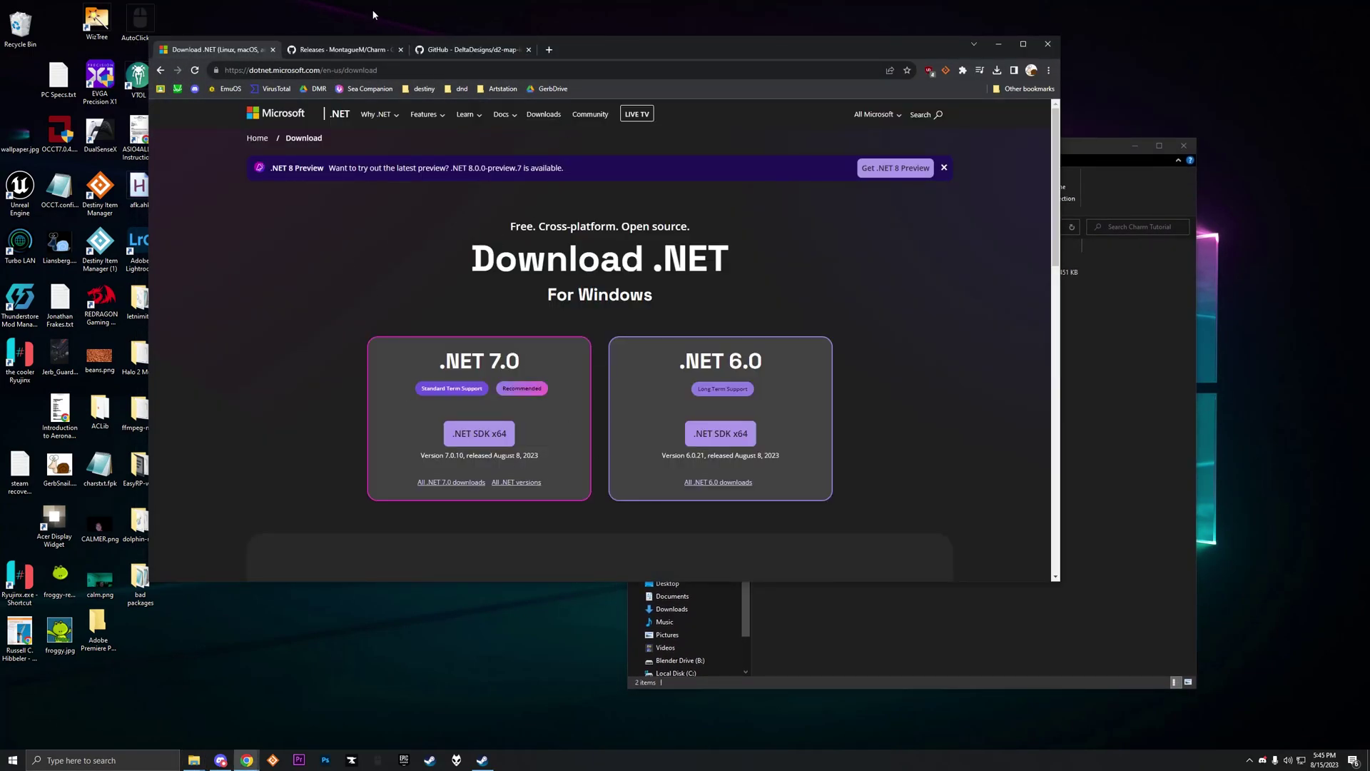
pyautogui.click(334, 50)
pyautogui.click(1128, 310)
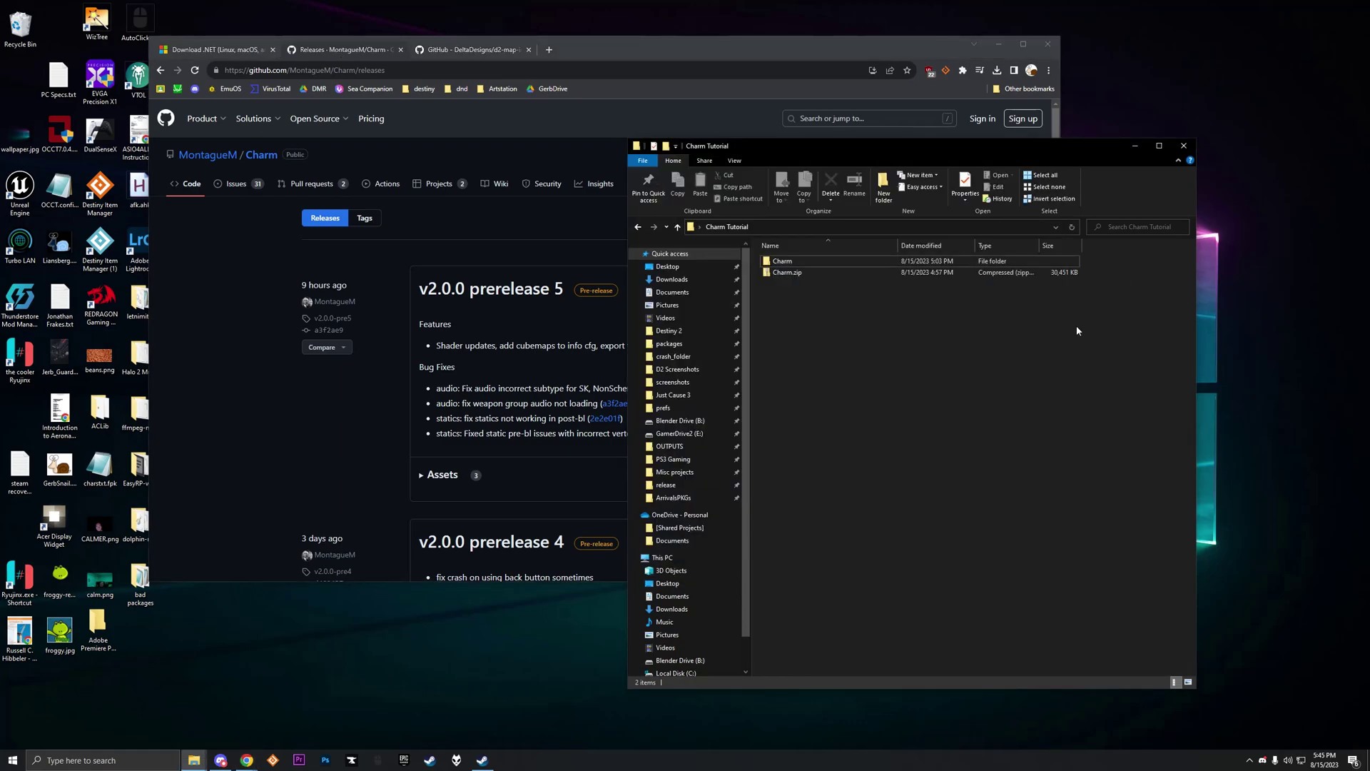
pyautogui.doubleClick(807, 260)
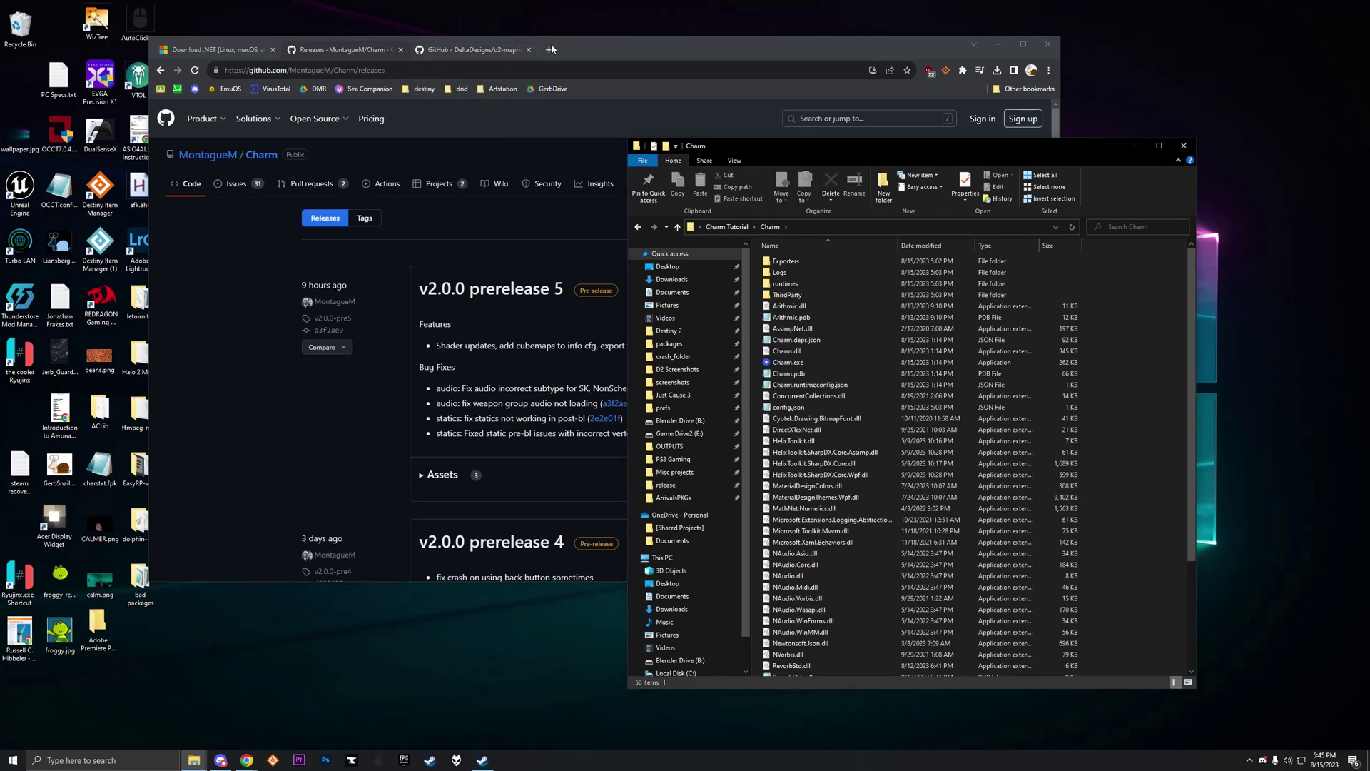
# Step: Open the latest d2-map-importer-addon release (v0.3.9), then return to the Charm folder window
pyautogui.click(458, 51)
pyautogui.click(833, 420)
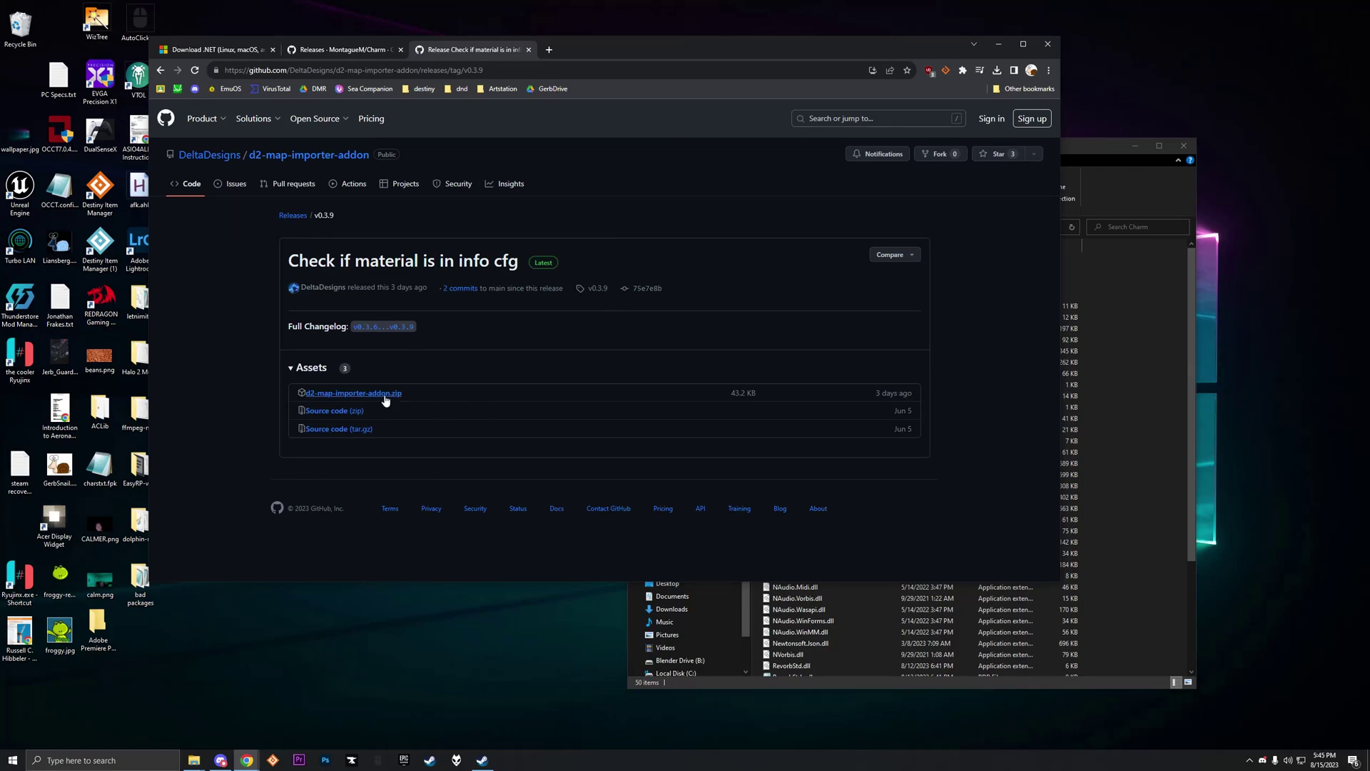
pyautogui.click(373, 48)
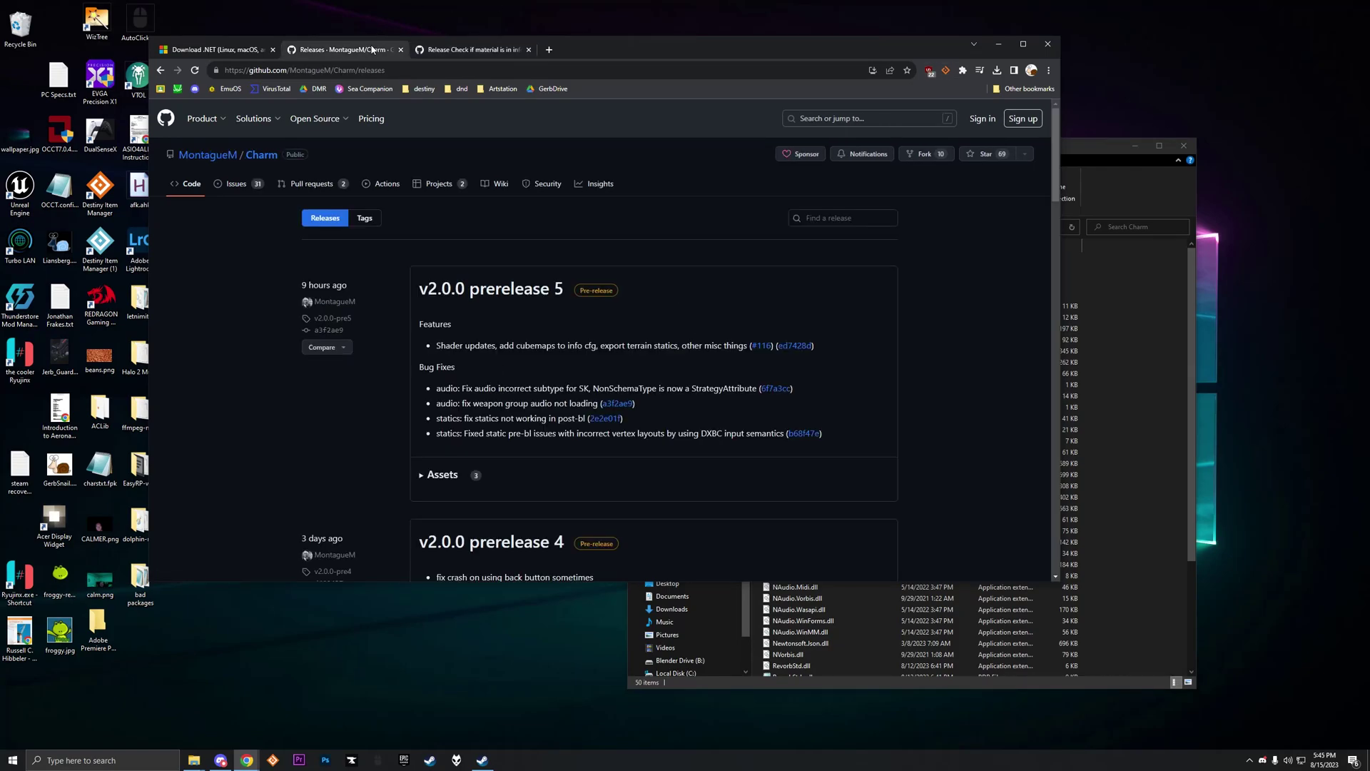
pyautogui.click(1083, 147)
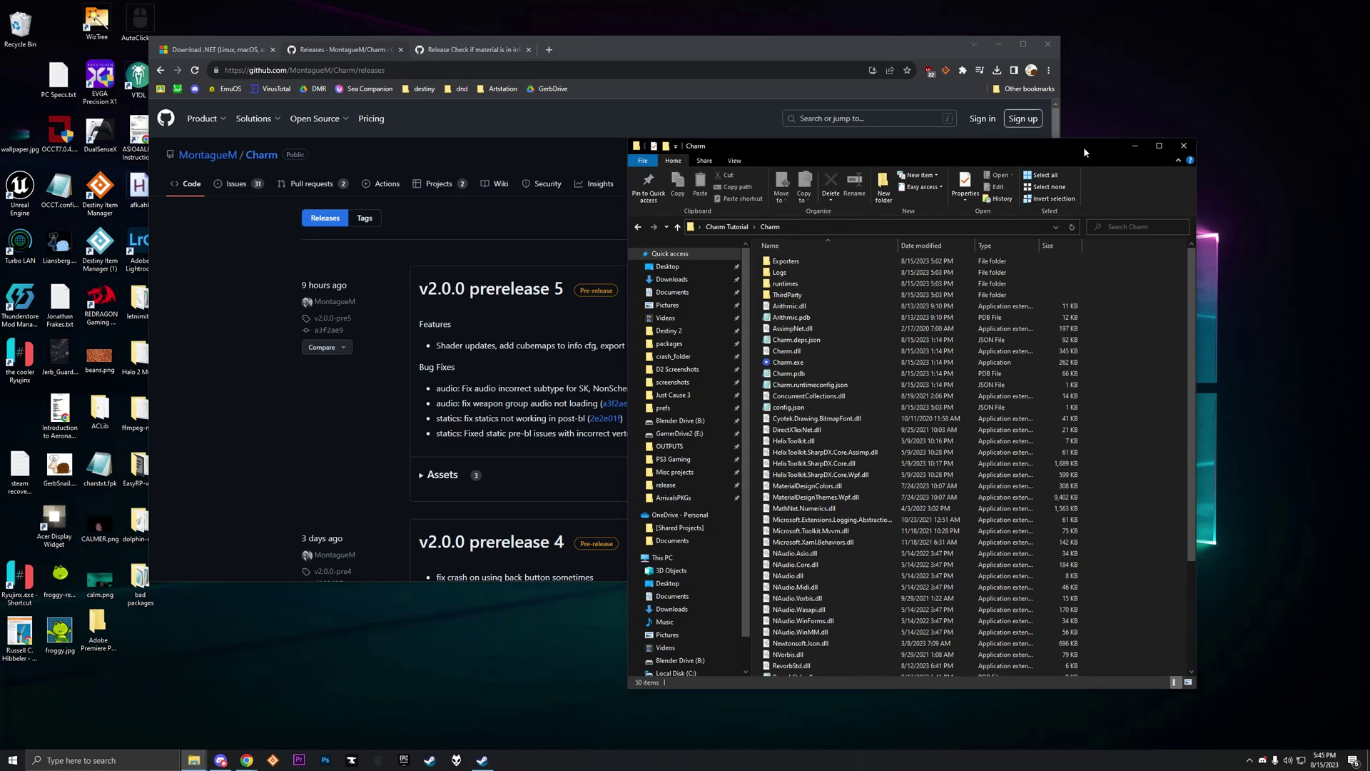
# Step: Launch Charm.exe, reposition its settings window, and show the packages strategy choices
pyautogui.doubleClick(788, 364)
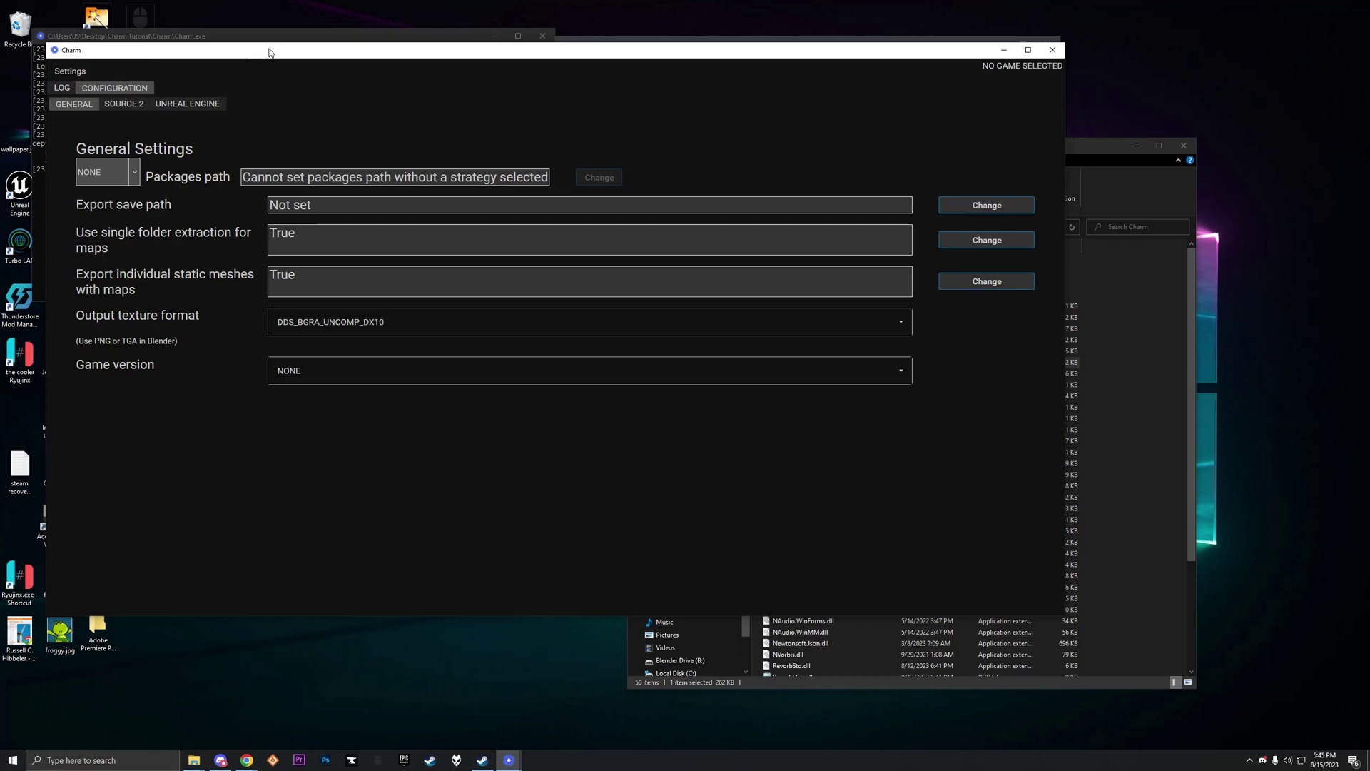
pyautogui.moveTo(267, 53); pyautogui.dragTo(402, 83)
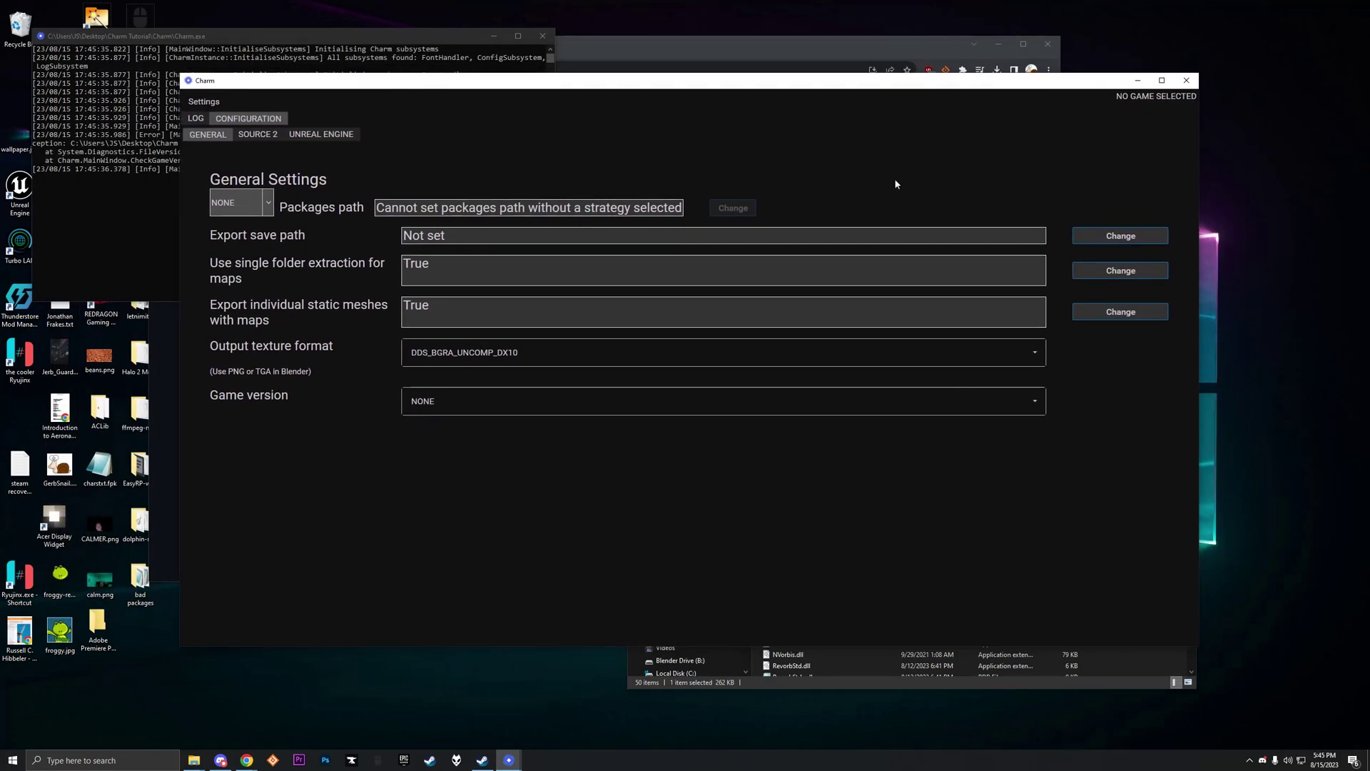
pyautogui.click(259, 205)
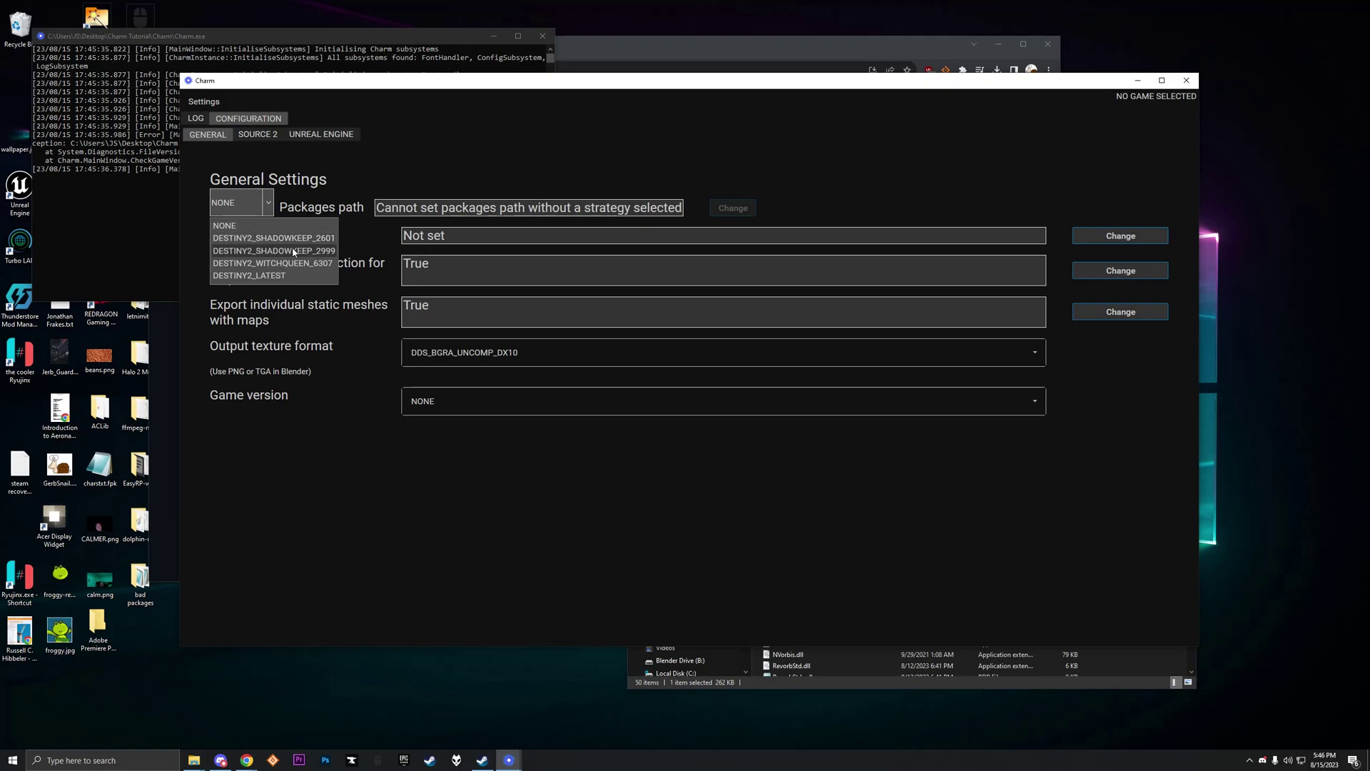
# Step: Set the strategy to DESTINY2_LATEST and the packages path to Destiny 2's Steam packages folder
pyautogui.click(257, 278)
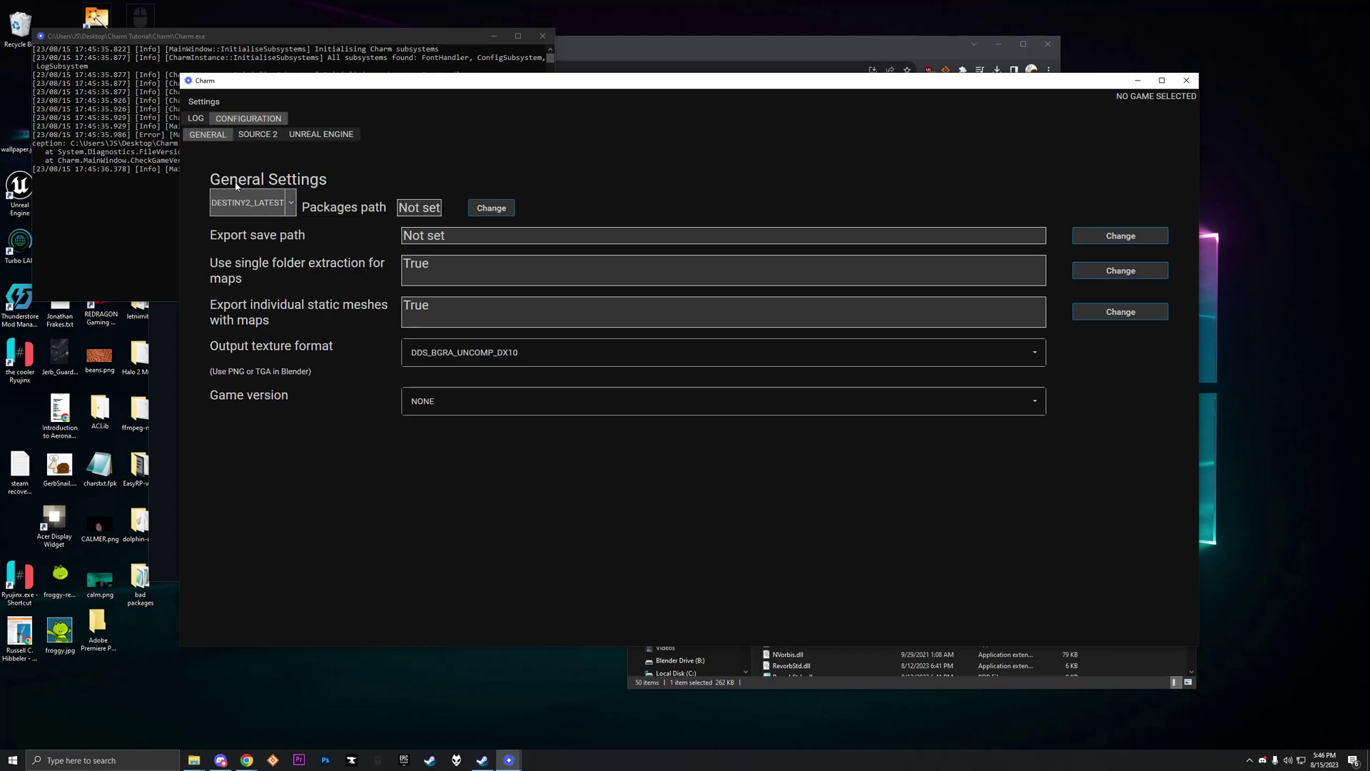
pyautogui.click(508, 207)
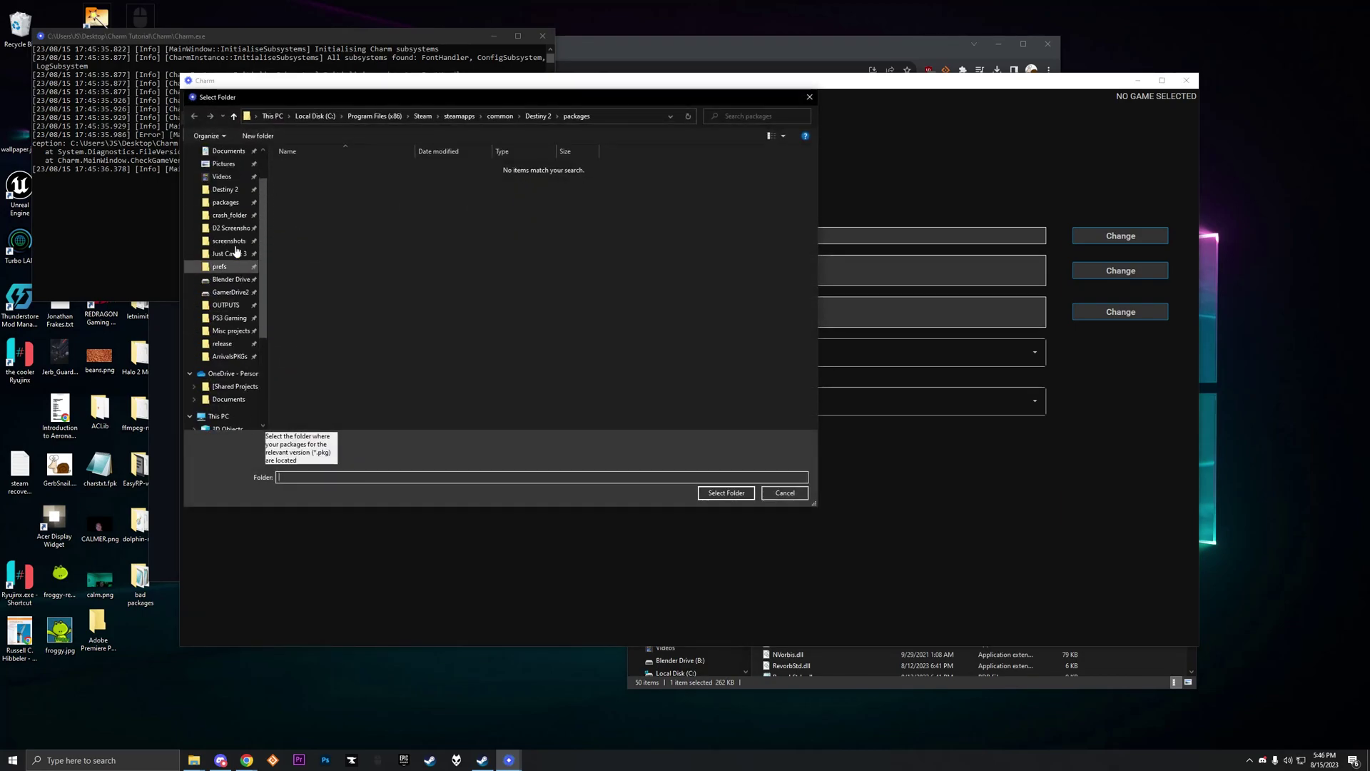
pyautogui.scroll(-1, 236, 251)
pyautogui.click(226, 227)
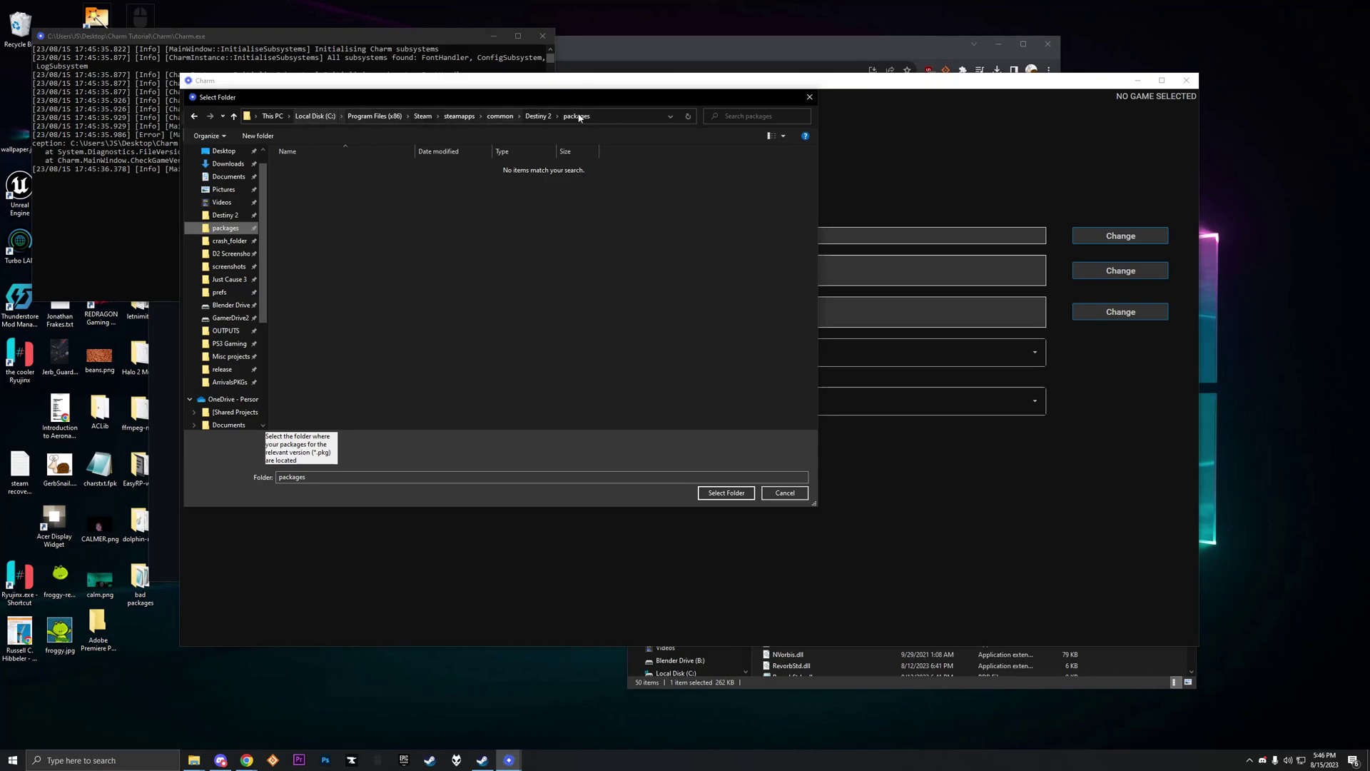
pyautogui.click(482, 759)
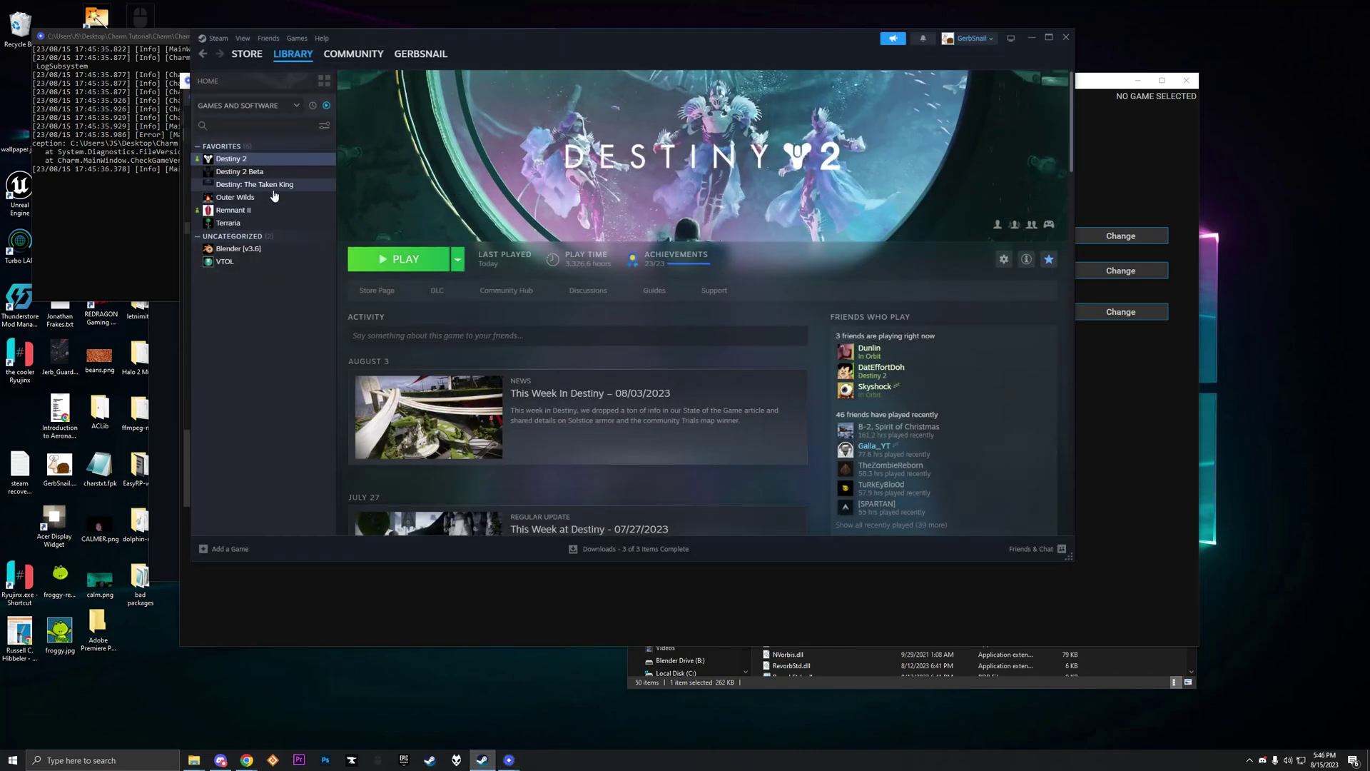
pyautogui.rightClick(242, 161)
pyautogui.moveTo(300, 221)
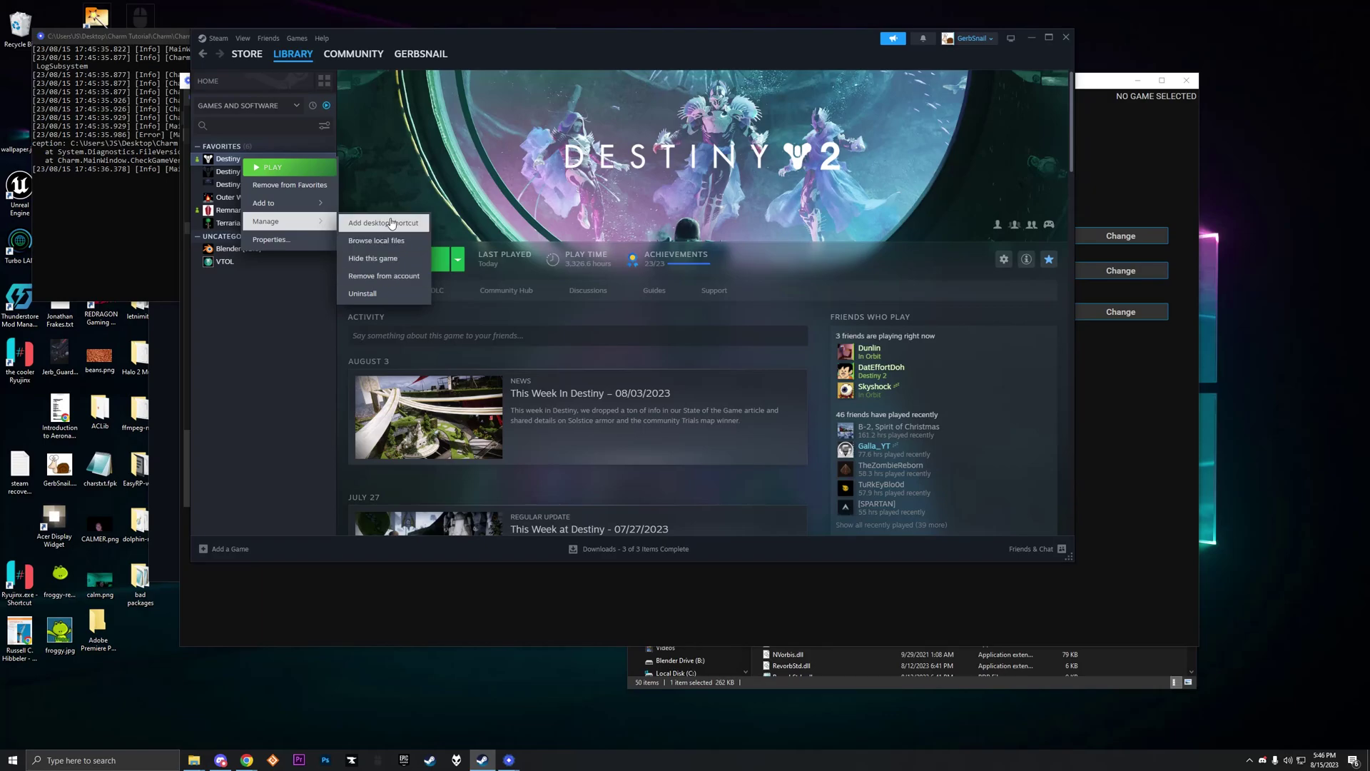
pyautogui.click(376, 240)
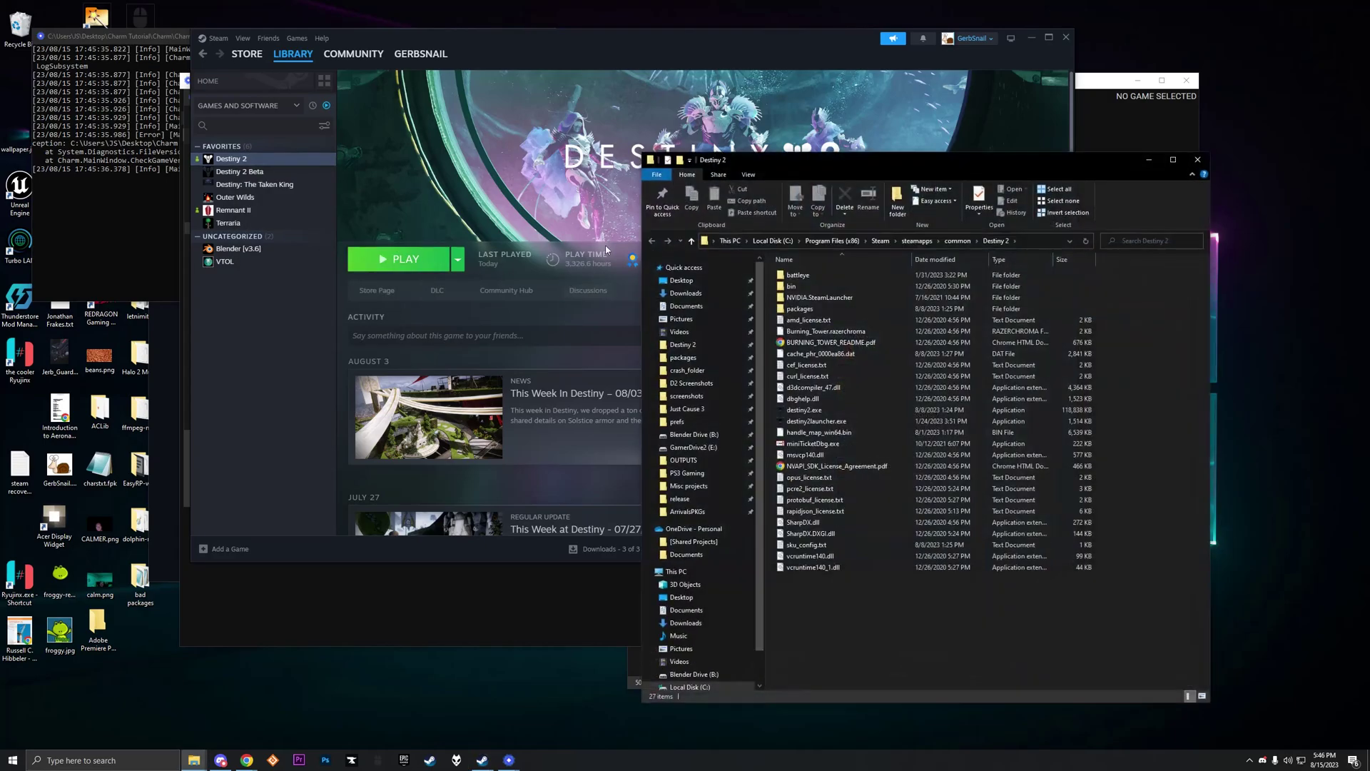
pyautogui.doubleClick(820, 309)
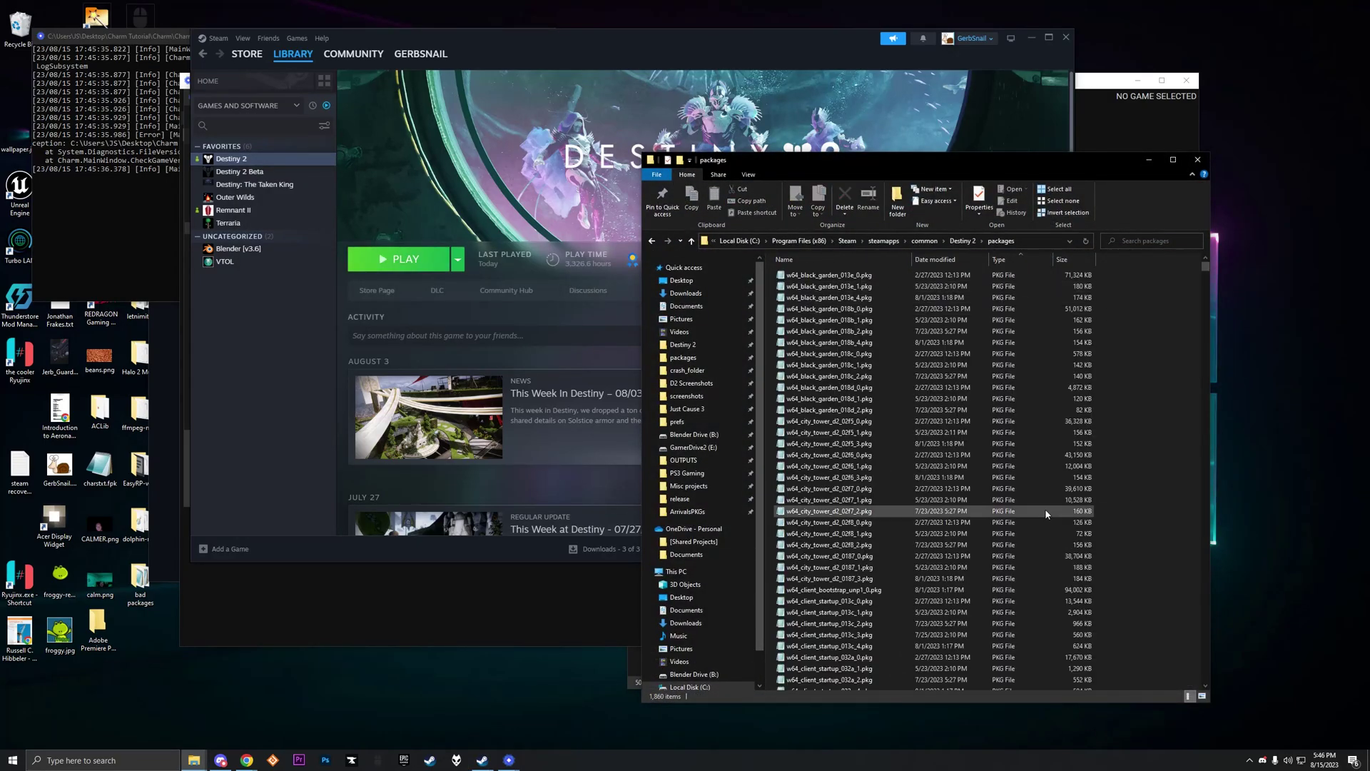
pyautogui.click(509, 760)
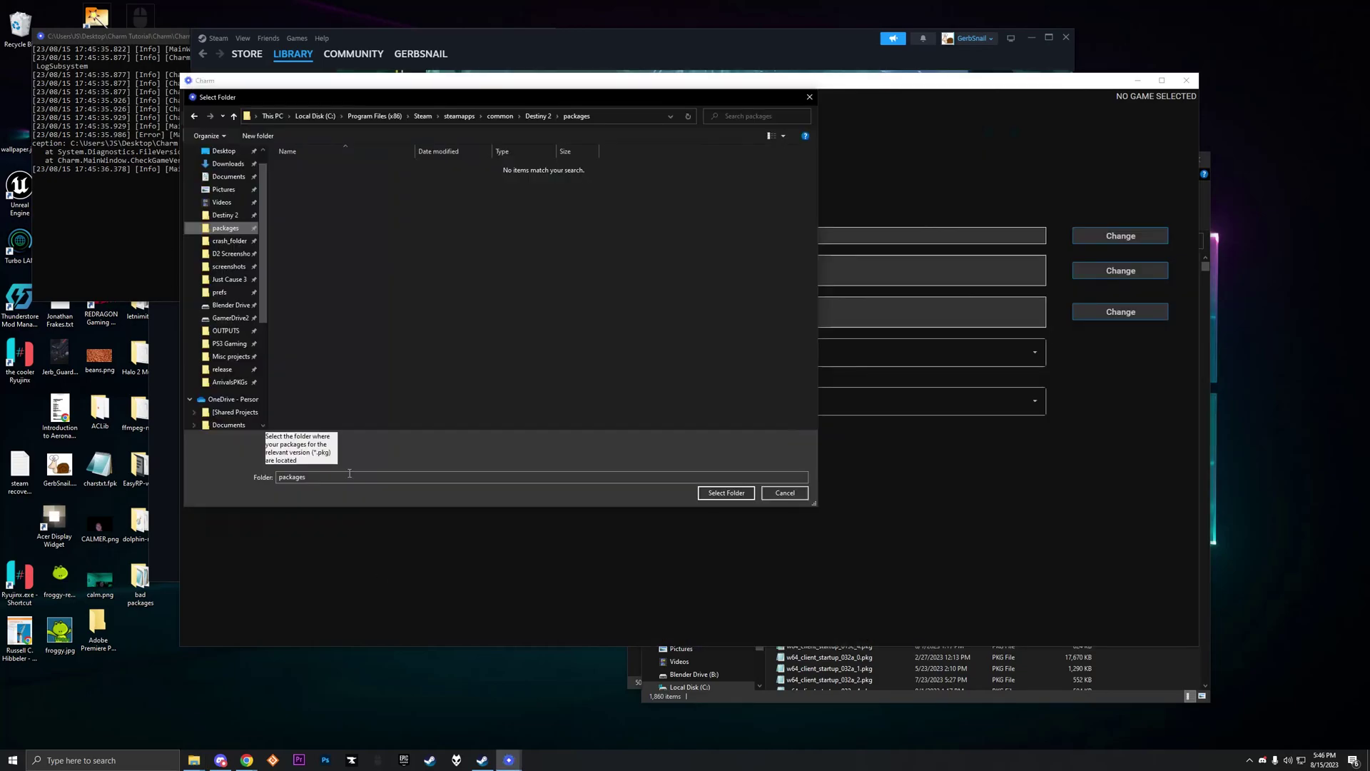
pyautogui.click(726, 492)
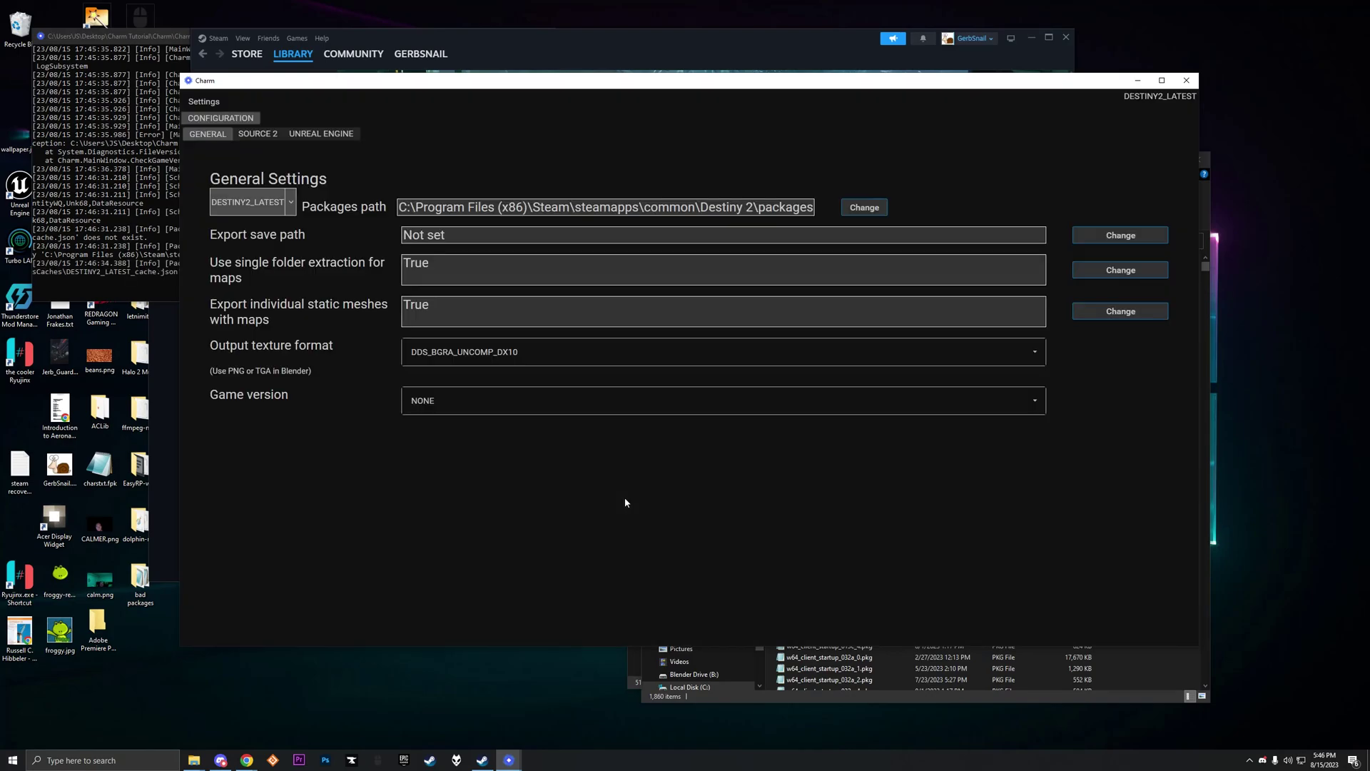
# Step: Set game version DESTINY2_LATEST, texture format PNG, and turn off exporting individual static meshes
pyautogui.click(1033, 402)
pyautogui.click(441, 449)
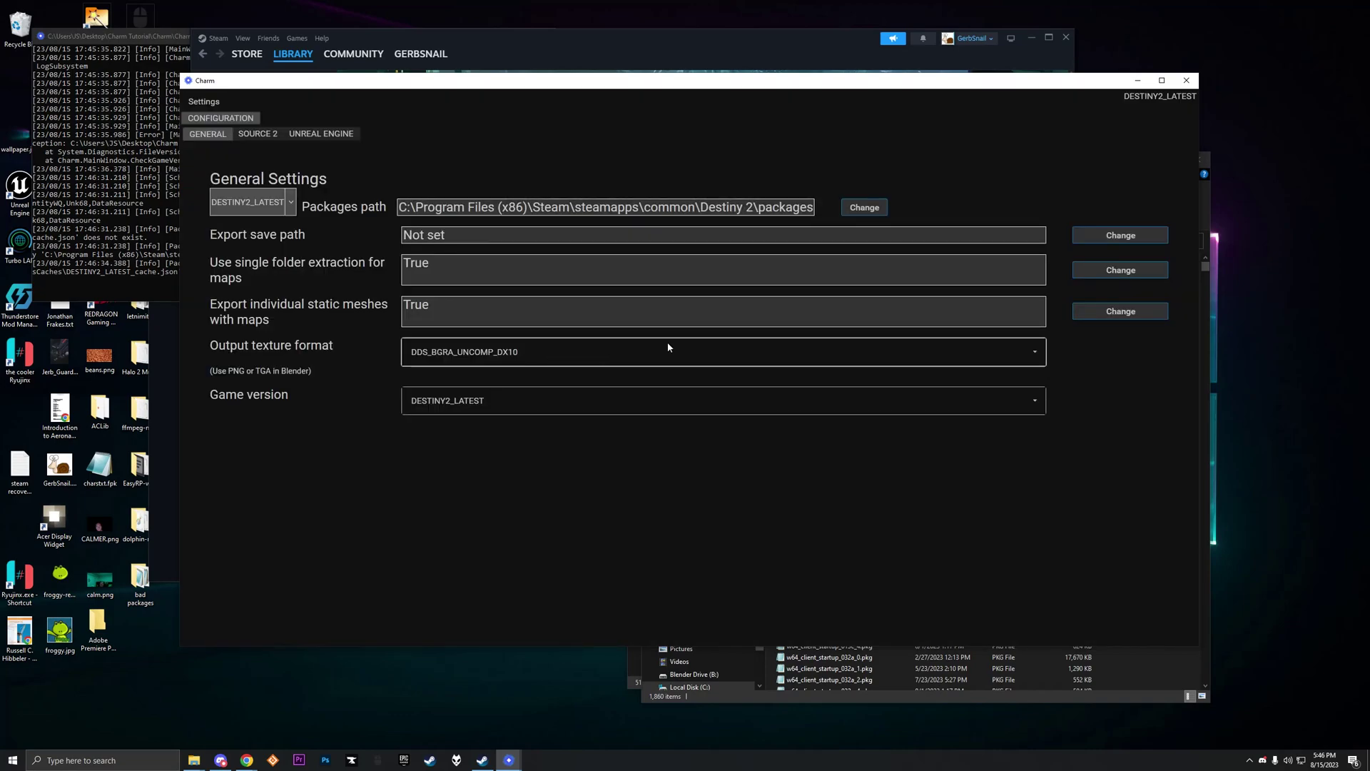
pyautogui.click(1034, 352)
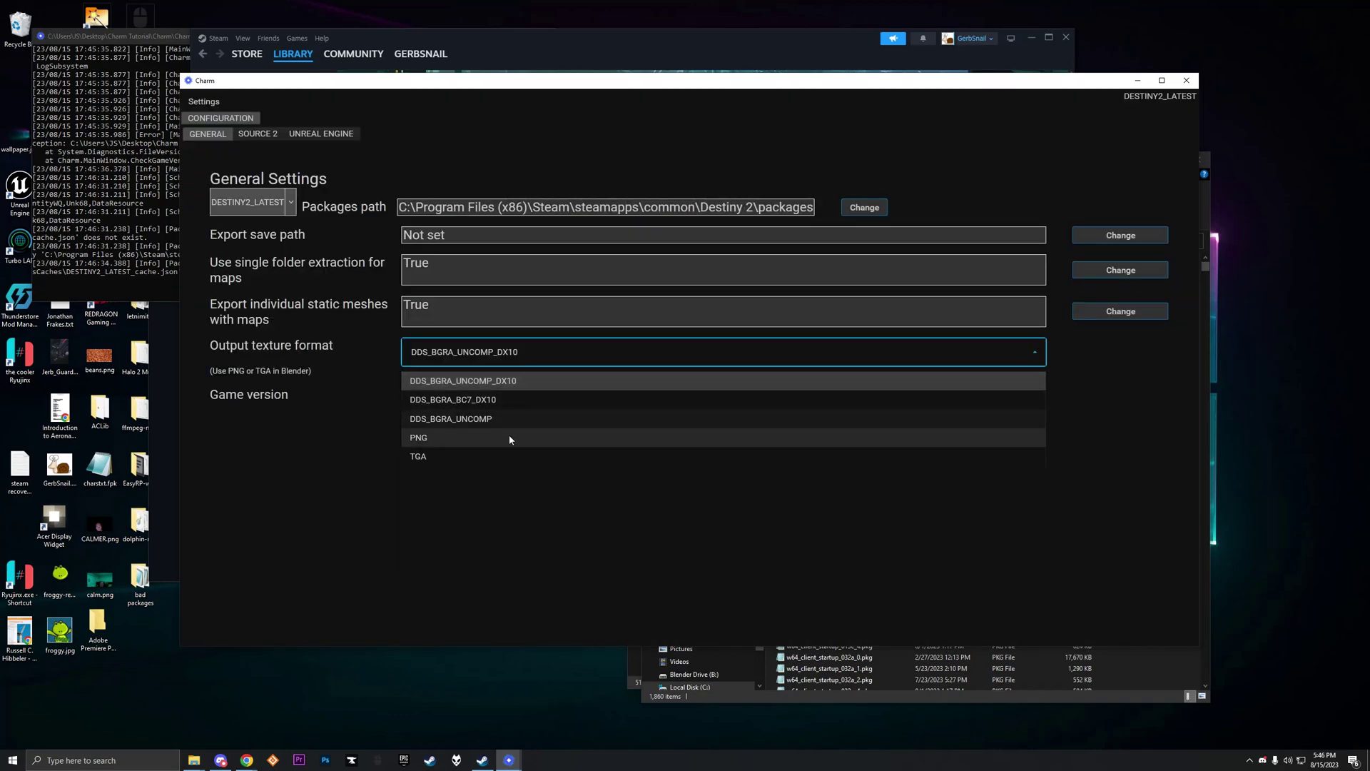
pyautogui.click(418, 437)
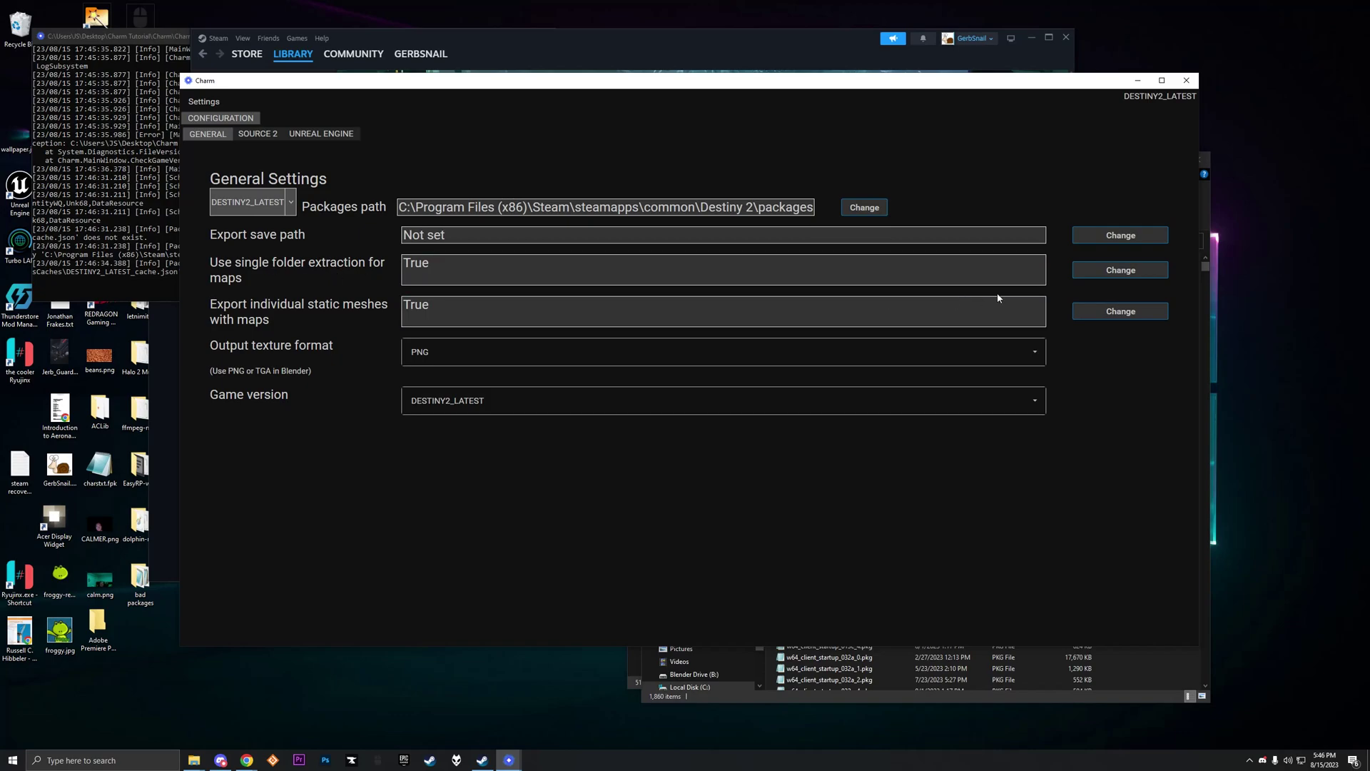
pyautogui.click(1110, 319)
# Step: Set the export save path to B:\Blender\OUTPUTS and review the Source 2 and Unreal settings
pyautogui.click(1133, 235)
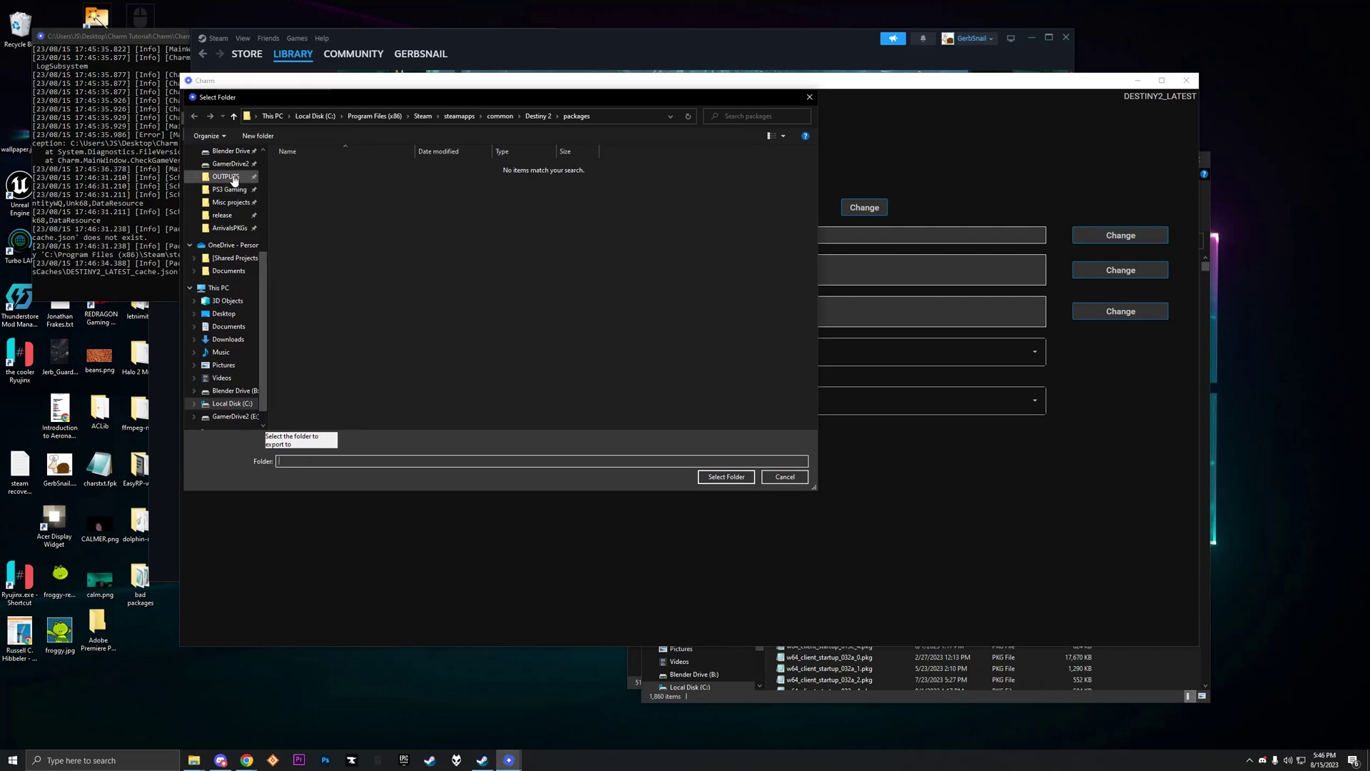
pyautogui.click(227, 177)
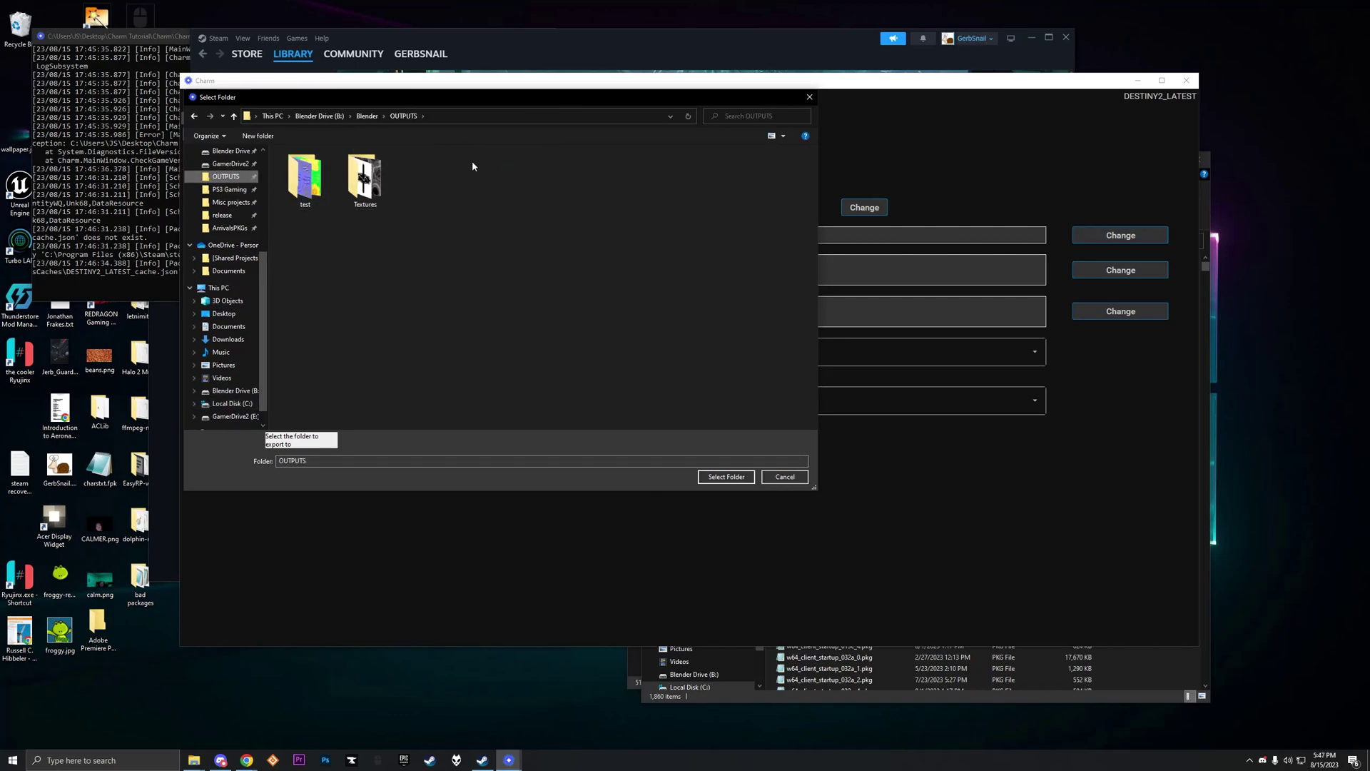
pyautogui.click(750, 475)
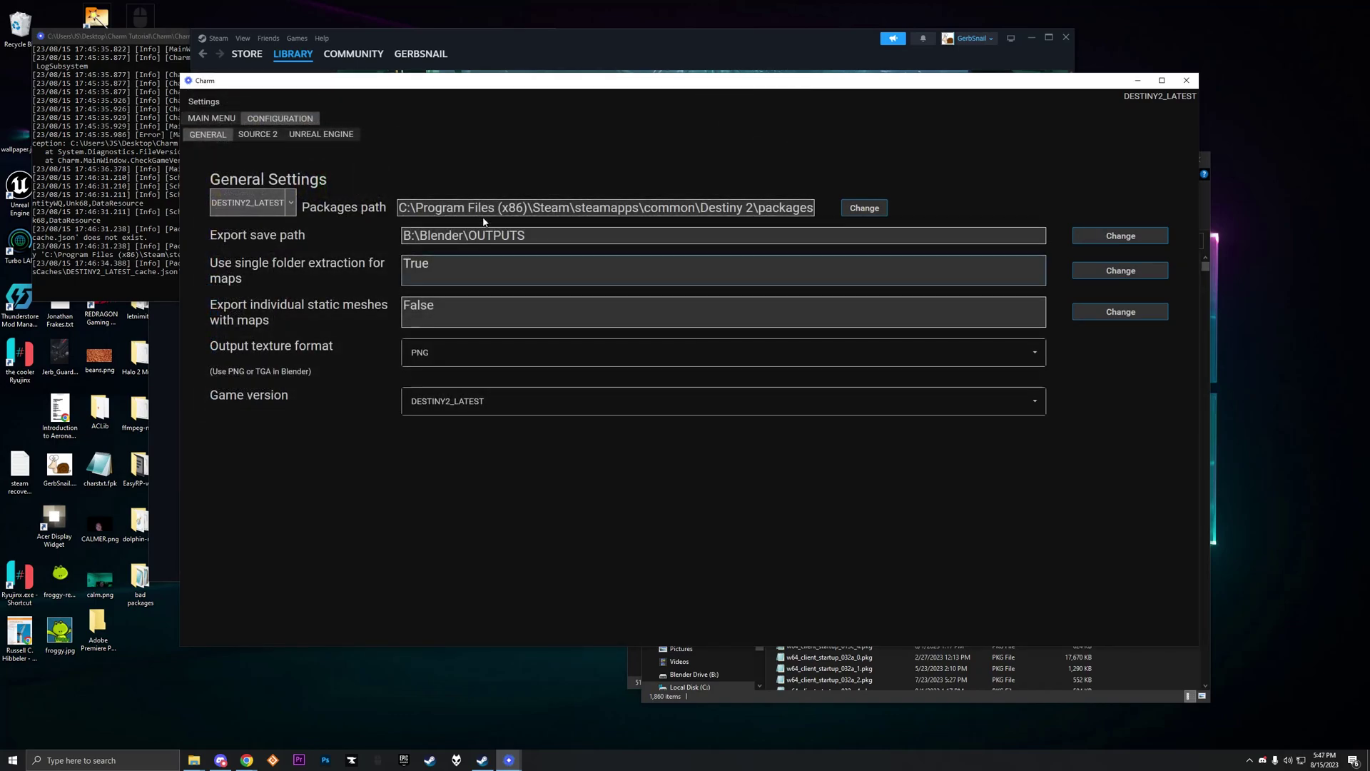
pyautogui.click(252, 135)
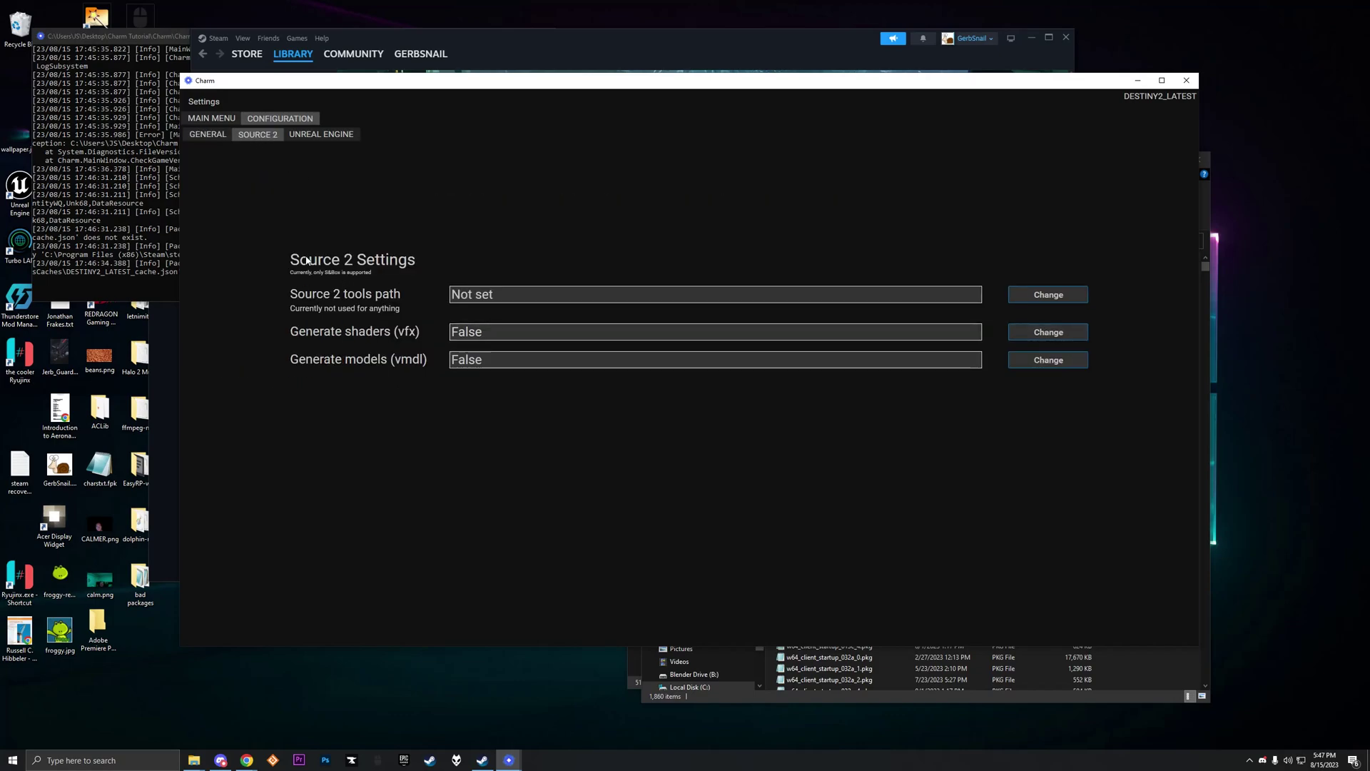
pyautogui.click(313, 135)
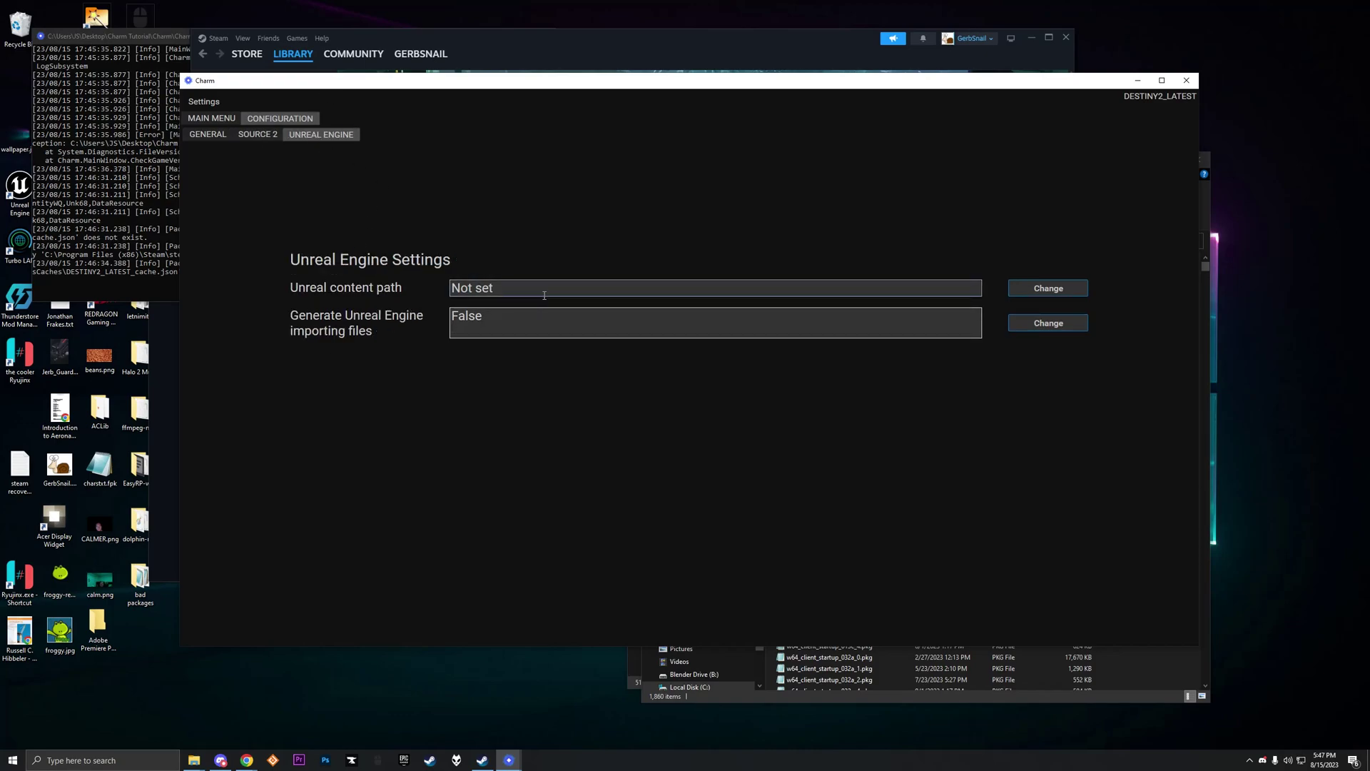
# Step: Close the configuration page and search Maps and Activities for 'slag'
pyautogui.click(208, 135)
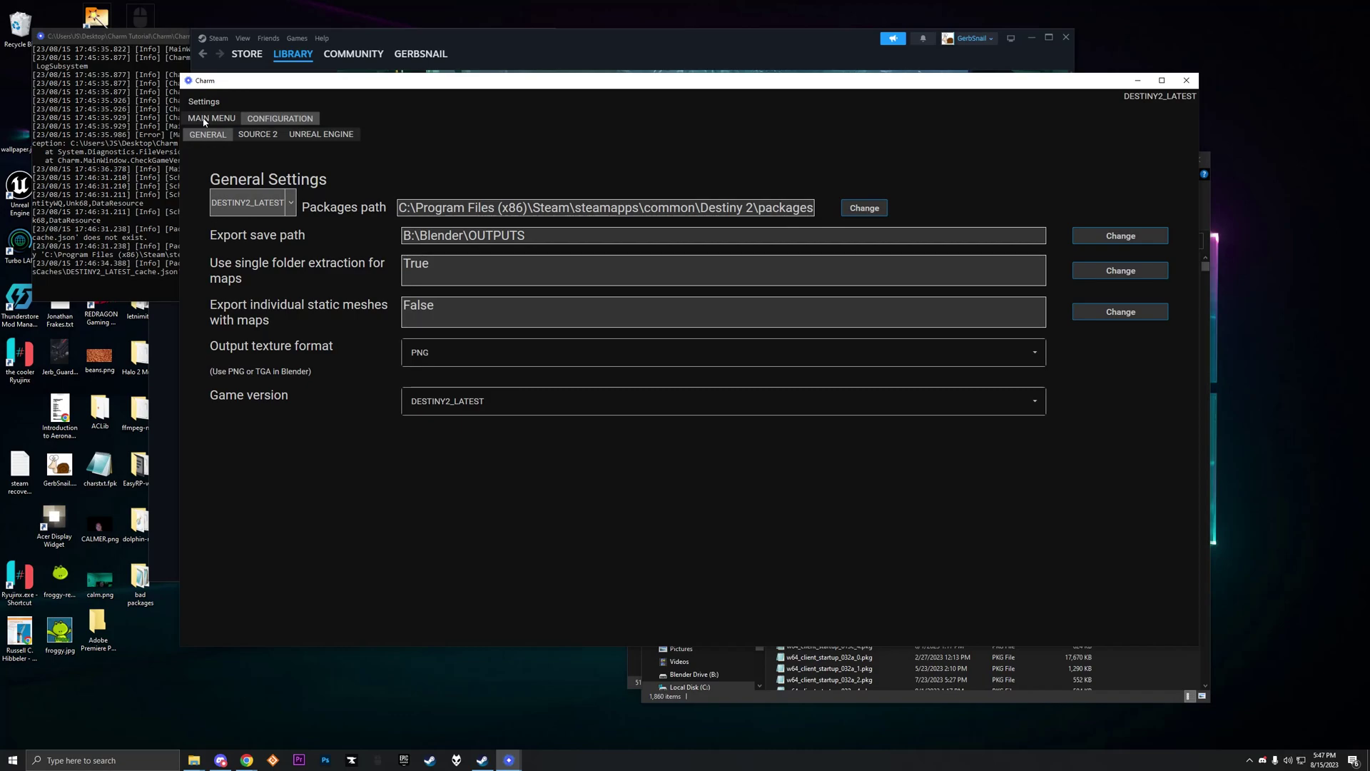
pyautogui.click(211, 119)
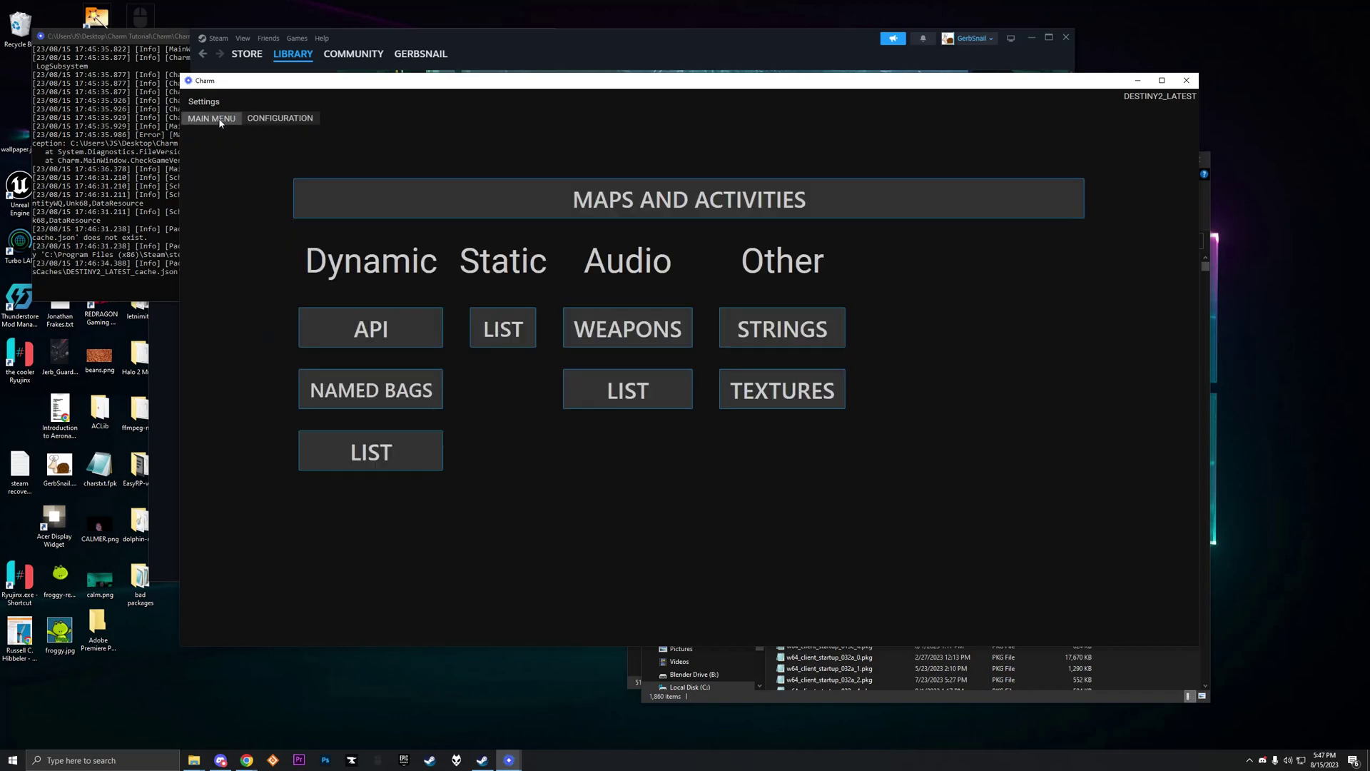
pyautogui.middleClick(285, 118)
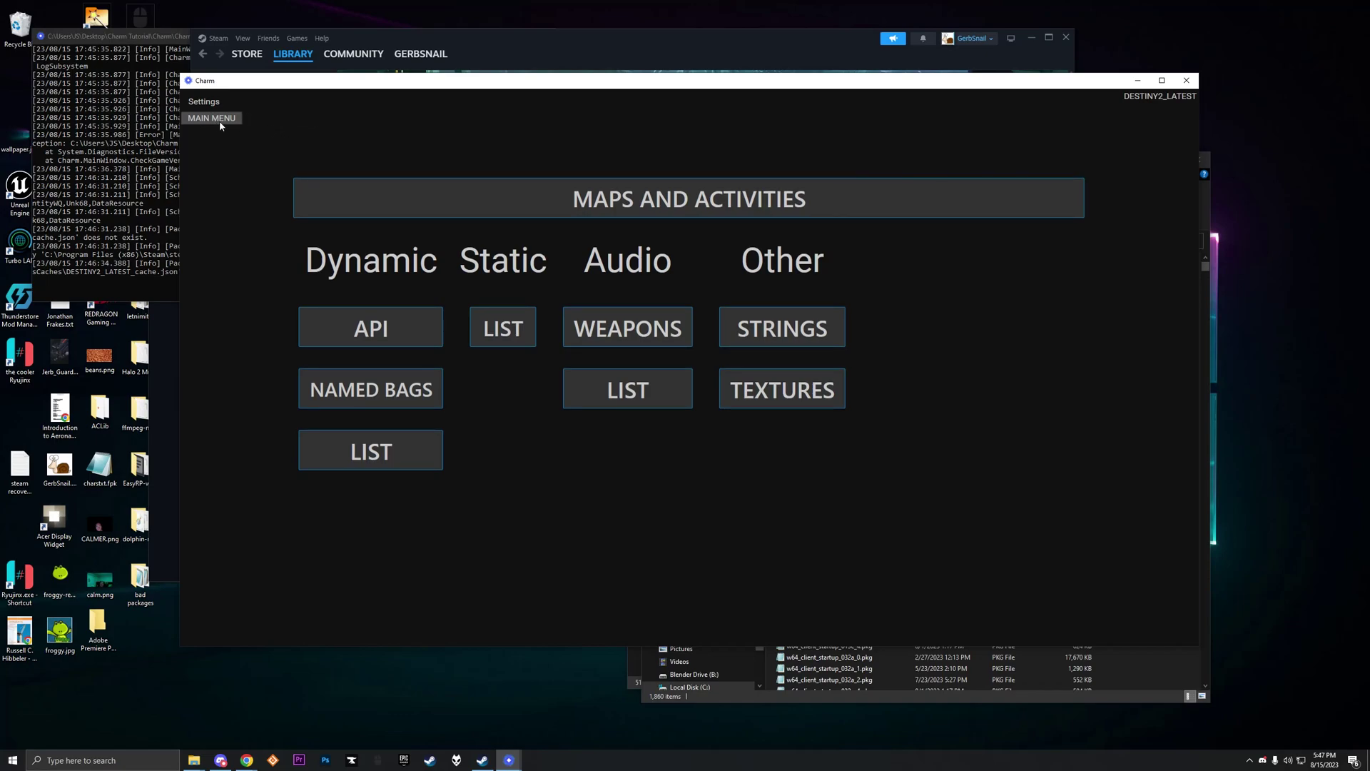
pyautogui.click(623, 210)
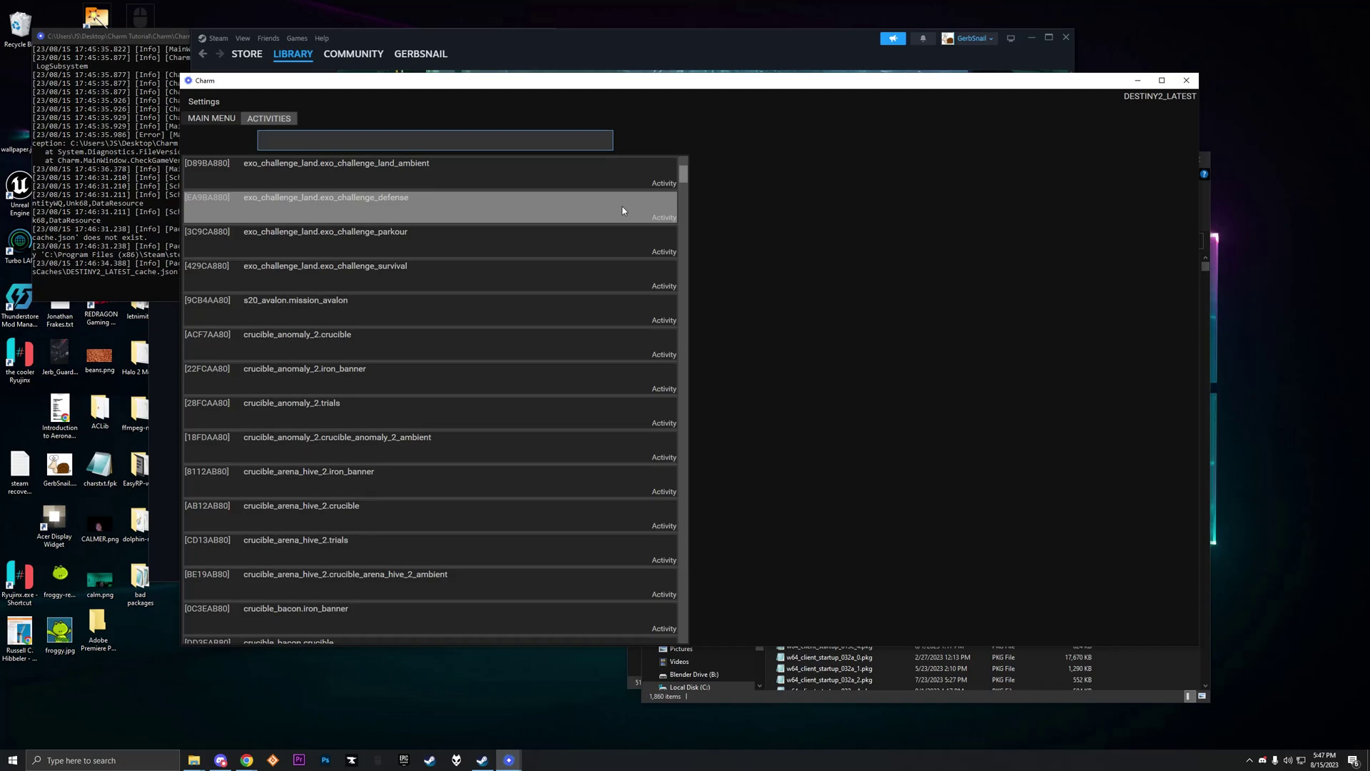
pyautogui.write('sla')
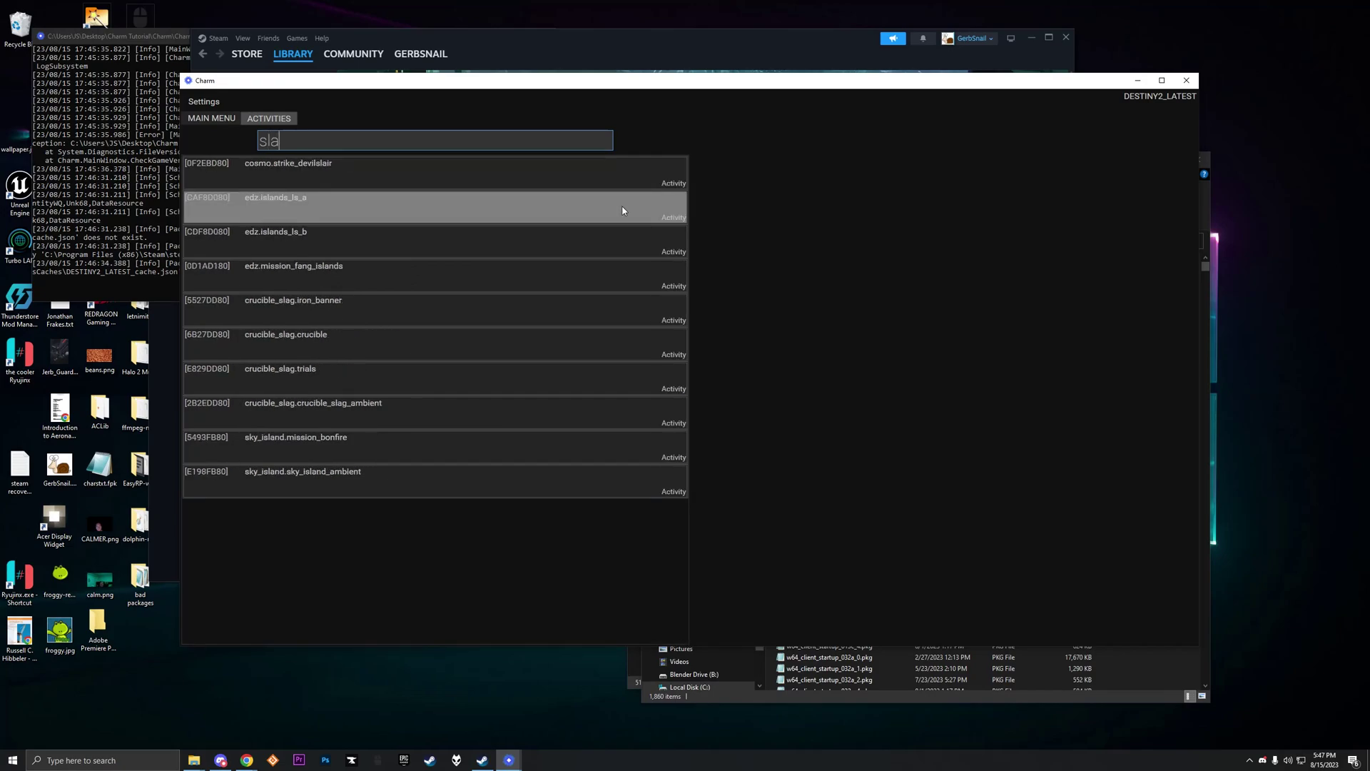
pyautogui.write('g')
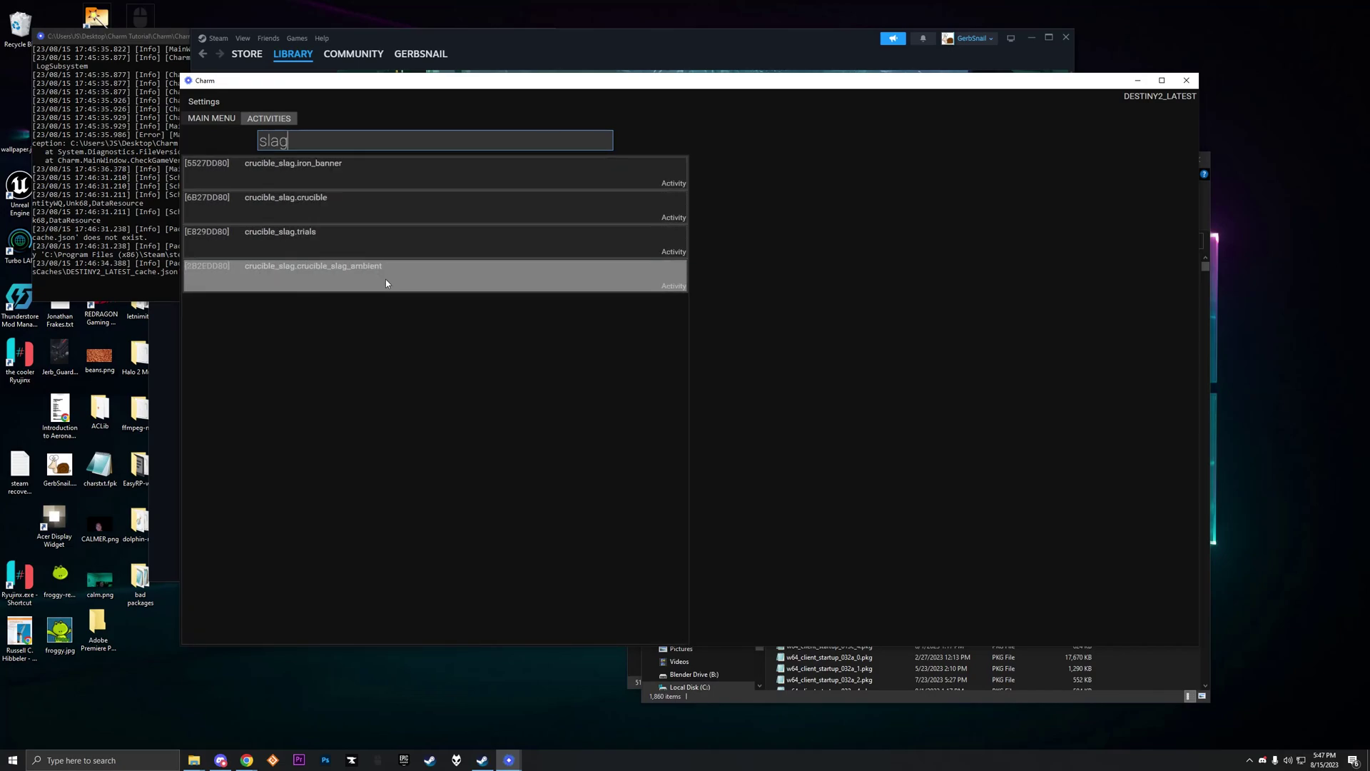
# Step: Open crucible_slag_ambient and browse its Dialogue, Directive and Music pages
pyautogui.click(295, 281)
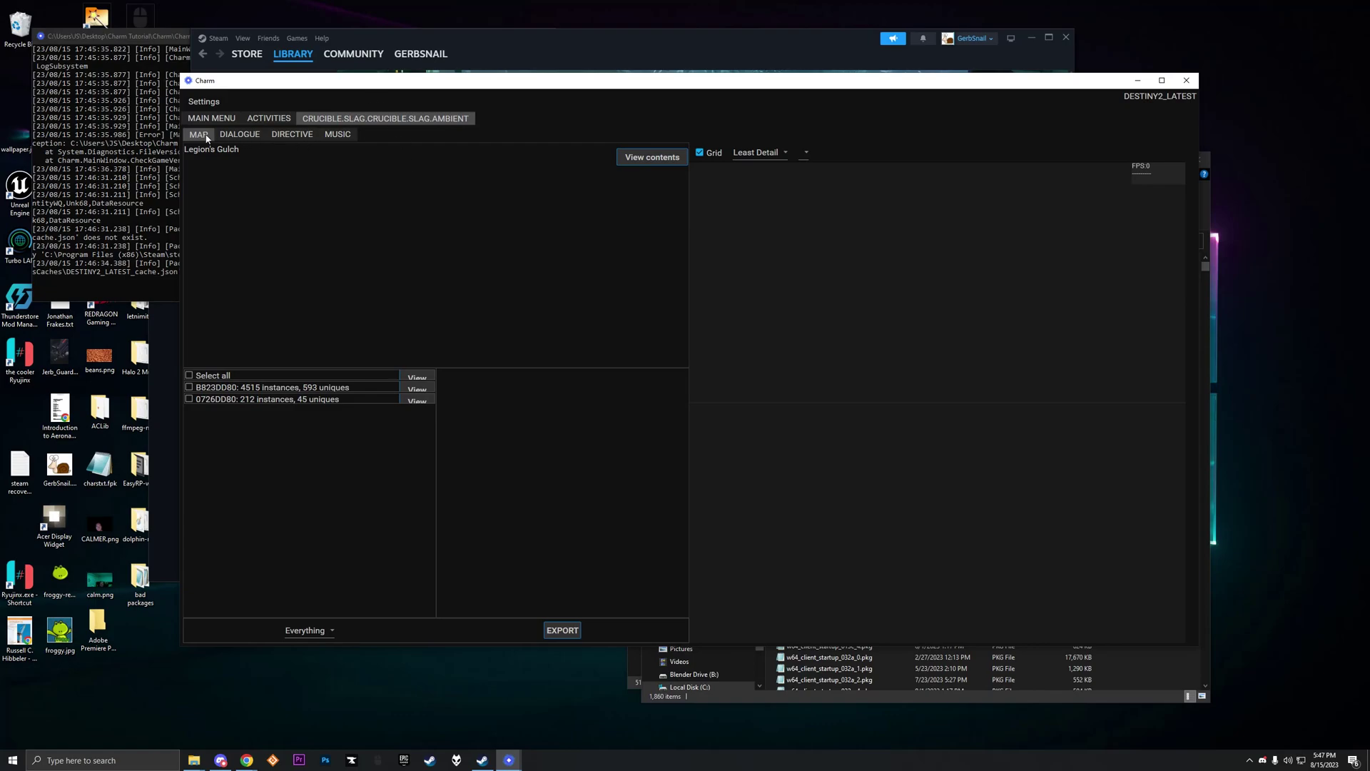
pyautogui.click(234, 137)
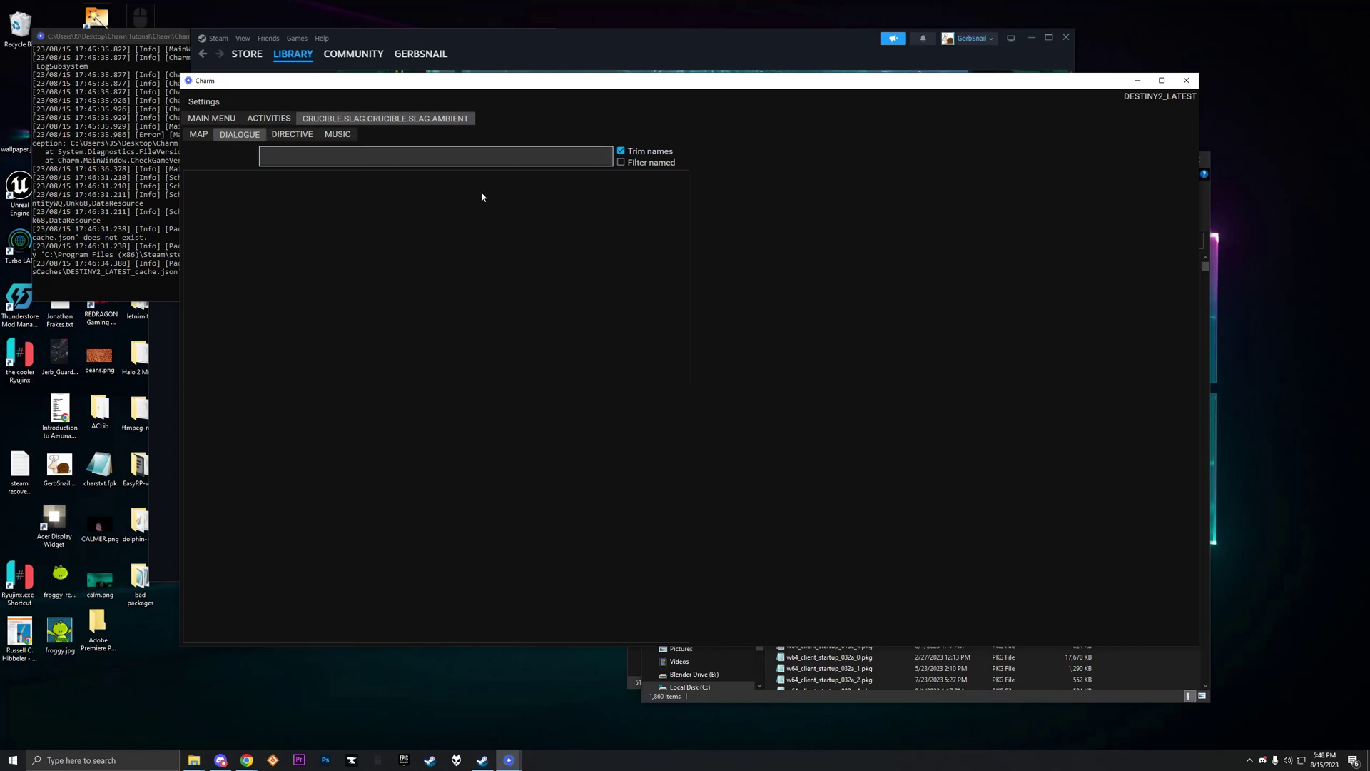
pyautogui.click(291, 136)
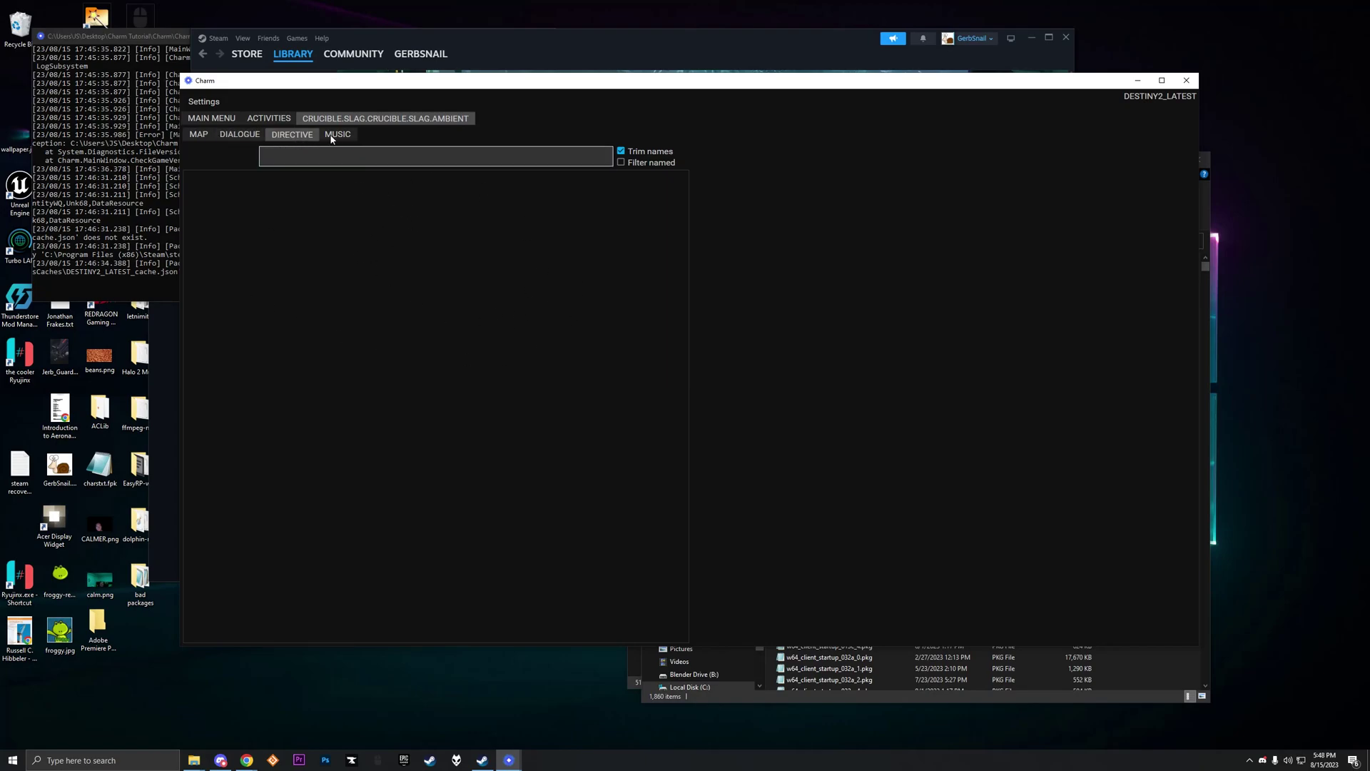
pyautogui.click(335, 135)
pyautogui.click(291, 135)
pyautogui.click(334, 135)
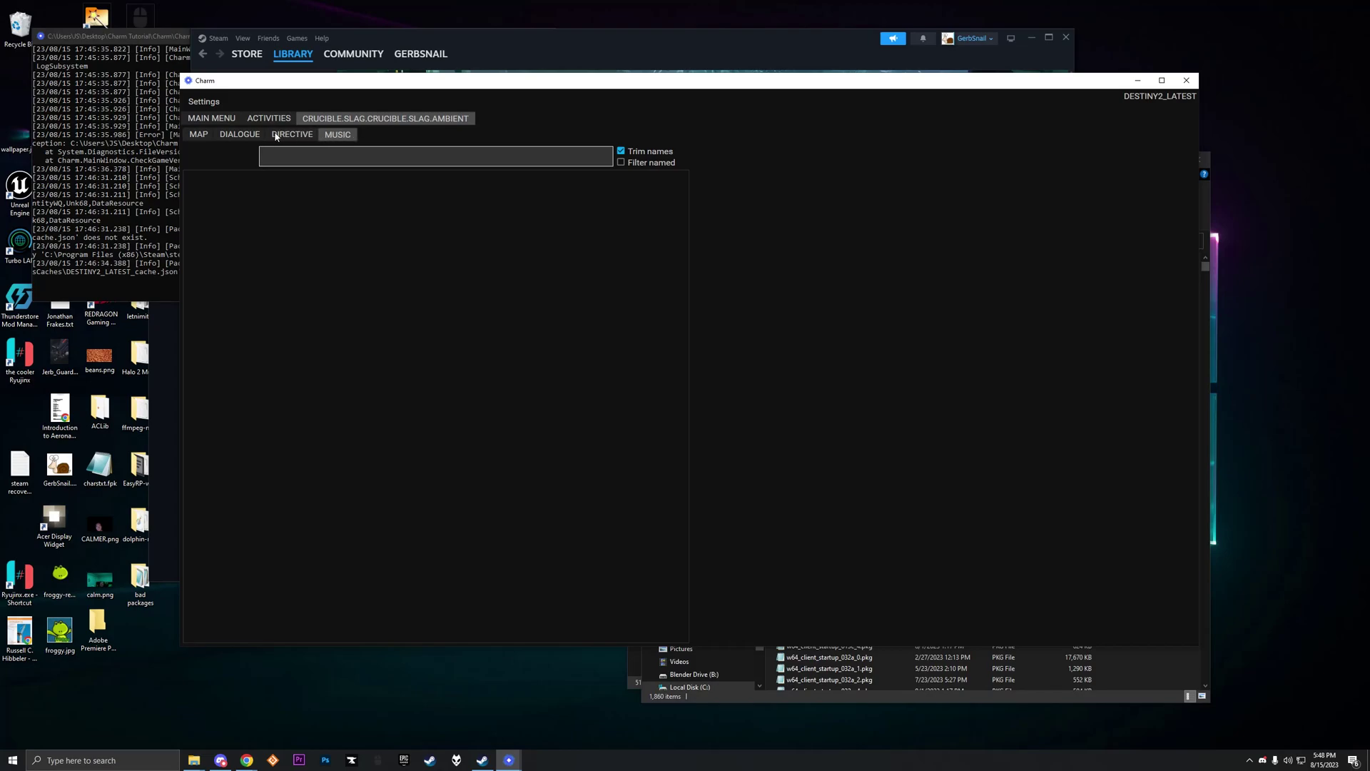
pyautogui.click(191, 135)
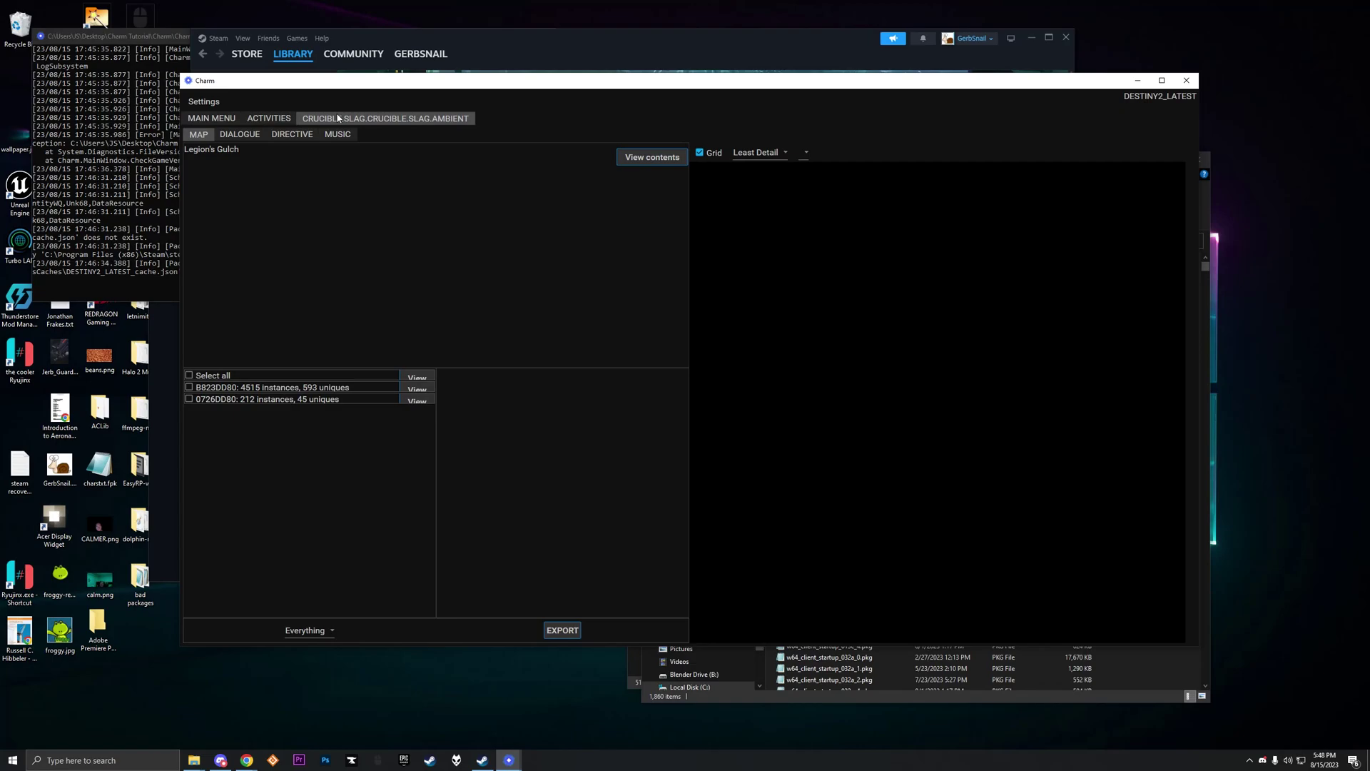
# Step: Open the crucible_slag.crucible activity and browse its Dialogue, Directive and Music pages
pyautogui.click(282, 119)
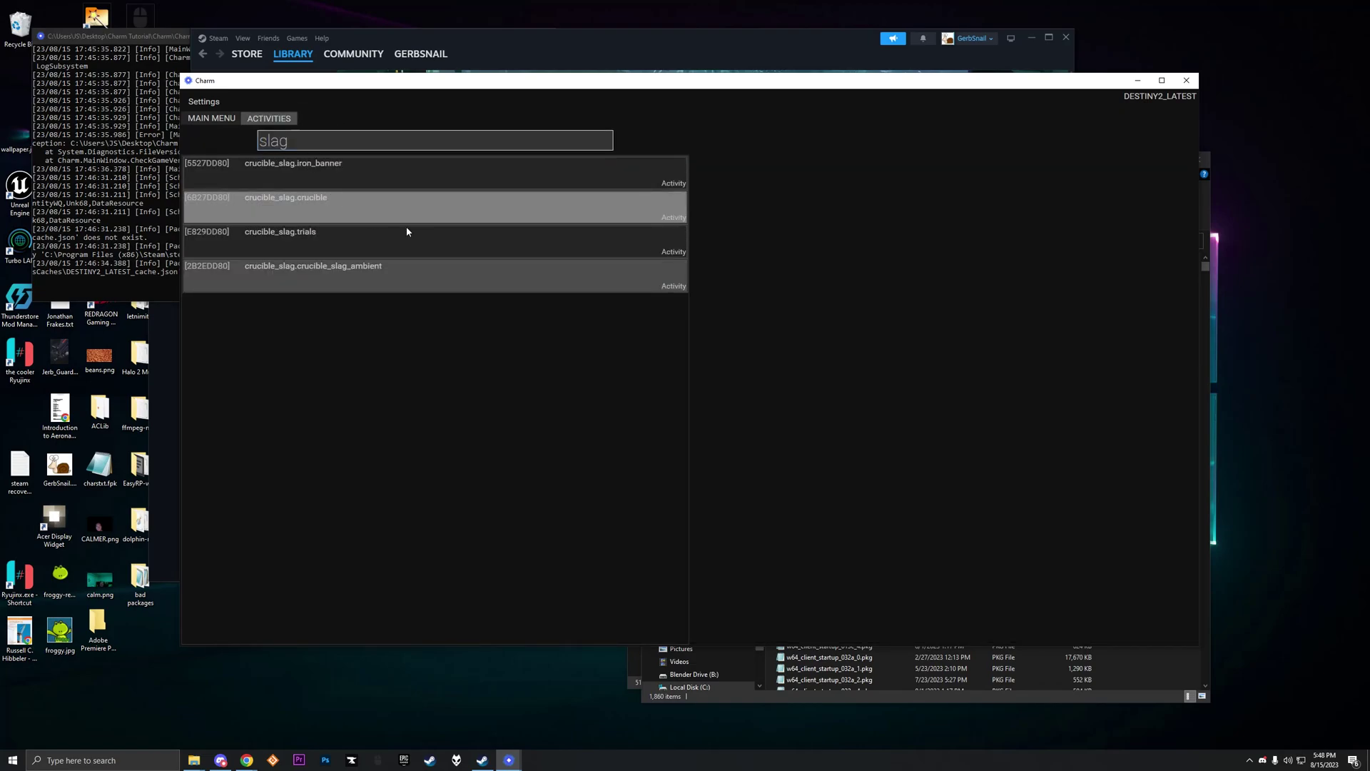
pyautogui.click(412, 207)
pyautogui.click(247, 139)
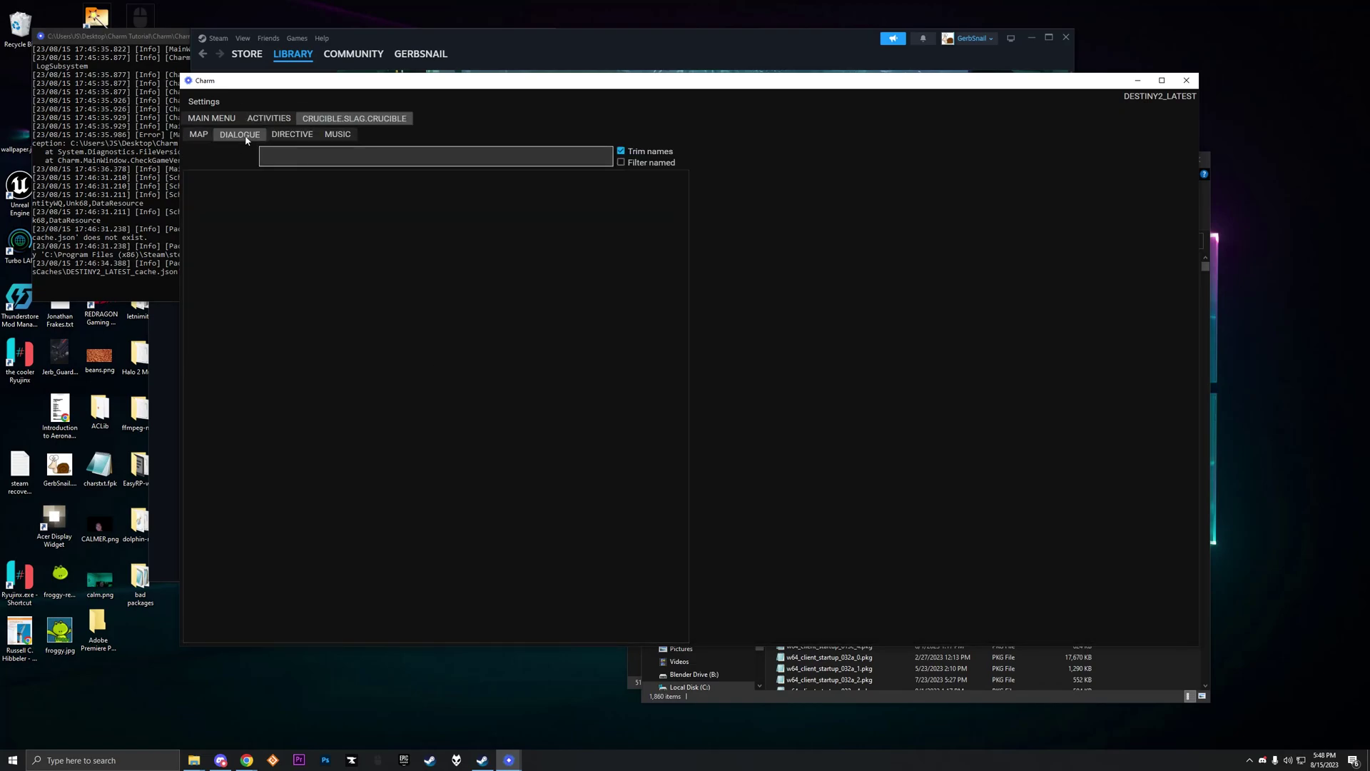
pyautogui.click(296, 139)
pyautogui.click(334, 135)
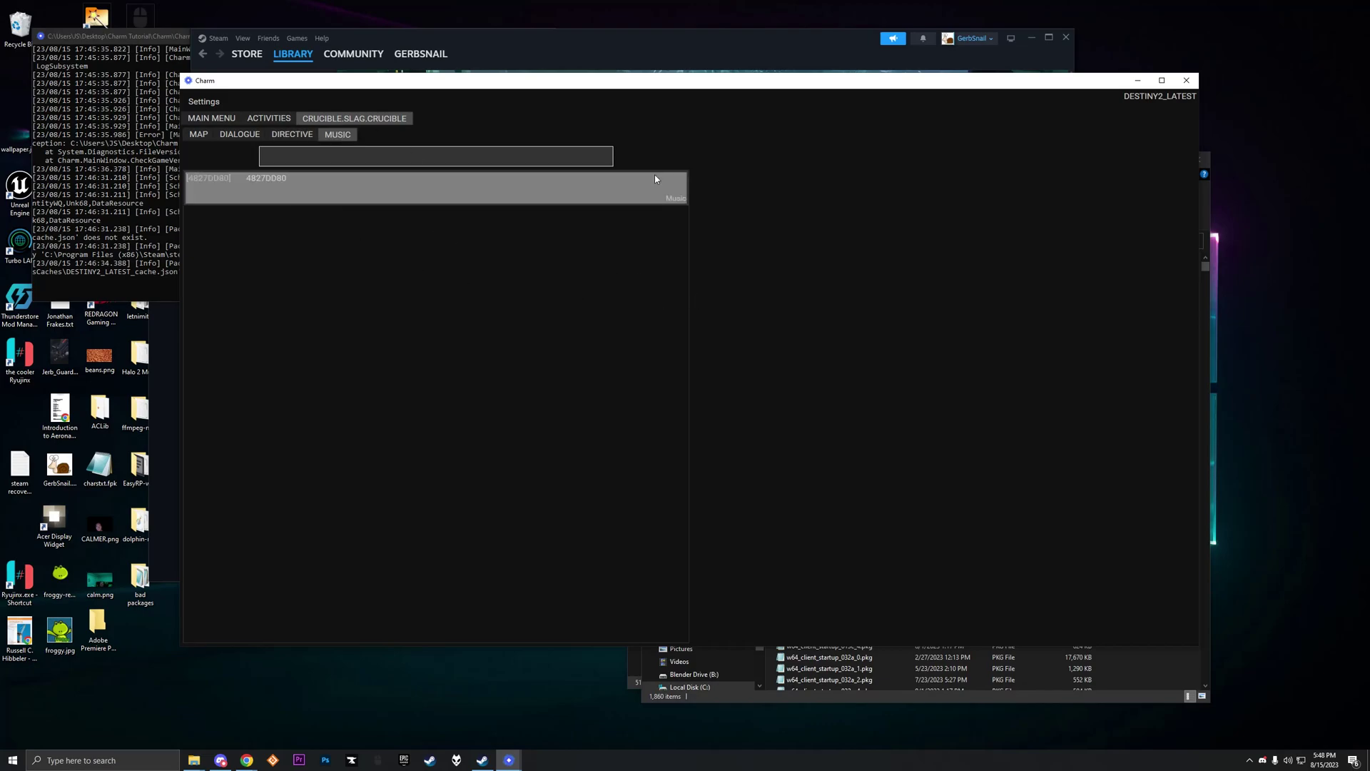
# Step: Load soundbank 4827DD80 and preview tracks 380DC180 and 370DC180 at lower volume
pyautogui.click(673, 178)
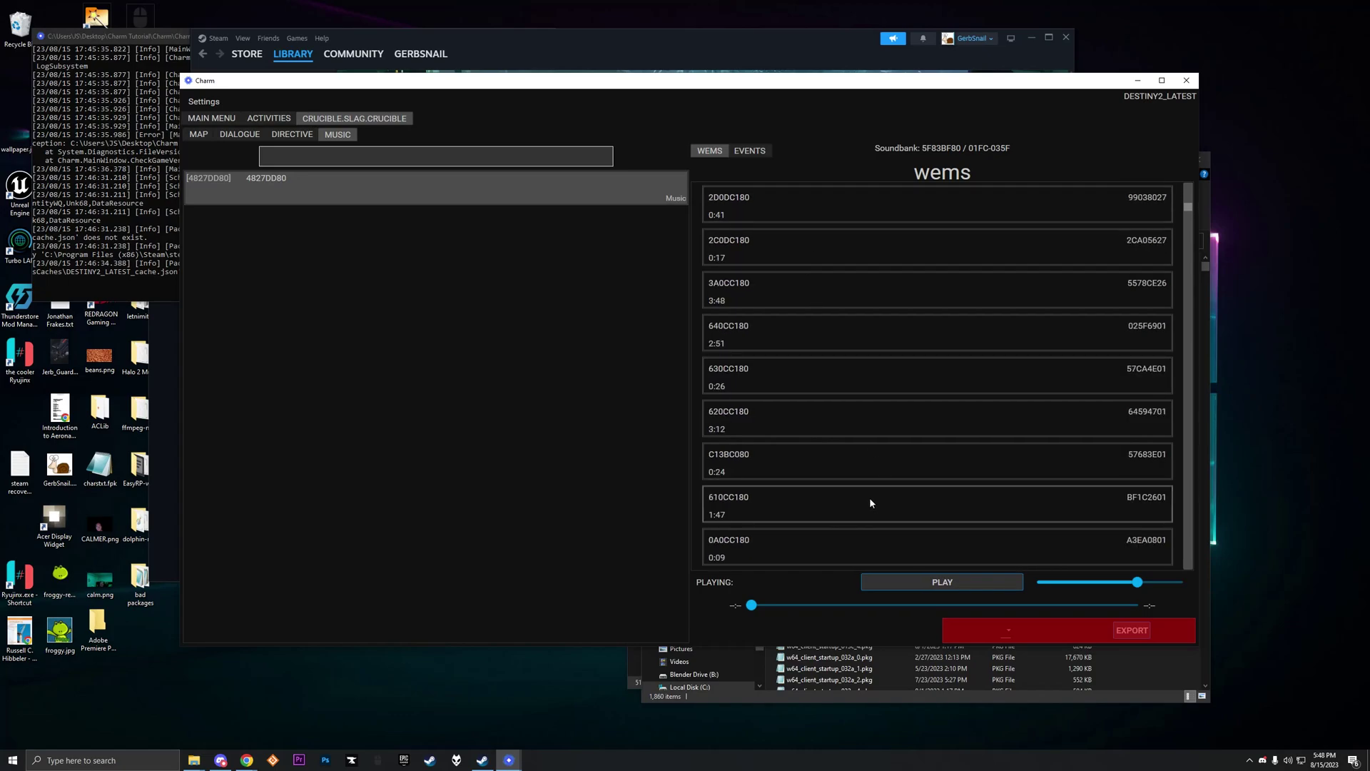
pyautogui.moveTo(1137, 582)
pyautogui.mouseDown()
pyautogui.moveTo(1058, 582)
pyautogui.moveTo(1132, 582)
pyautogui.mouseUp()
pyautogui.click(822, 214)
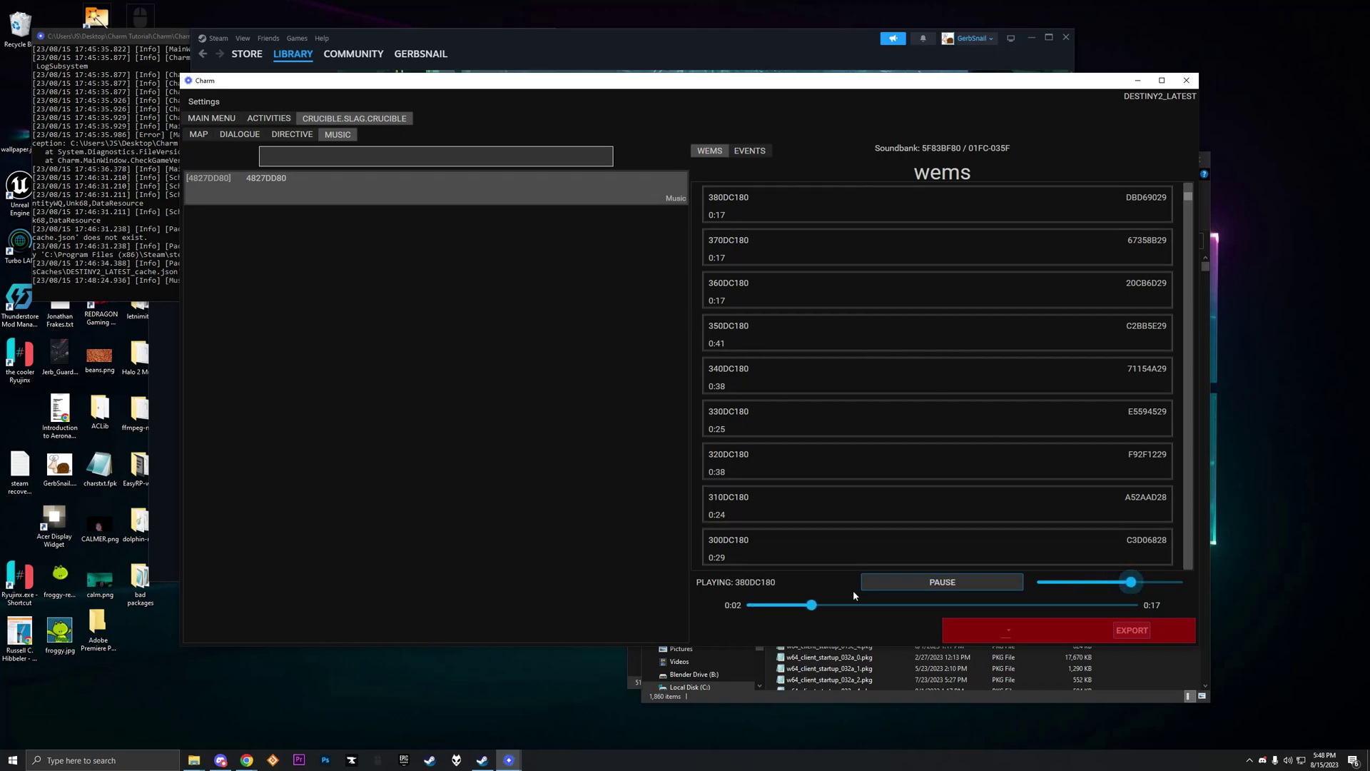
pyautogui.click(960, 604)
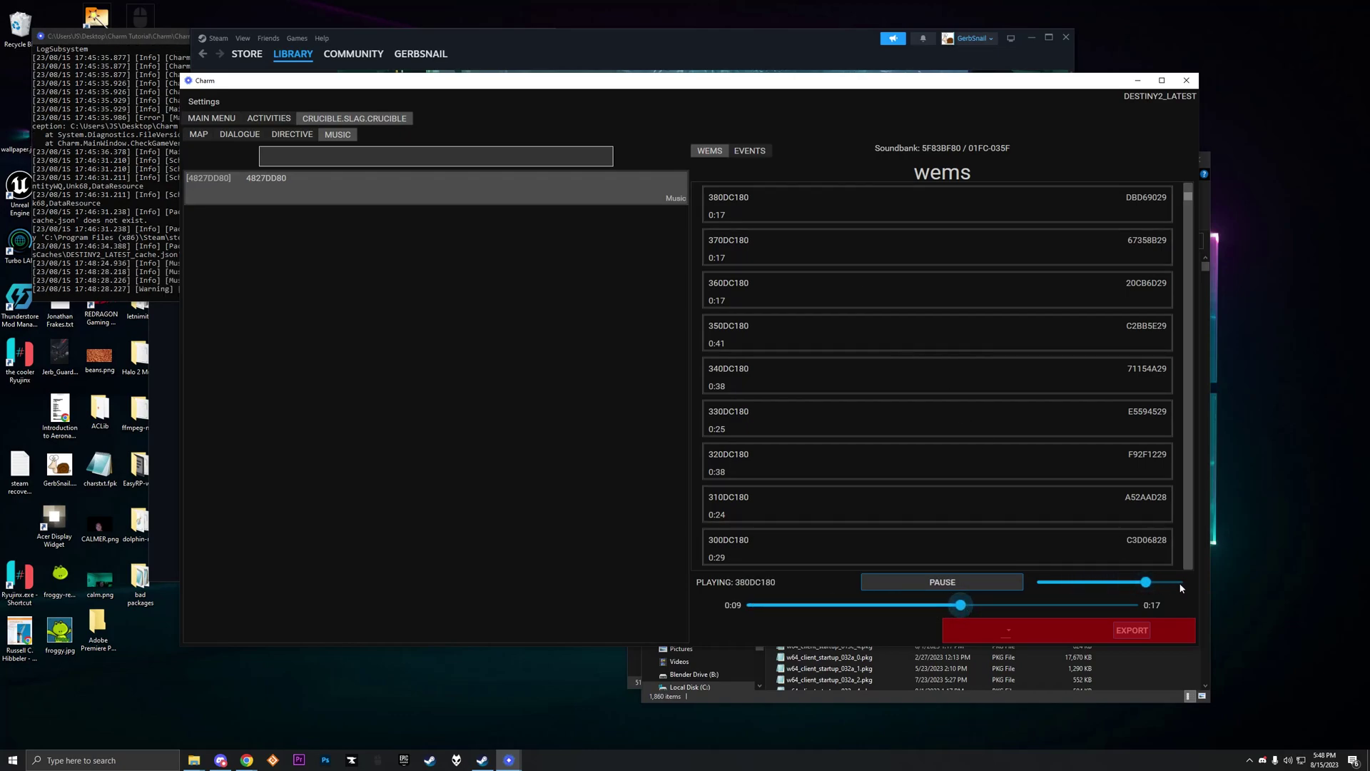
pyautogui.click(837, 255)
pyautogui.scroll(-3, 872, 443)
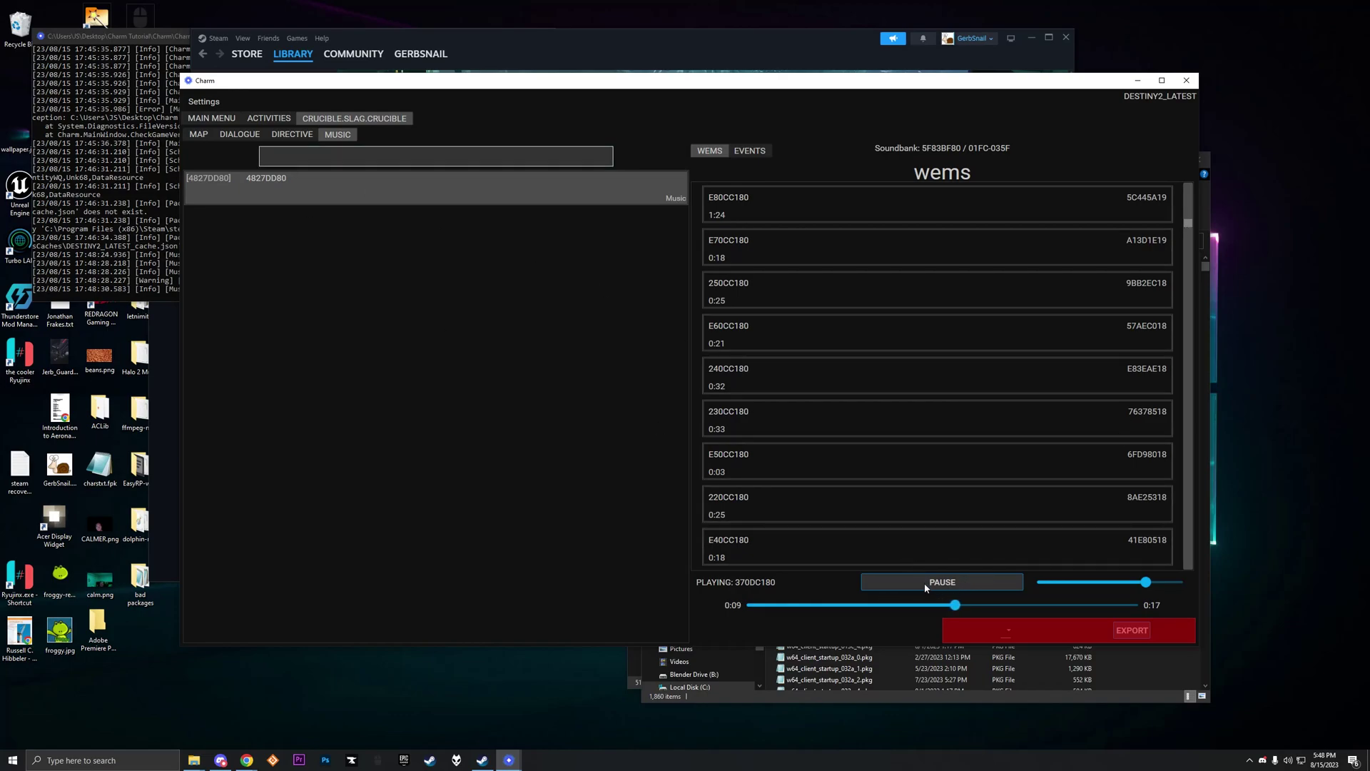
pyautogui.click(200, 135)
pyautogui.click(338, 135)
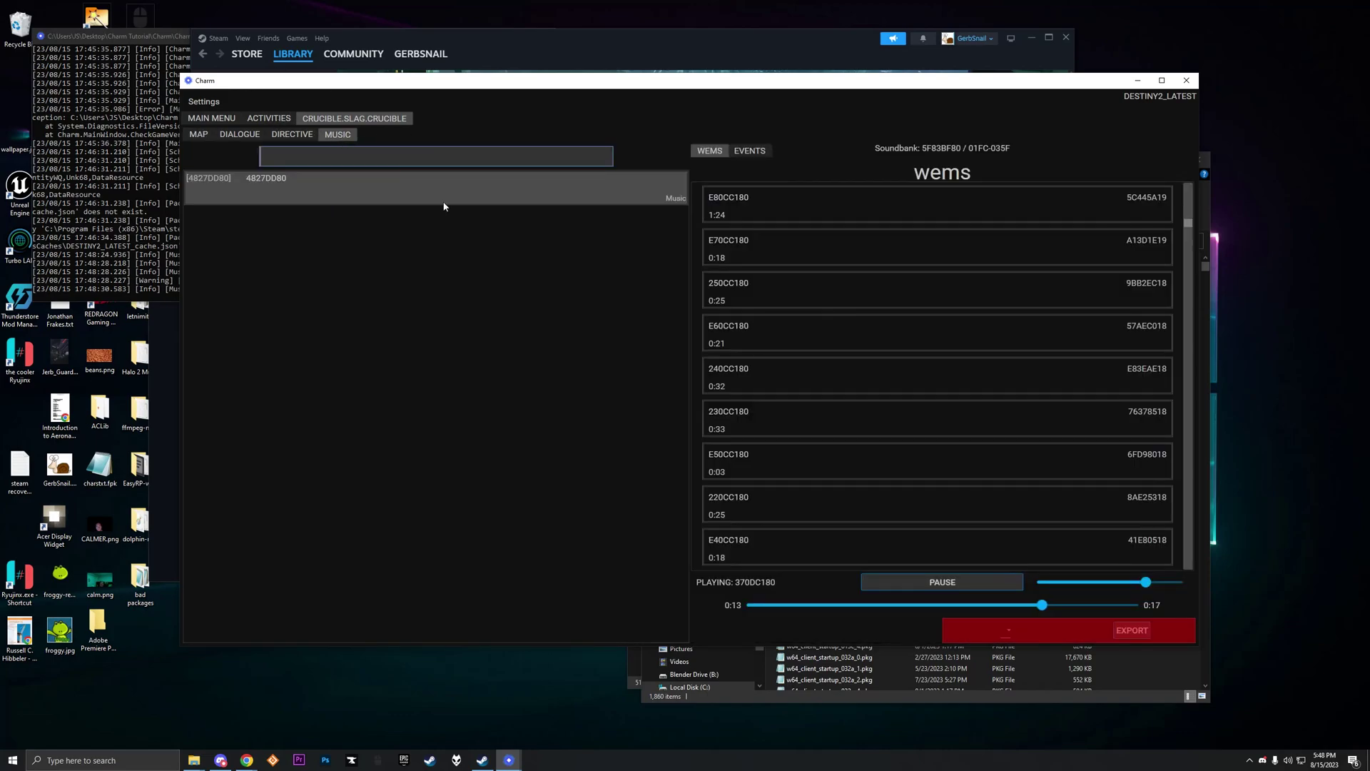
# Step: Select all Legion's Gulch map parts, preview B823DD80 in 3D, export, and check the error log
pyautogui.click(199, 136)
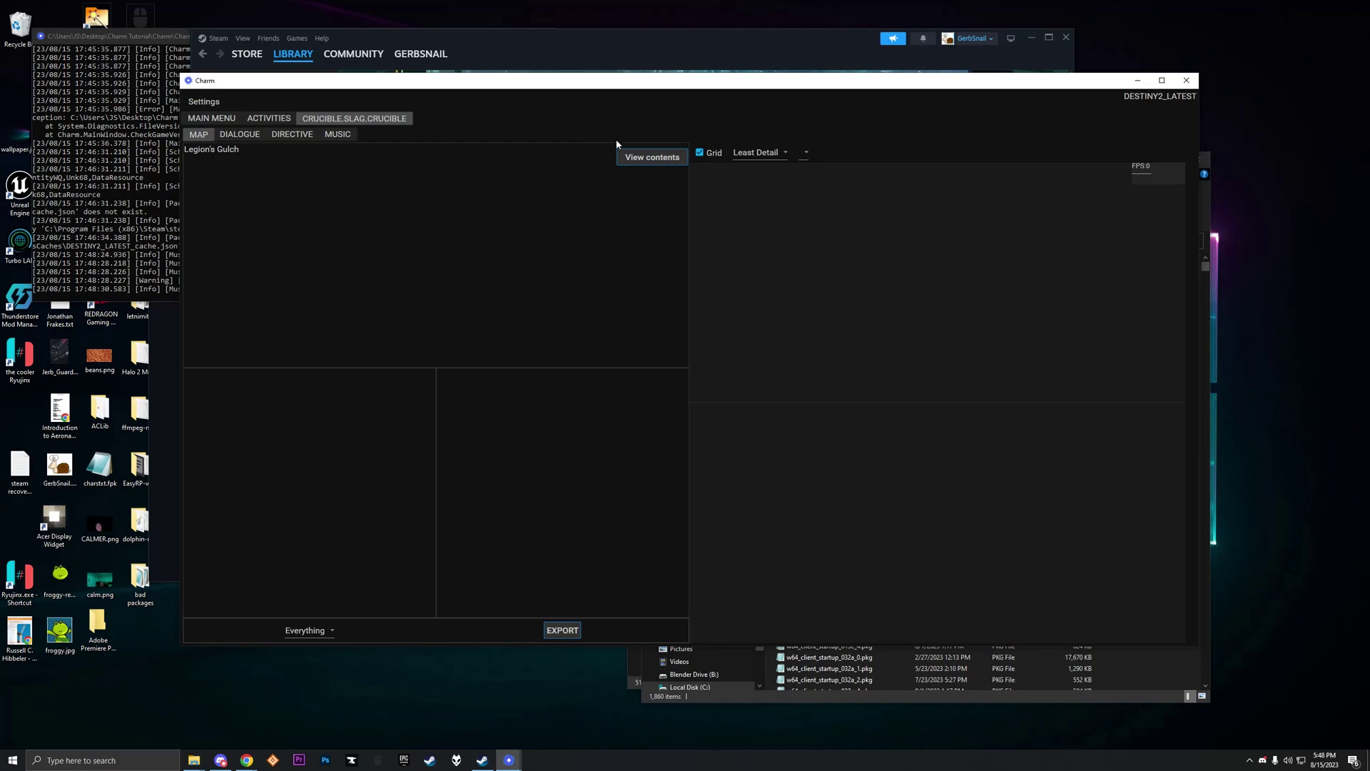
pyautogui.click(636, 161)
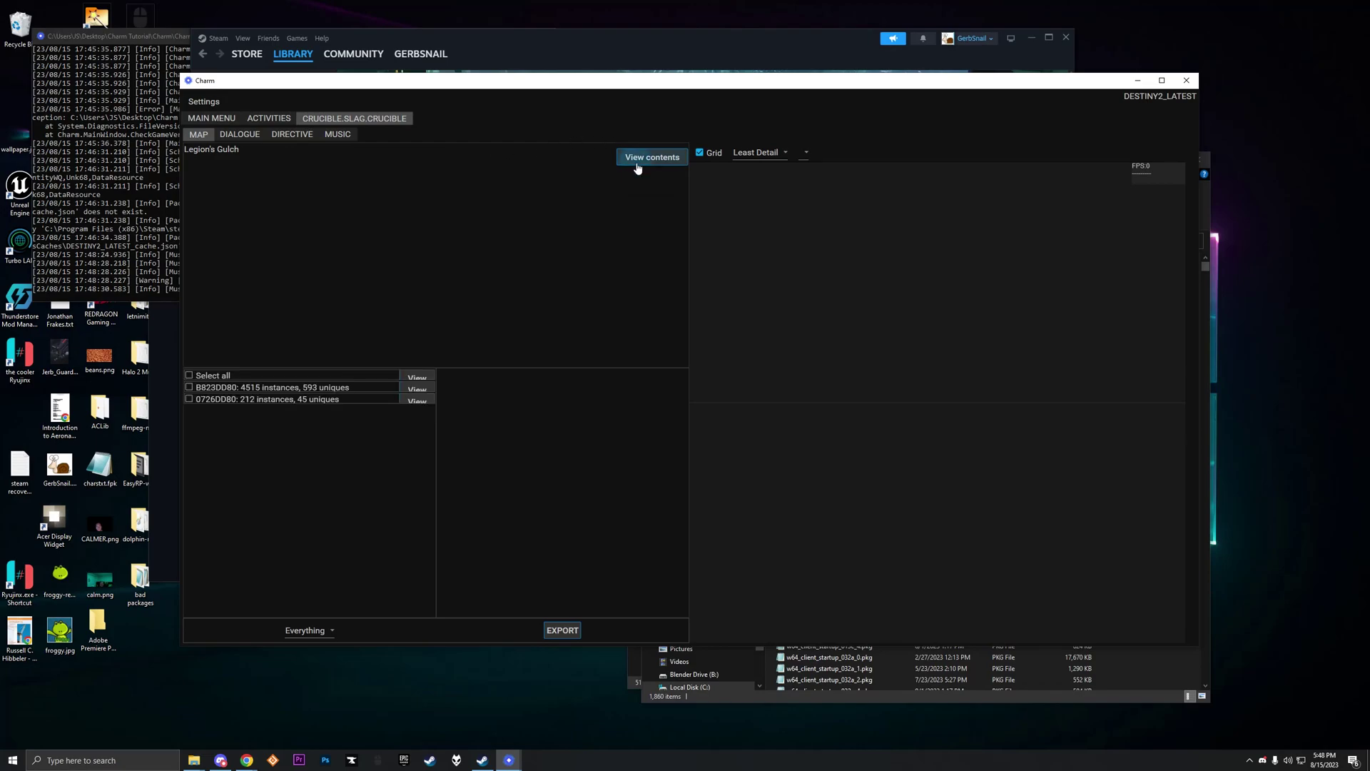
pyautogui.click(189, 375)
pyautogui.click(414, 379)
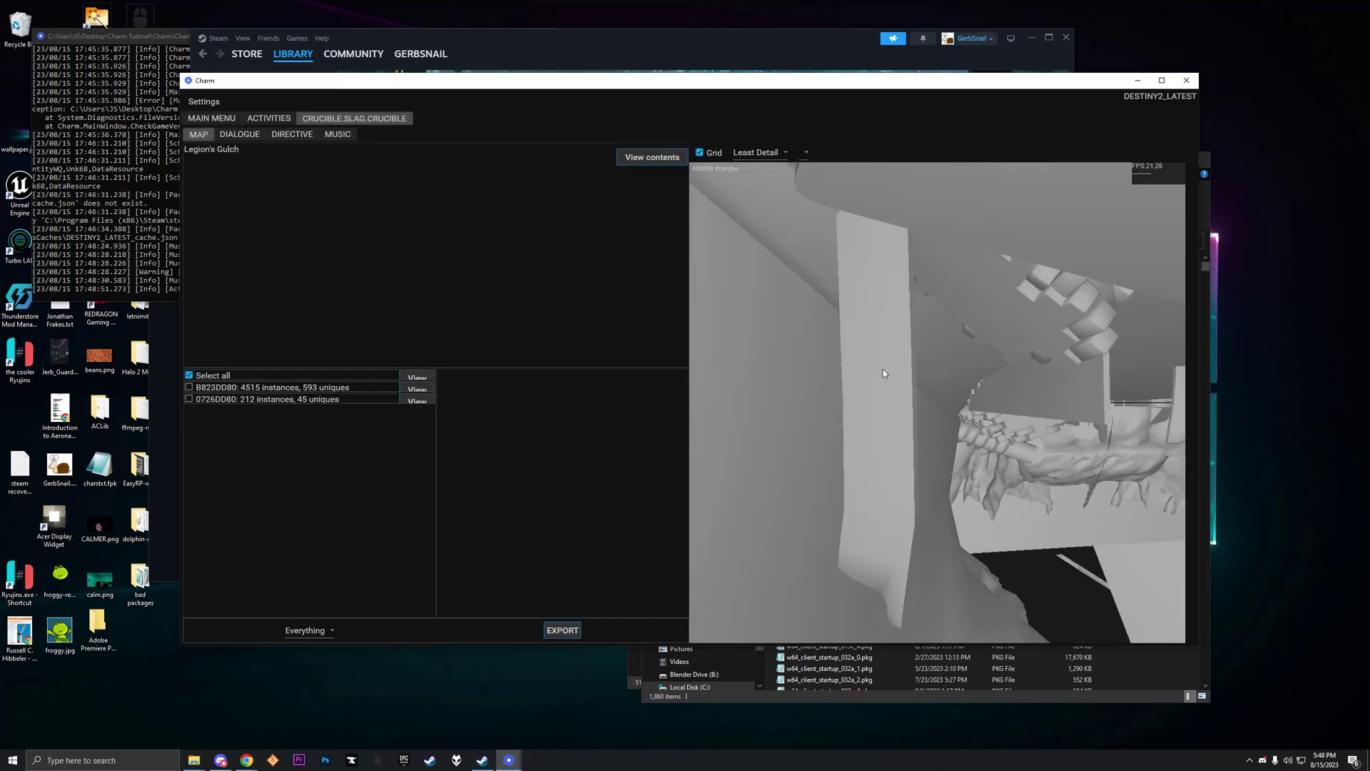
pyautogui.moveTo(884, 369); pyautogui.dragTo(928, 382, button='right')
pyautogui.moveTo(1063, 386); pyautogui.dragTo(885, 361, button='right')
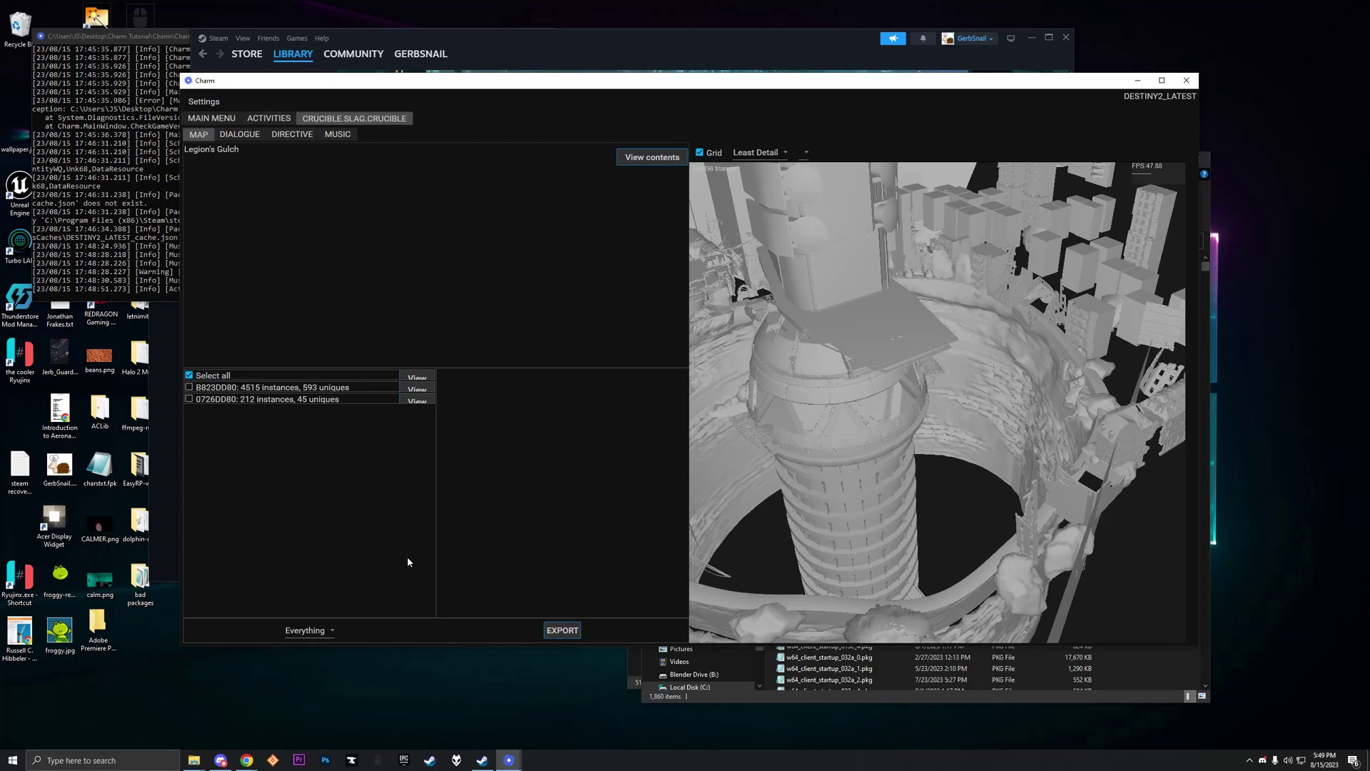
pyautogui.click(564, 628)
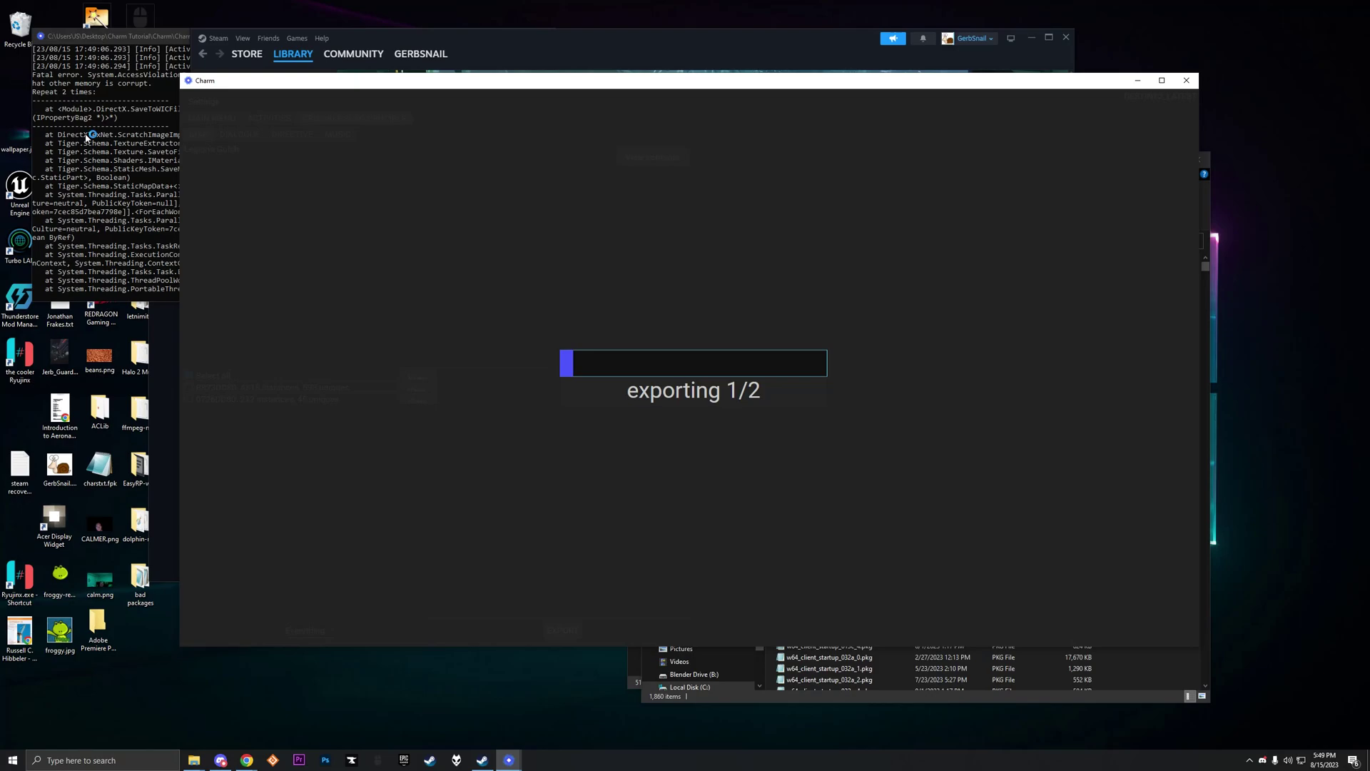
pyautogui.click(102, 41)
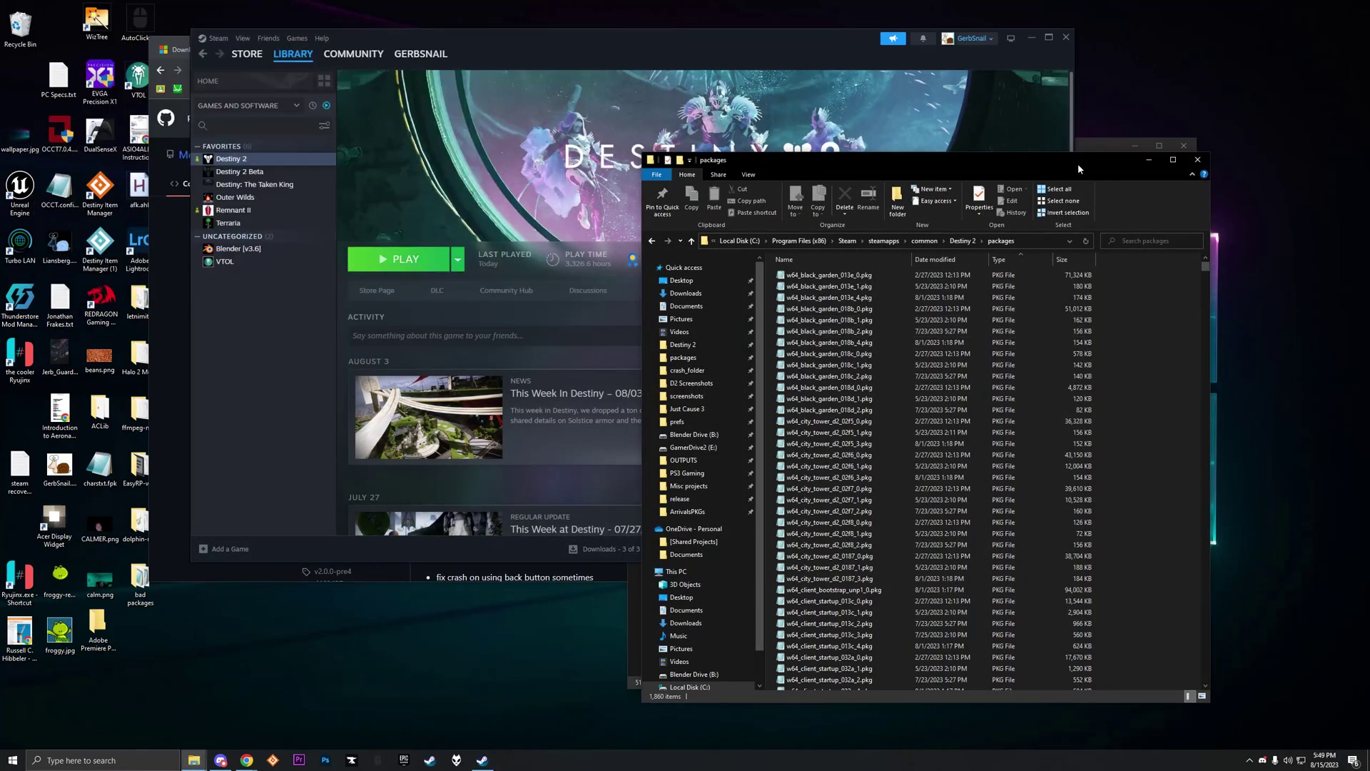
# Step: Relaunch Charm and search Maps and Activities for 'slag'
pyautogui.click(1197, 160)
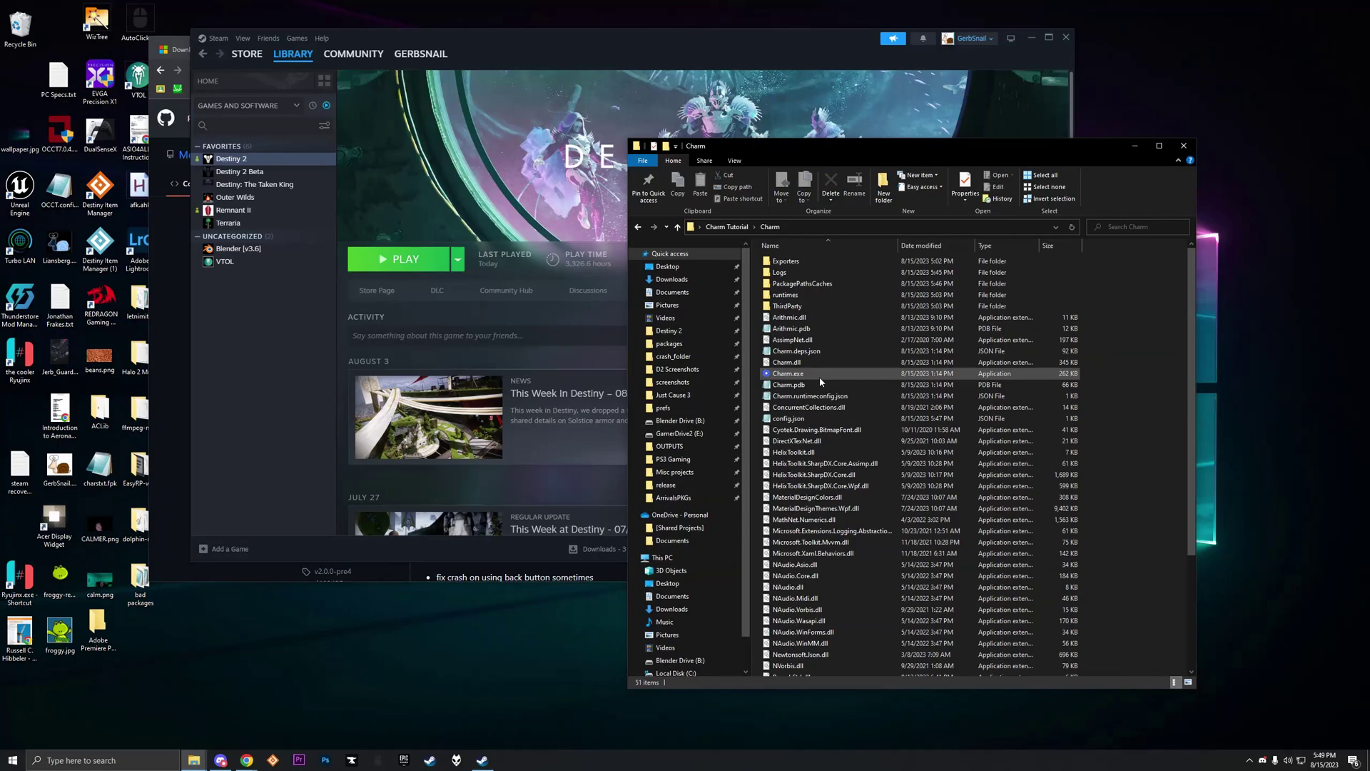
pyautogui.doubleClick(819, 375)
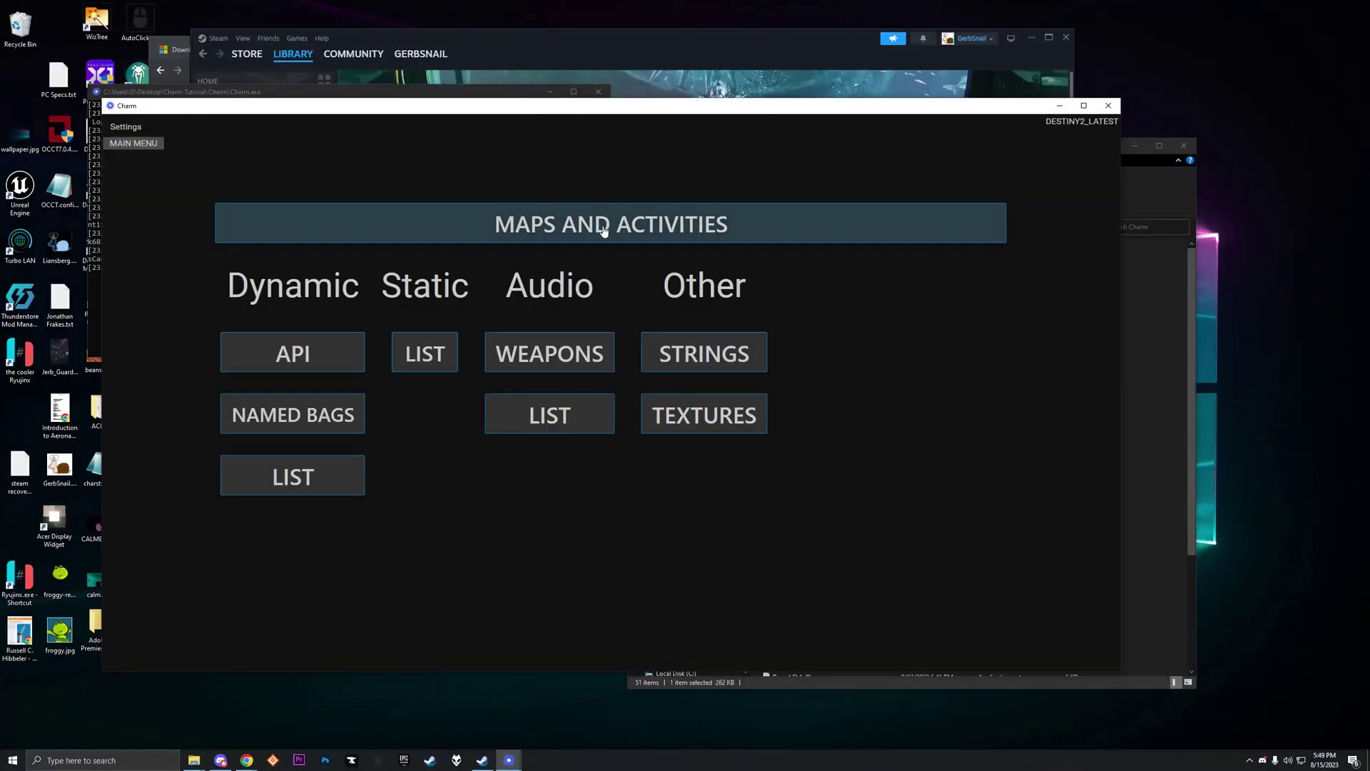
pyautogui.click(604, 230)
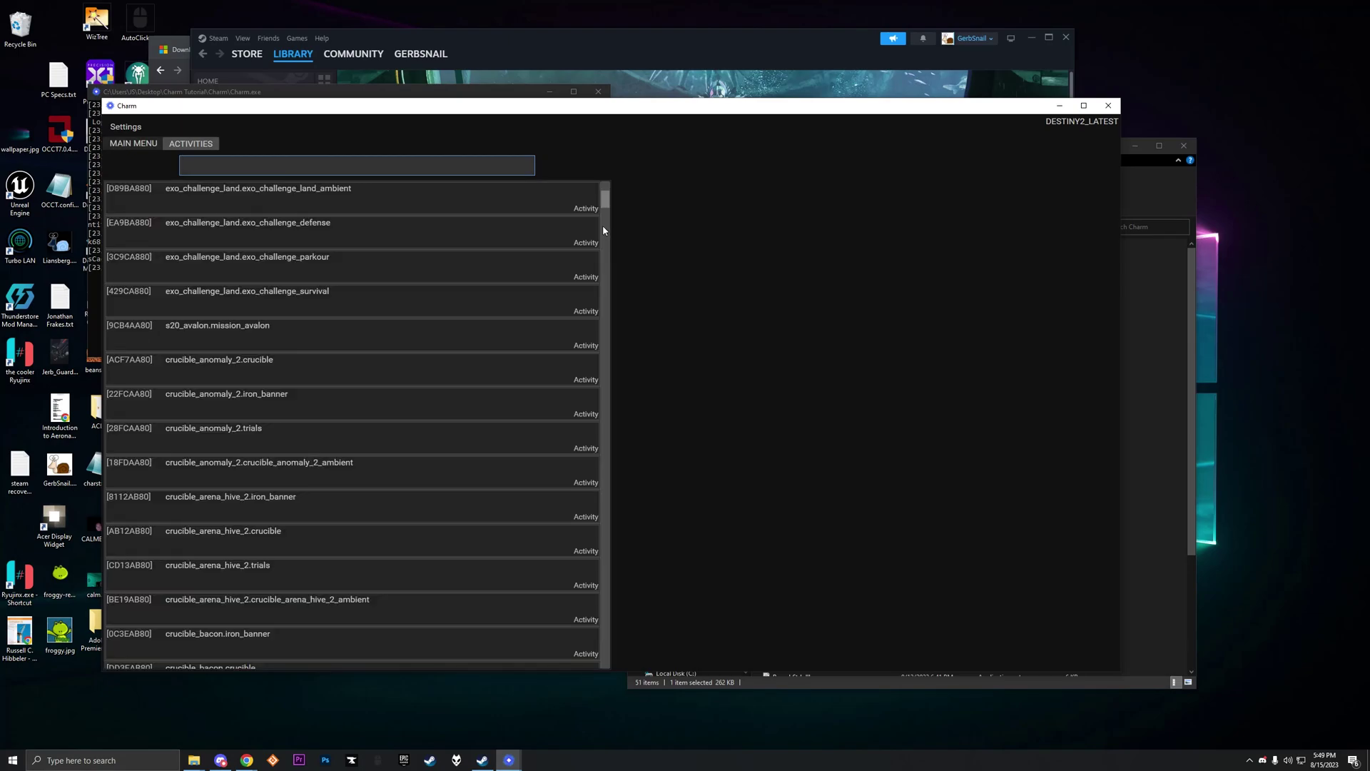
pyautogui.write('slag')
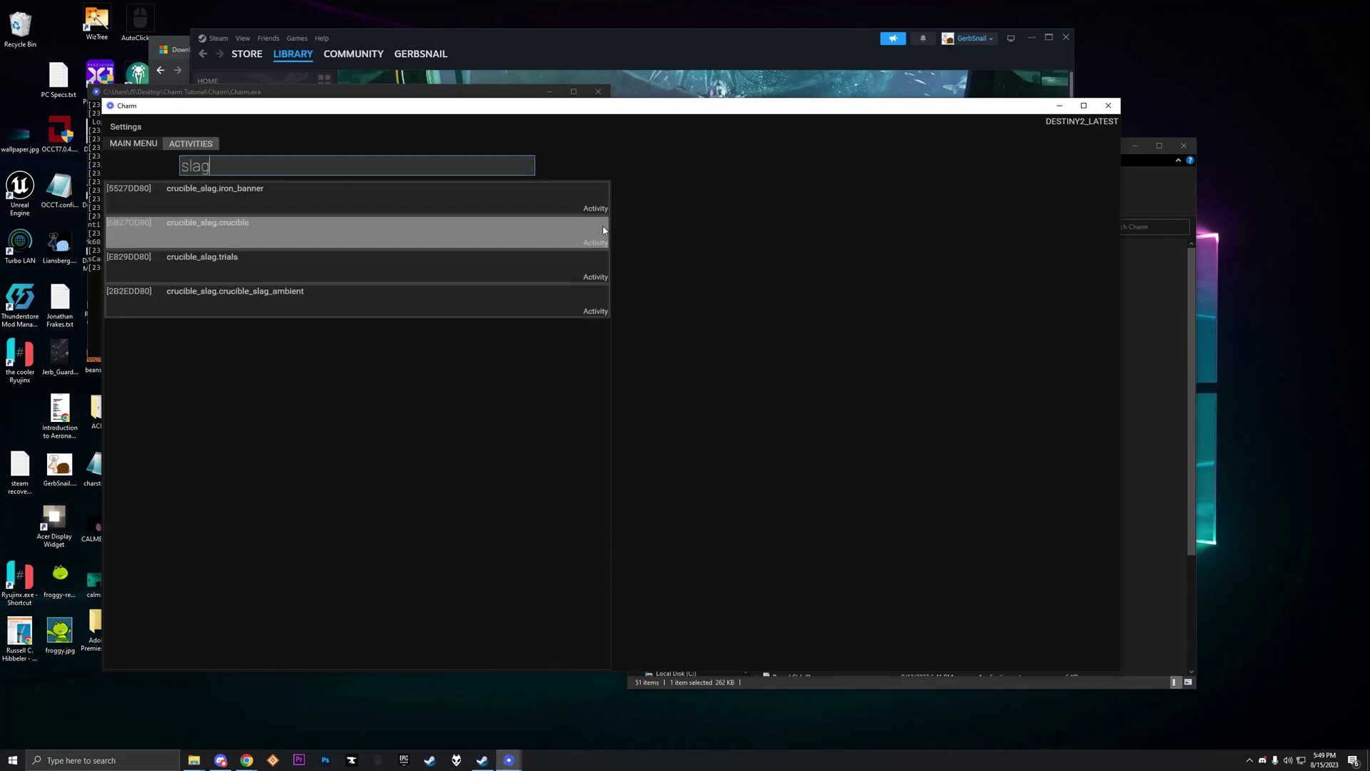
# Step: Export every Legion's Gulch map part from crucible_slag ambient and dismiss the completion message
pyautogui.click(318, 306)
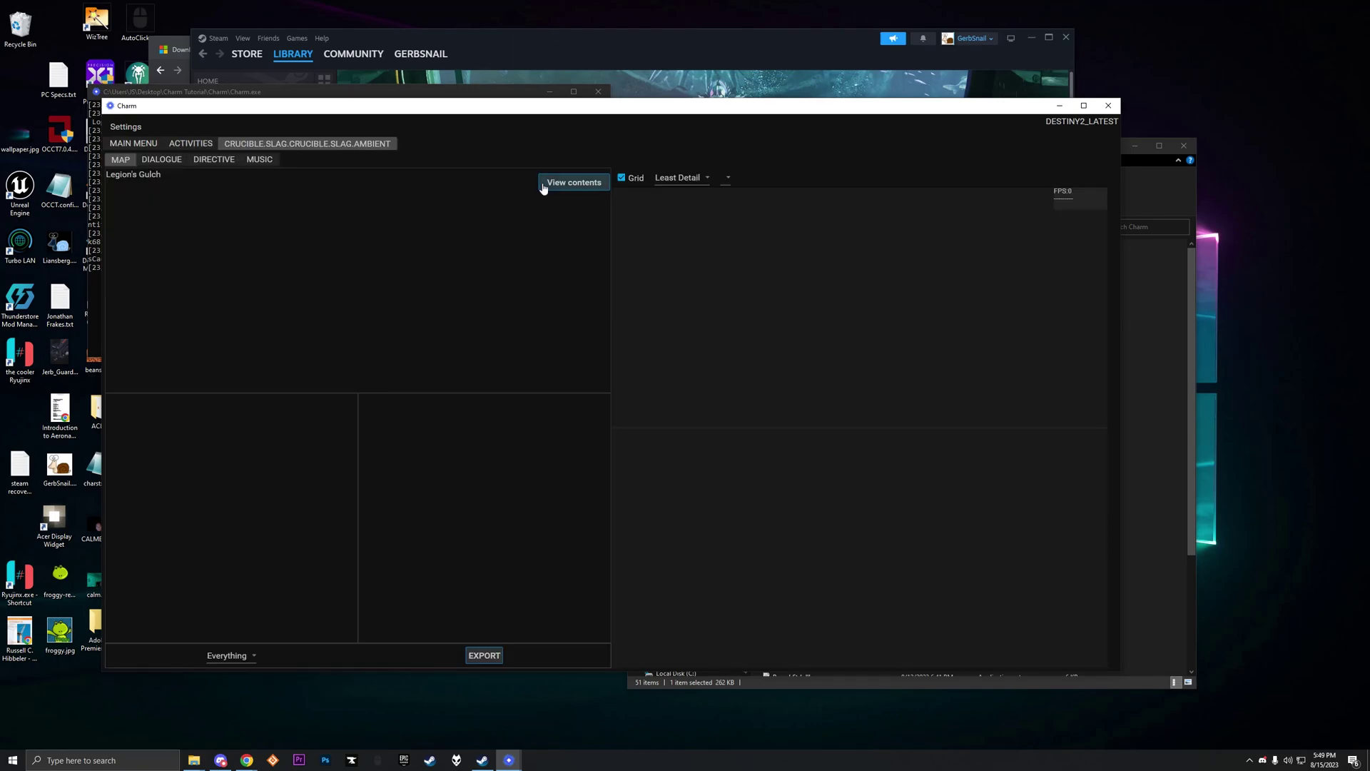
pyautogui.click(542, 184)
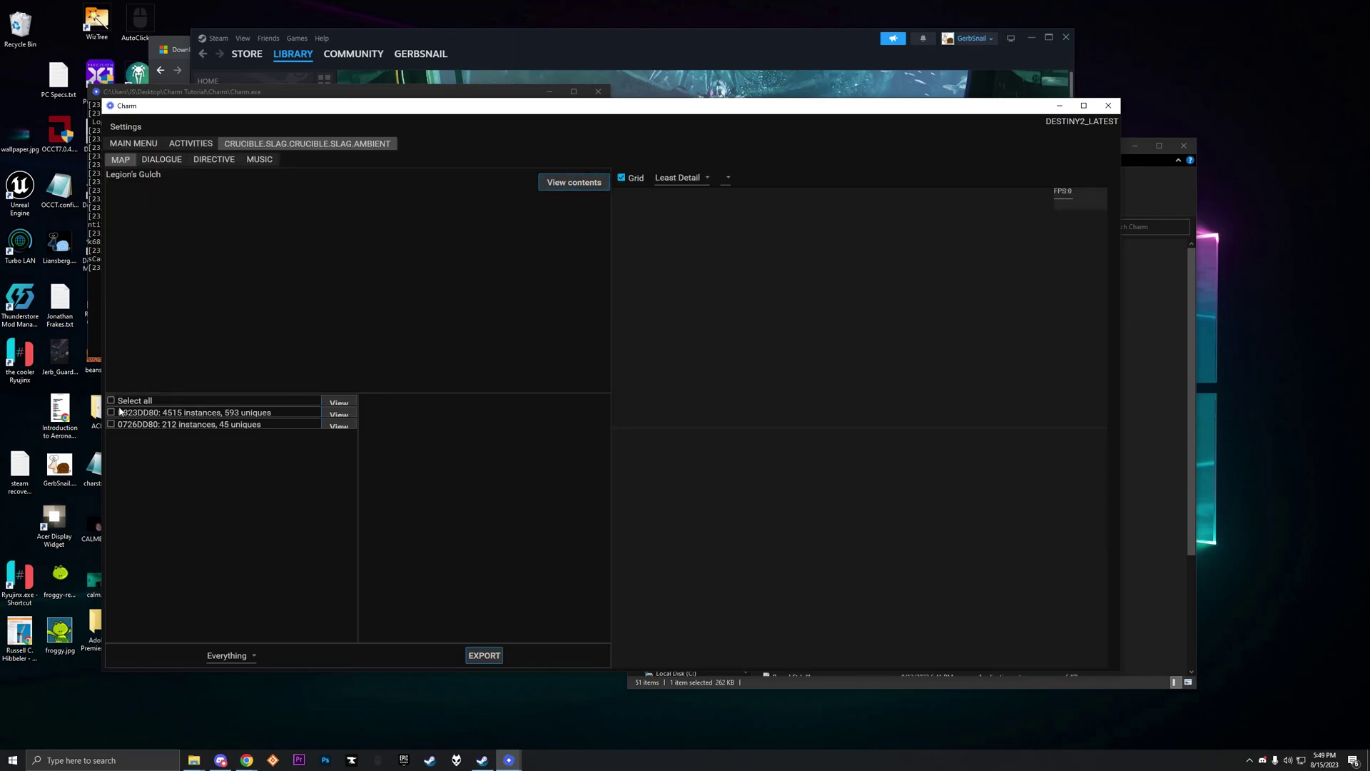
pyautogui.click(111, 400)
pyautogui.click(484, 655)
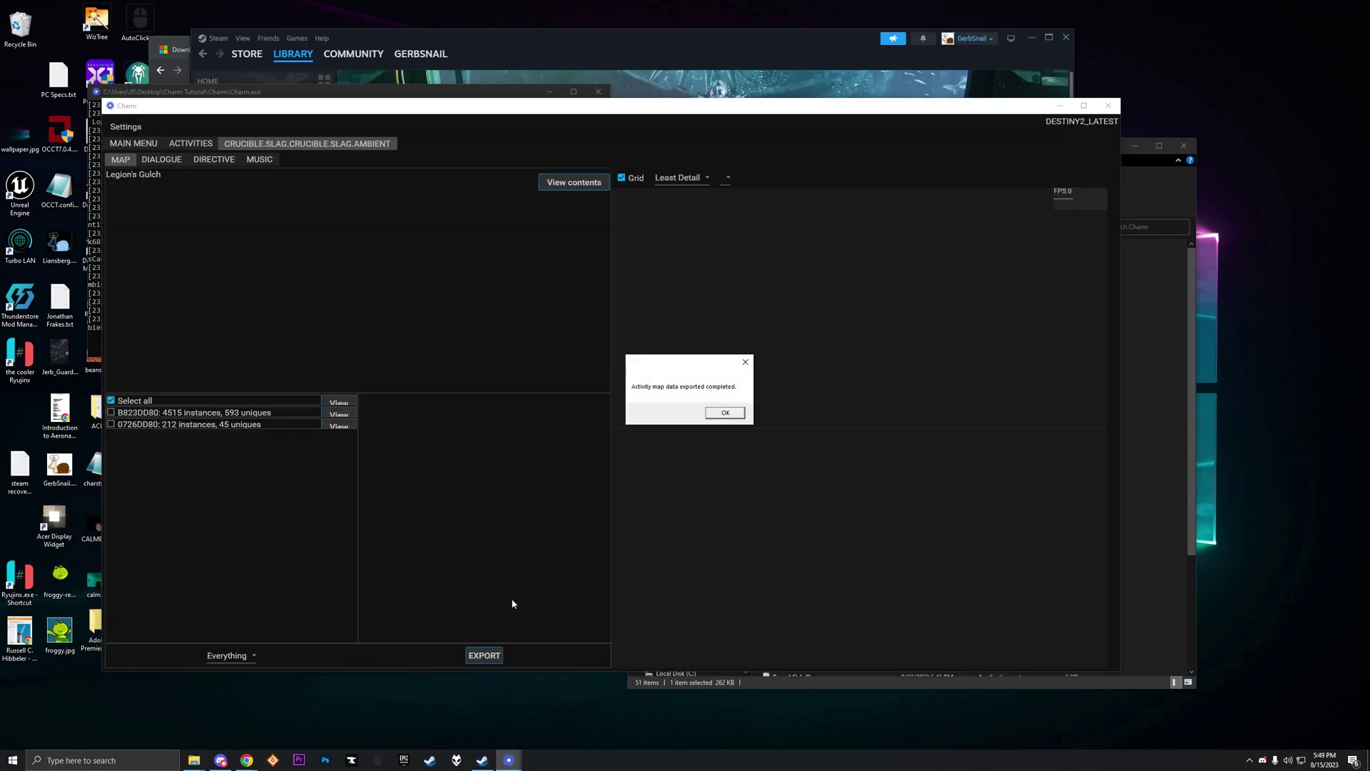
pyautogui.click(725, 412)
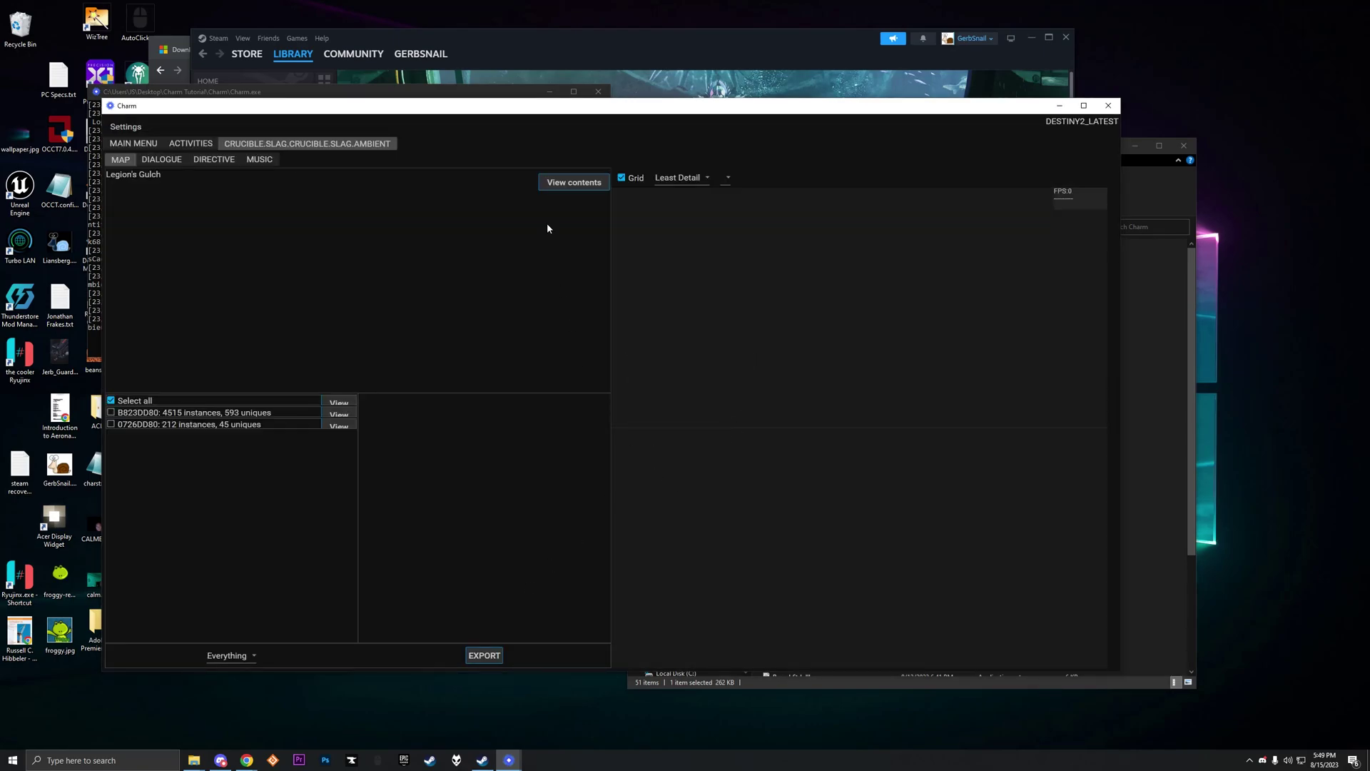
# Step: Launch Blender v3.6 from the Steam library, confirming Play in the launch options
pyautogui.click(522, 48)
pyautogui.click(238, 248)
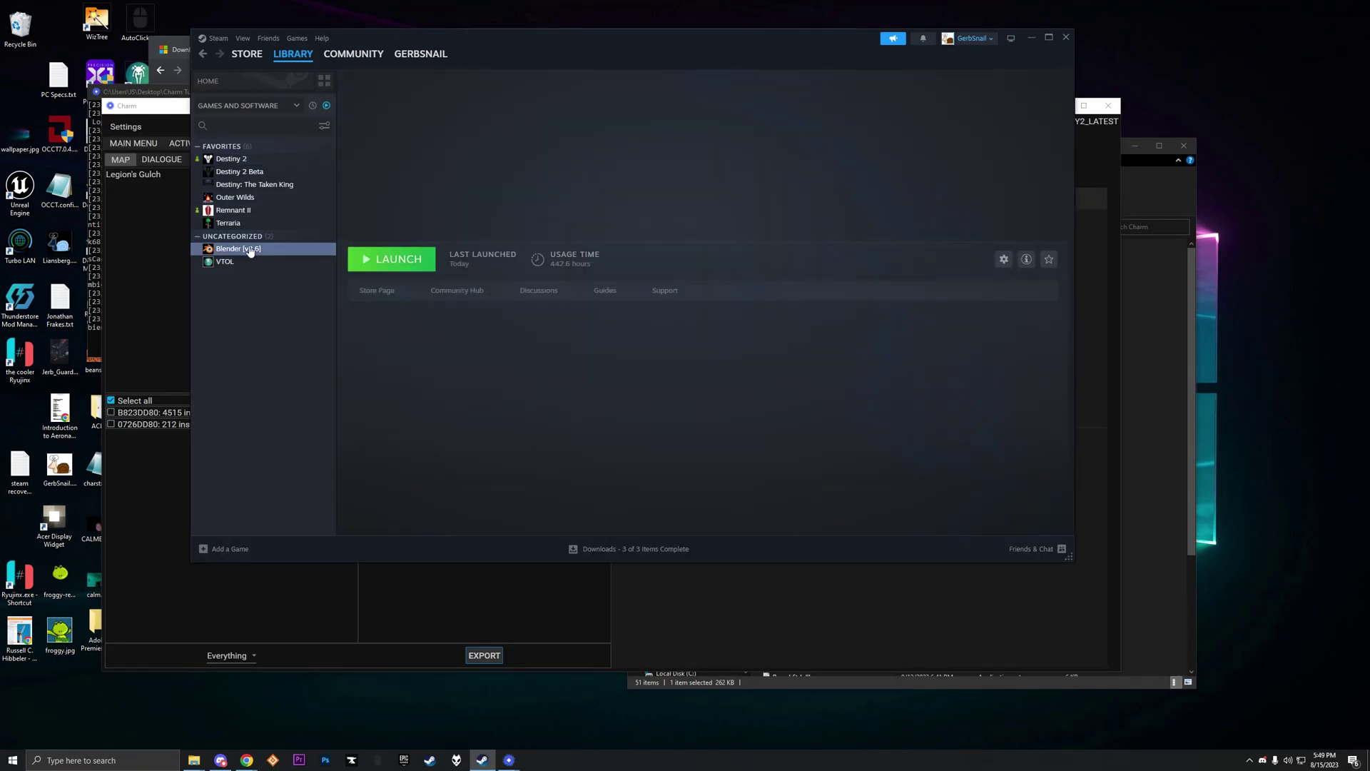
pyautogui.click(410, 268)
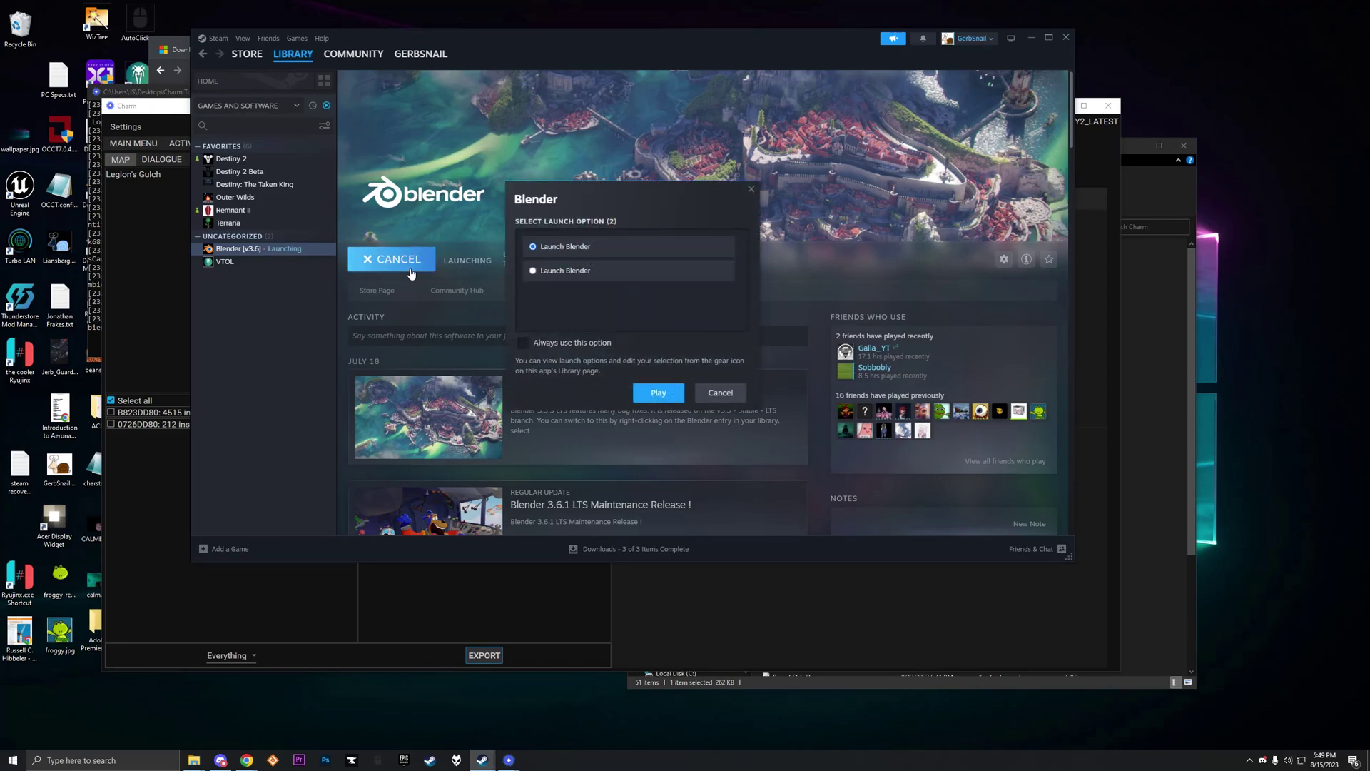
pyautogui.click(646, 392)
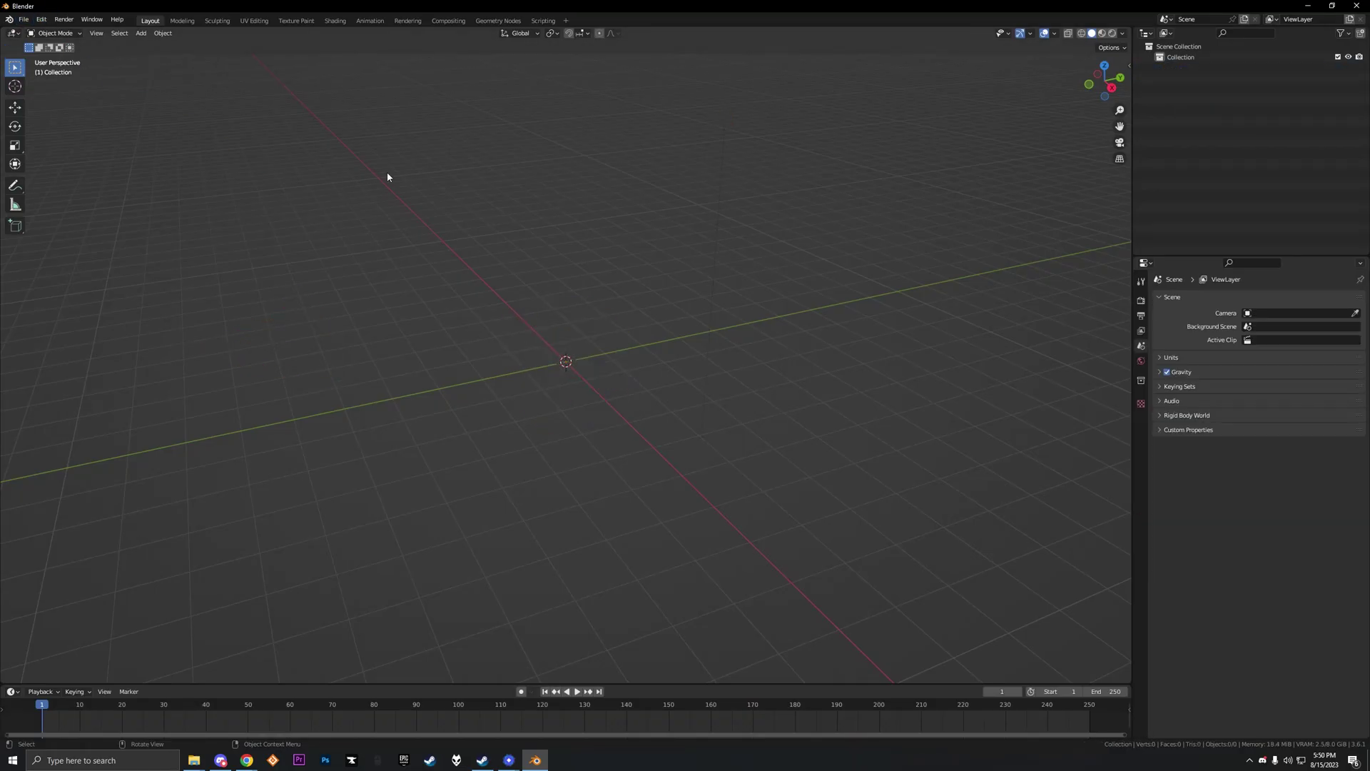
# Step: Open Blender's Preferences on the Add-ons page
pyautogui.click(41, 19)
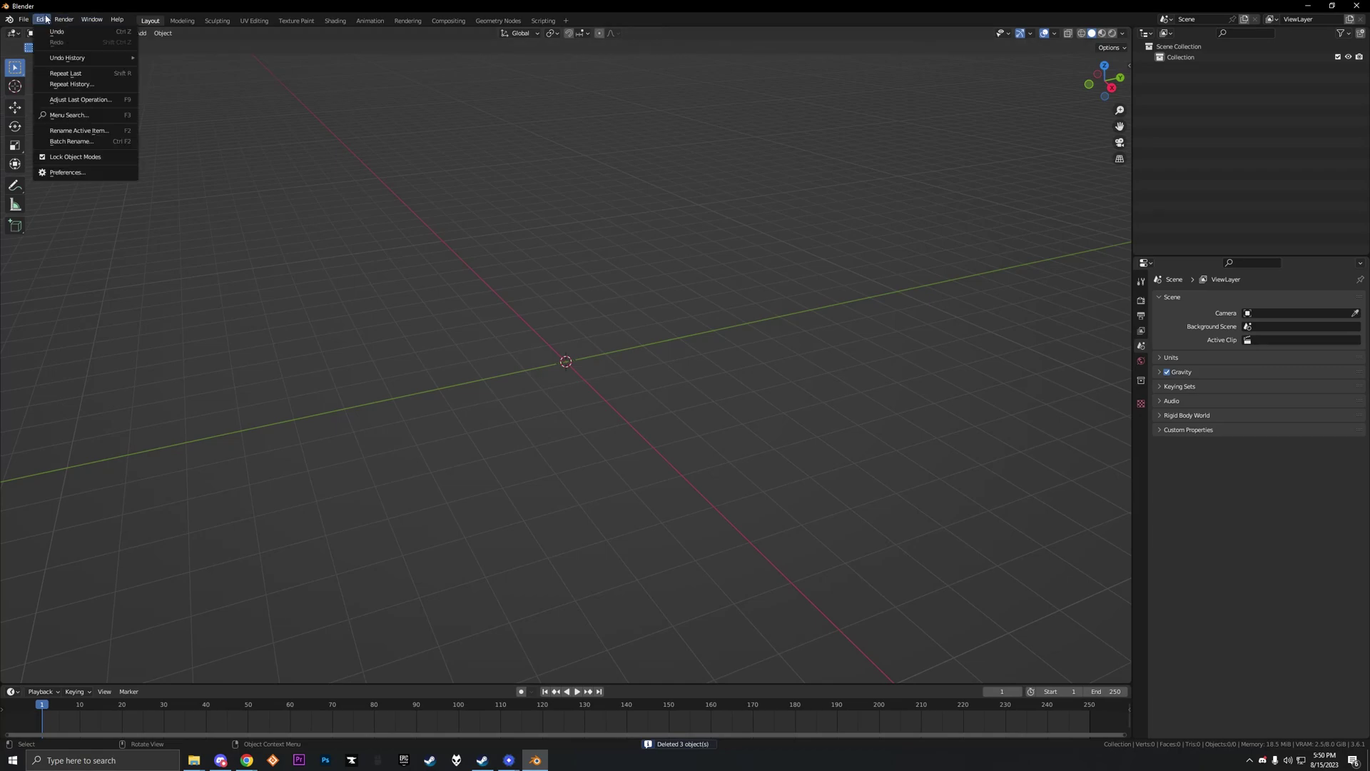
pyautogui.click(86, 173)
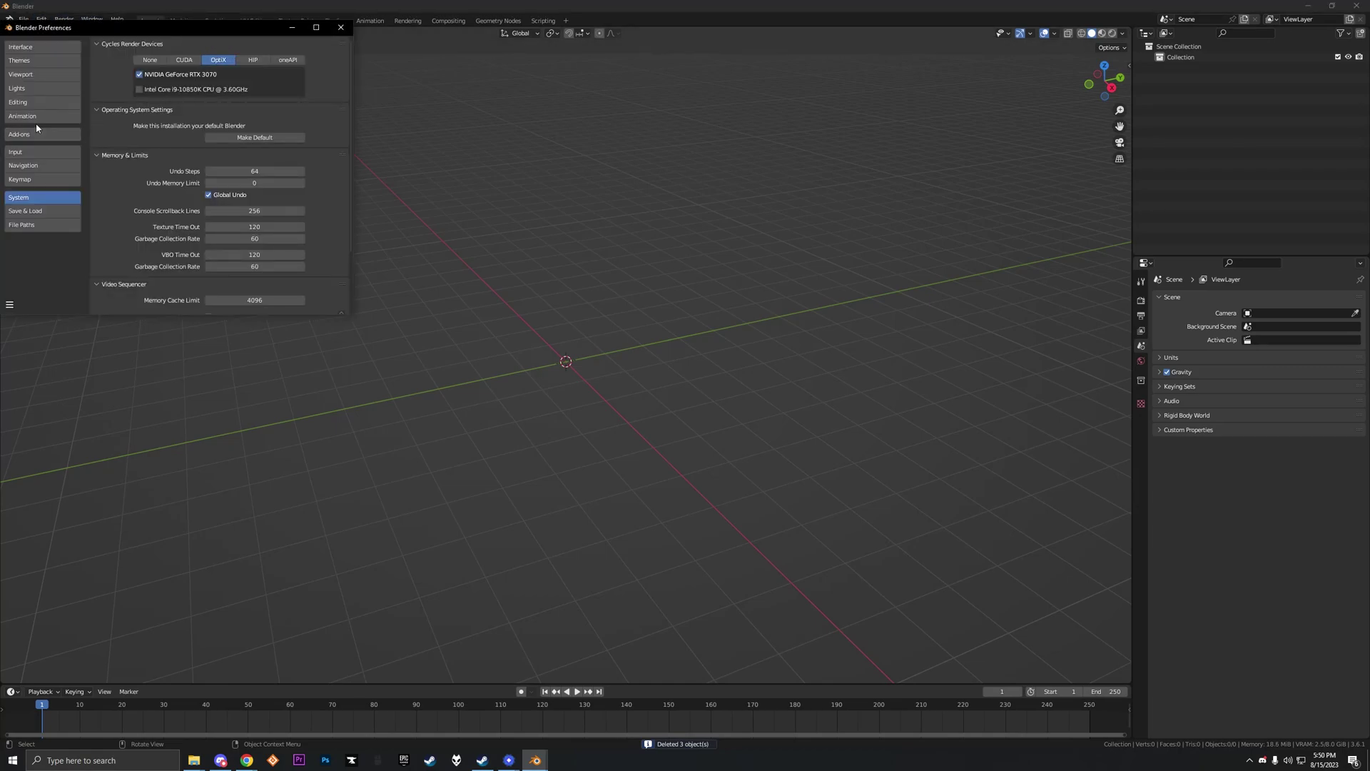
pyautogui.click(43, 134)
# Step: Find blender_map_importer_experimental.zip in Downloads for install, then cancel the browser
pyautogui.click(270, 44)
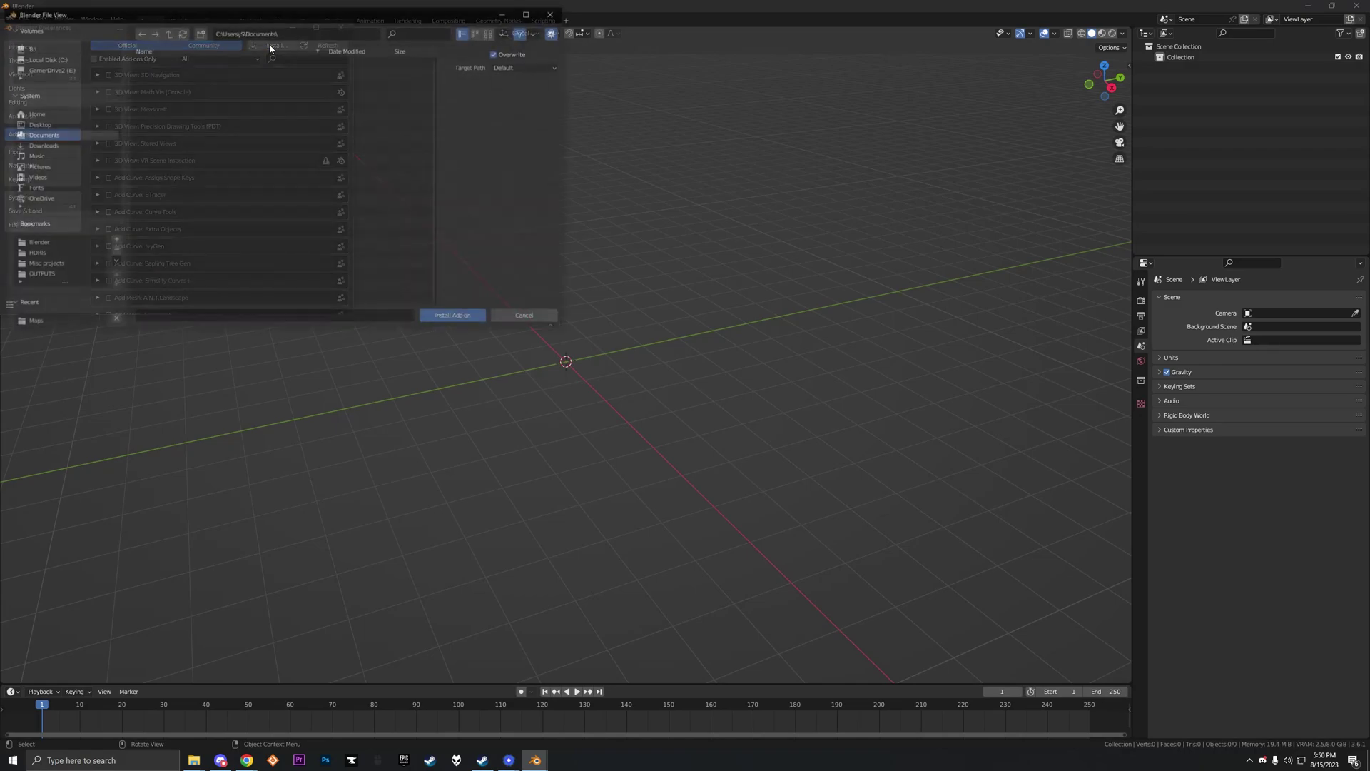
pyautogui.scroll(-3, 228, 156)
pyautogui.click(36, 145)
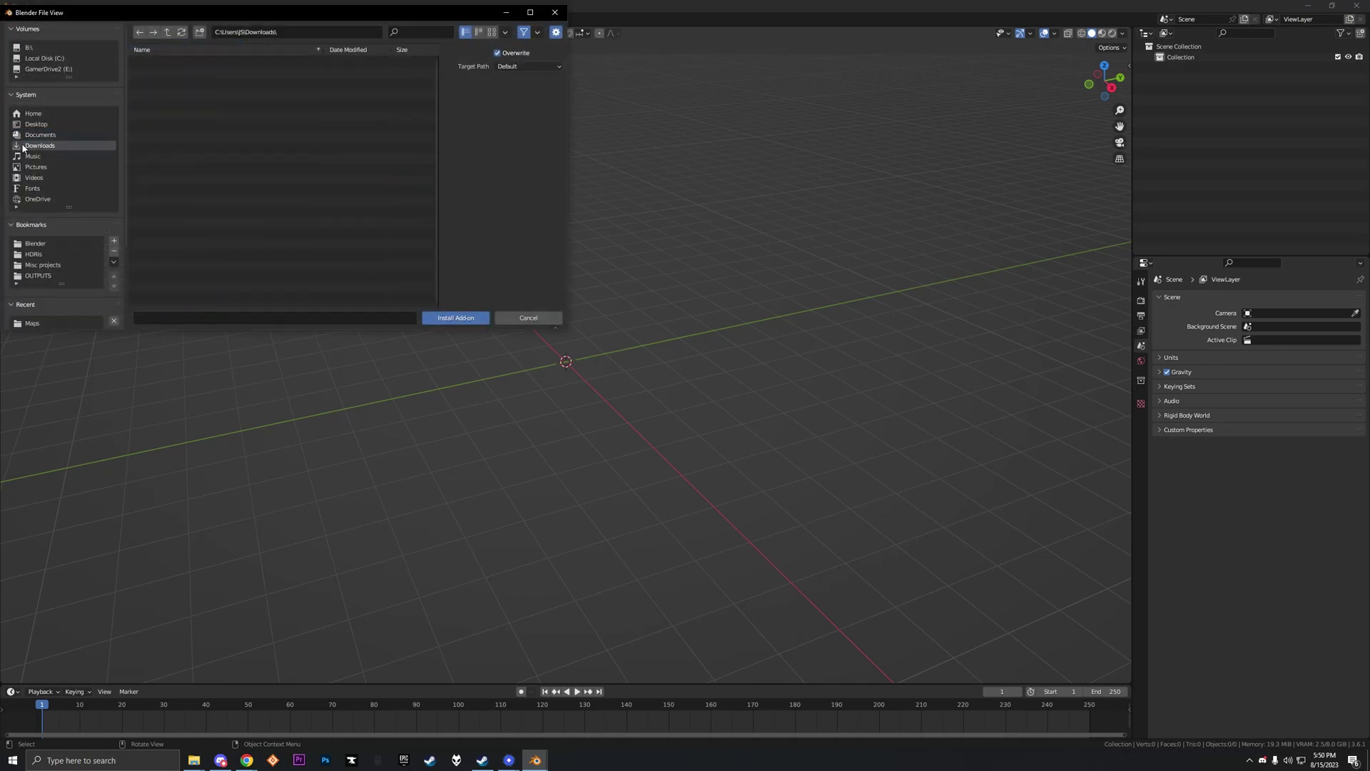
pyautogui.scroll(-4, 191, 214)
pyautogui.scroll(-10, 190, 225)
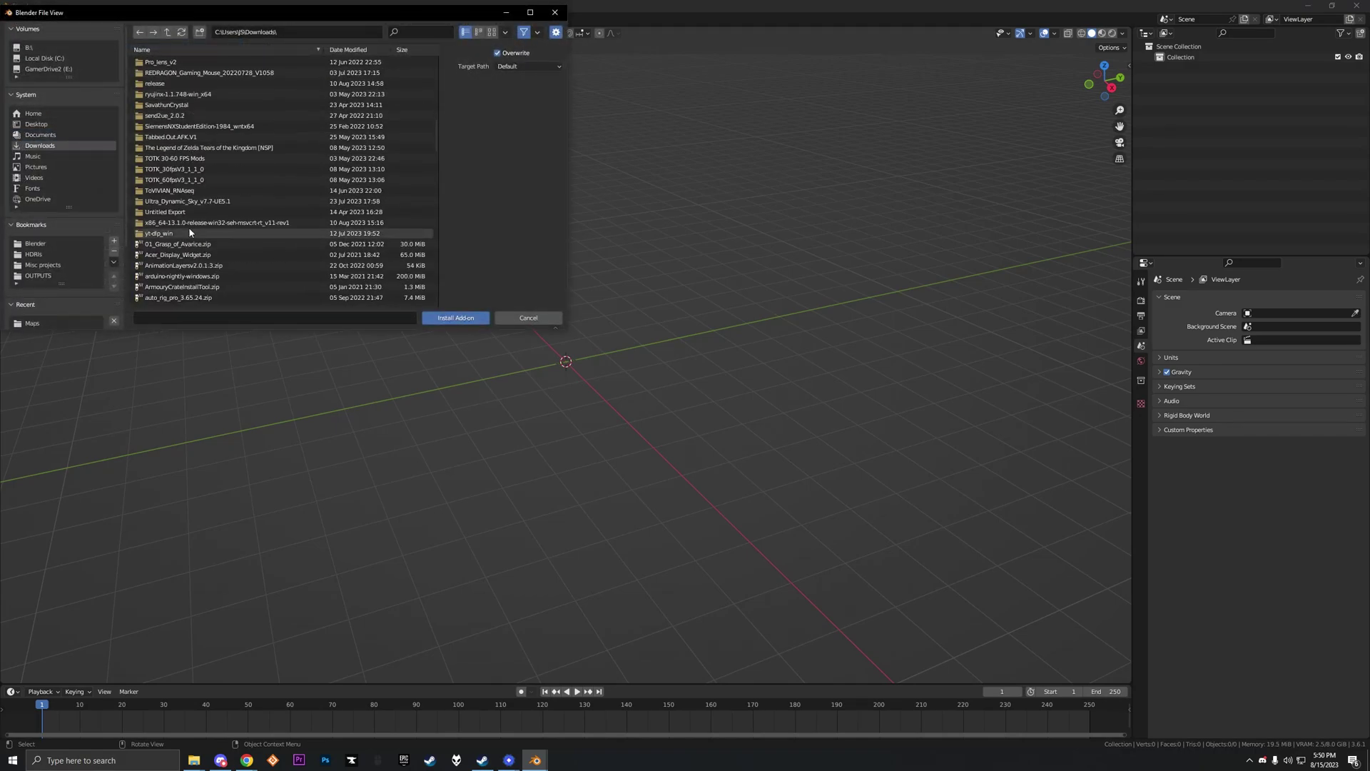
pyautogui.scroll(1, 189, 233)
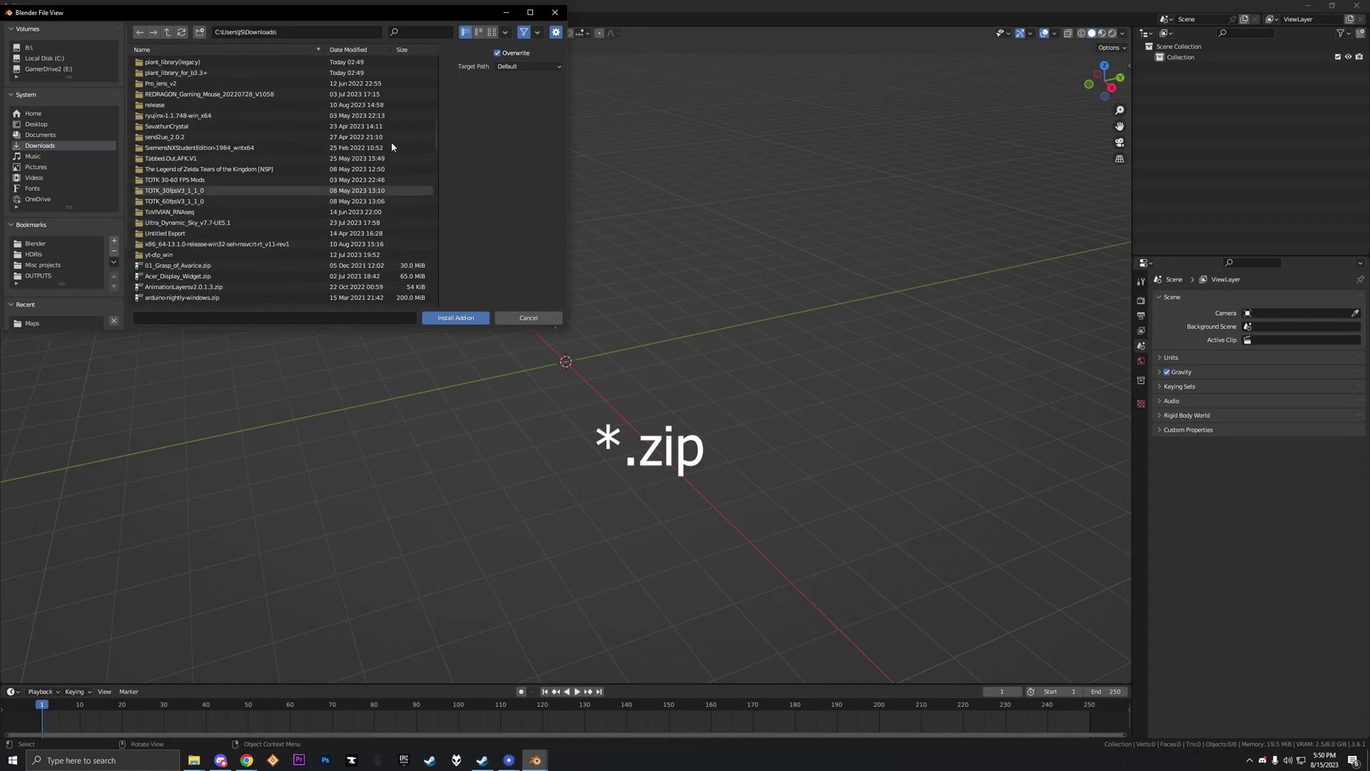
pyautogui.click(369, 50)
pyautogui.scroll(-3, 288, 217)
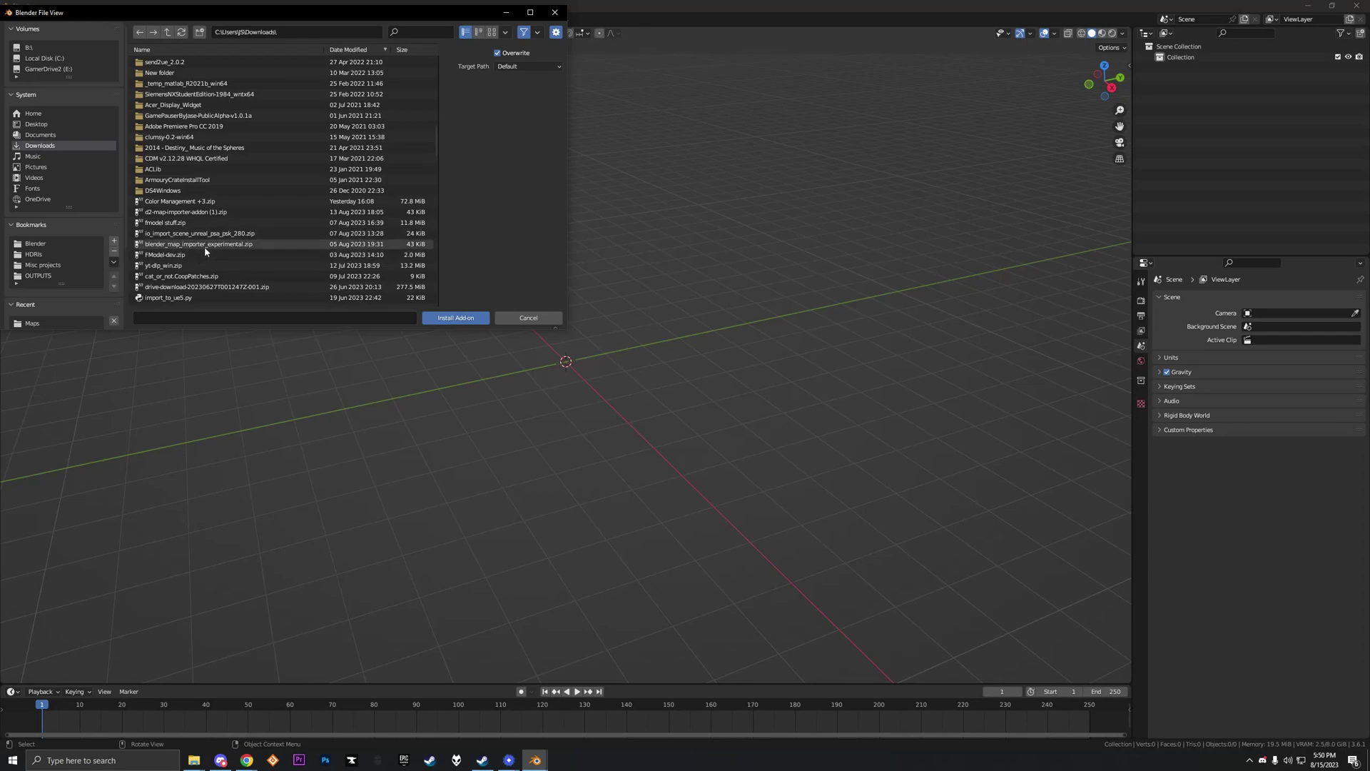
pyautogui.click(176, 246)
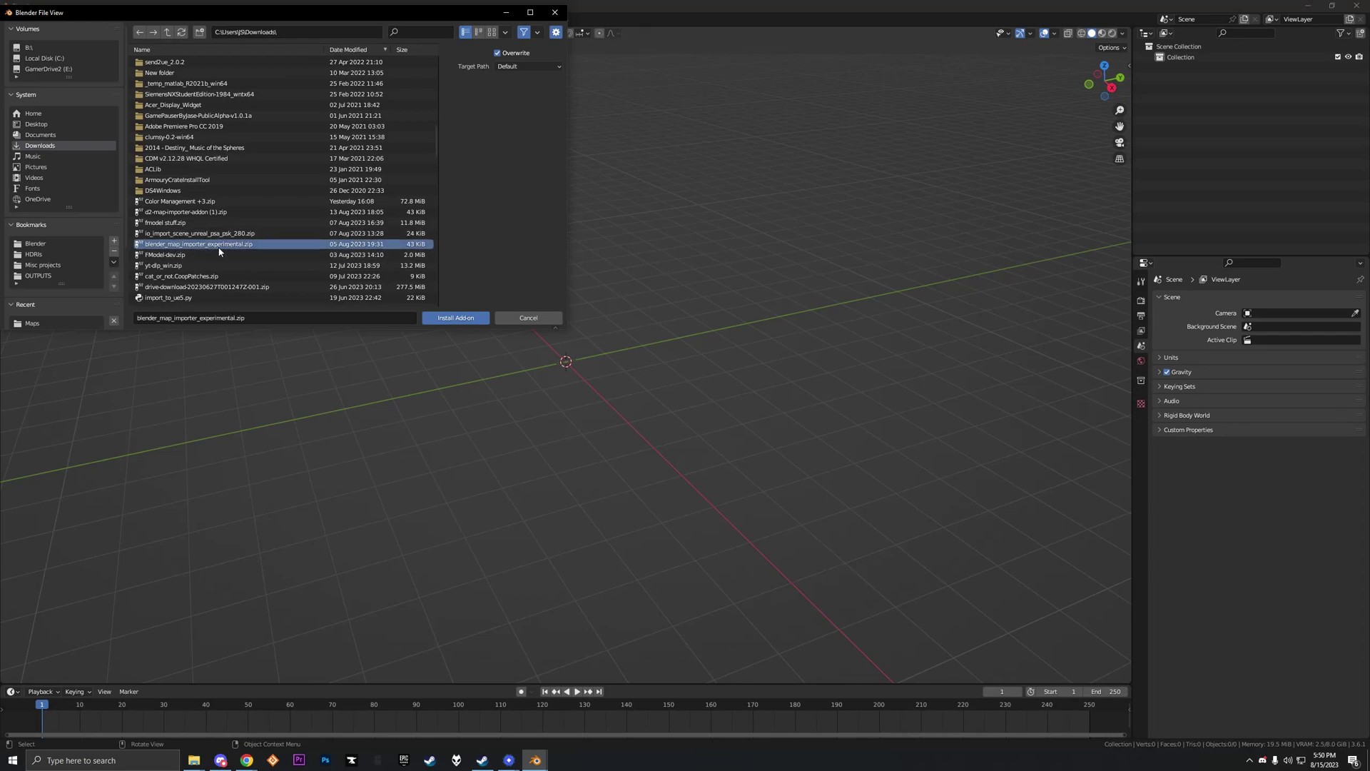
pyautogui.click(520, 320)
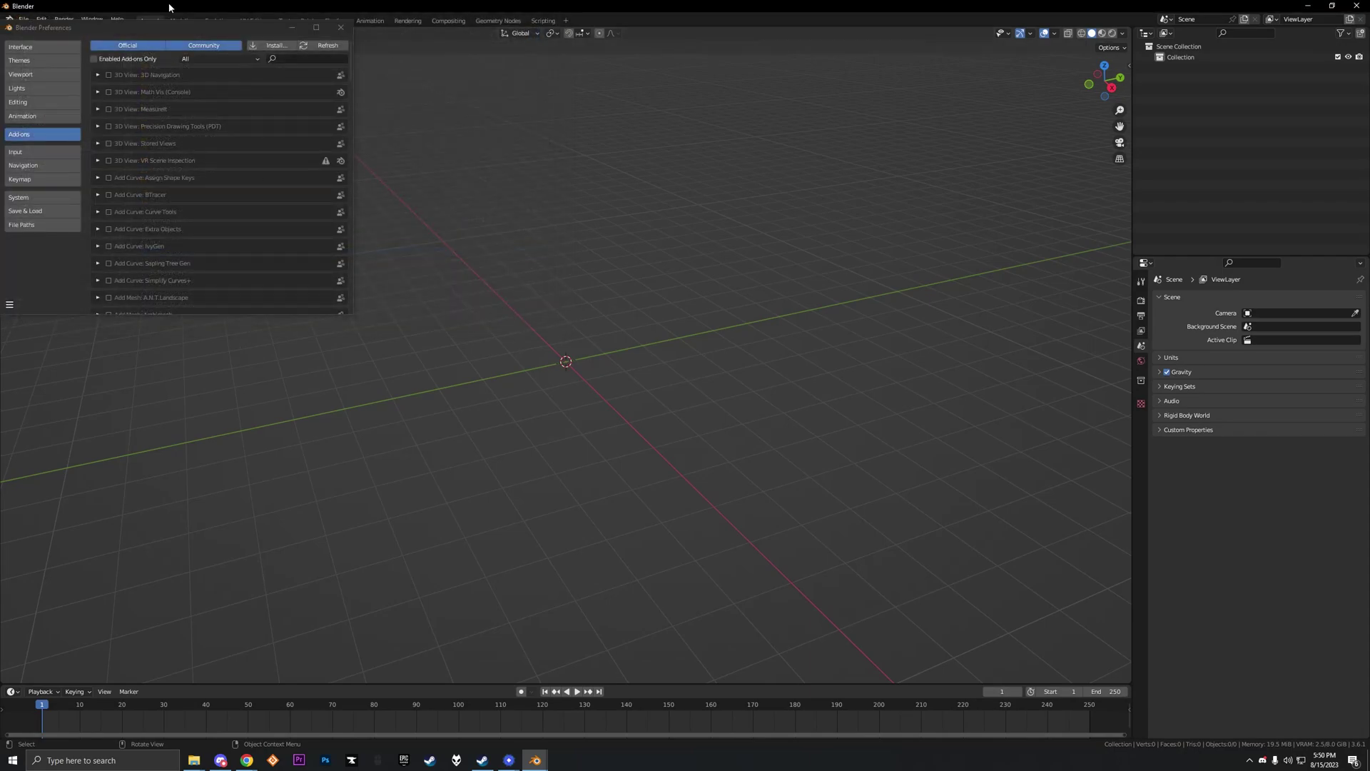
# Step: Close Preferences and start the Destiny 2 Map Importer in B:\Blender\OUTPUTS\Maps
pyautogui.click(341, 27)
pyautogui.click(23, 19)
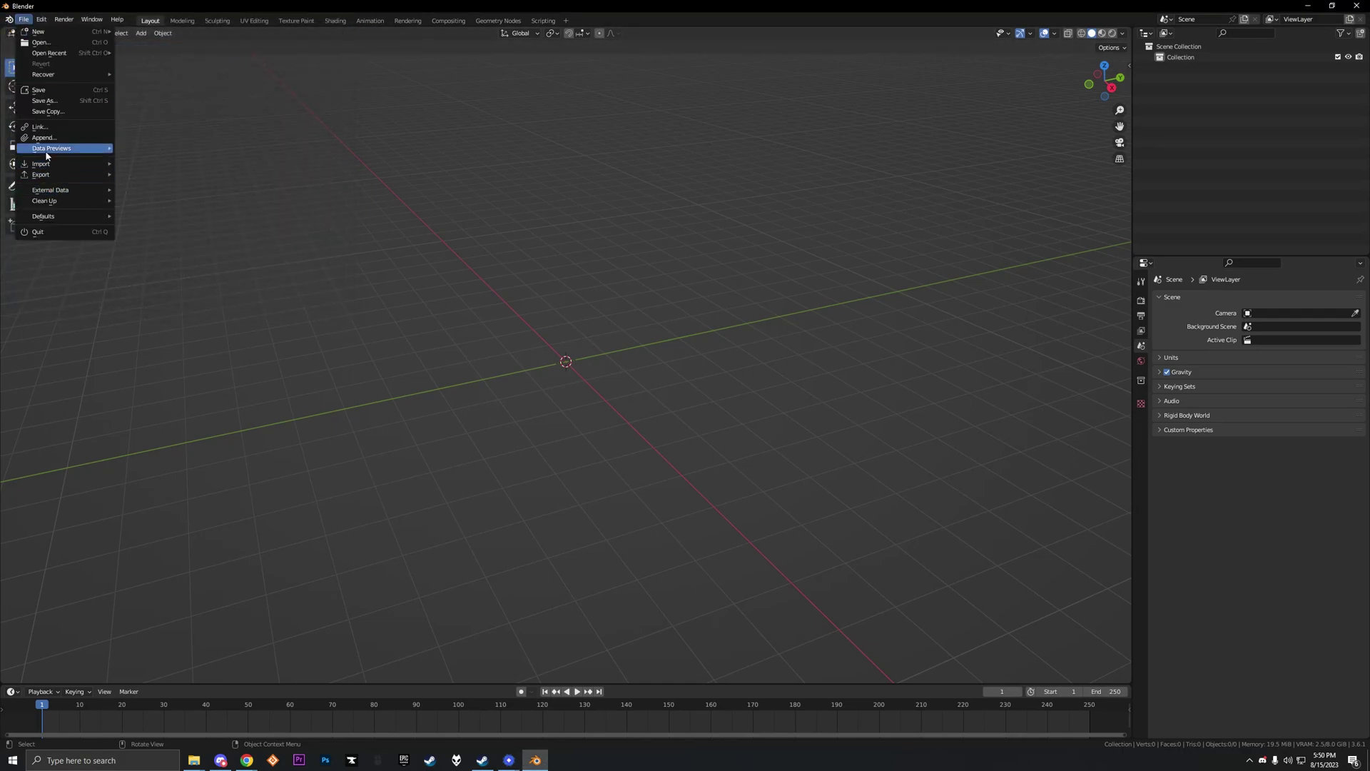
pyautogui.moveTo(47, 164)
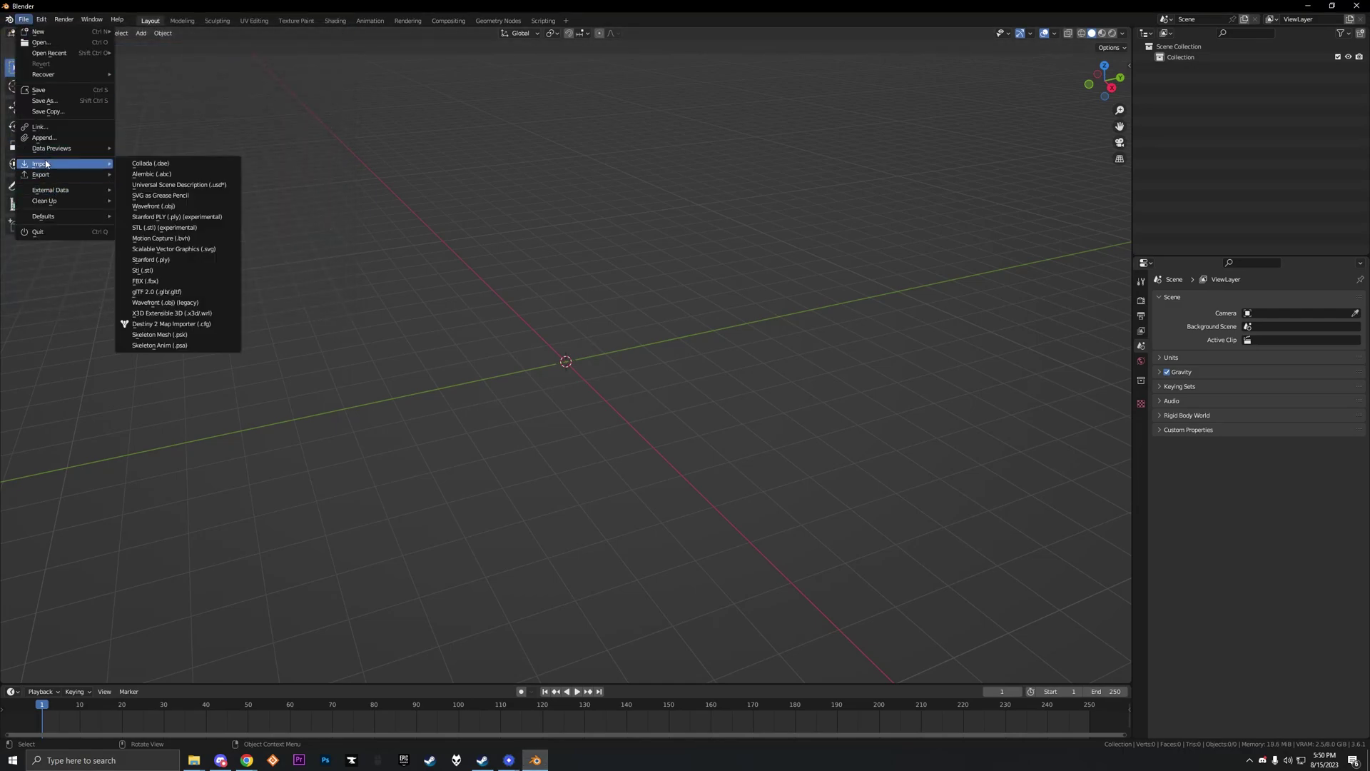
pyautogui.click(159, 325)
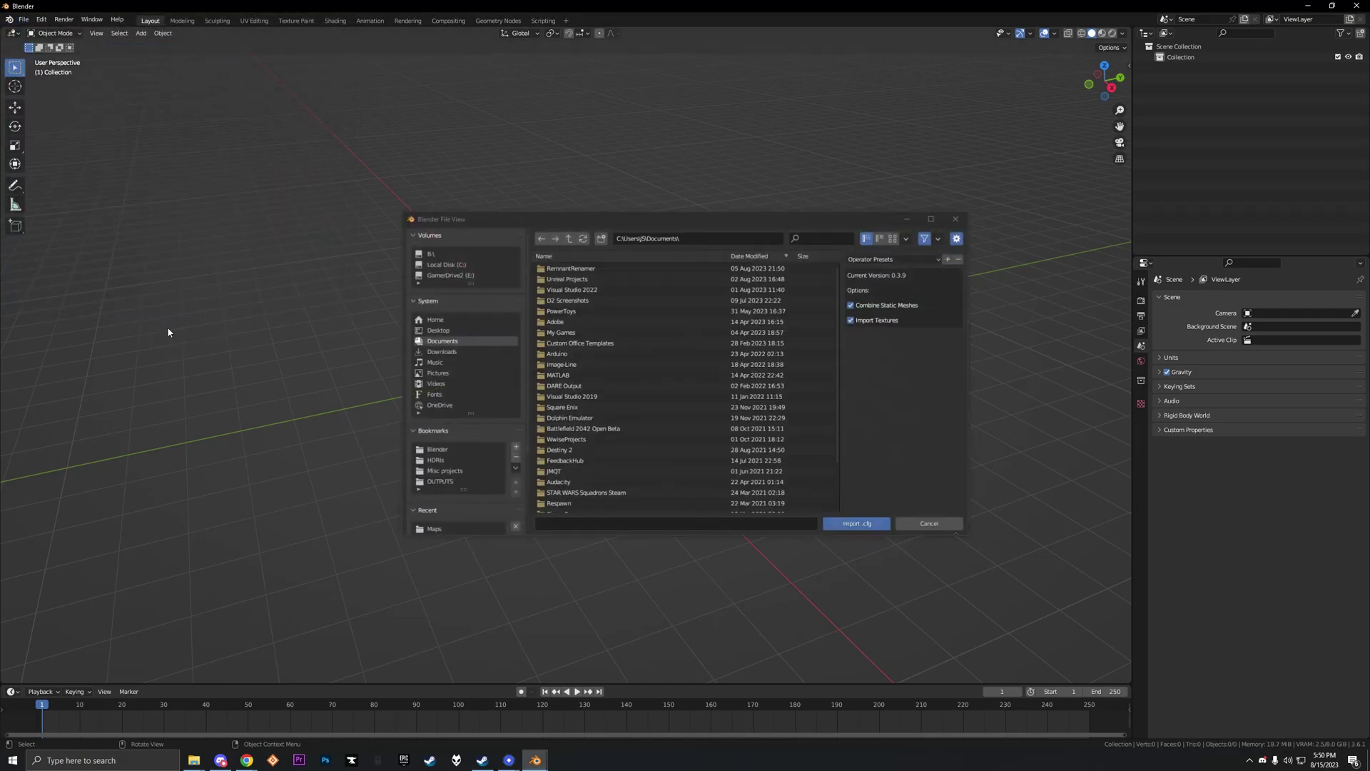
pyautogui.click(439, 481)
pyautogui.doubleClick(566, 270)
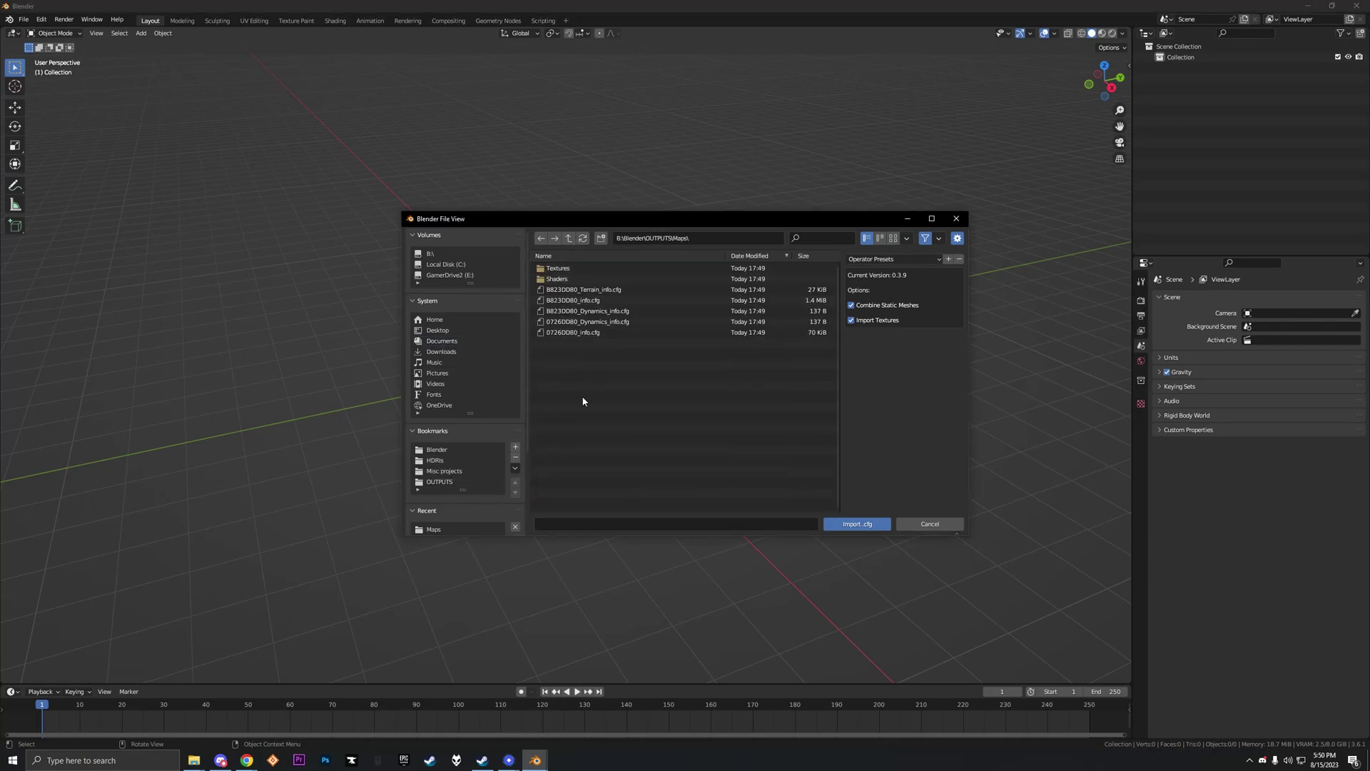
# Step: Import B823DD80_Terrain_info.cfg, B823DD80_info.cfg and 0726DD80_info.cfg
pyautogui.moveTo(658, 385); pyautogui.dragTo(605, 288)
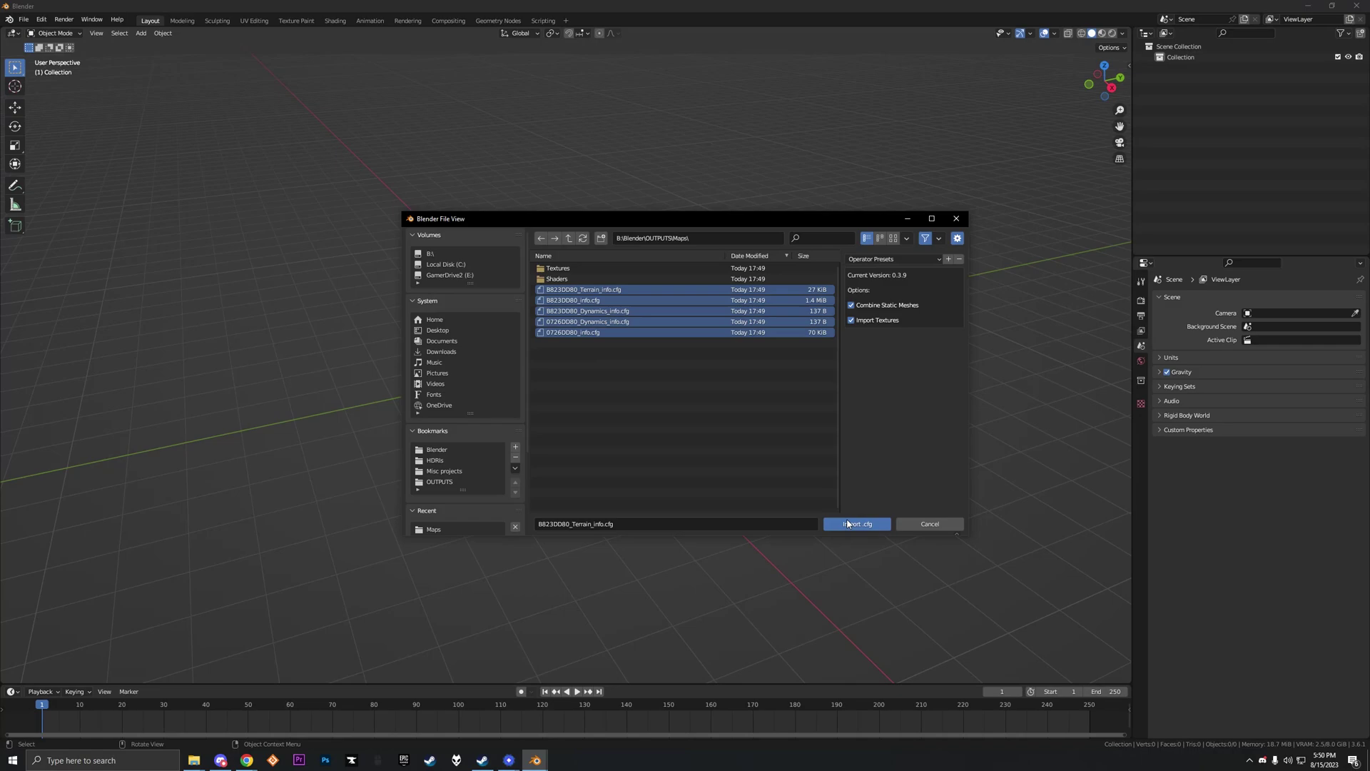
pyautogui.click(651, 347)
pyautogui.click(601, 289)
pyautogui.keyDown('shift'); pyautogui.click(600, 299); pyautogui.keyUp('shift')
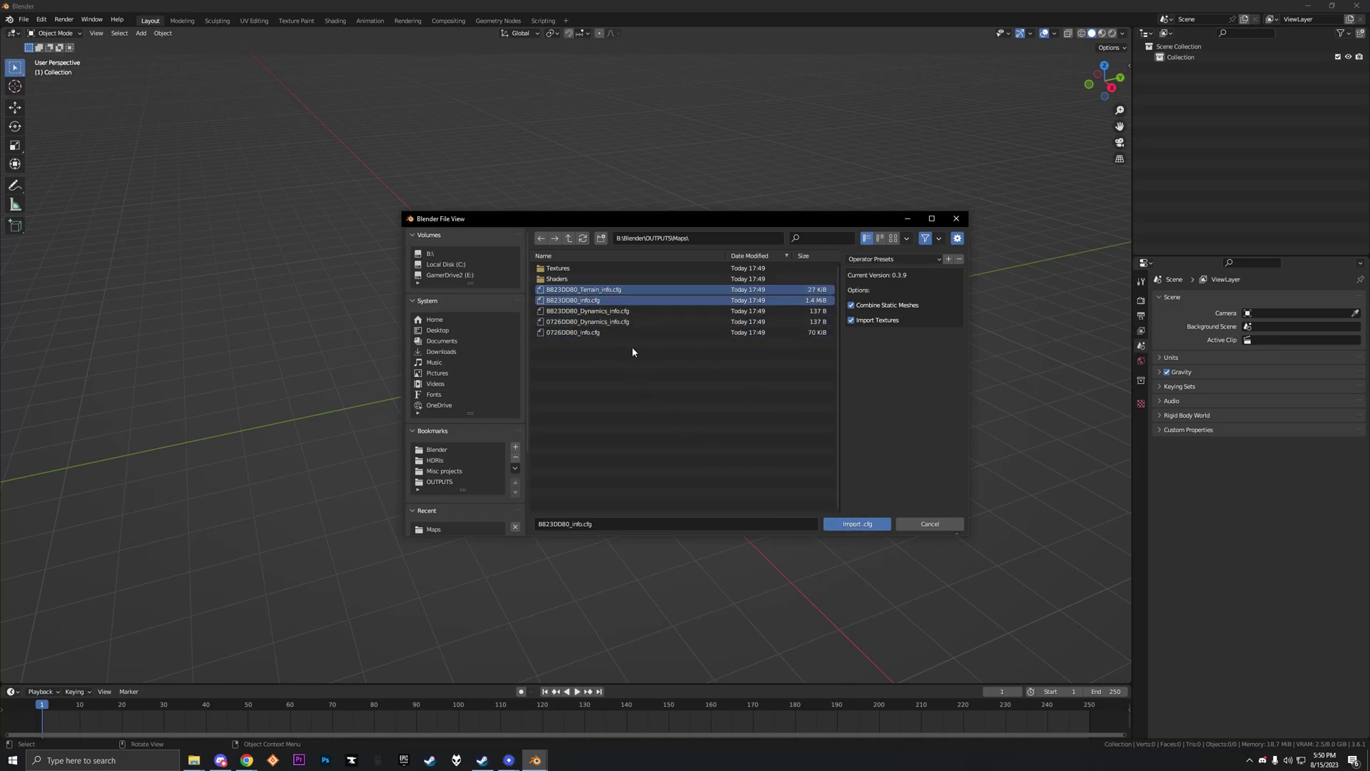
pyautogui.keyDown('ctrl'); pyautogui.click(620, 334); pyautogui.keyUp('ctrl')
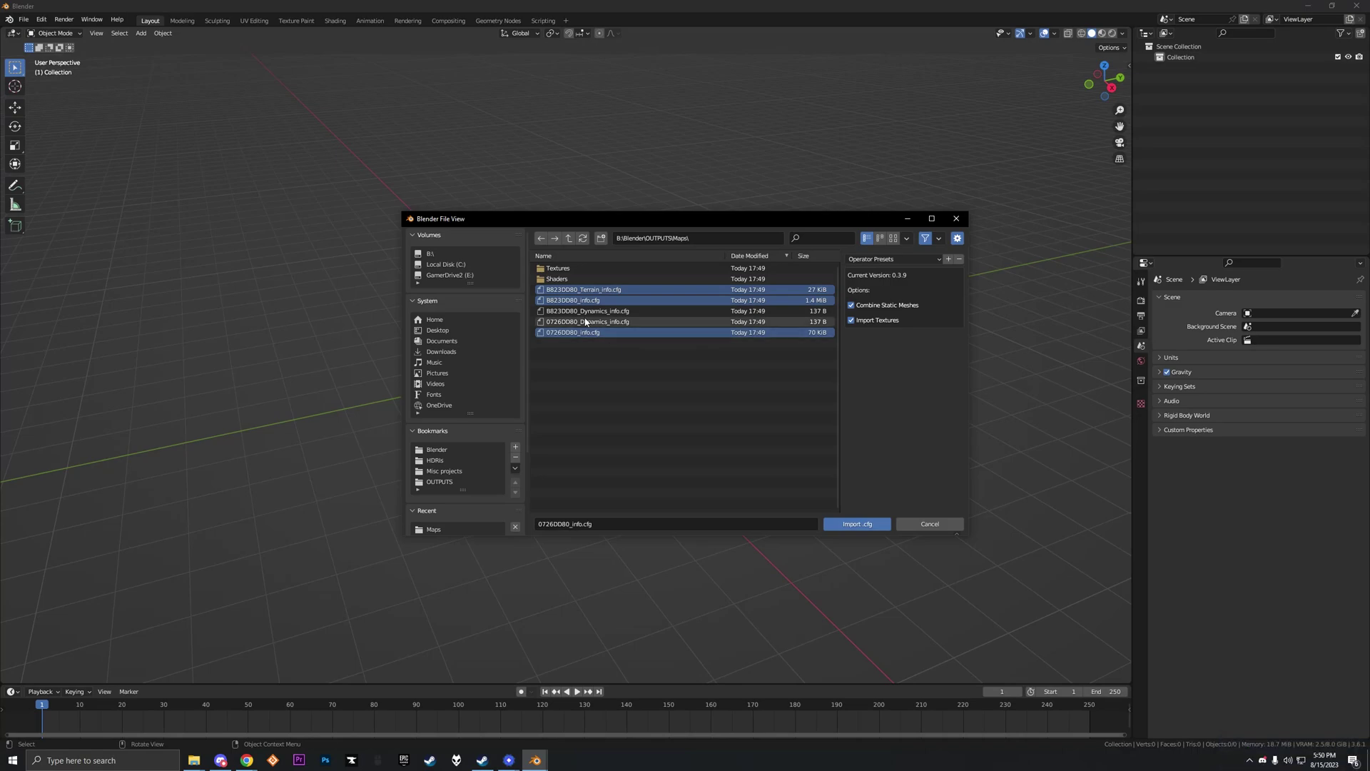
pyautogui.click(859, 525)
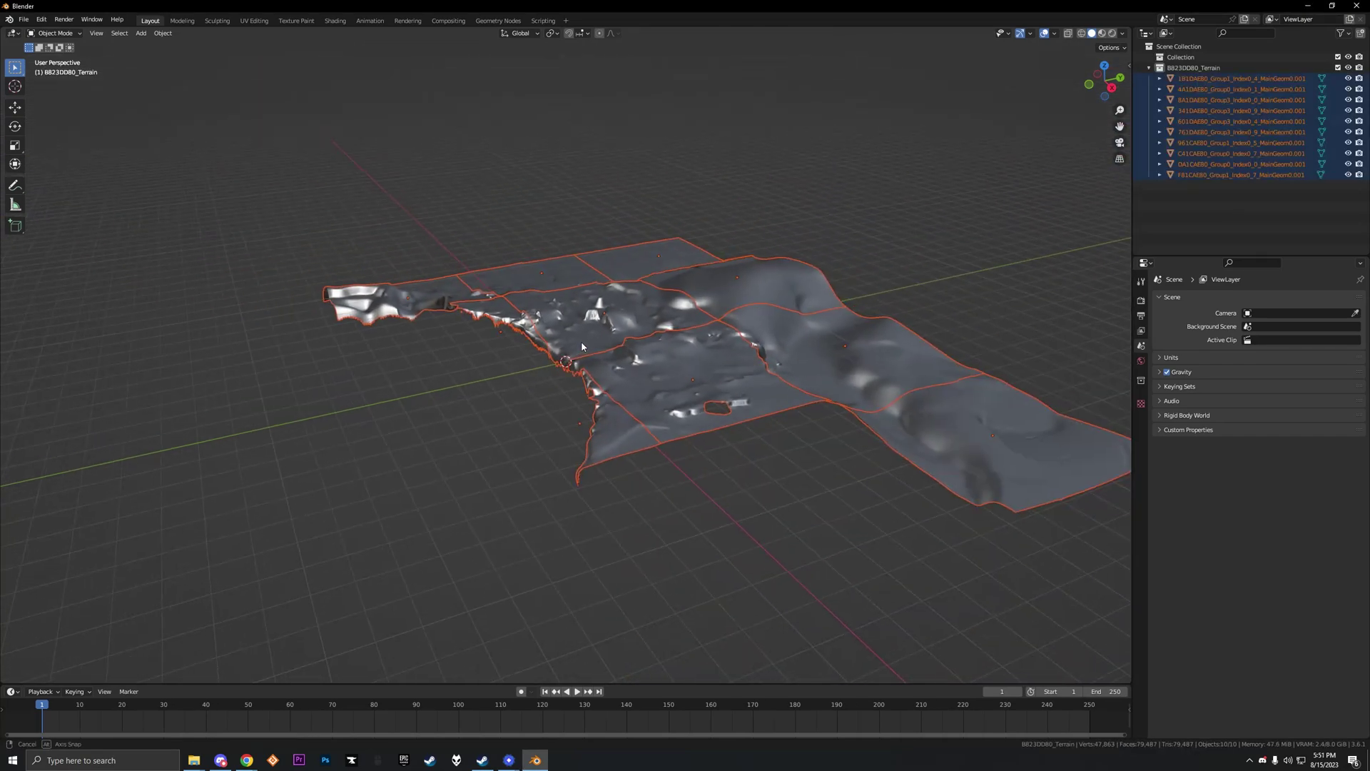
# Step: Import another Destiny 2 map .cfg, adding the 0726DD80 geometry, and show the viewport sidebar
pyautogui.moveTo(582, 346); pyautogui.dragTo(579, 381, button='middle')
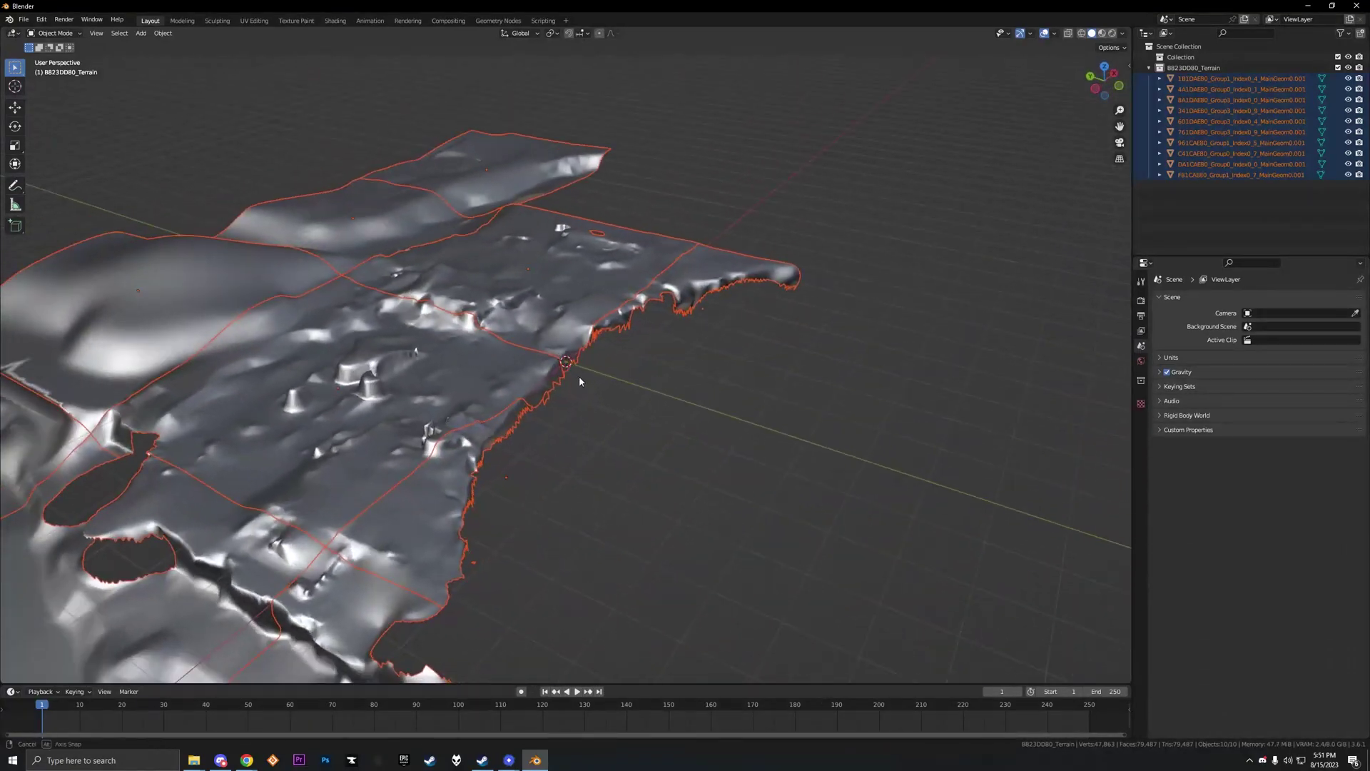
pyautogui.click(24, 20)
pyautogui.moveTo(68, 164)
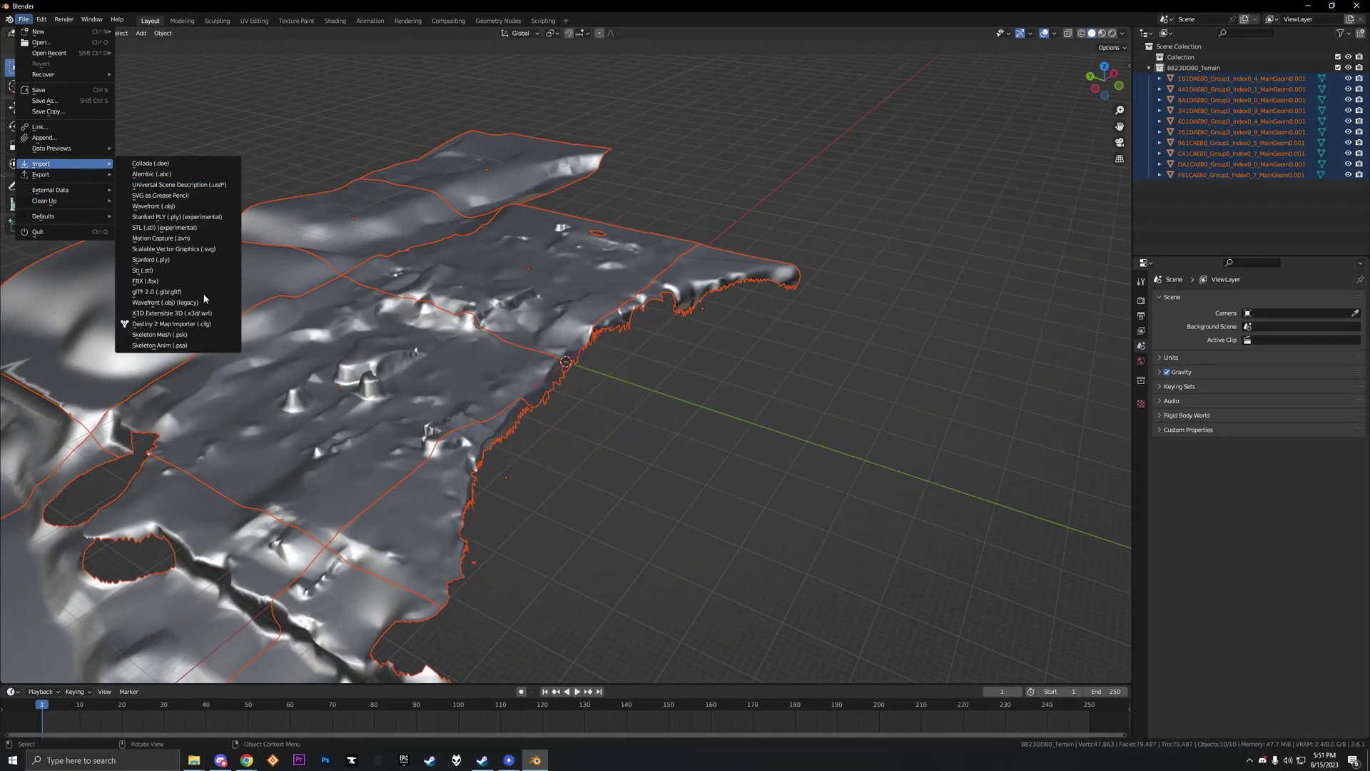
pyautogui.click(178, 324)
pyautogui.doubleClick(623, 332)
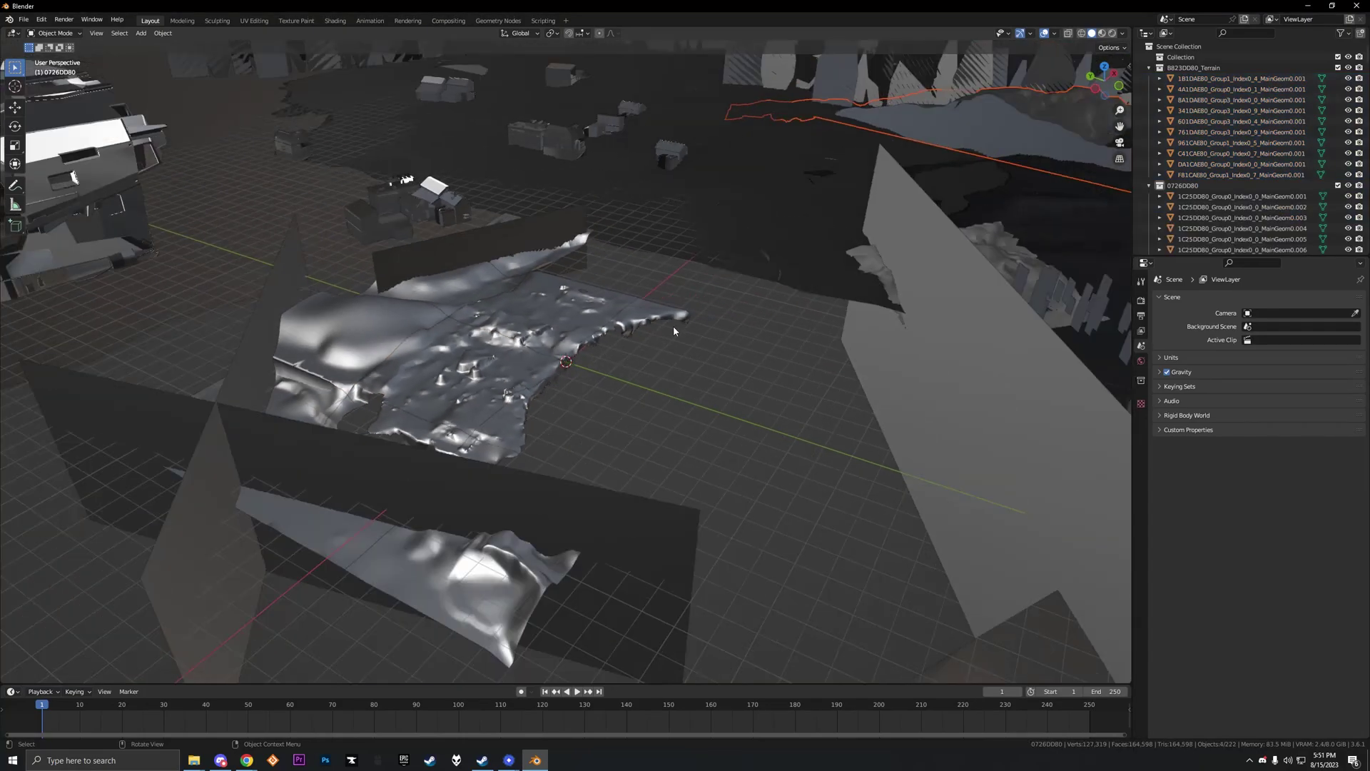
pyautogui.moveTo(674, 331); pyautogui.dragTo(648, 305, button='middle')
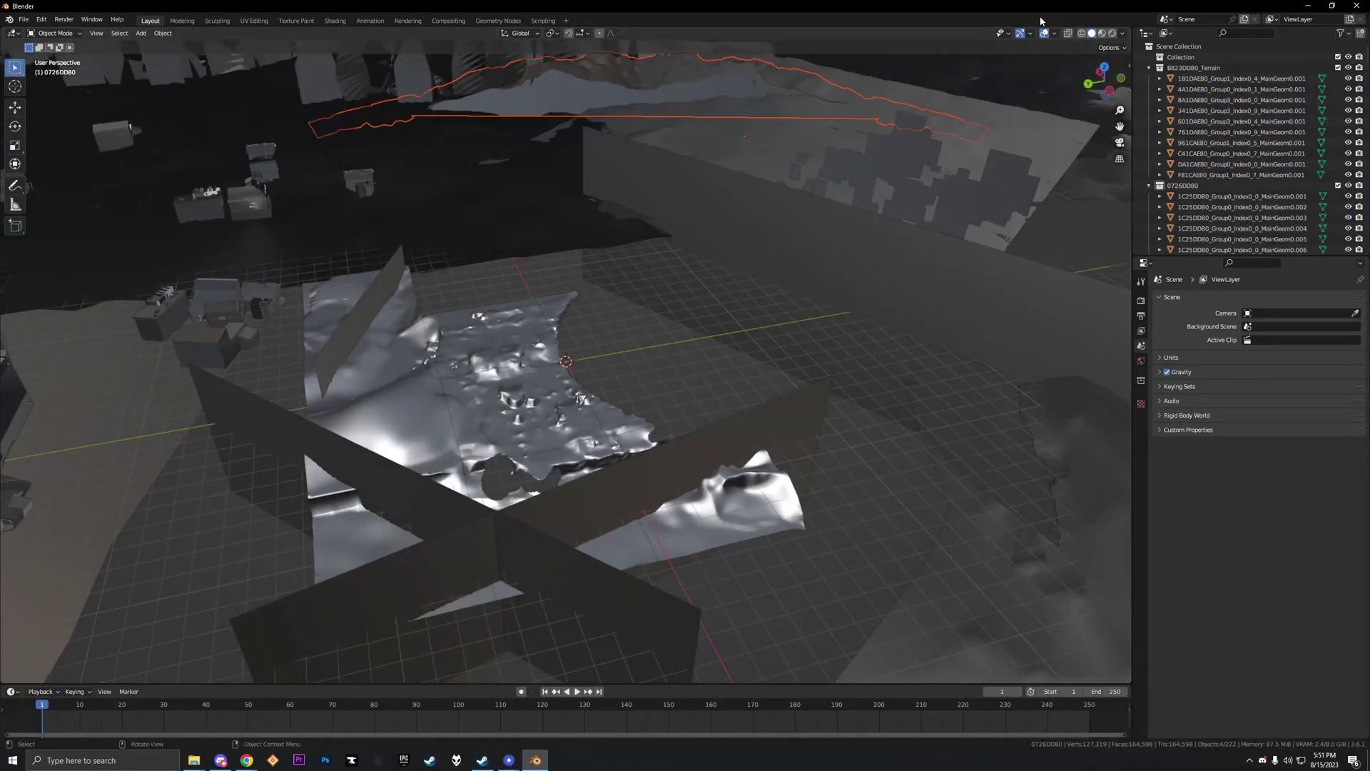
pyautogui.click(1126, 63)
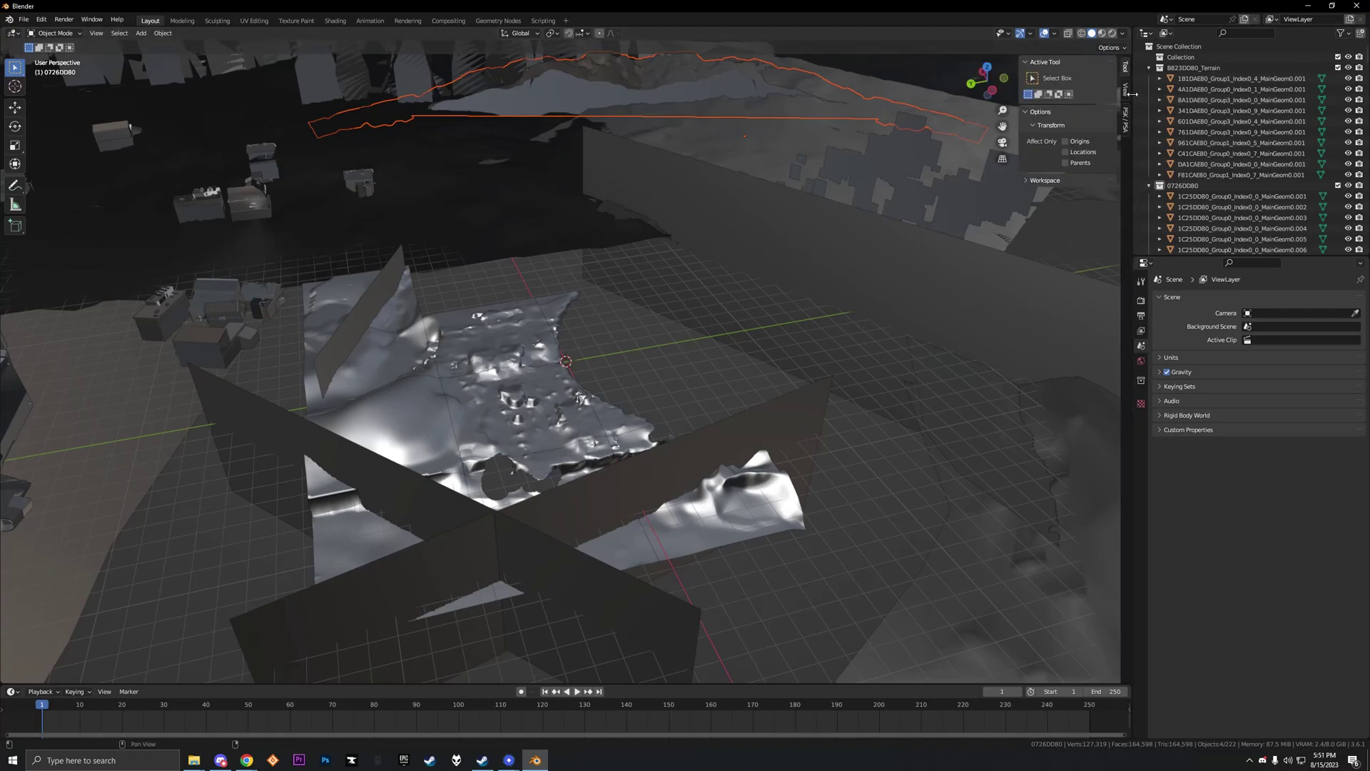
# Step: Set the view's Clip End to 10000000 m in the sidebar View tab
pyautogui.click(1125, 89)
pyautogui.click(1083, 100)
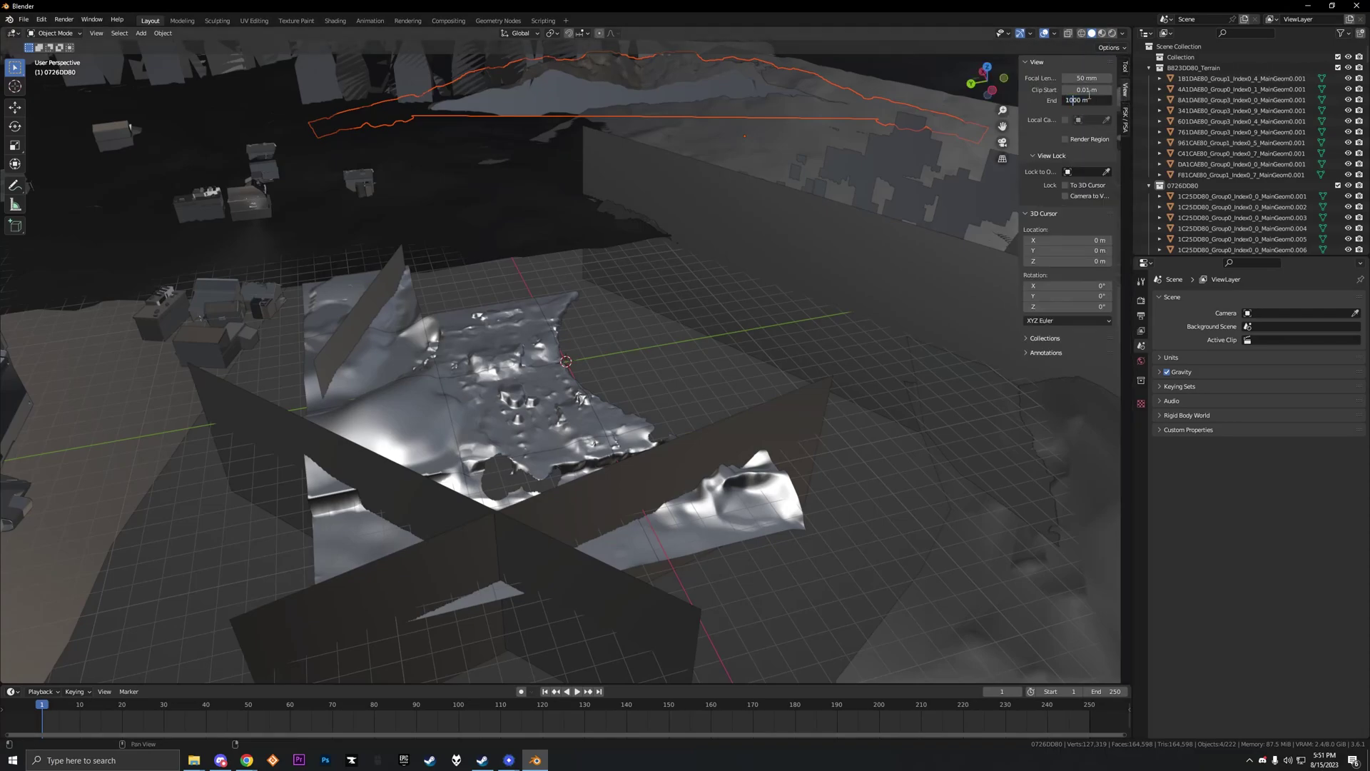
pyautogui.write('0000')
pyautogui.press('Return')
# Step: Select a building mesh and frame the view on it from a low side angle
pyautogui.moveTo(821, 178); pyautogui.dragTo(585, 238, button='middle')
pyautogui.scroll(-2, 585, 238)
pyautogui.click(373, 141)
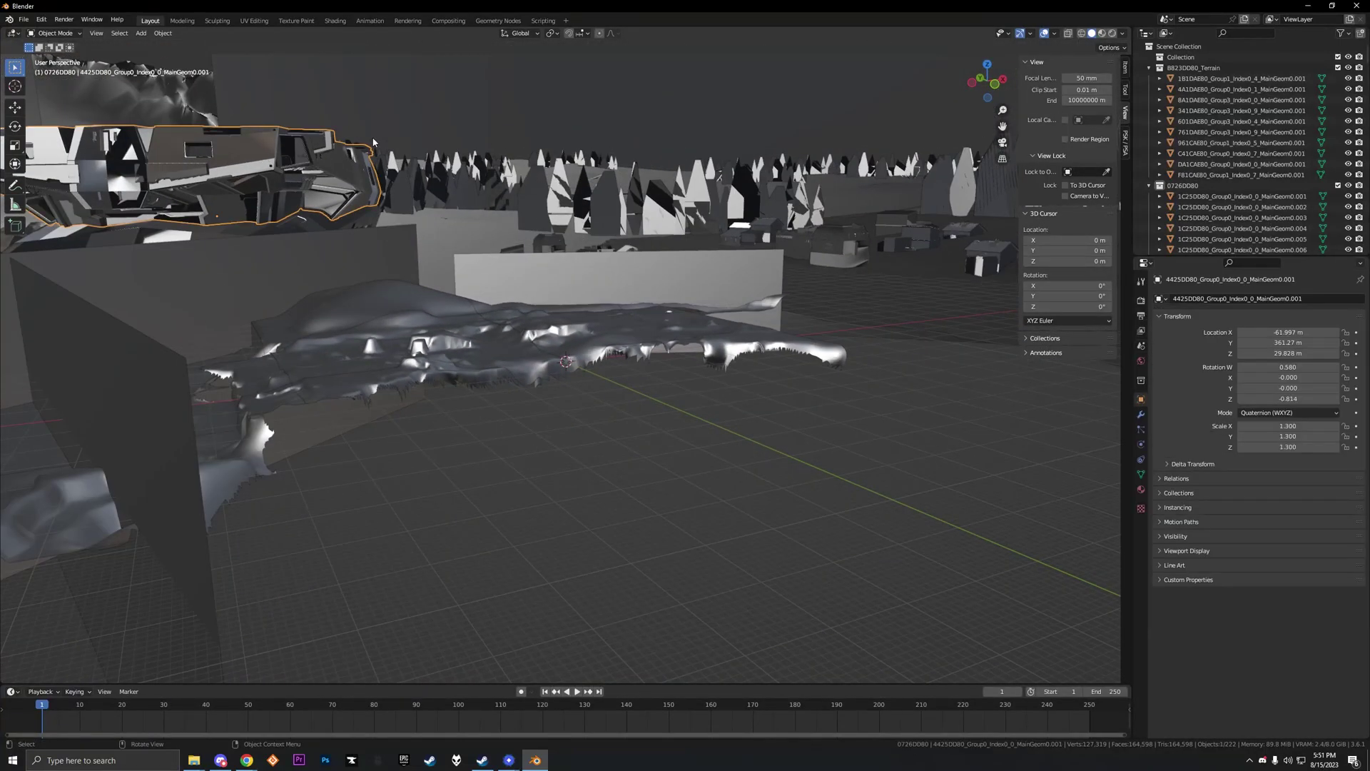
pyautogui.press('KP_Decimal')
pyautogui.moveTo(482, 85); pyautogui.dragTo(541, 169, button='middle')
pyautogui.scroll(-10, 519, 167)
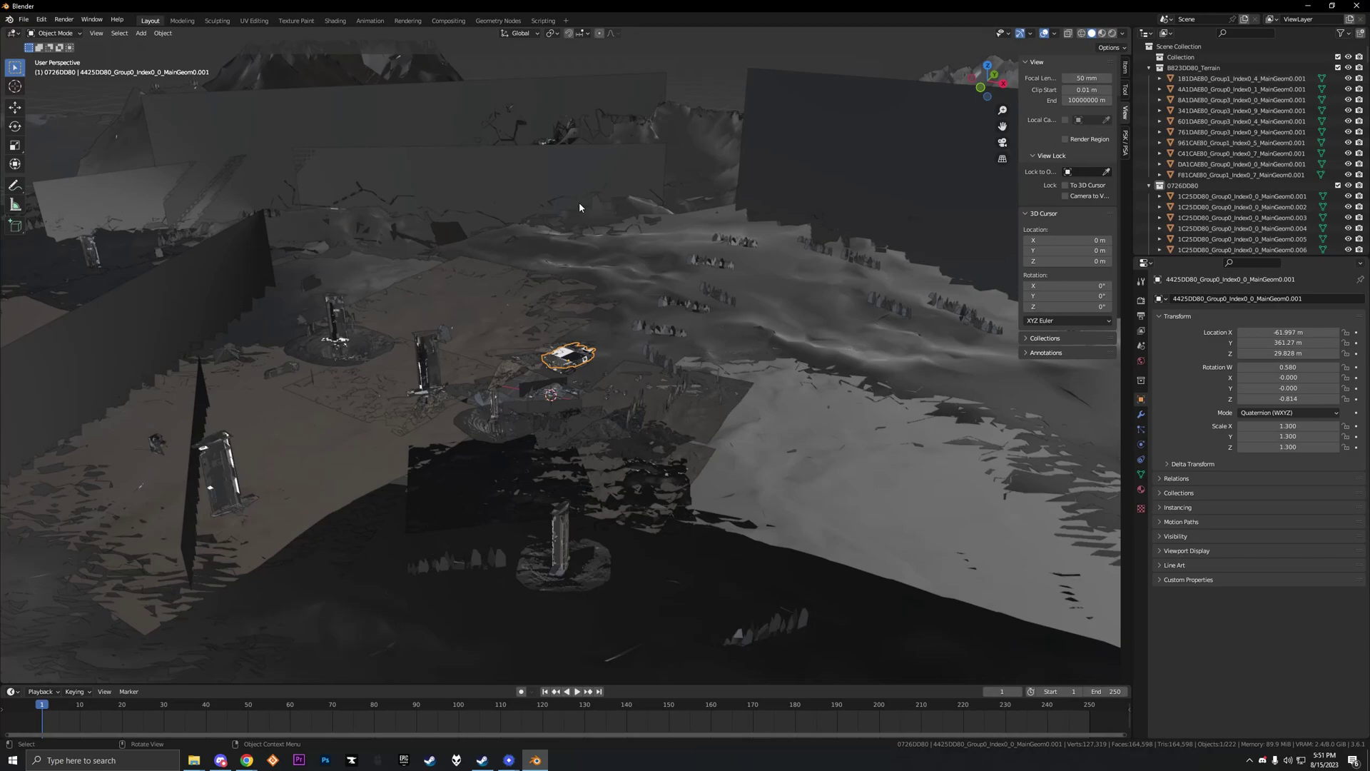
# Step: Shade all map meshes smooth, then deselect everything
pyautogui.press('a')
pyautogui.rightClick(583, 199)
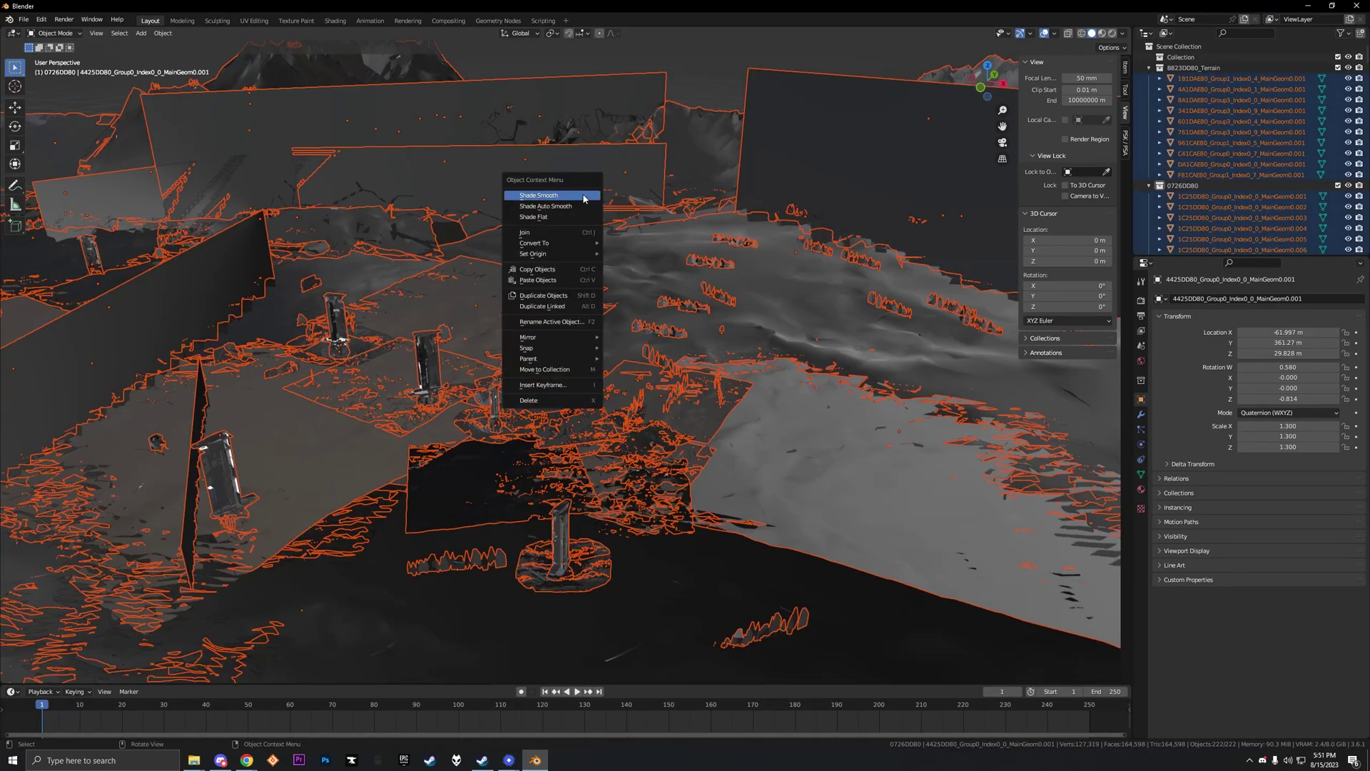
pyautogui.click(574, 197)
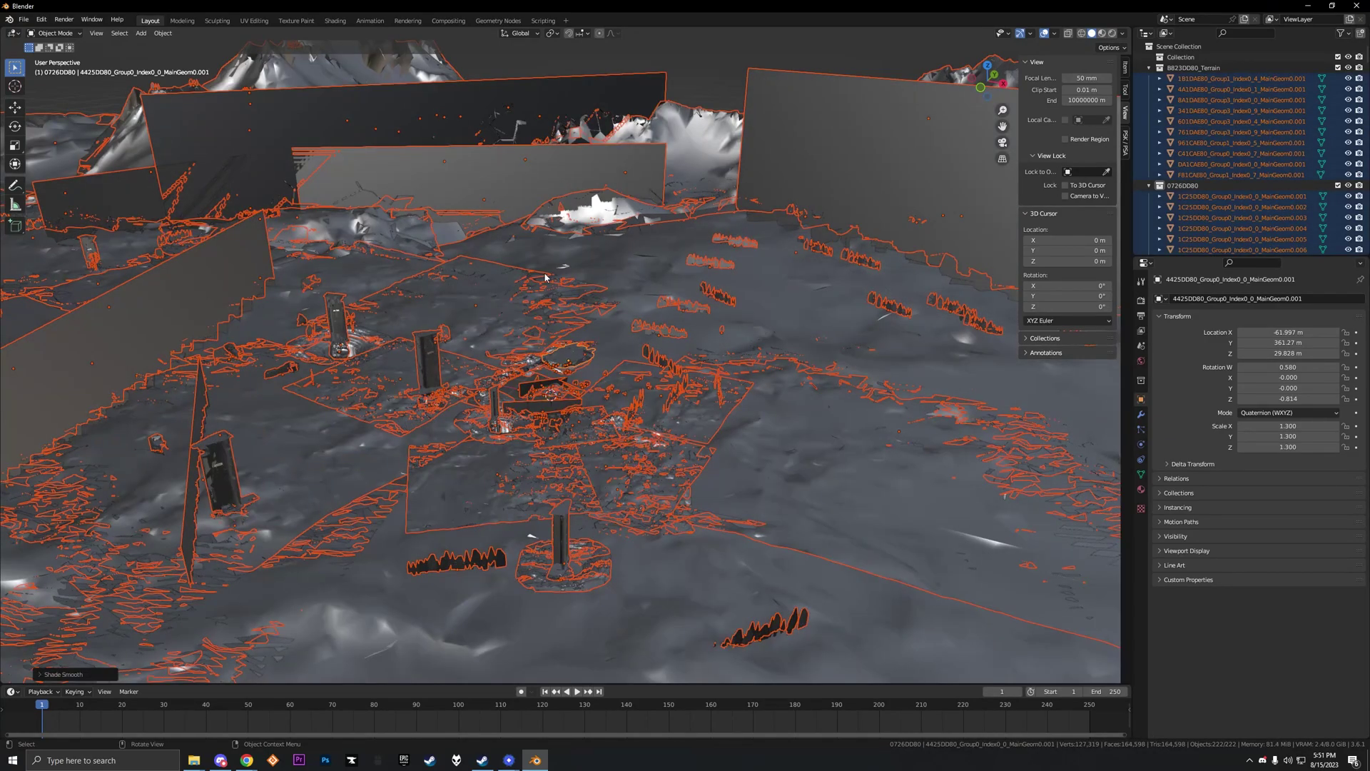
pyautogui.moveTo(545, 276); pyautogui.dragTo(654, 307, button='middle')
pyautogui.hotkey('alt', 'a')
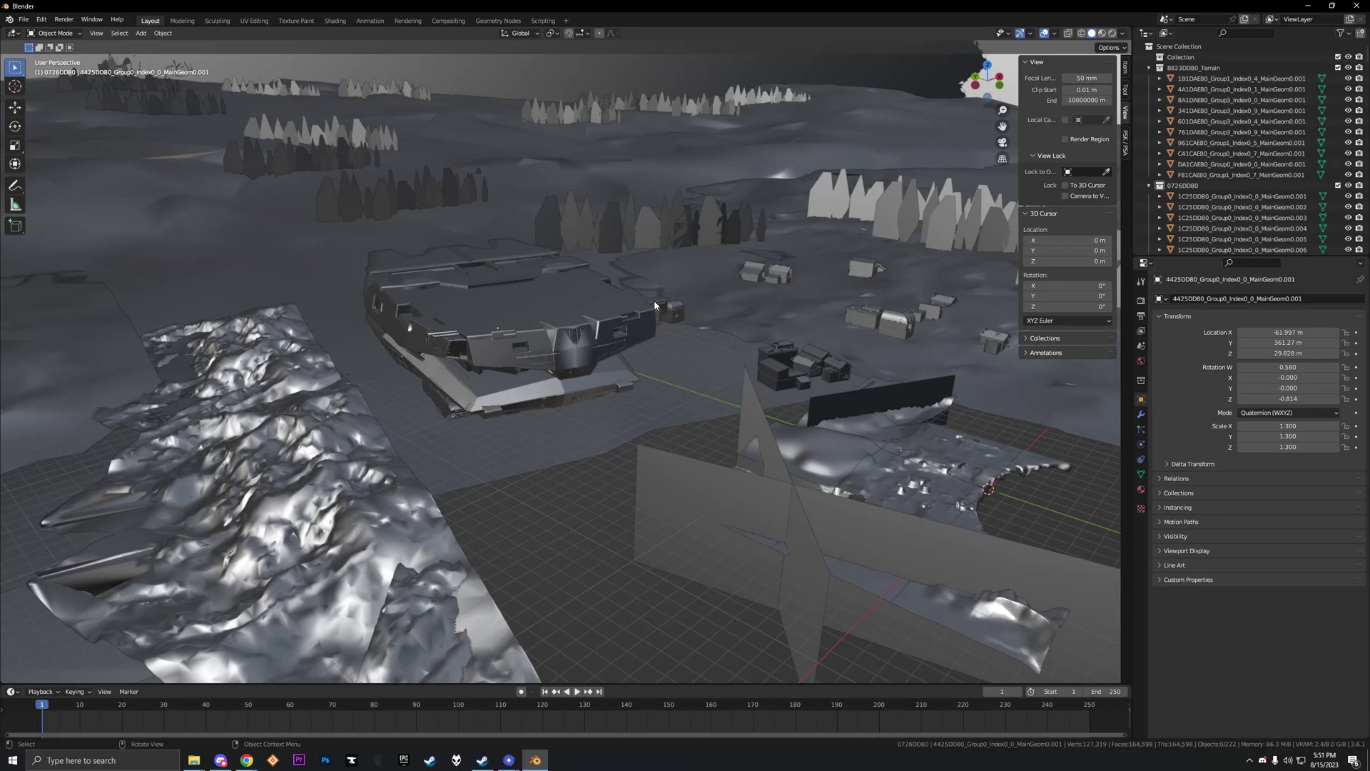
# Step: Recentre on the 3D cursor, view the terrain top-down, and quit Blender without saving
pyautogui.hotkey('shift', 'c')
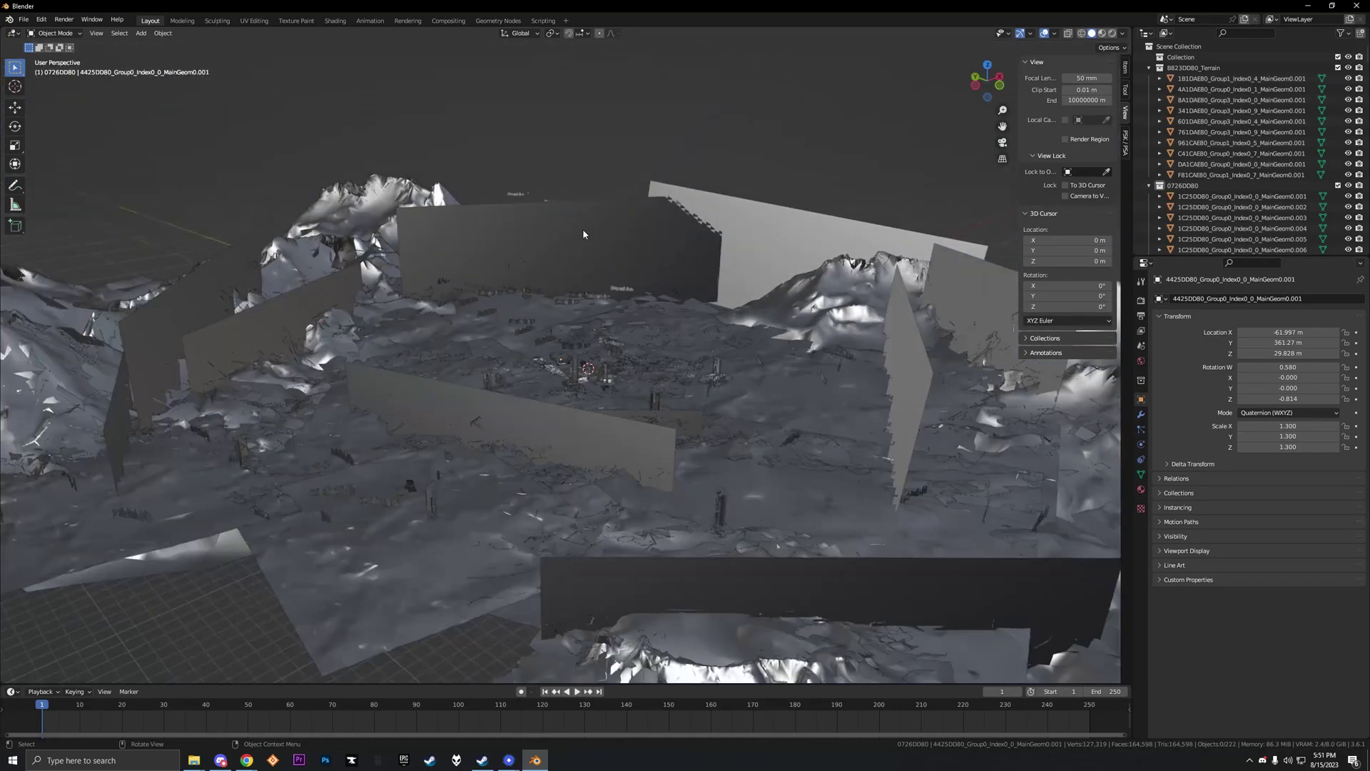
pyautogui.moveTo(582, 234); pyautogui.dragTo(617, 208, button='middle')
pyautogui.click(1356, 6)
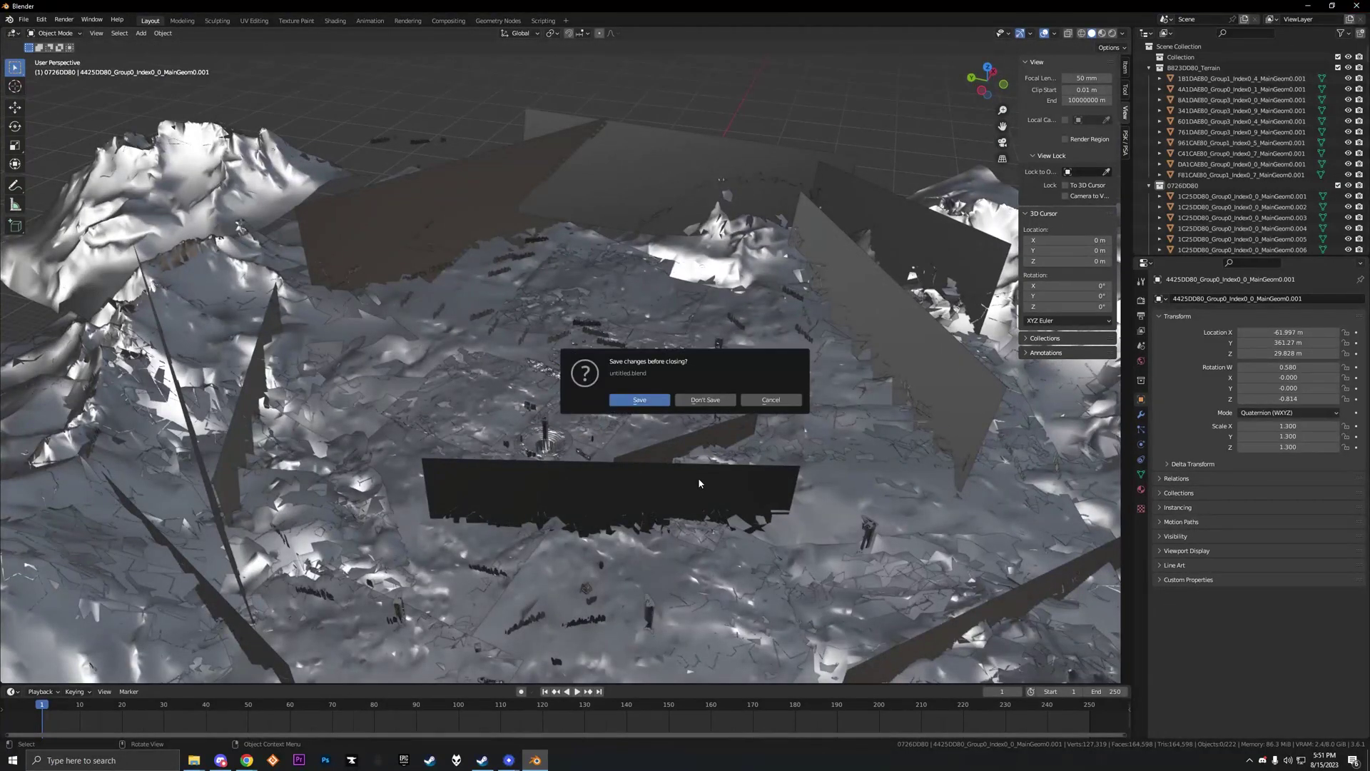
pyautogui.click(705, 400)
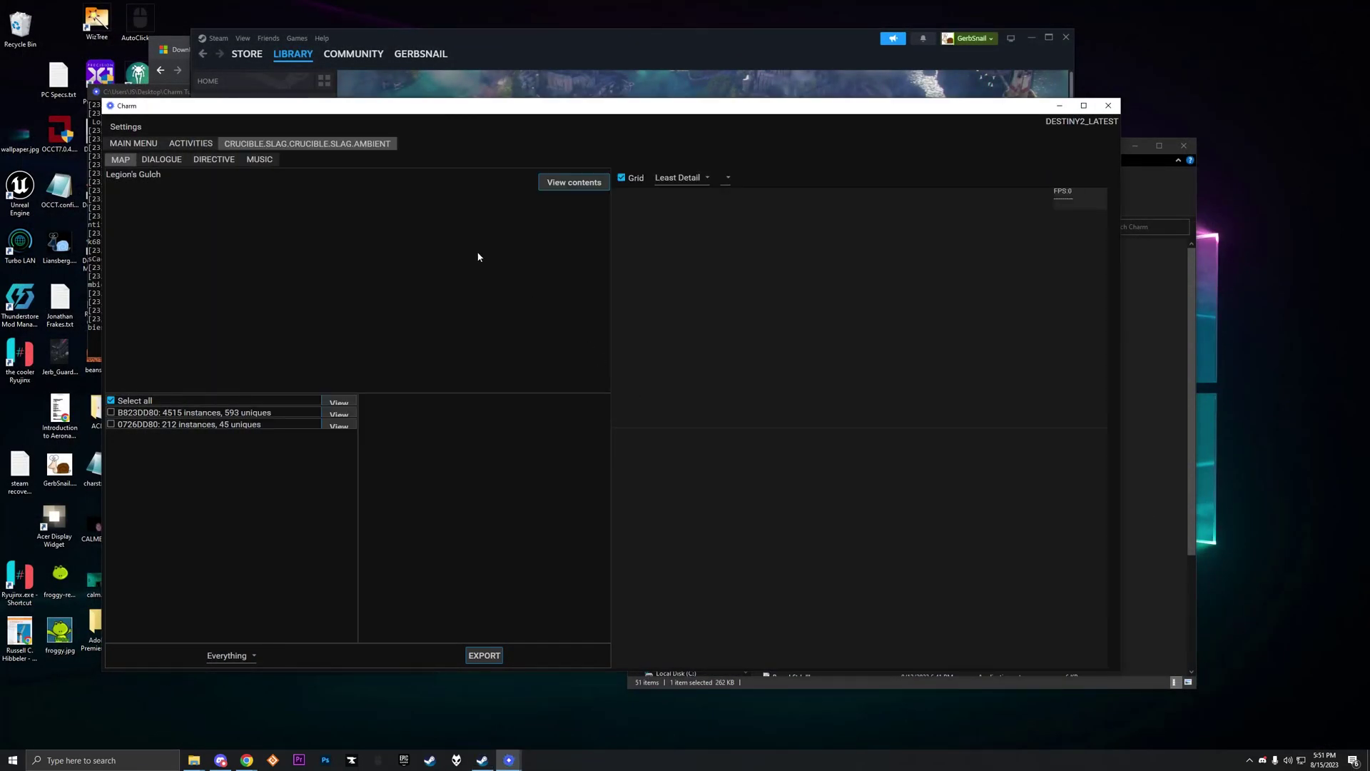
# Step: Close the map and Activities tabs and open the API item browser
pyautogui.middleClick(325, 144)
pyautogui.middleClick(179, 147)
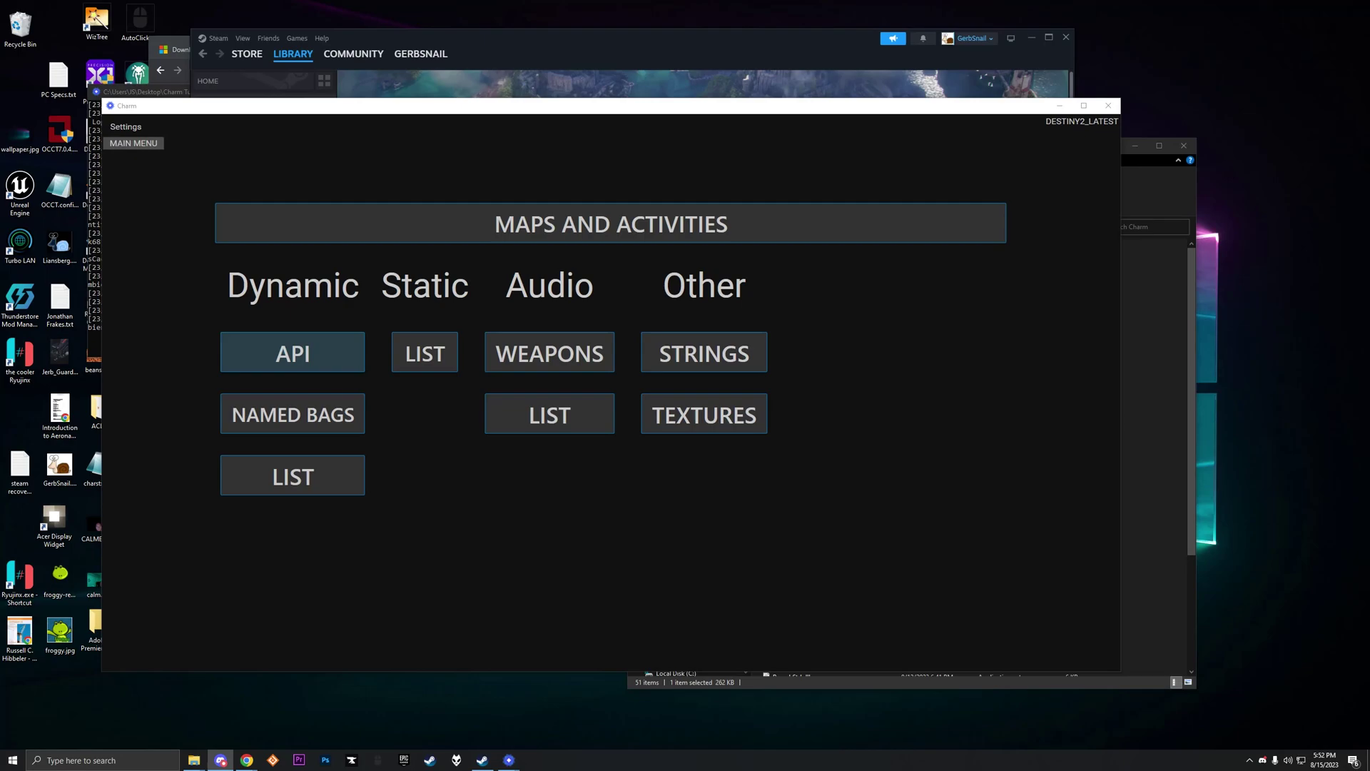
pyautogui.press('Return')
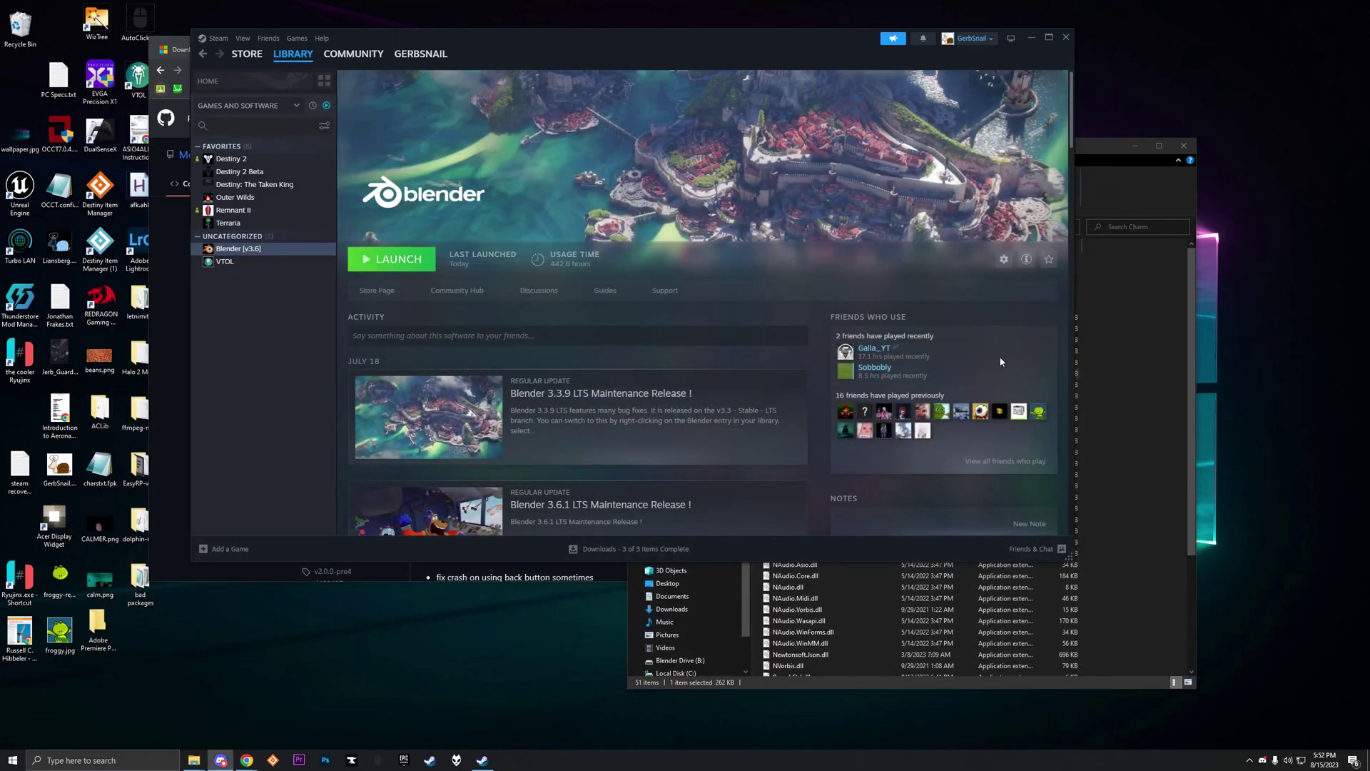
# Step: Close the loading Charm, relaunch Charm.exe and move the console to the top-left
pyautogui.click(1108, 338)
pyautogui.doubleClick(1056, 373)
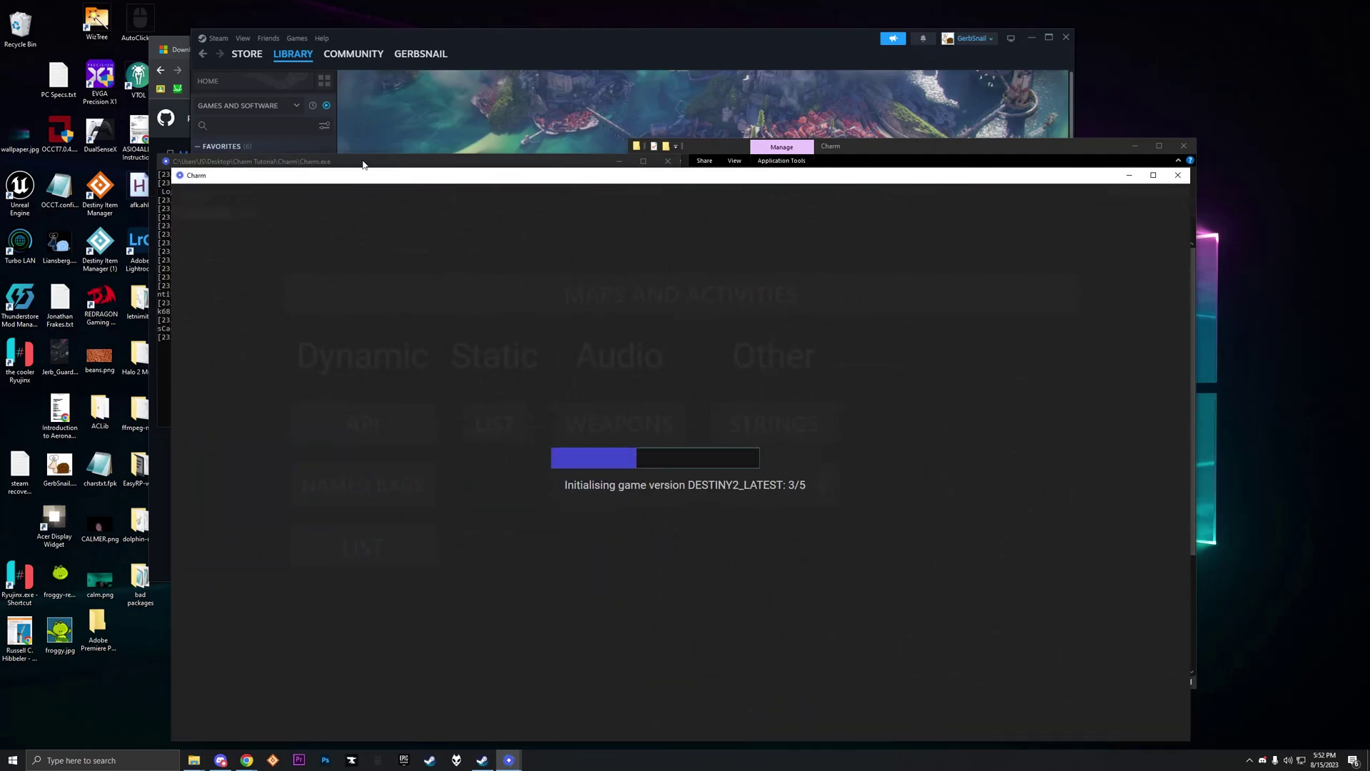
pyautogui.moveTo(401, 168); pyautogui.dragTo(217, 63)
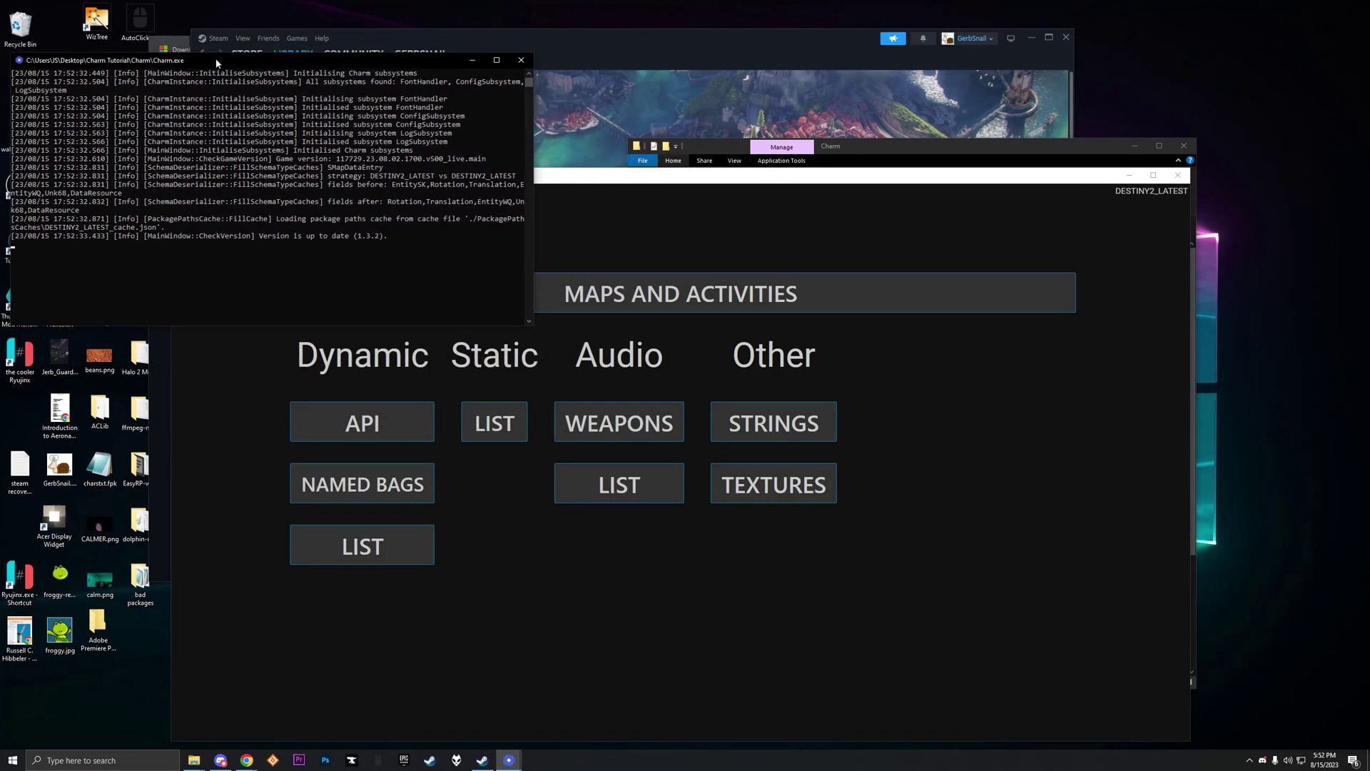
# Step: Search the API browser for 'manan', queue the Manannan SR4 rifle, and execute the queue
pyautogui.click(383, 401)
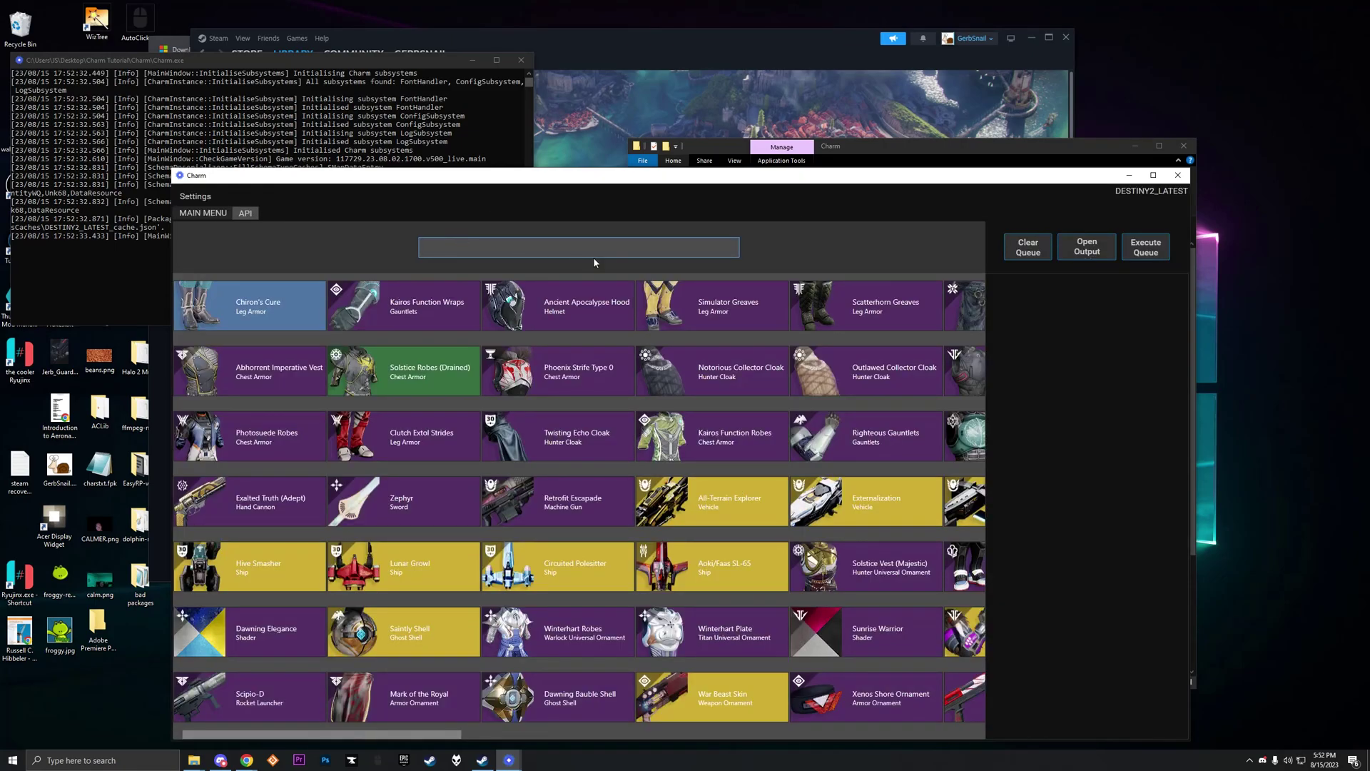
pyautogui.moveTo(373, 735); pyautogui.dragTo(1067, 733)
pyautogui.moveTo(874, 753); pyautogui.dragTo(297, 653)
pyautogui.write('manan')
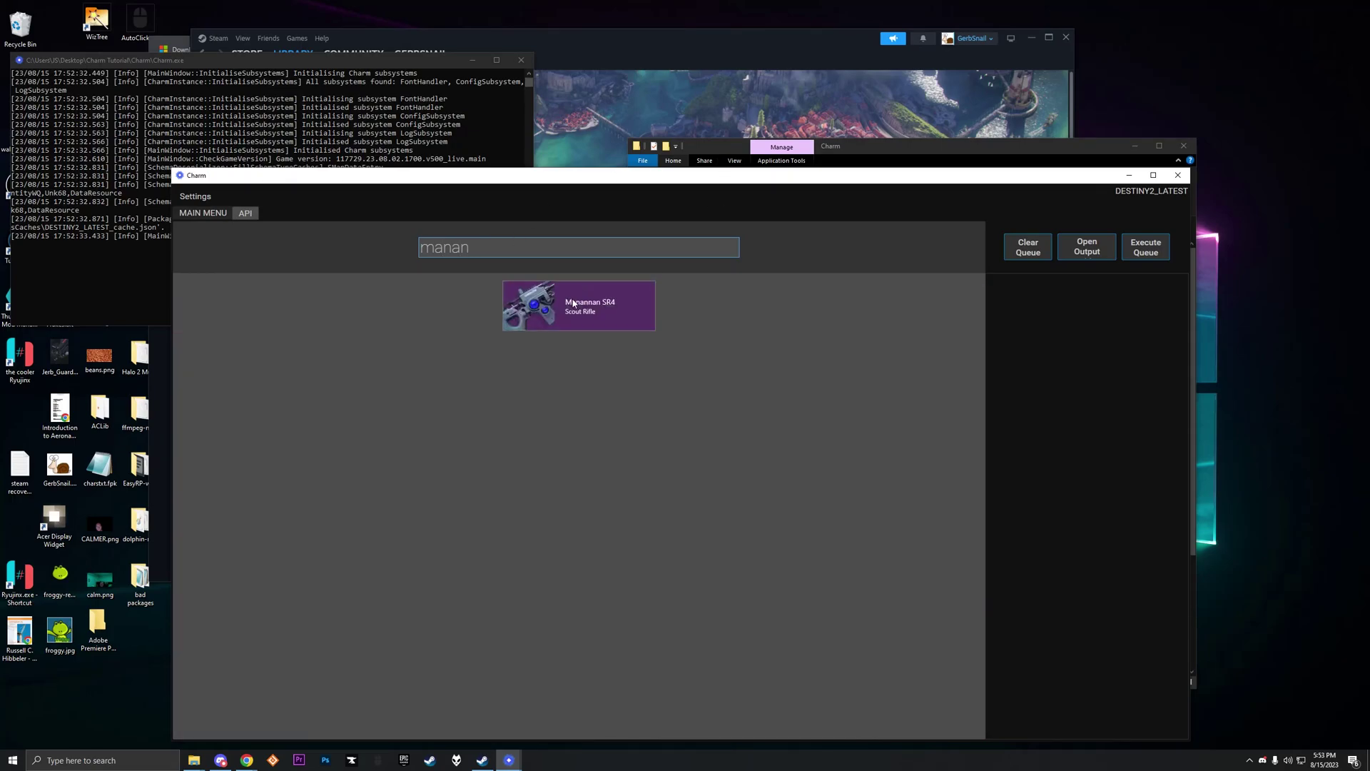
pyautogui.click(573, 303)
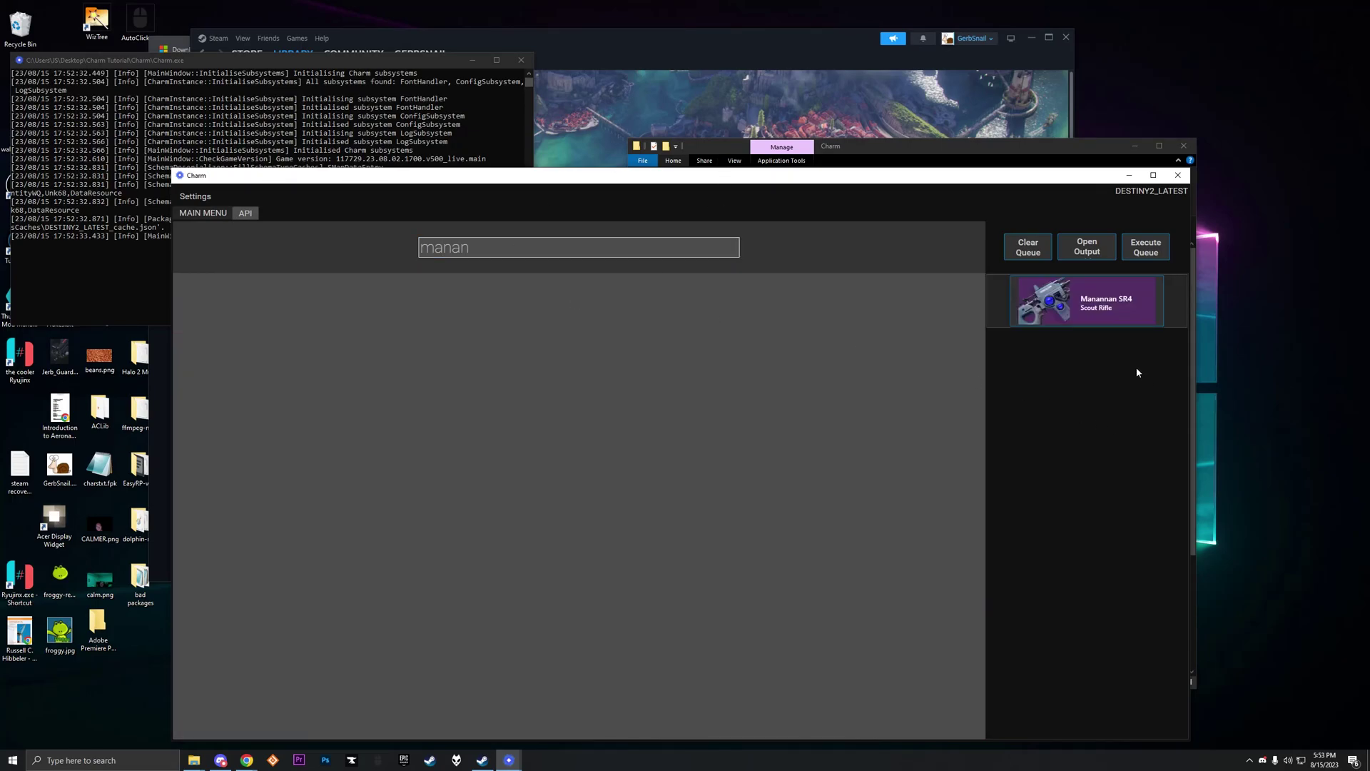
pyautogui.click(1146, 248)
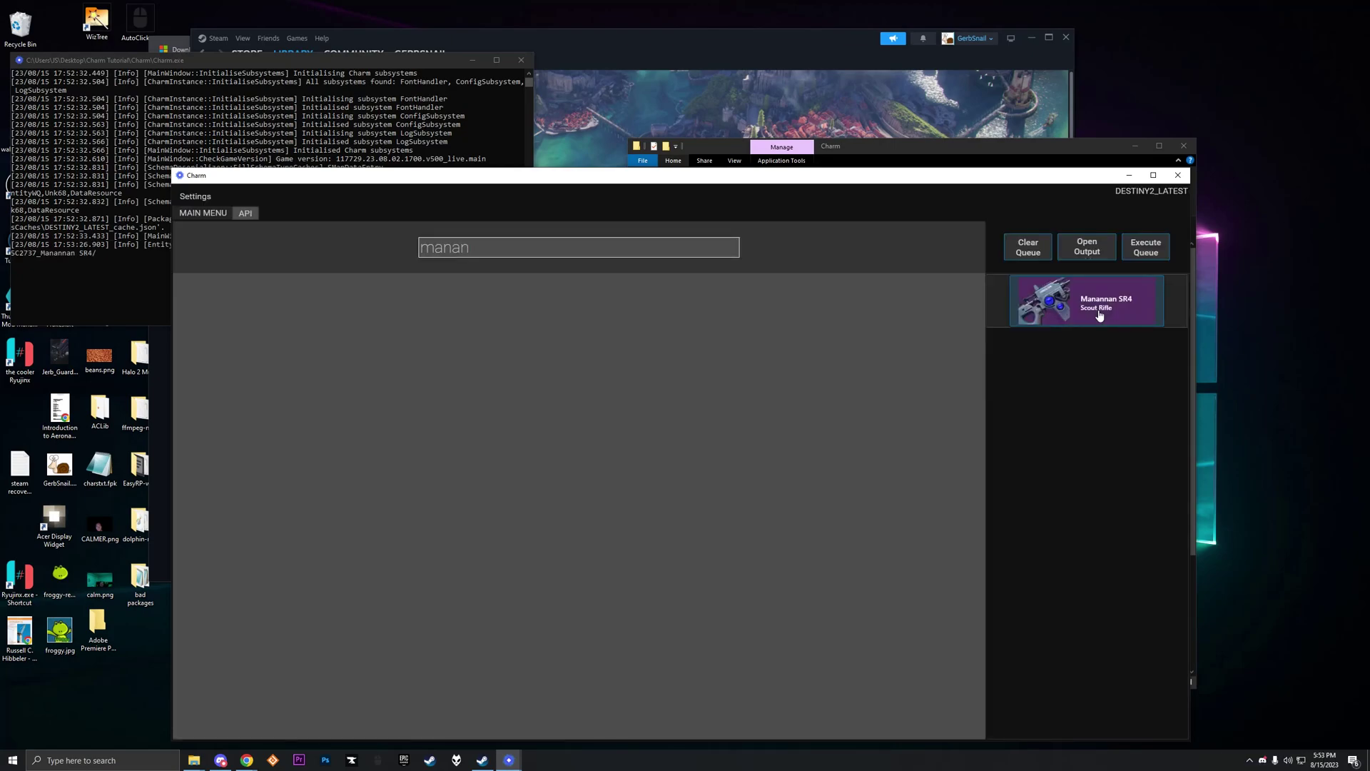
# Step: Open the 395C2737_Manannan SR4 folder in Explorer and launch Blender from Steam
pyautogui.click(193, 760)
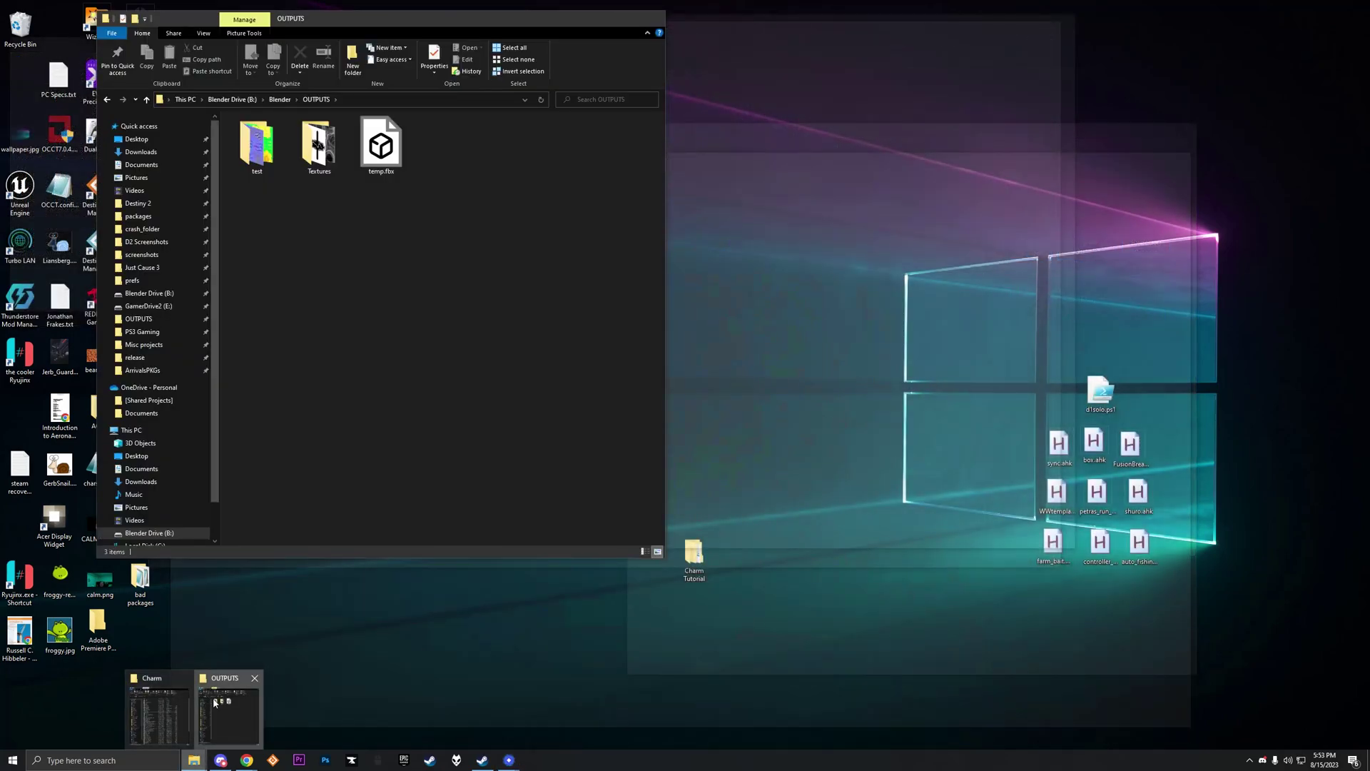
pyautogui.click(206, 706)
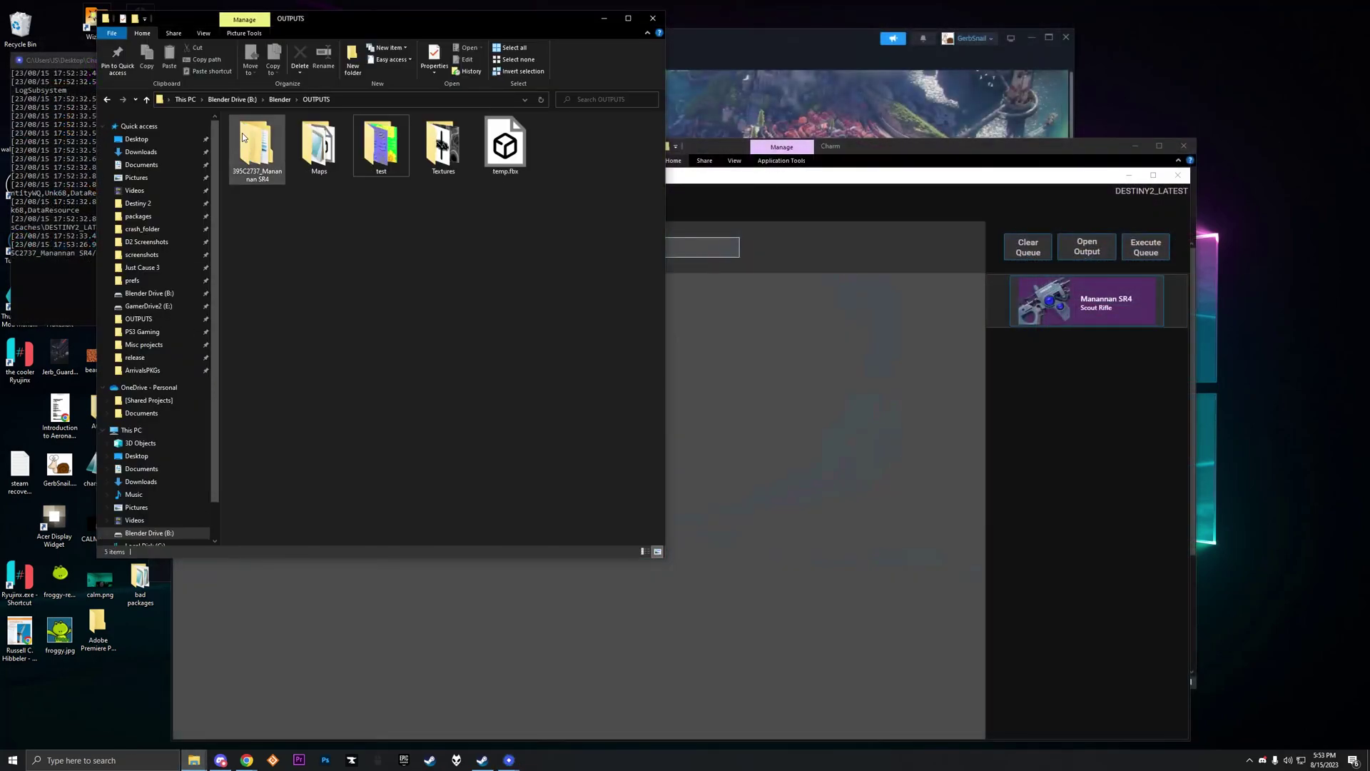
pyautogui.doubleClick(269, 146)
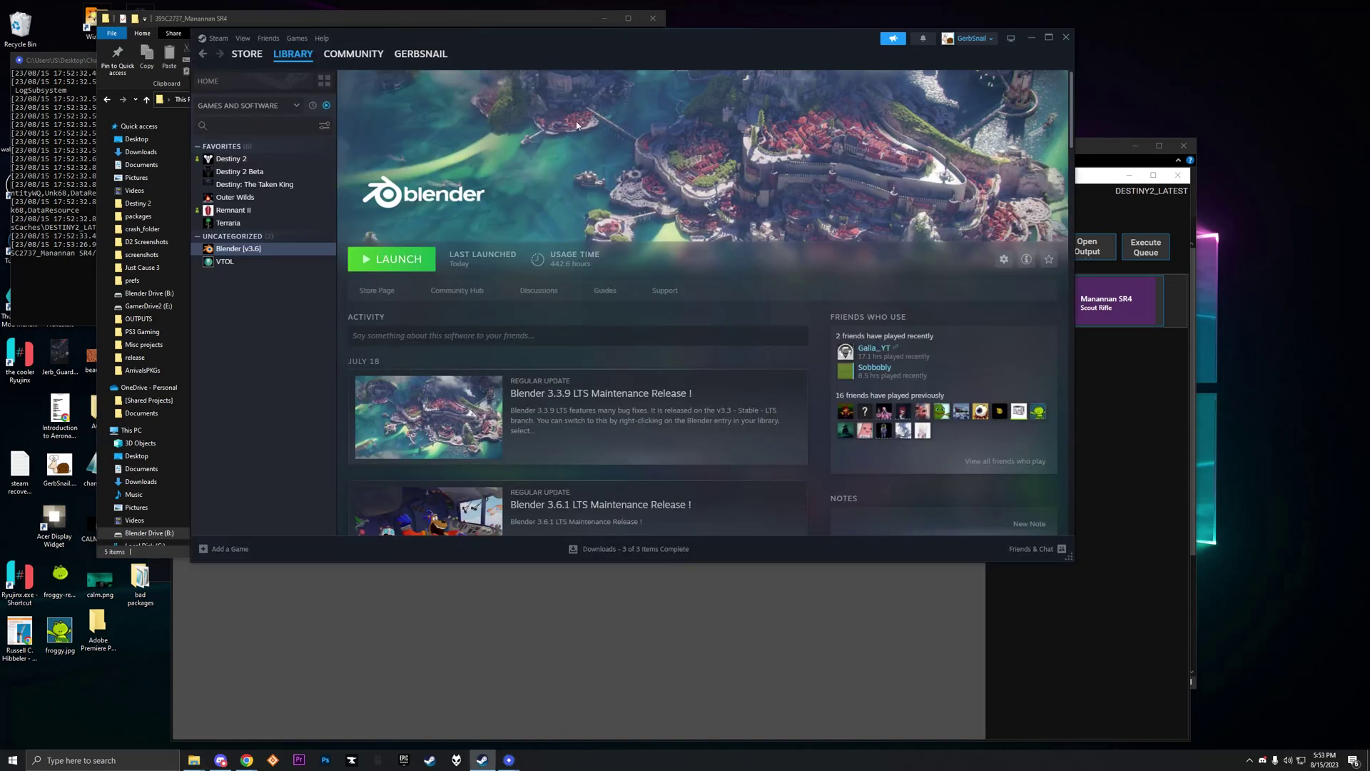
pyautogui.click(389, 257)
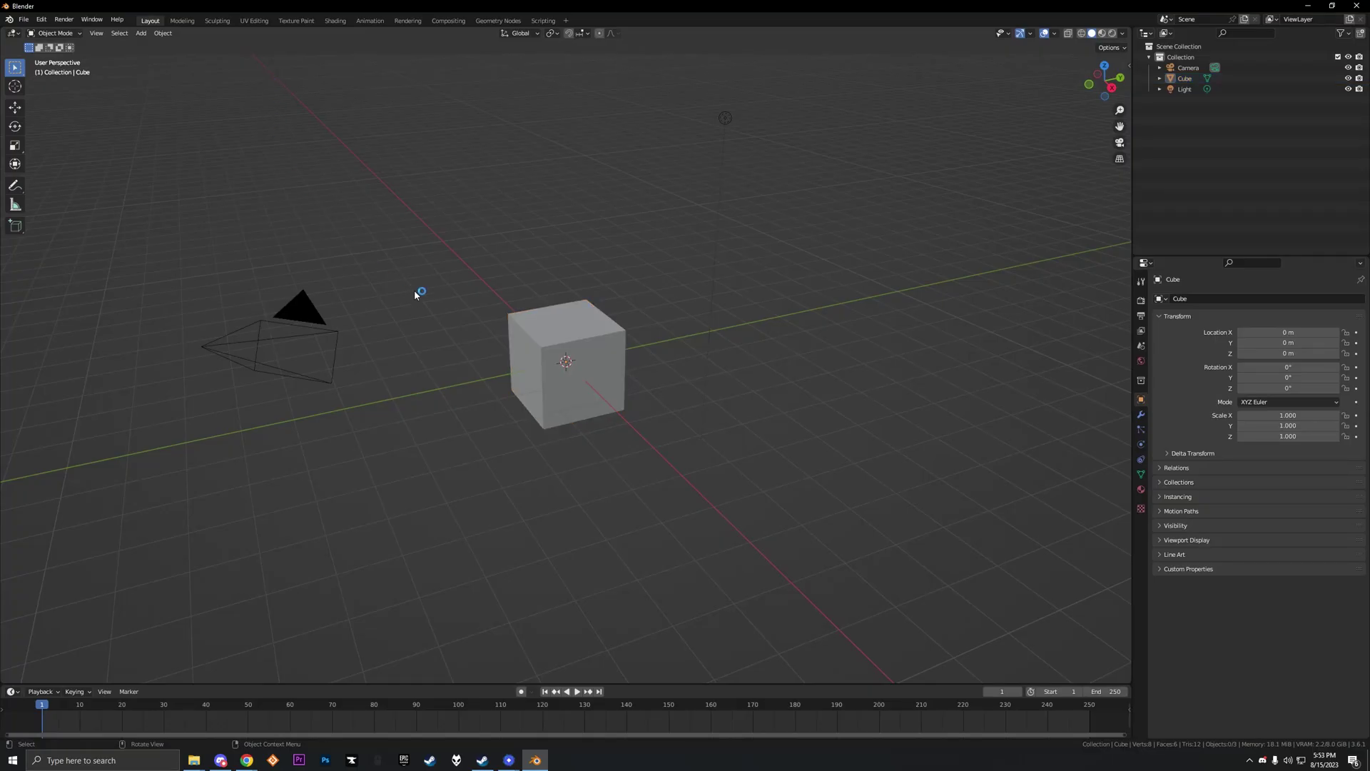
# Step: Delete the default camera, cube and light, then import the Manannan SR4 .cfg from OUTPUTS
pyautogui.press('a')
pyautogui.press('Delete')
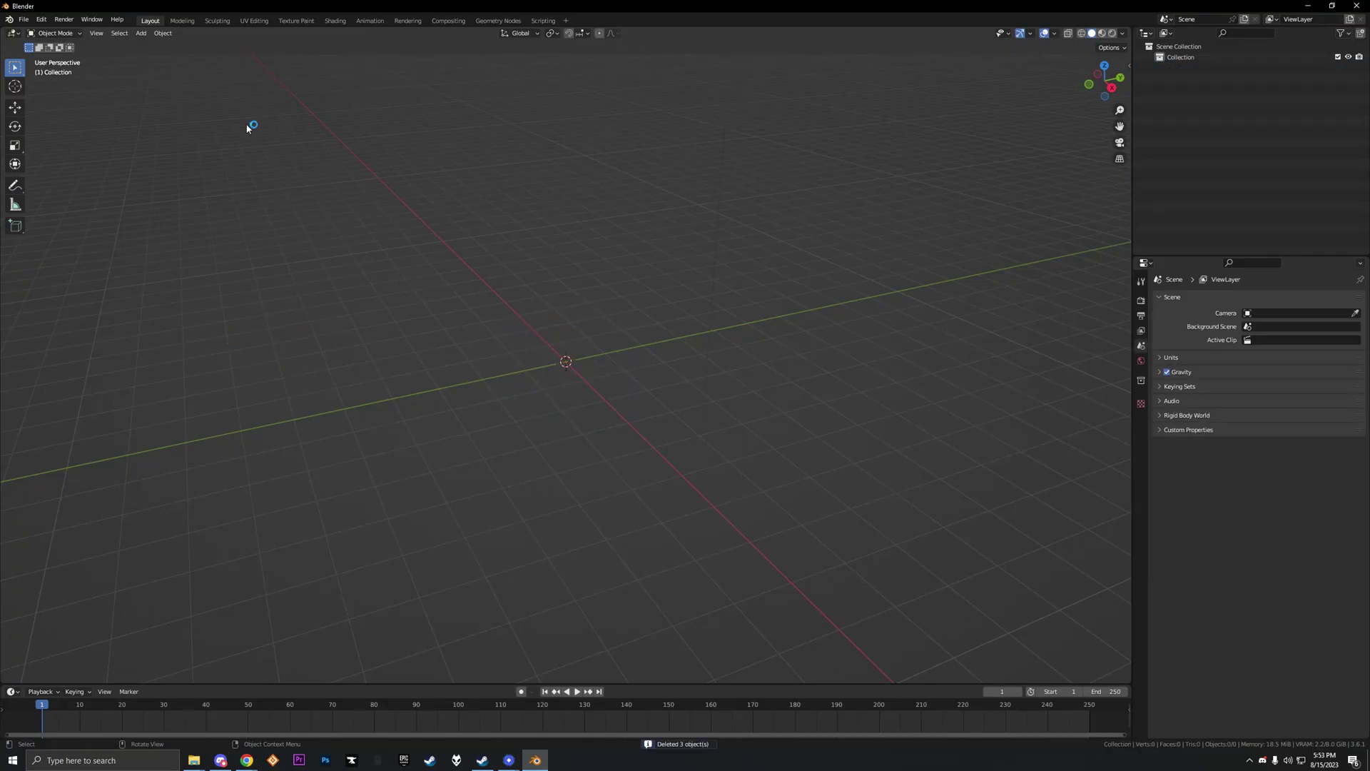
pyautogui.click(24, 19)
pyautogui.moveTo(87, 168)
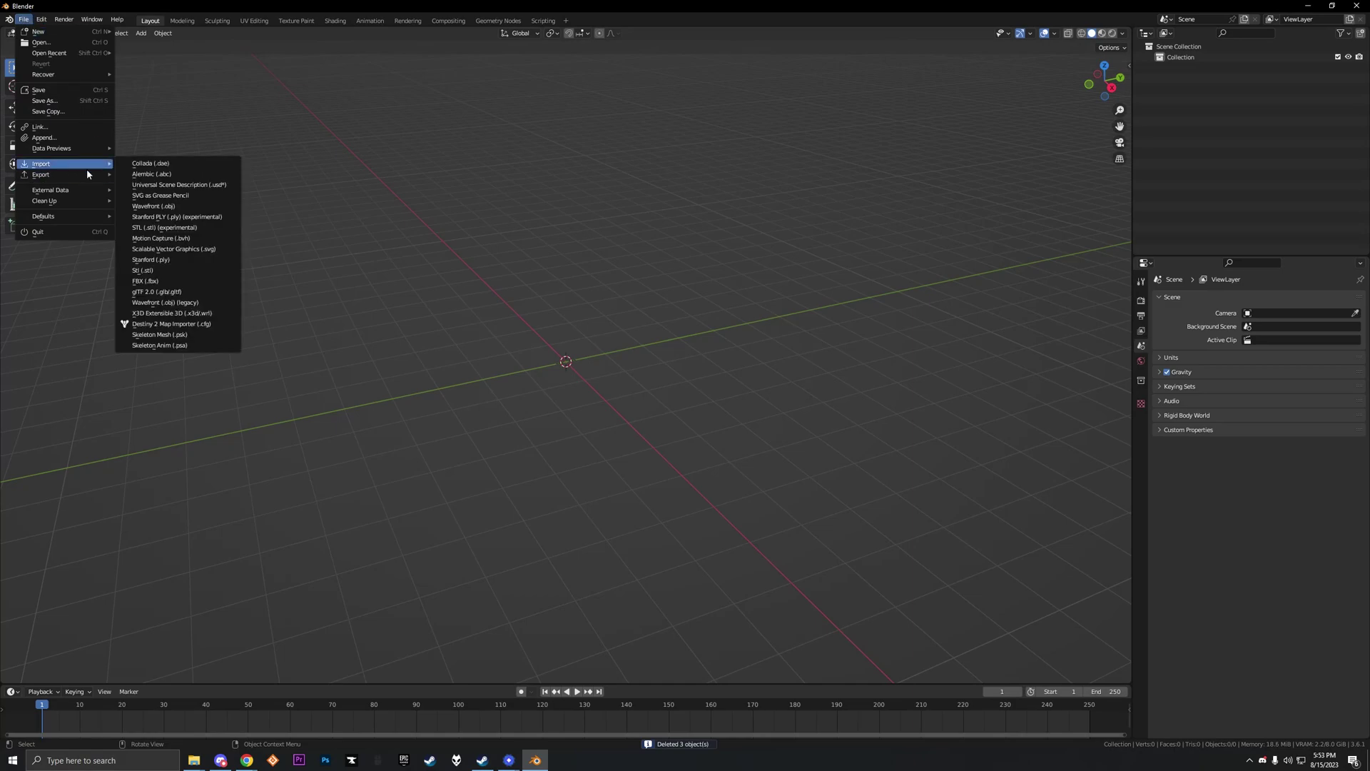
pyautogui.click(186, 324)
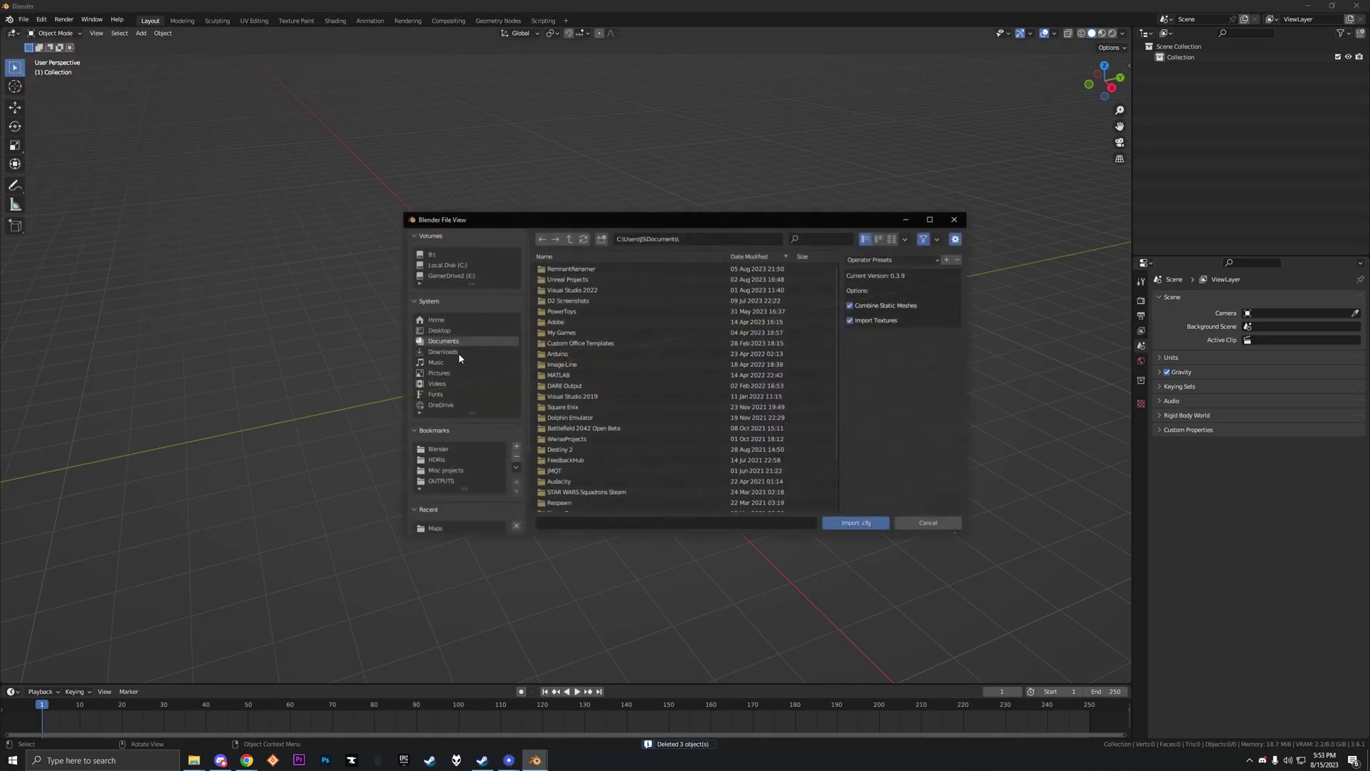
pyautogui.click(439, 481)
pyautogui.doubleClick(560, 279)
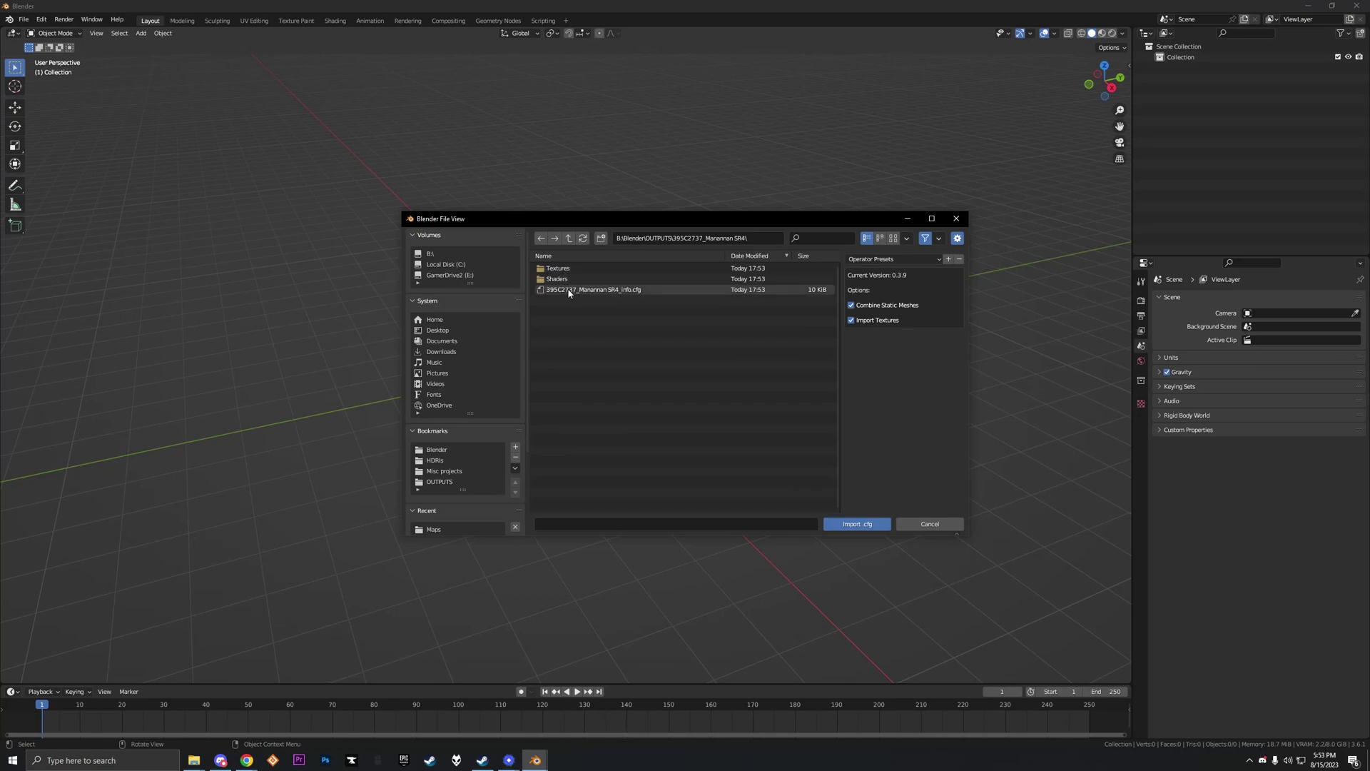
pyautogui.doubleClick(571, 290)
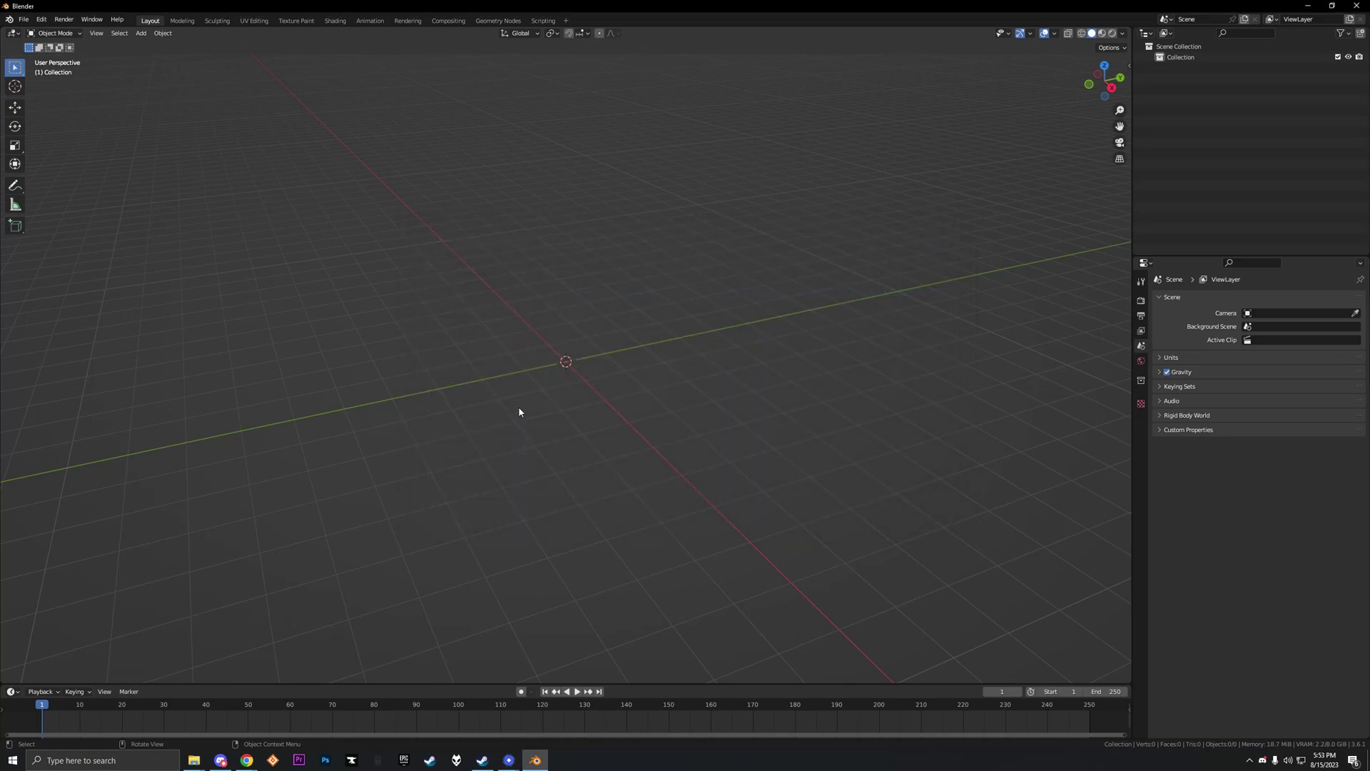
# Step: Orbit and zoom around the imported rifle, selecting and deselecting one part
pyautogui.moveTo(520, 408); pyautogui.dragTo(499, 317, button='middle')
pyautogui.scroll(8, 599, 401)
pyautogui.click(496, 316)
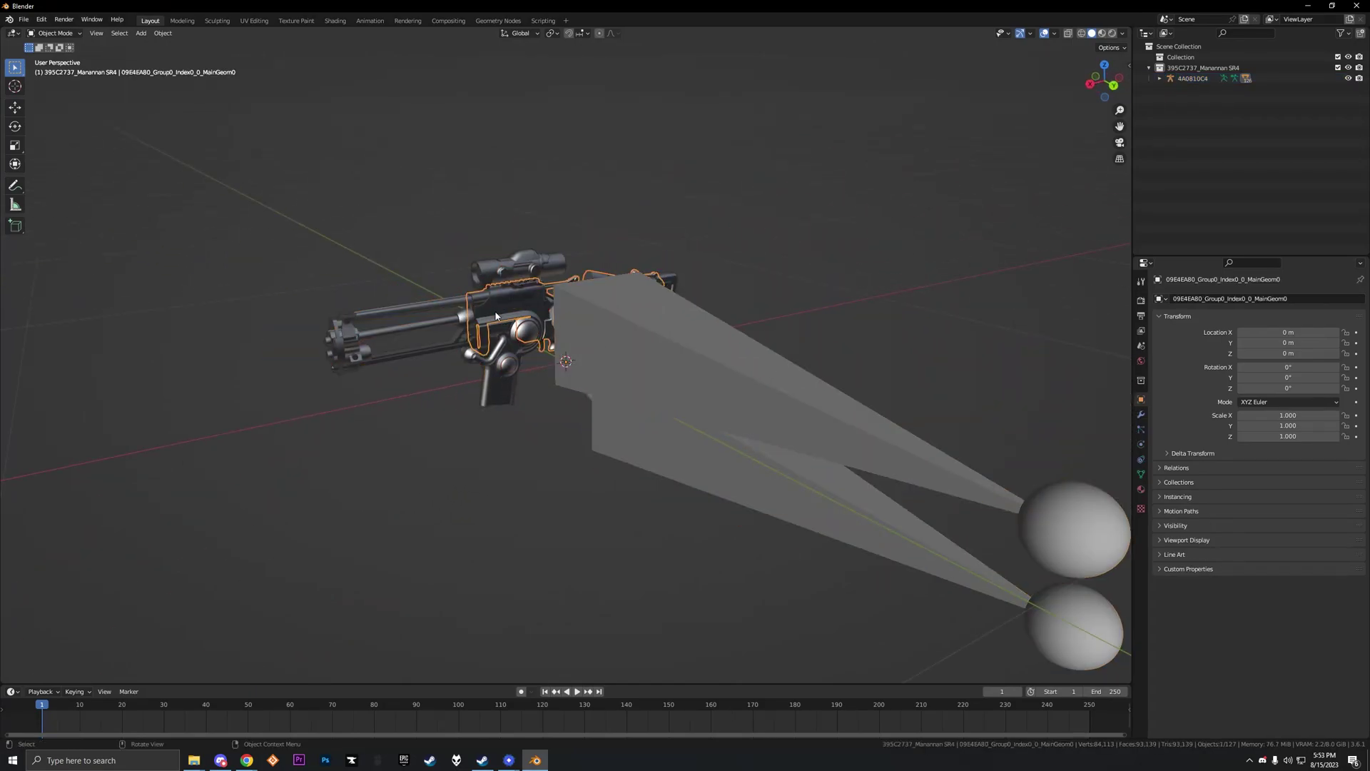
pyautogui.hotkey('alt', 'a')
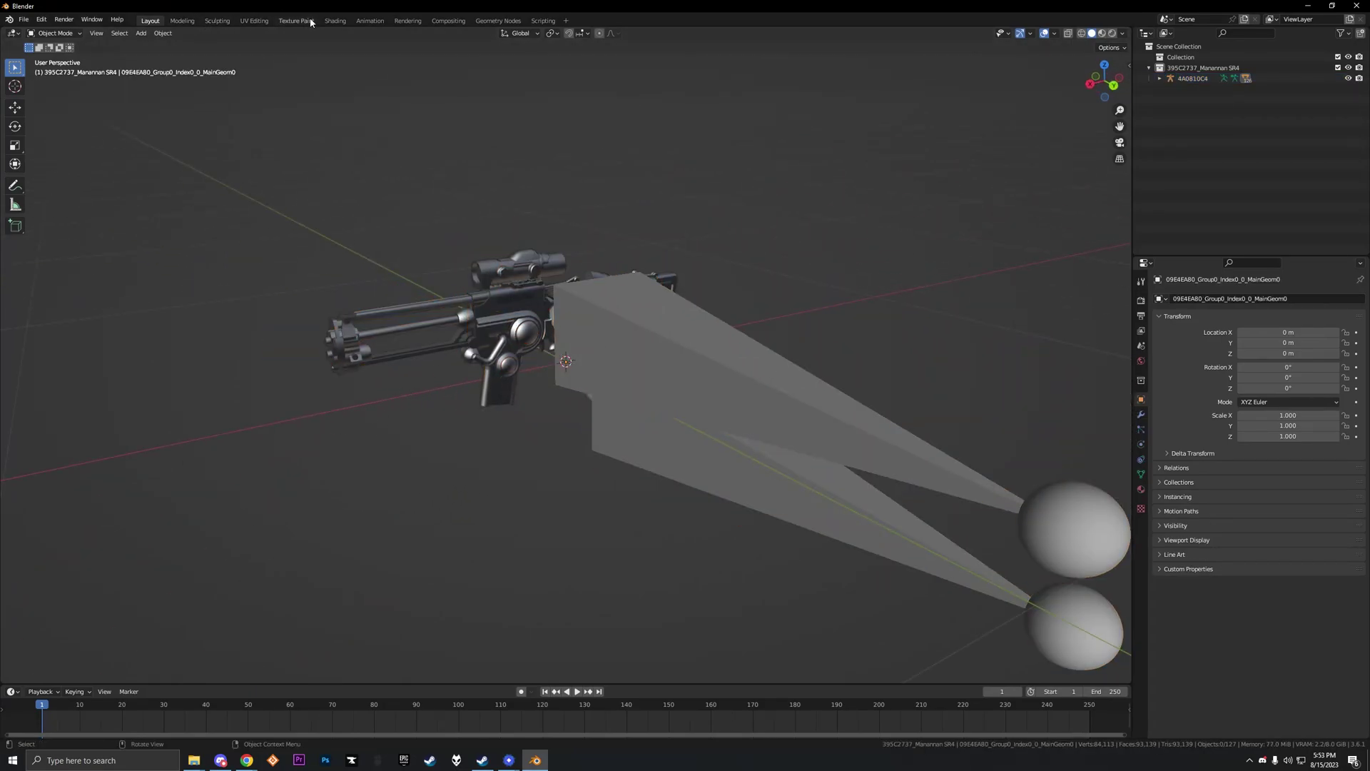
# Step: Load Manannan SR4_blender_api.py from OUTPUTS in the Scripting view and run it
pyautogui.click(336, 20)
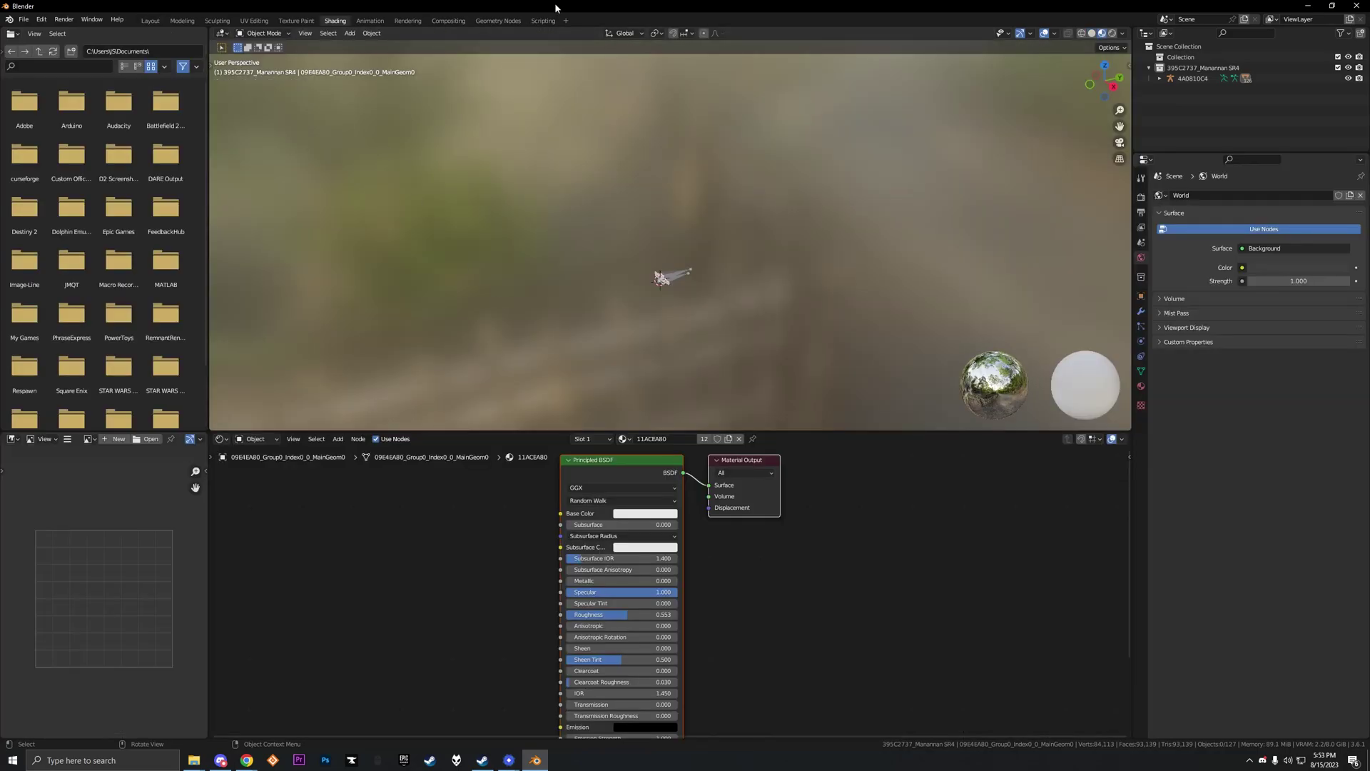
pyautogui.click(543, 20)
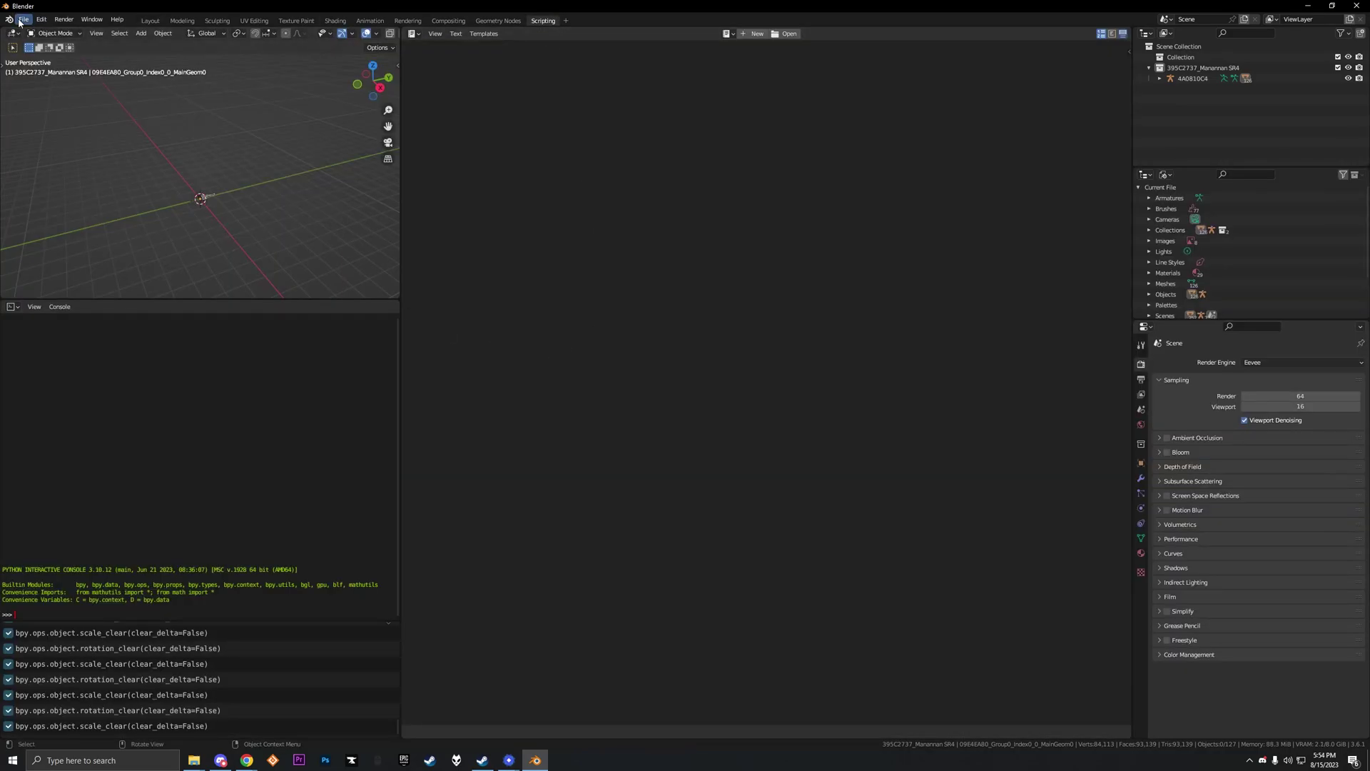
pyautogui.click(786, 34)
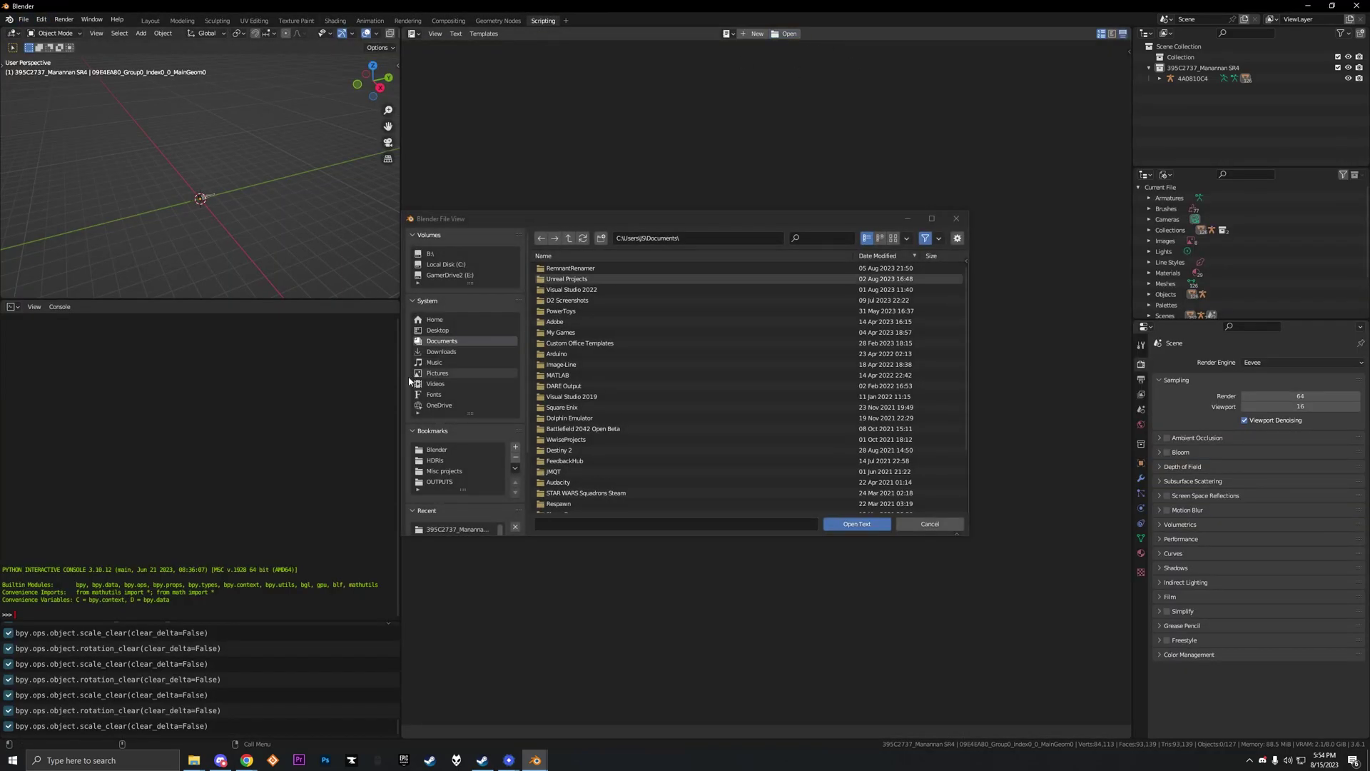
pyautogui.click(440, 481)
pyautogui.click(615, 269)
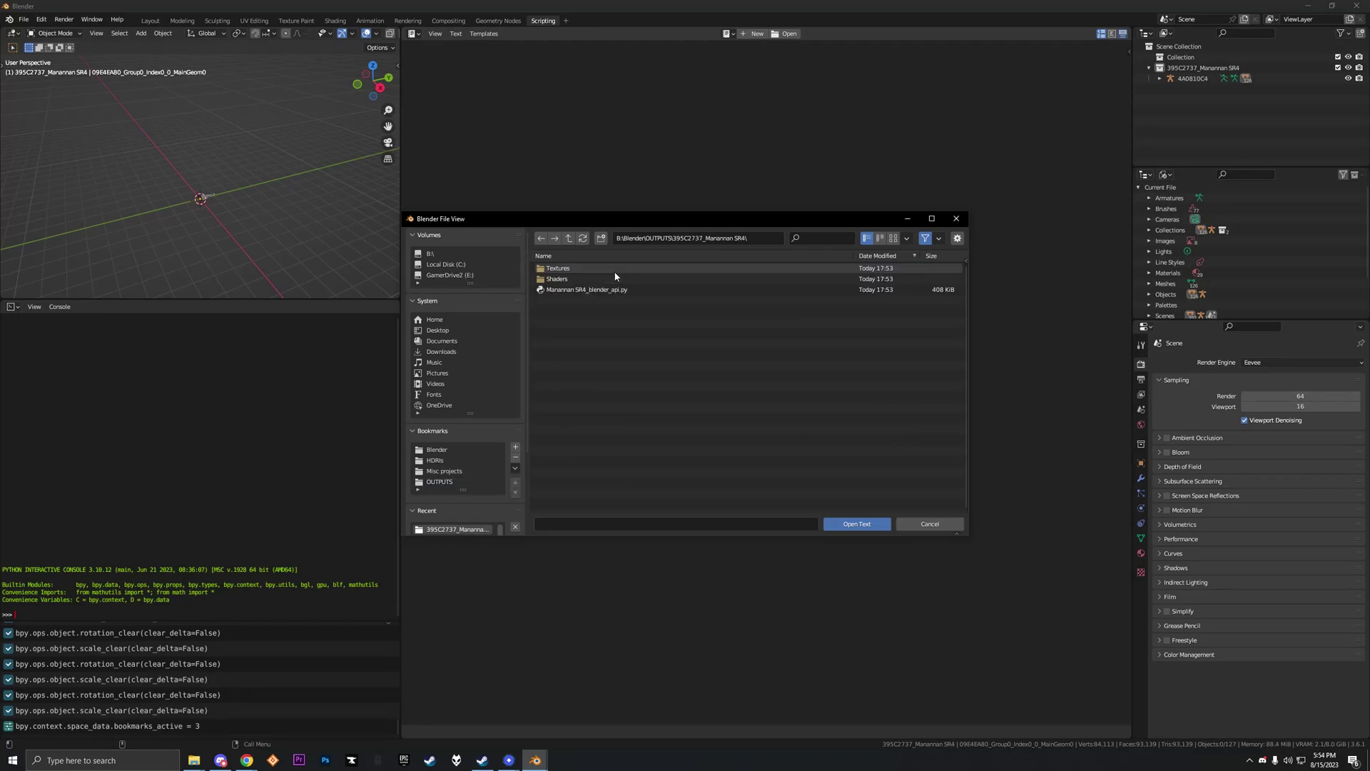
pyautogui.doubleClick(598, 291)
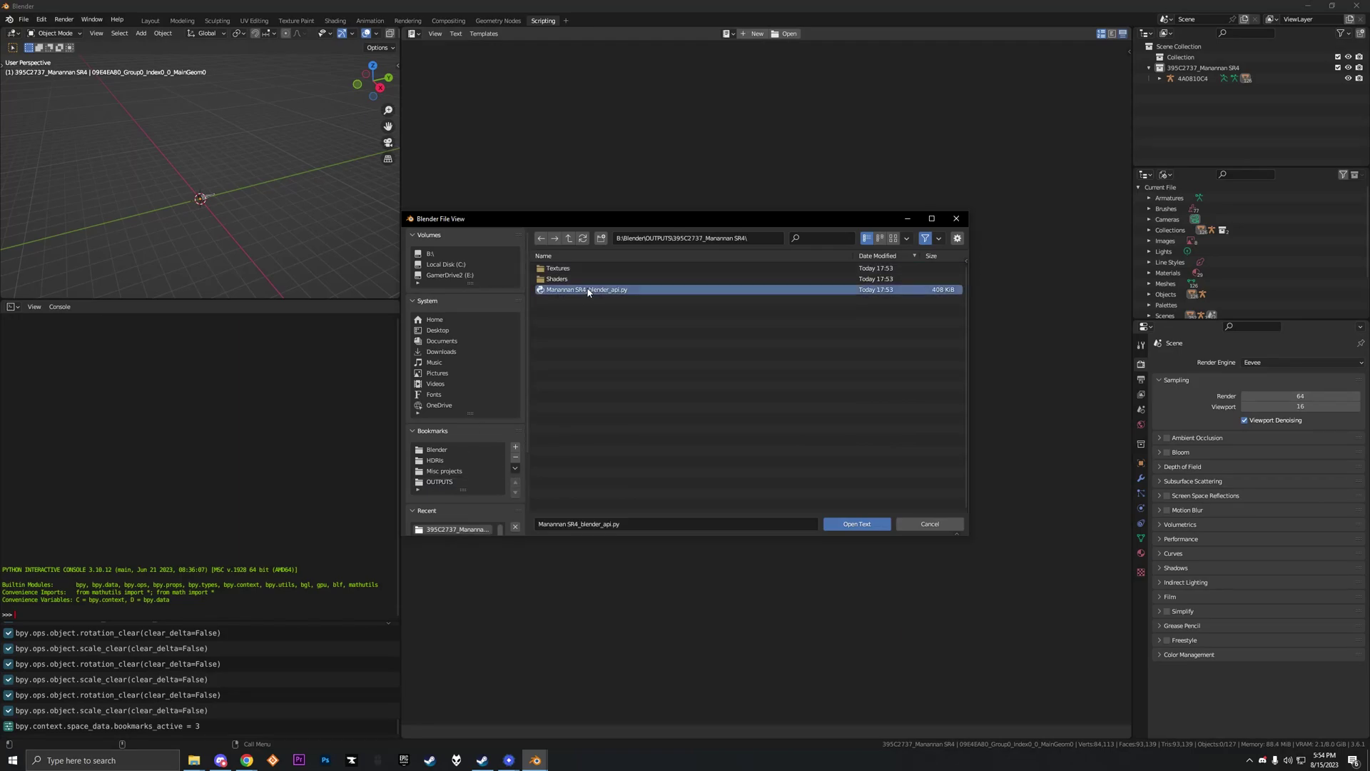
pyautogui.click(835, 33)
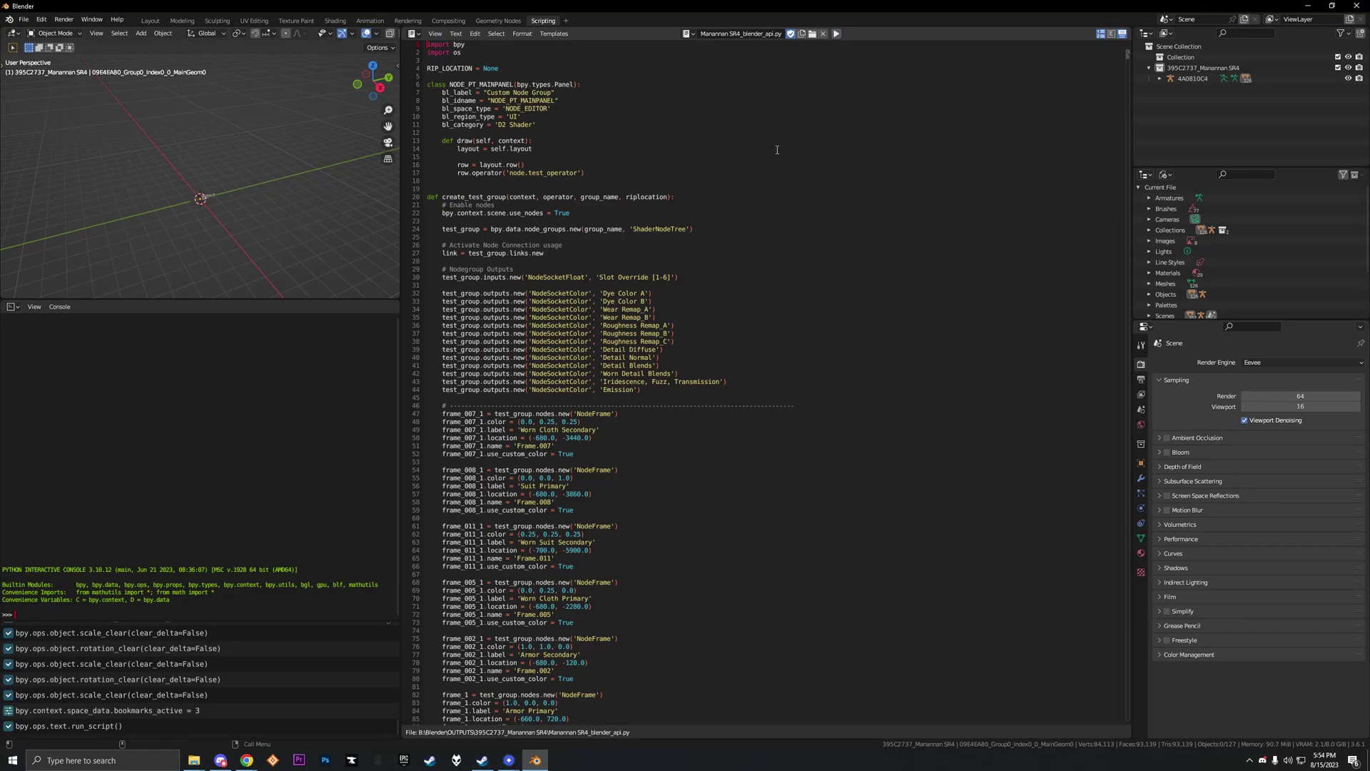
# Step: In the Shading workspace, add the Destiny 2 shader from the node sidebar
pyautogui.click(336, 20)
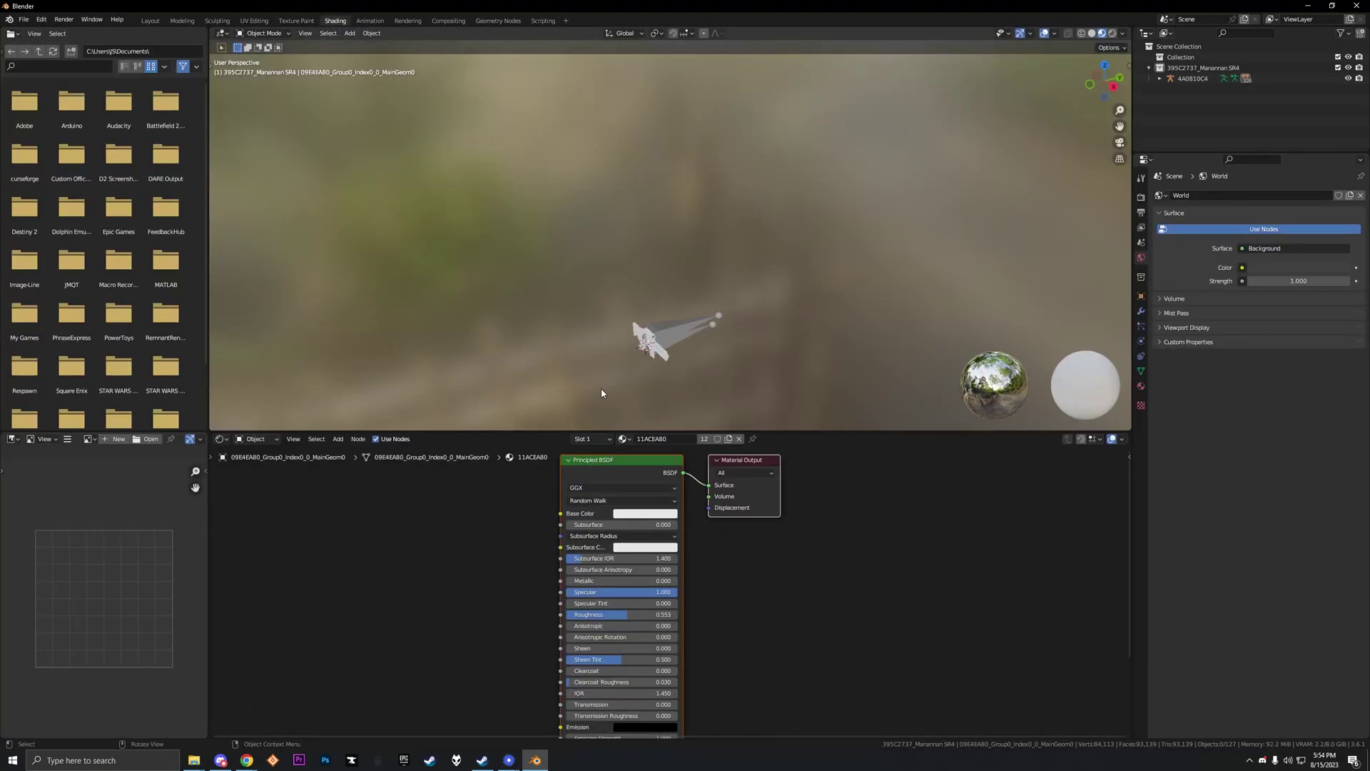
pyautogui.moveTo(628, 335)
pyautogui.mouseDown(button='middle')
pyautogui.moveTo(607, 357)
pyautogui.moveTo(638, 376)
pyautogui.moveTo(665, 332)
pyautogui.moveTo(651, 286)
pyautogui.mouseUp(button='middle')
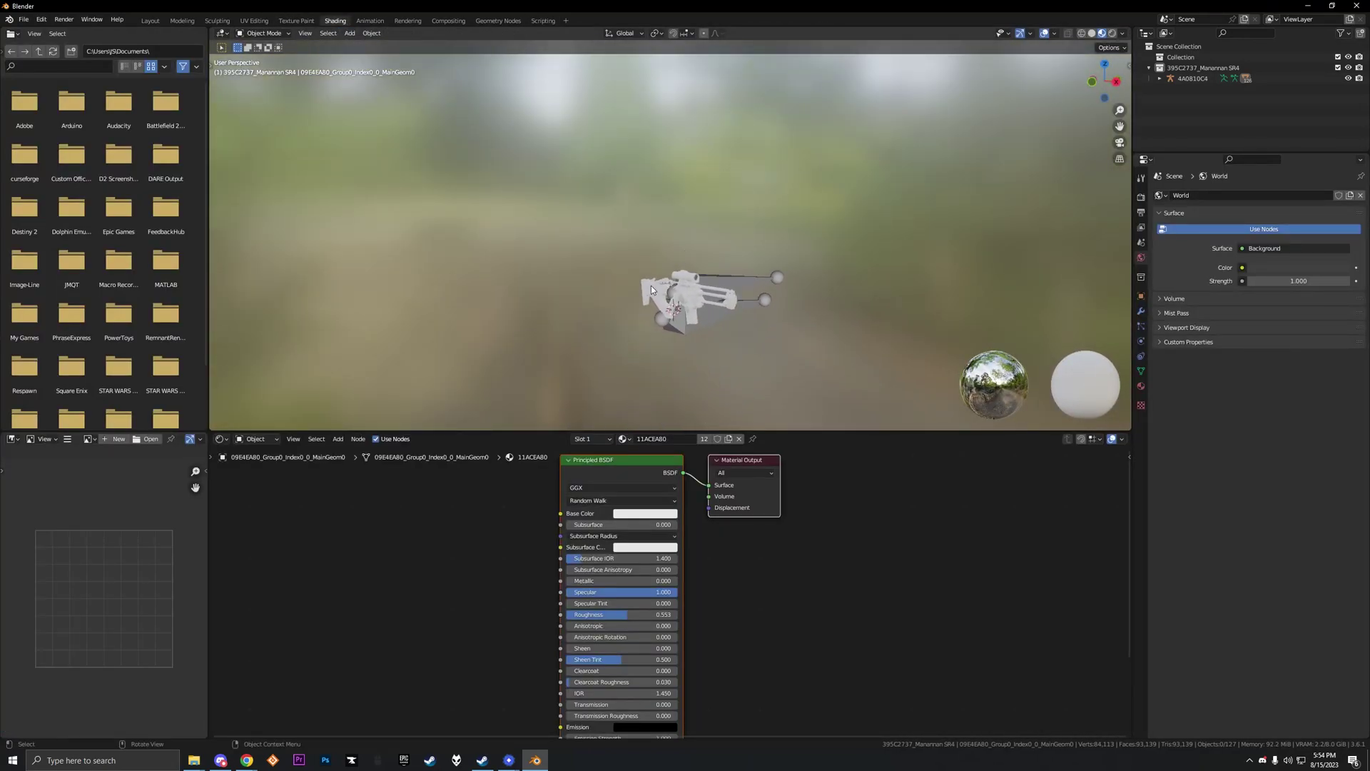
pyautogui.click(1128, 457)
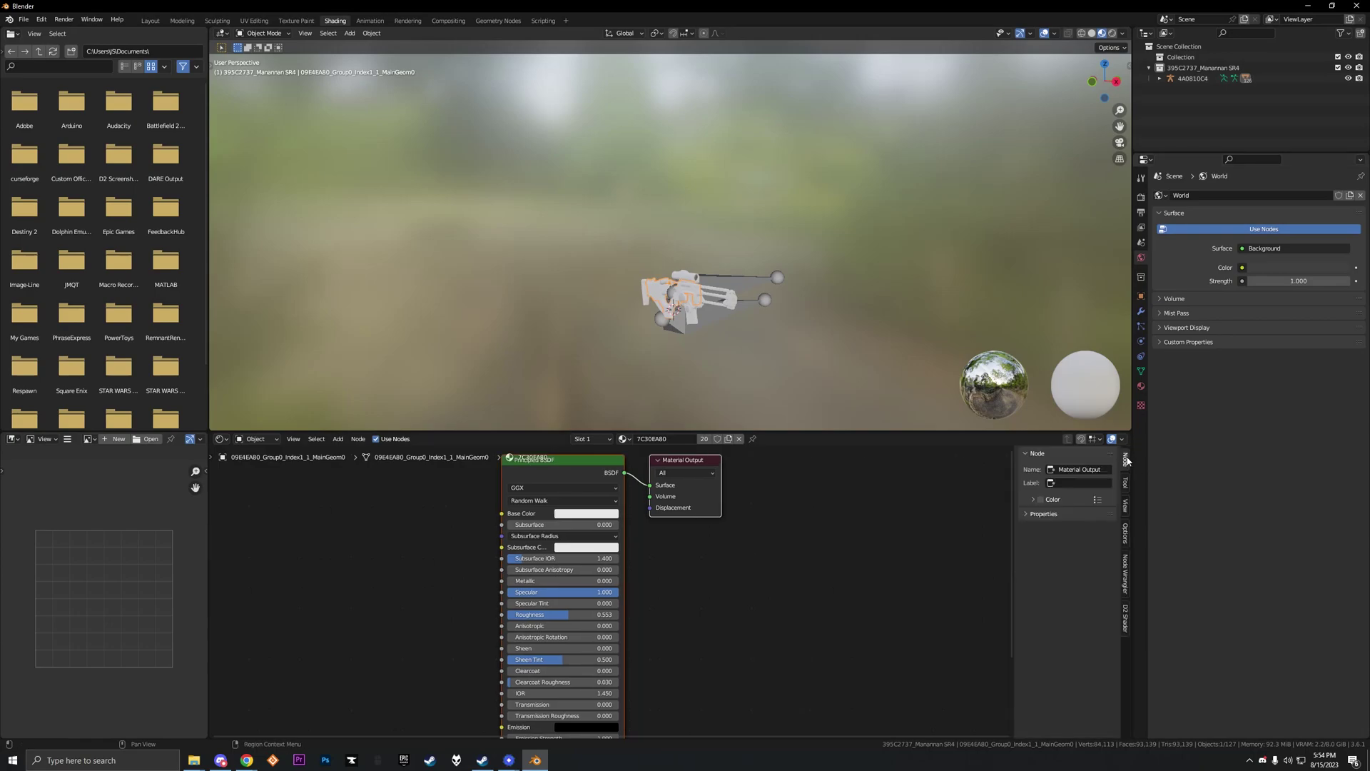
pyautogui.click(1125, 620)
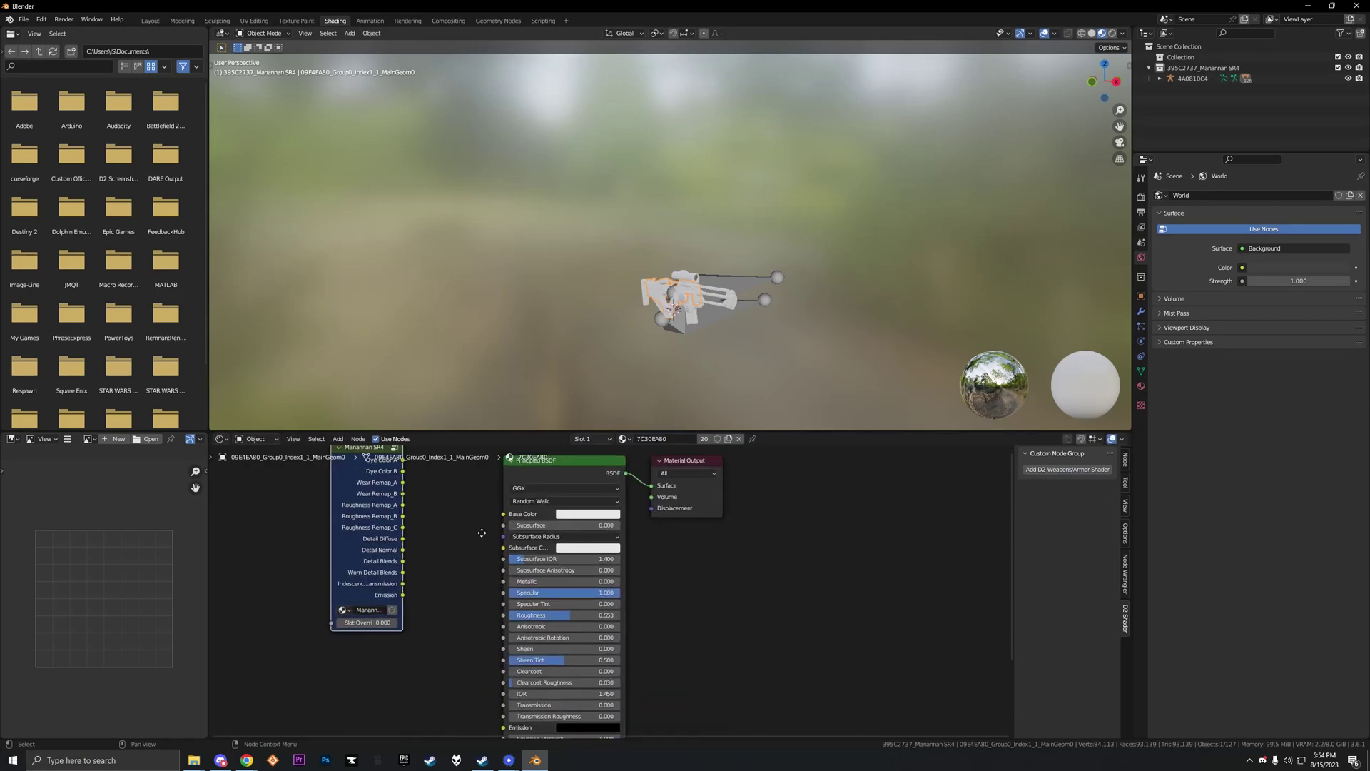
# Step: Preview the Dye Color B, Wear Remap_A, Wear Remap_B and Roughness Remap_A outputs on the gun
pyautogui.moveTo(482, 532); pyautogui.dragTo(646, 568, button='middle')
pyautogui.scroll(4, 497, 262)
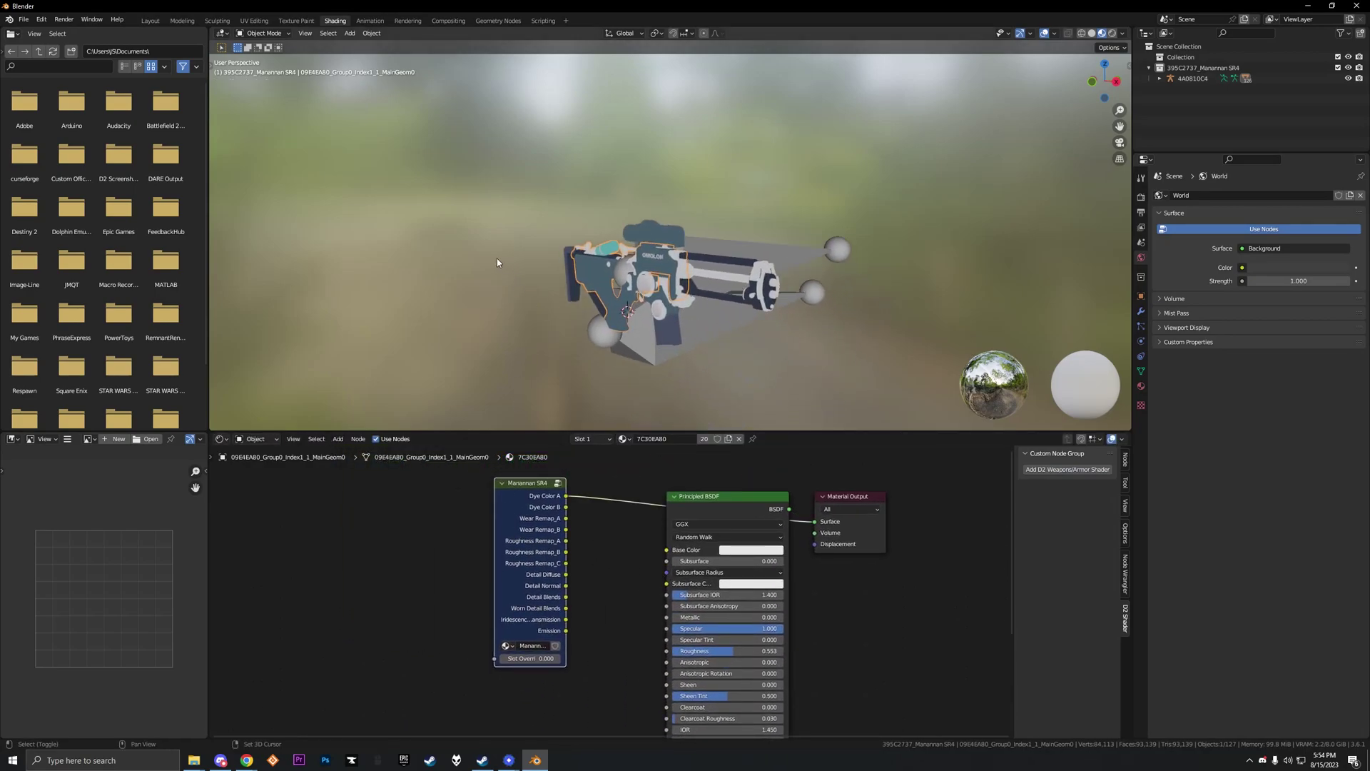
pyautogui.moveTo(497, 258); pyautogui.dragTo(528, 239, button='middle')
pyautogui.scroll(3, 528, 240)
pyautogui.keyDown('ctrl'); pyautogui.keyDown('shift'); pyautogui.click(521, 531); pyautogui.keyUp('shift'); pyautogui.keyUp('ctrl')
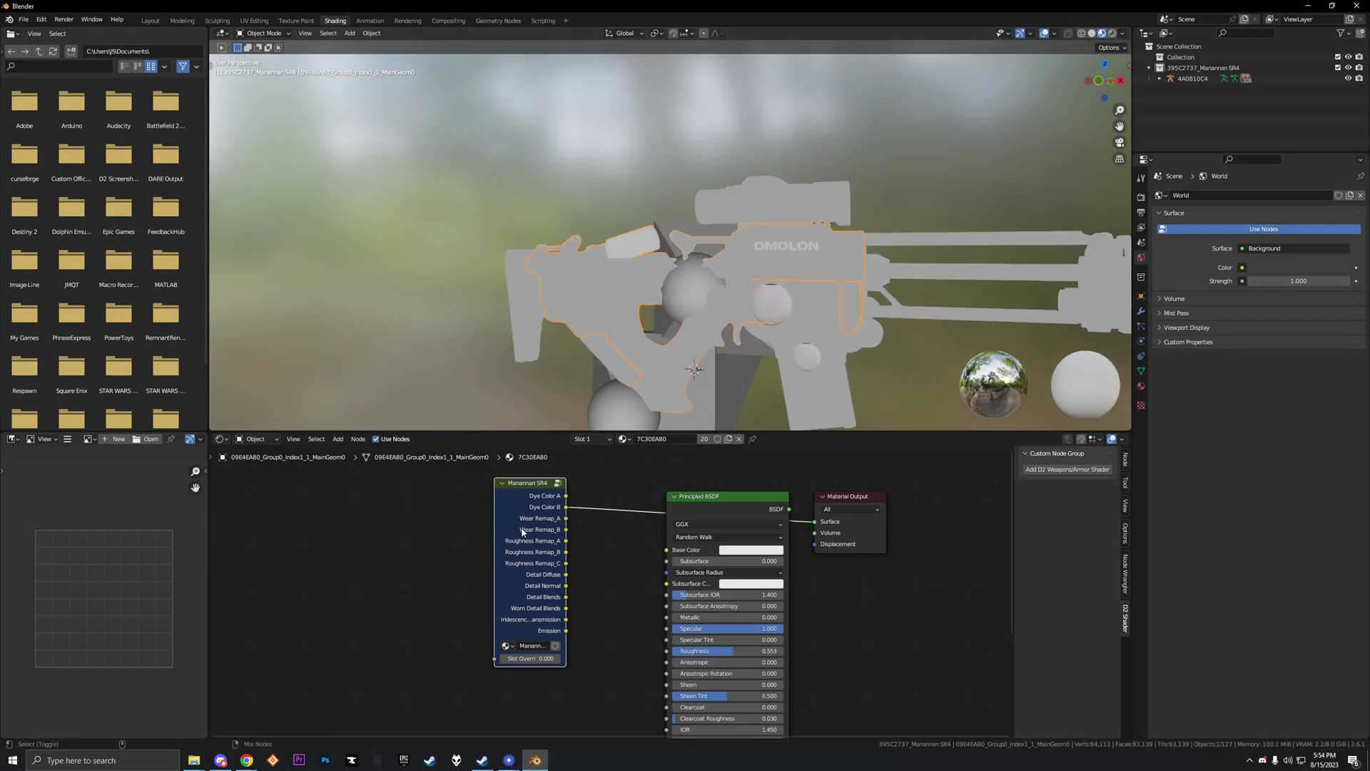
pyautogui.keyDown('ctrl'); pyautogui.keyDown('shift'); pyautogui.click(516, 528); pyautogui.keyUp('shift'); pyautogui.keyUp('ctrl')
pyautogui.keyDown('ctrl'); pyautogui.keyDown('shift'); pyautogui.click(515, 528); pyautogui.keyUp('shift'); pyautogui.keyUp('ctrl')
pyautogui.keyDown('ctrl'); pyautogui.keyDown('shift'); pyautogui.click(515, 528); pyautogui.keyUp('shift'); pyautogui.keyUp('ctrl')
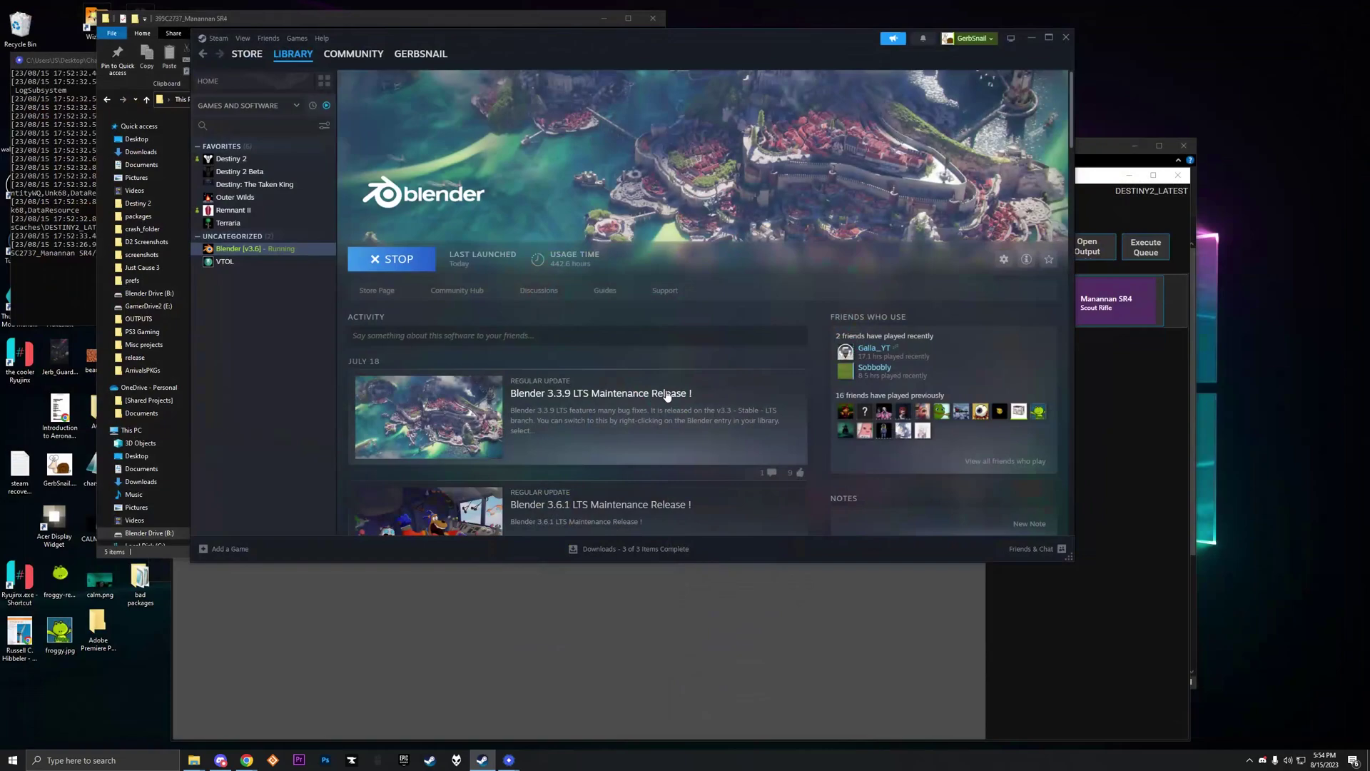
# Step: Return Explorer to OUTPUTS, bring Charm forward and close its API tab
pyautogui.click(281, 18)
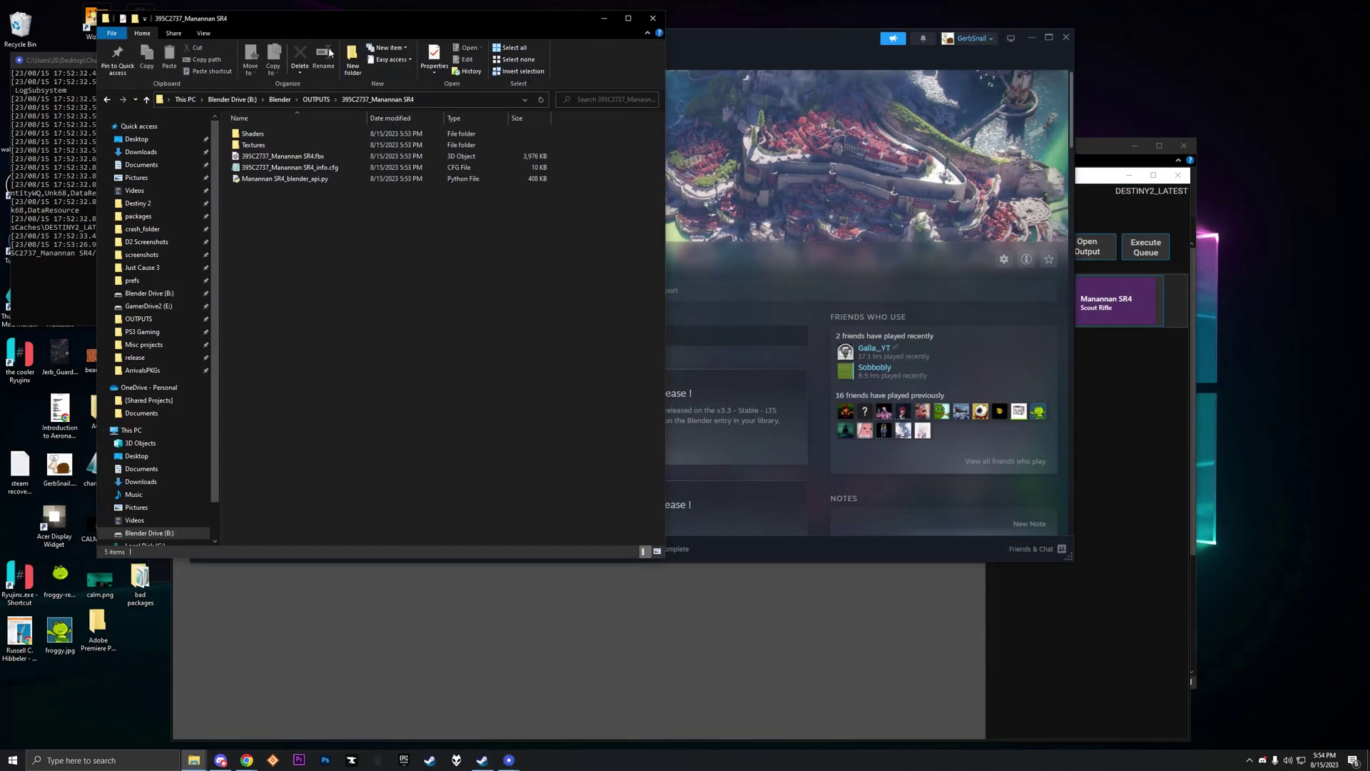
pyautogui.click(320, 100)
pyautogui.click(504, 761)
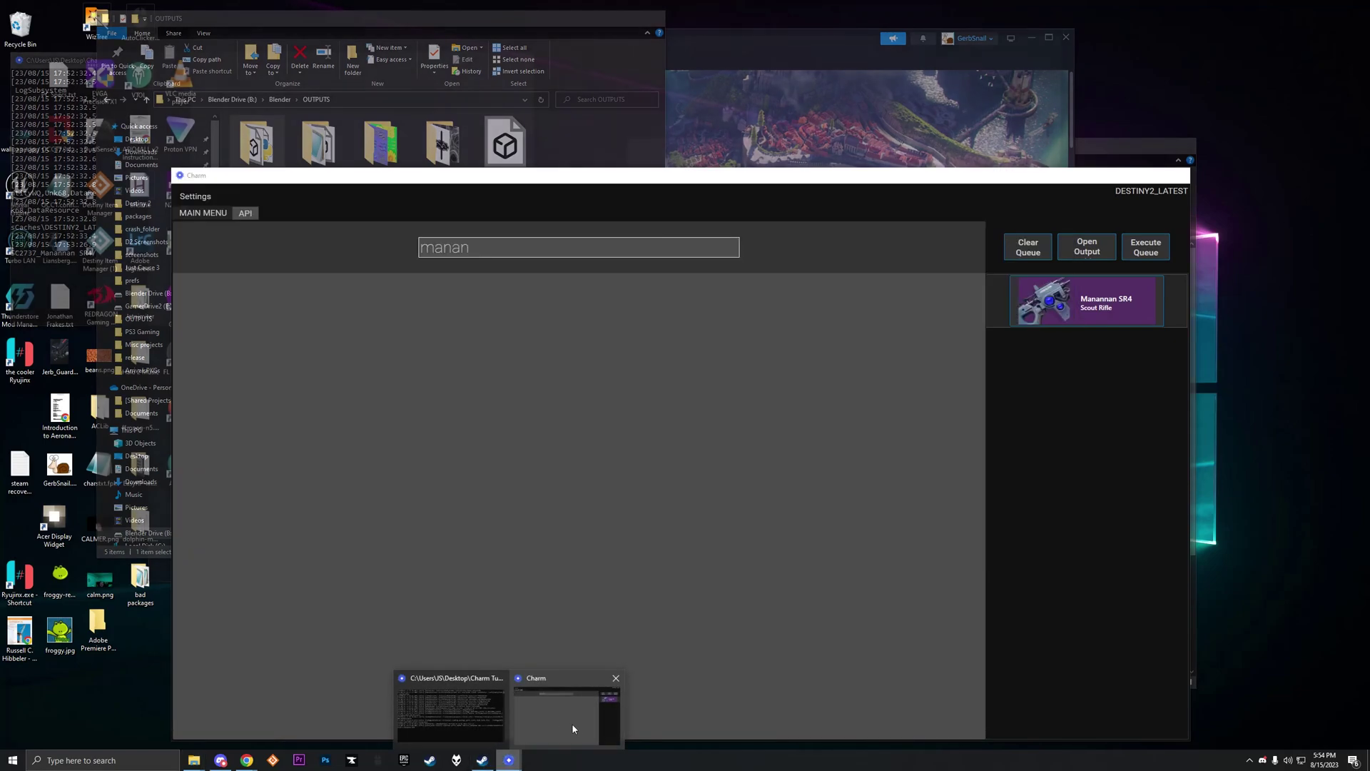
pyautogui.click(567, 717)
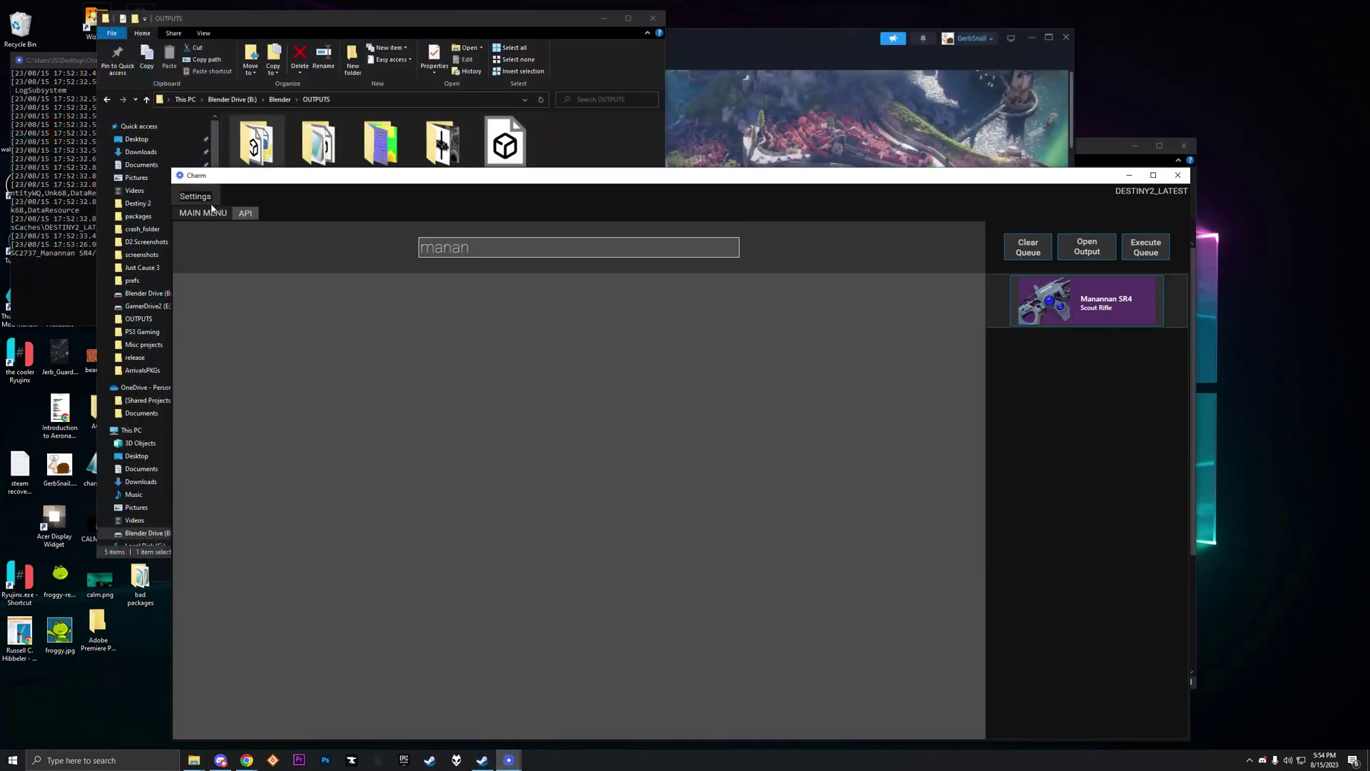
pyautogui.click(250, 214)
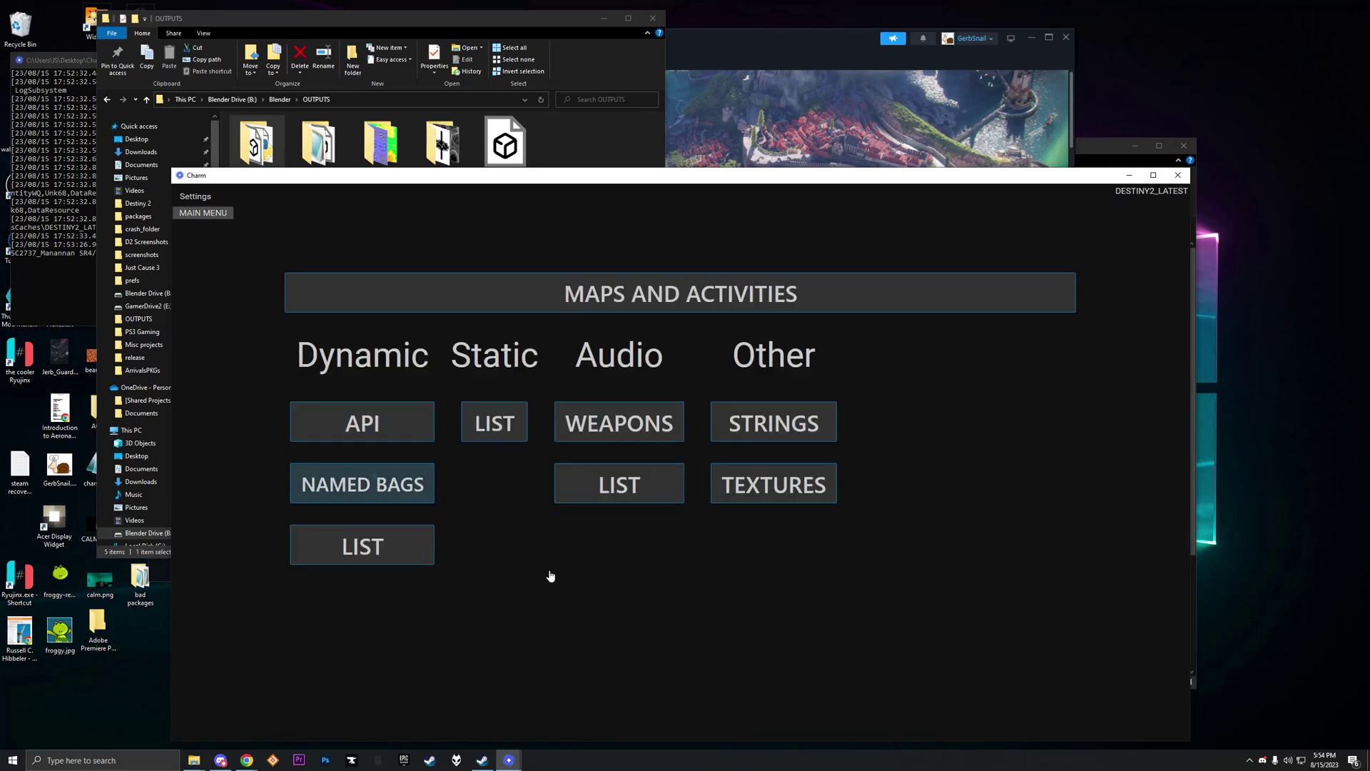
# Step: Browse the Named Bags destination tag bags and open terraformed_pyramid's entries
pyautogui.click(386, 485)
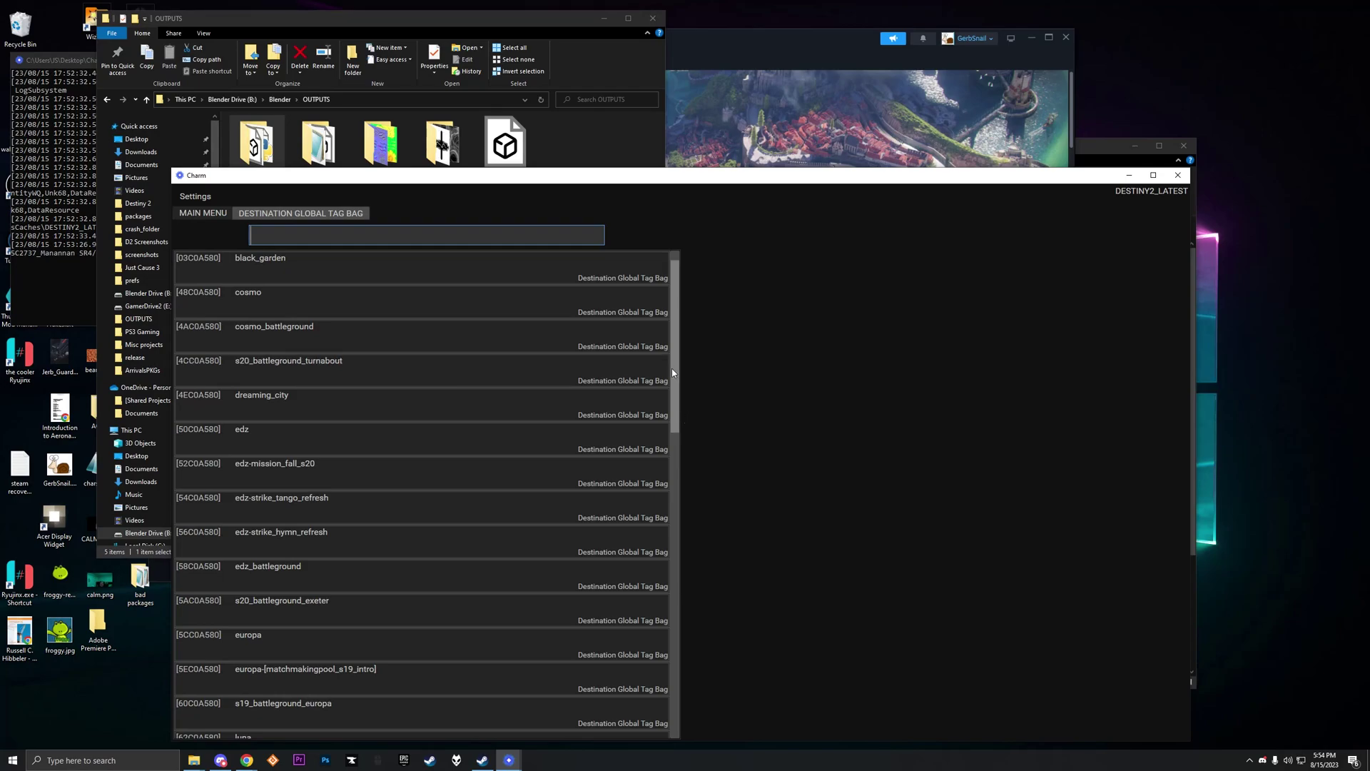
pyautogui.scroll(-10, 649, 630)
pyautogui.scroll(-3, 670, 699)
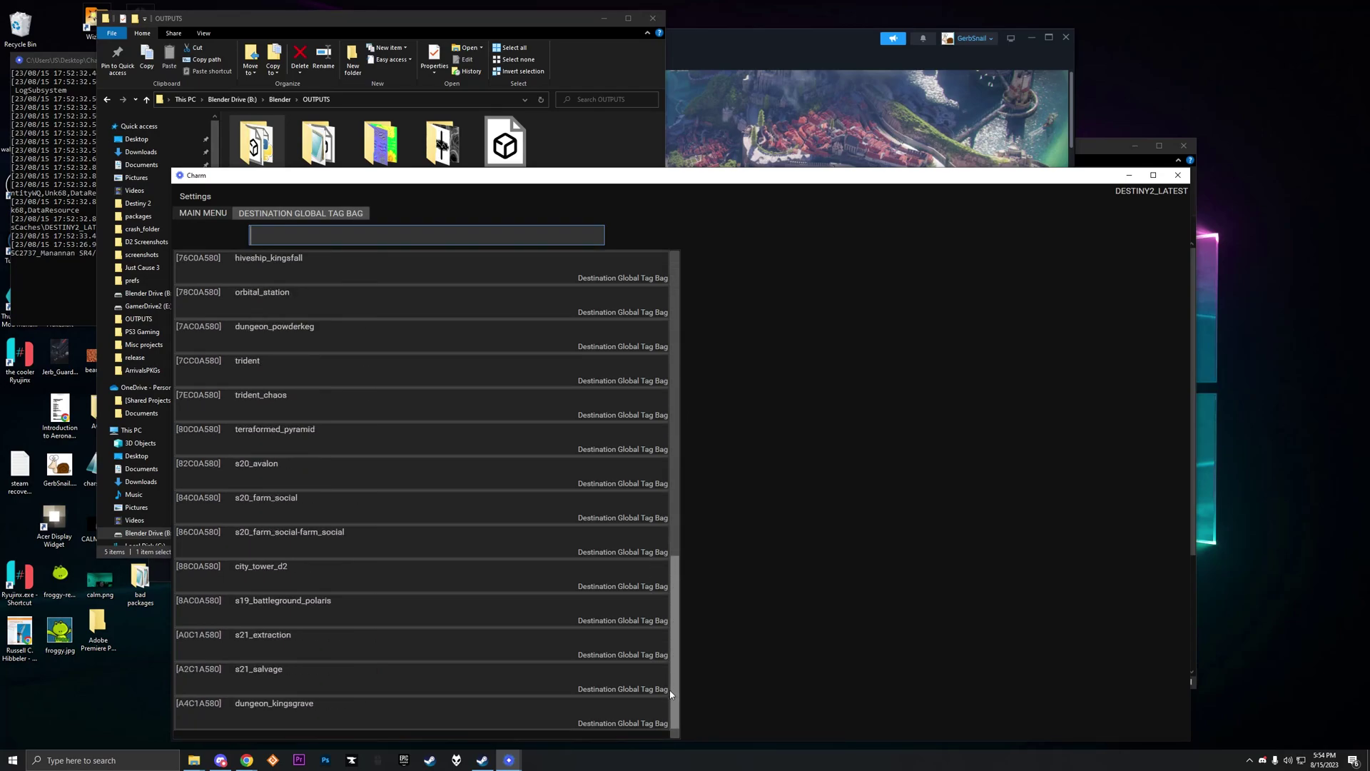
pyautogui.moveTo(670, 694); pyautogui.dragTo(625, 322)
pyautogui.moveTo(675, 424); pyautogui.dragTo(656, 691)
pyautogui.click(346, 437)
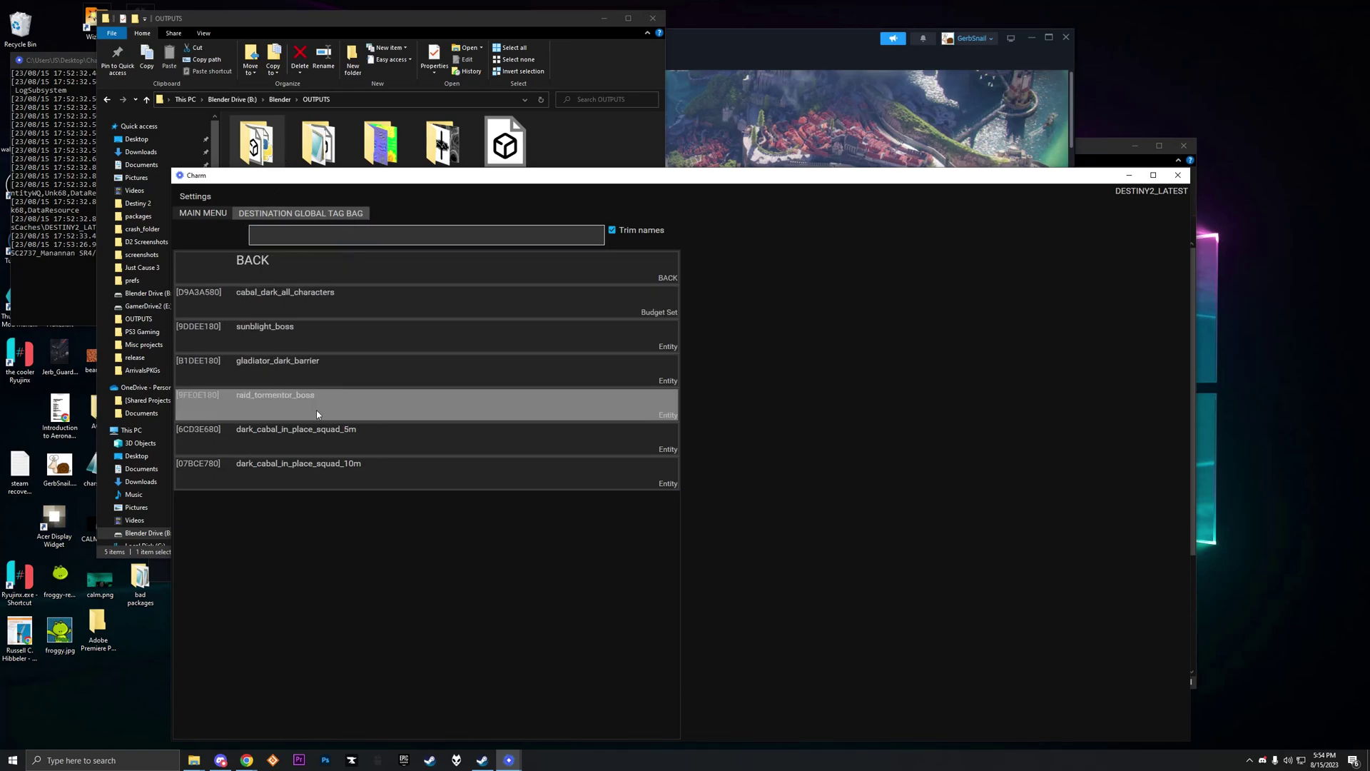
# Step: Preview and orbit the raid_tormentor_boss and gladiator_dark_barrier entities in 3D
pyautogui.click(674, 466)
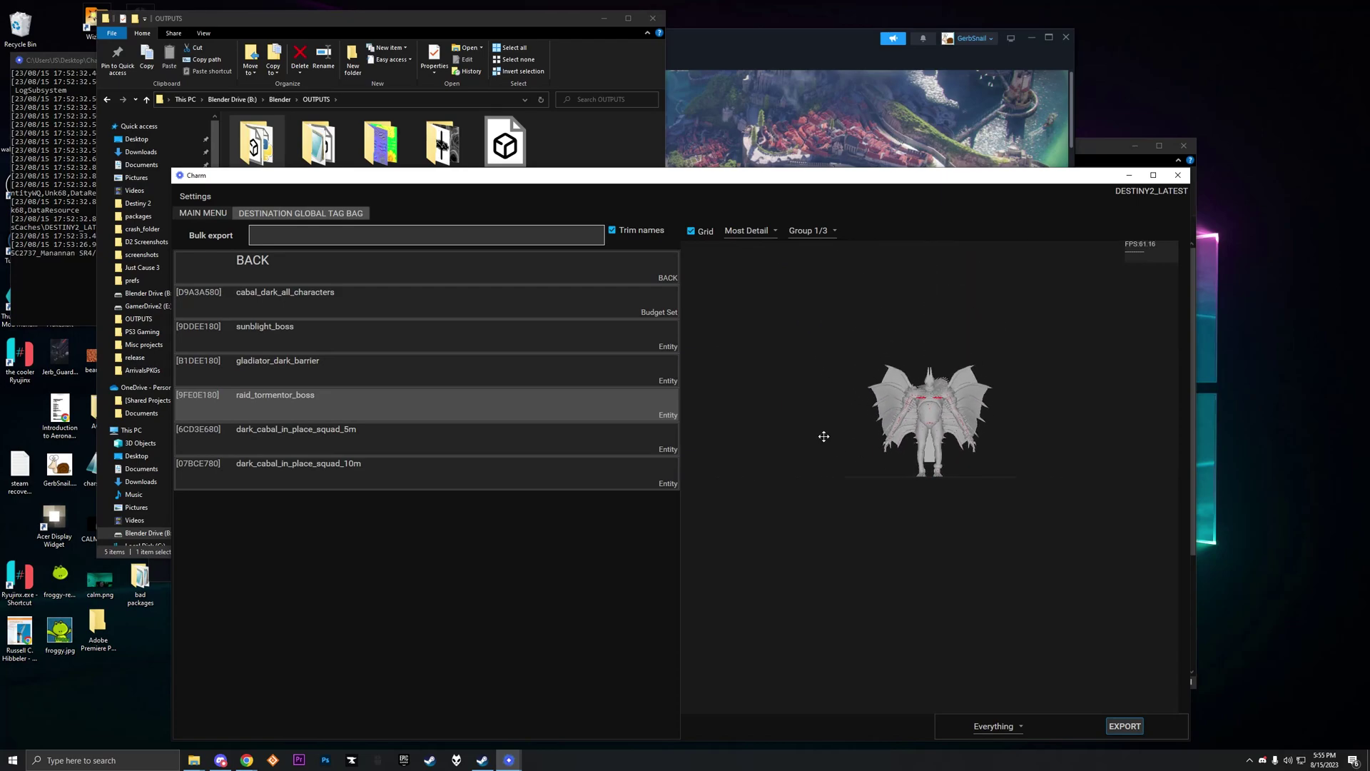
pyautogui.scroll(3, 843, 464)
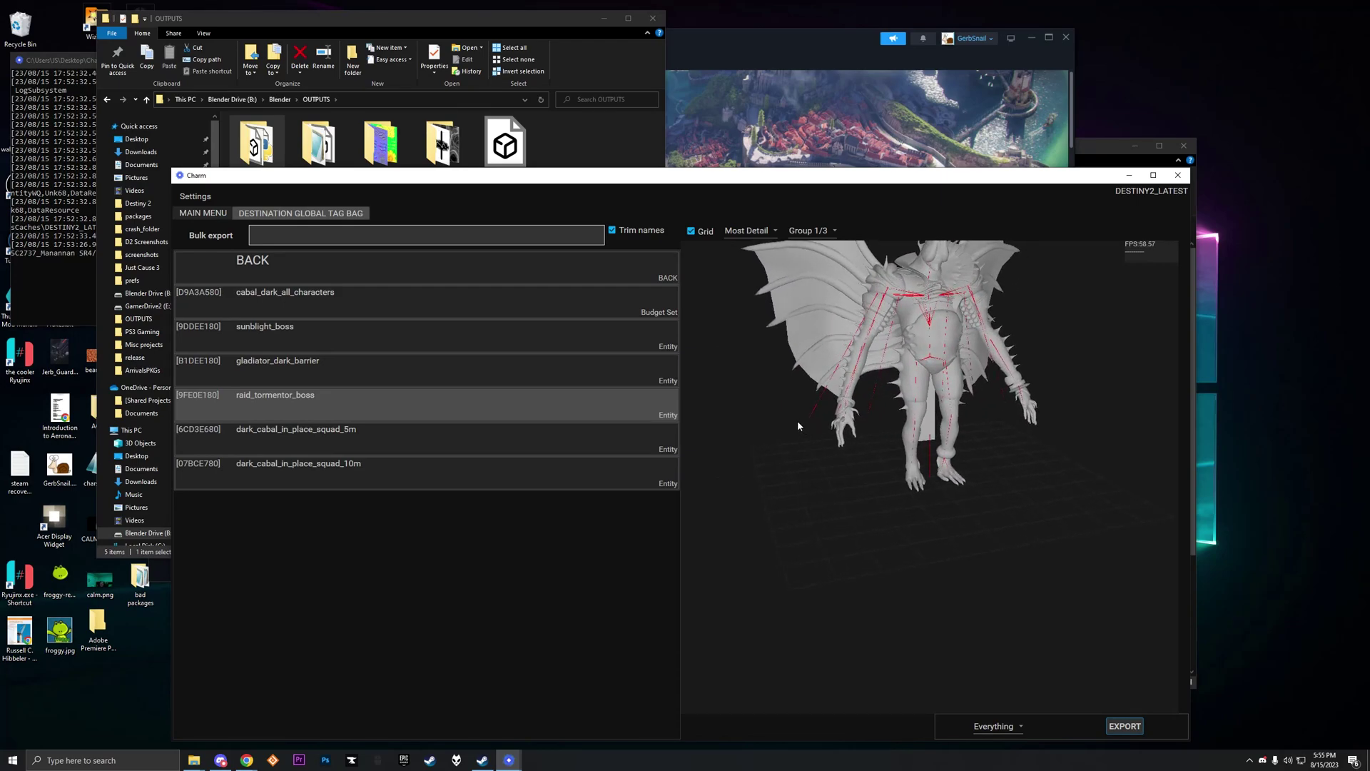
pyautogui.moveTo(787, 414); pyautogui.dragTo(788, 483)
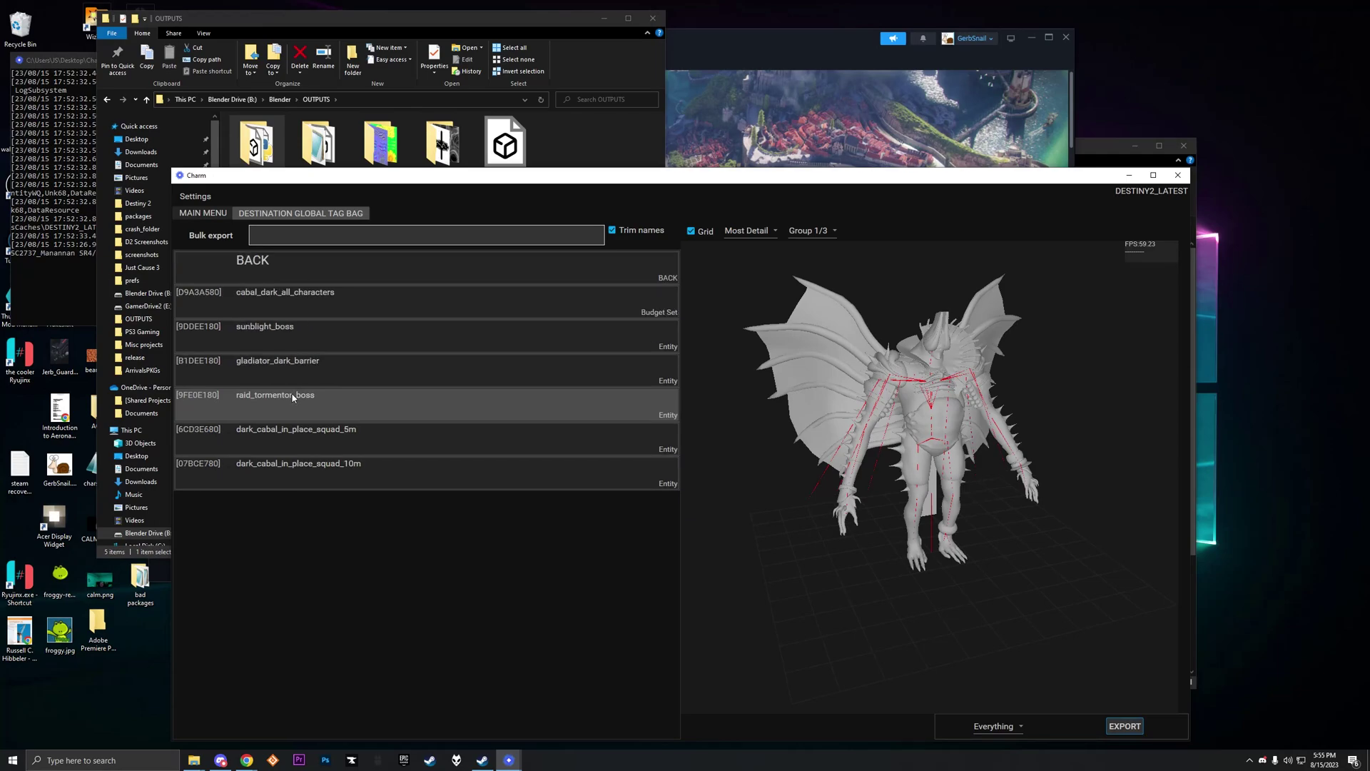
pyautogui.click(305, 373)
pyautogui.moveTo(1144, 459); pyautogui.dragTo(745, 461)
# Step: Preview and rotate the sunblight_boss model, then go back to the destination tag bag list
pyautogui.click(350, 335)
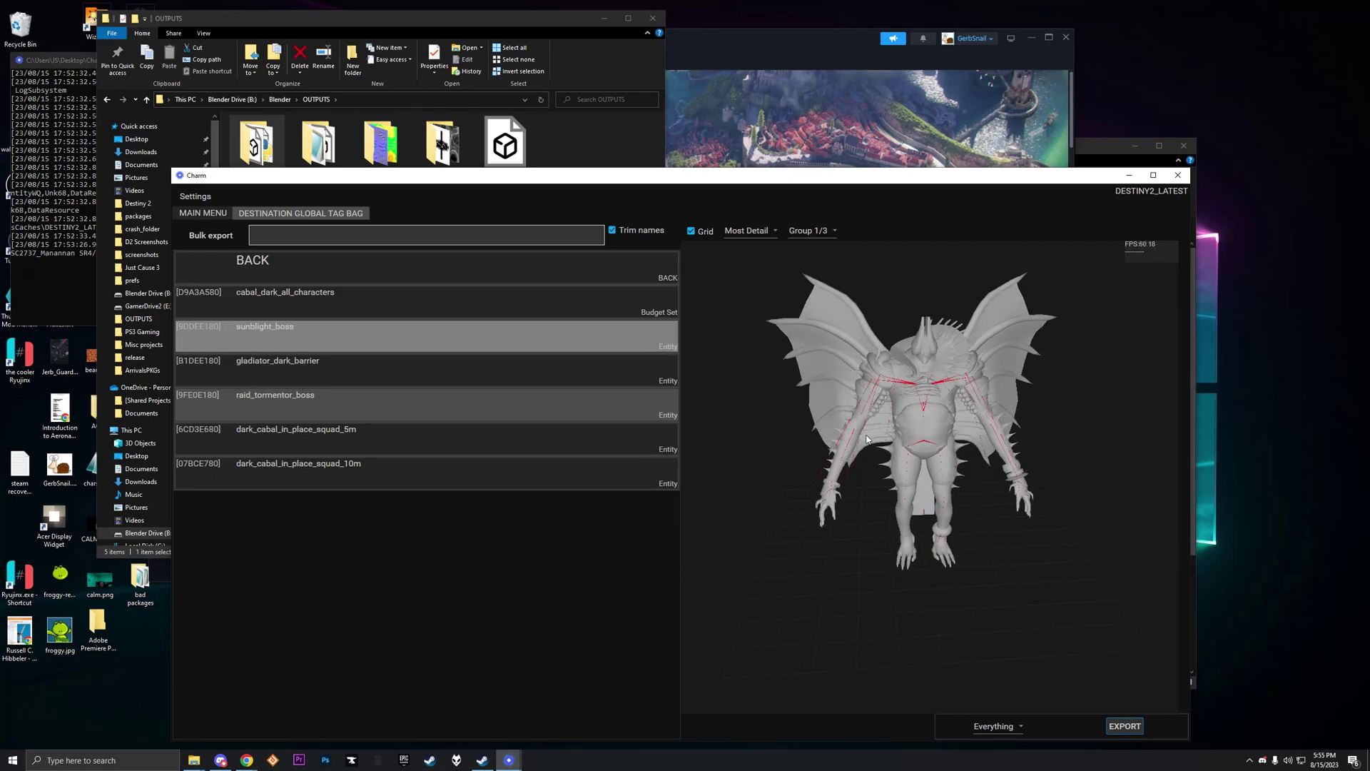
pyautogui.moveTo(774, 419); pyautogui.dragTo(1266, 430)
pyautogui.scroll(8, 991, 566)
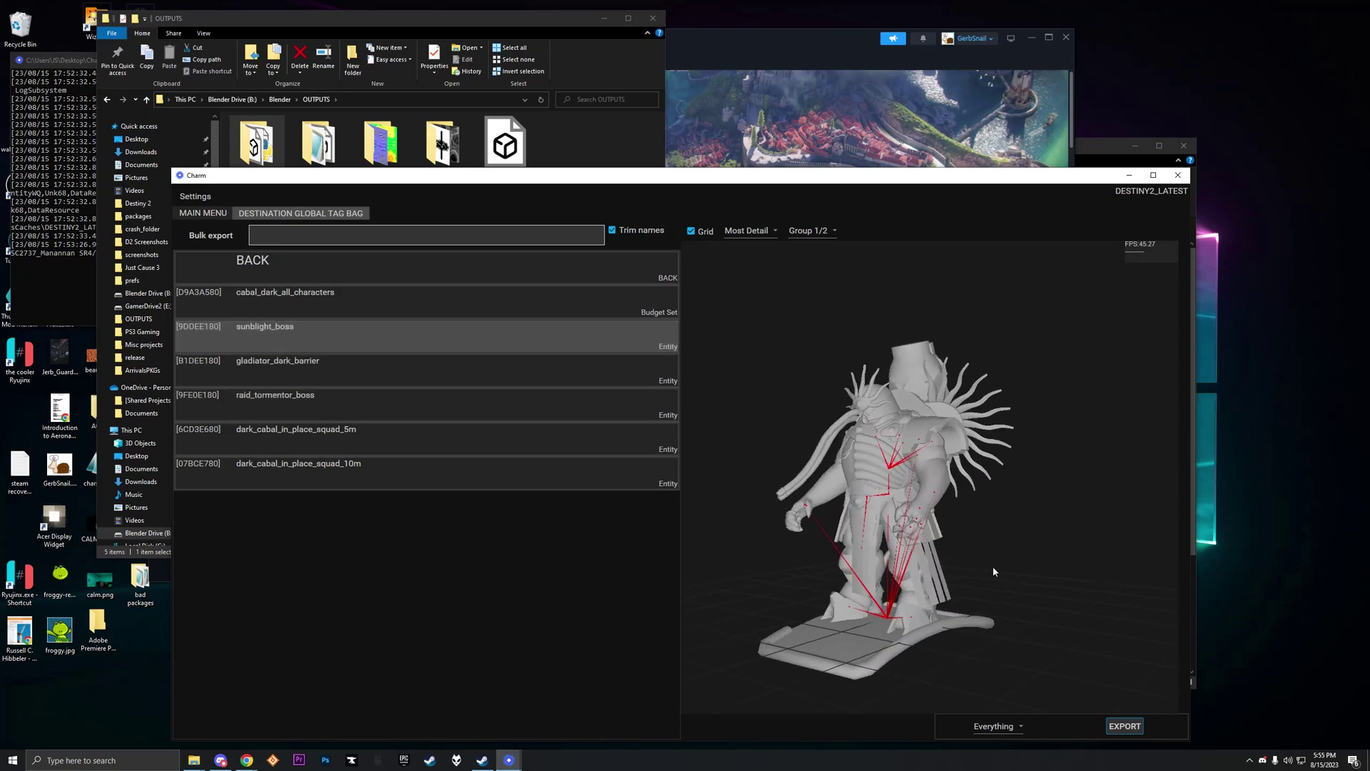
pyautogui.moveTo(966, 441)
pyautogui.mouseDown()
pyautogui.moveTo(1083, 450)
pyautogui.moveTo(971, 453)
pyautogui.moveTo(1082, 448)
pyautogui.moveTo(968, 460)
pyautogui.mouseUp()
pyautogui.scroll(-8, 969, 460)
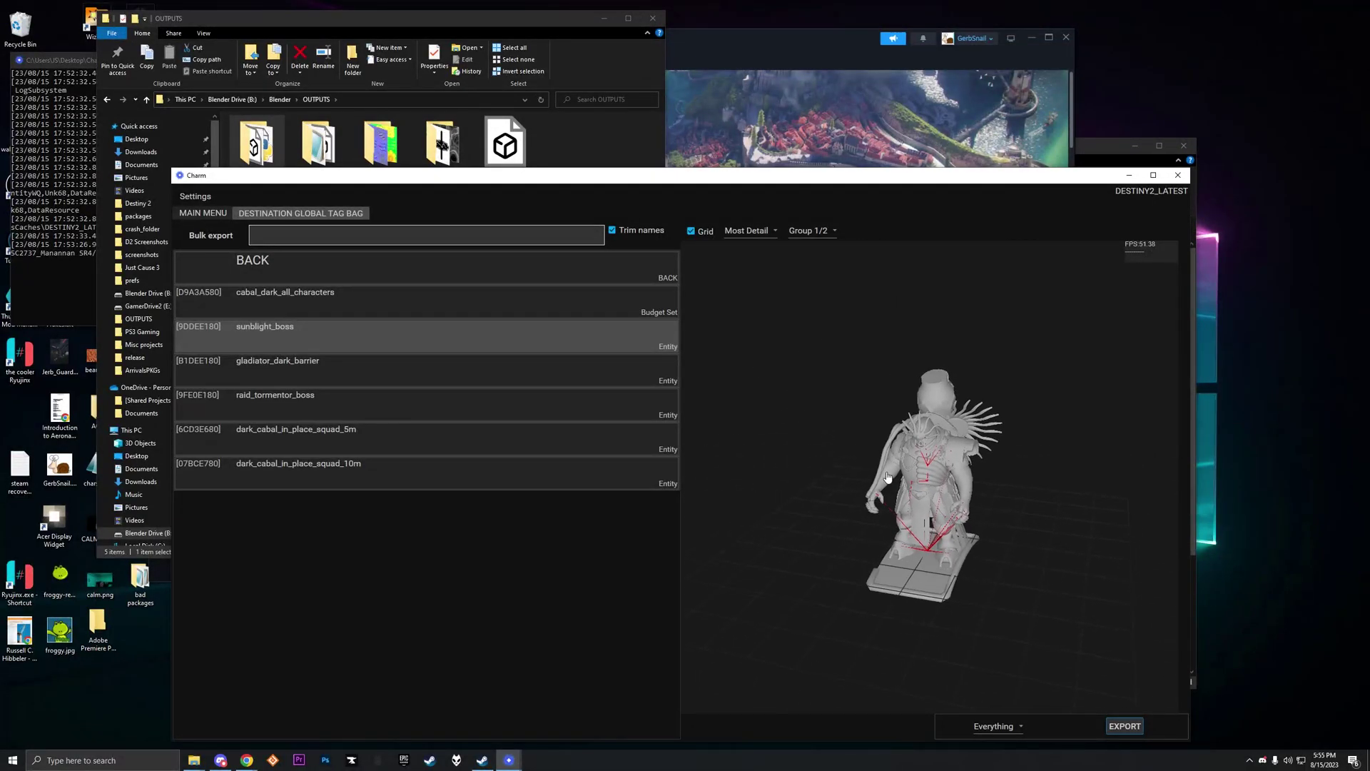
pyautogui.click(317, 261)
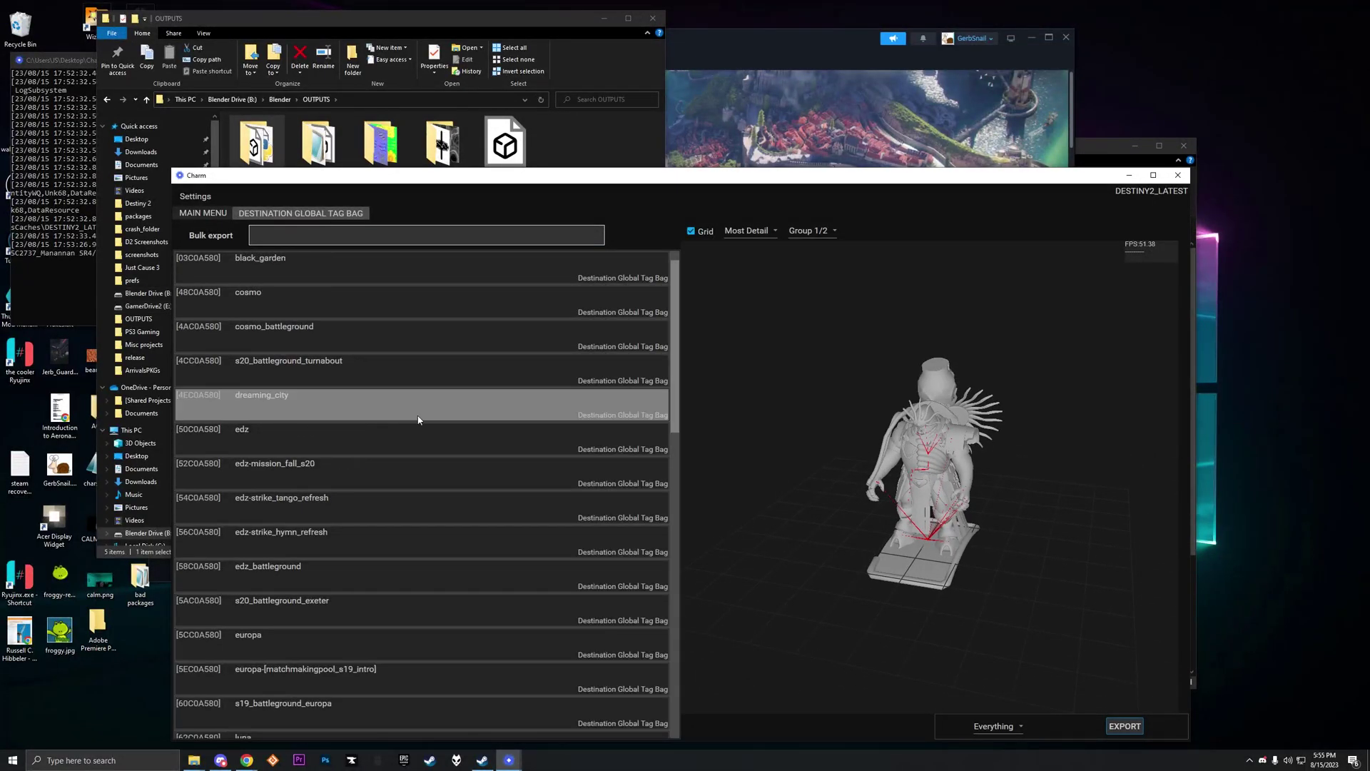
pyautogui.scroll(-5, 417, 471)
pyautogui.scroll(5, 428, 457)
# Step: Close the tag bag tab, open the Dynamics list, and scroll down to the sr_raids packages
pyautogui.middleClick(299, 213)
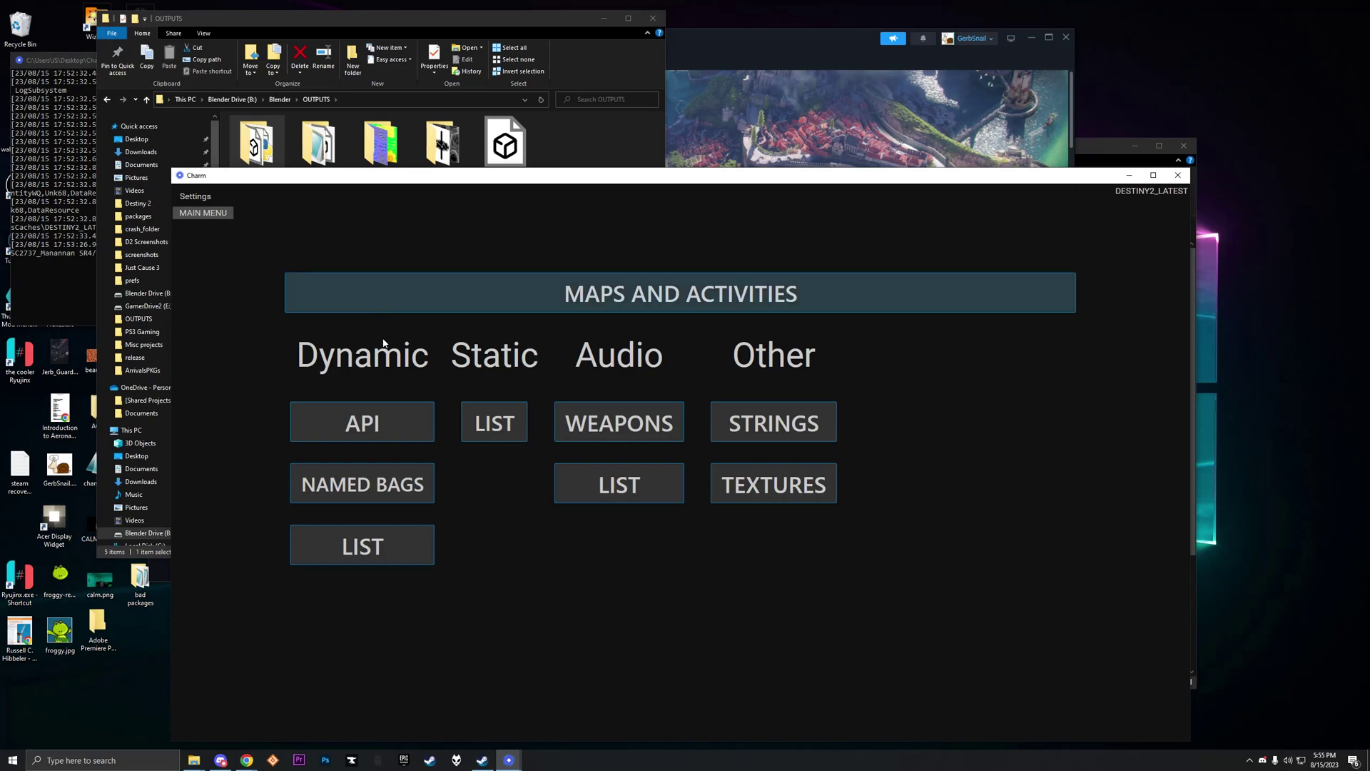
pyautogui.click(541, 405)
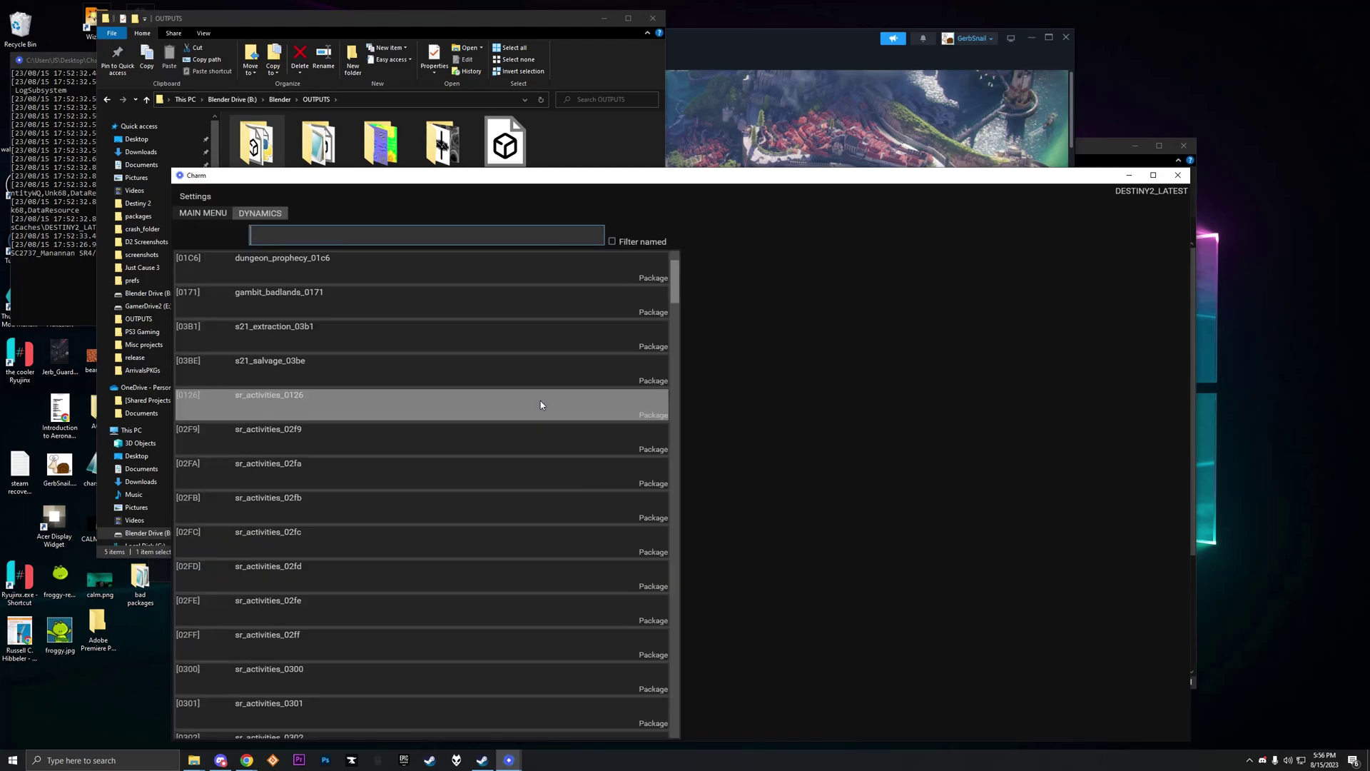
pyautogui.moveTo(673, 284); pyautogui.dragTo(675, 581)
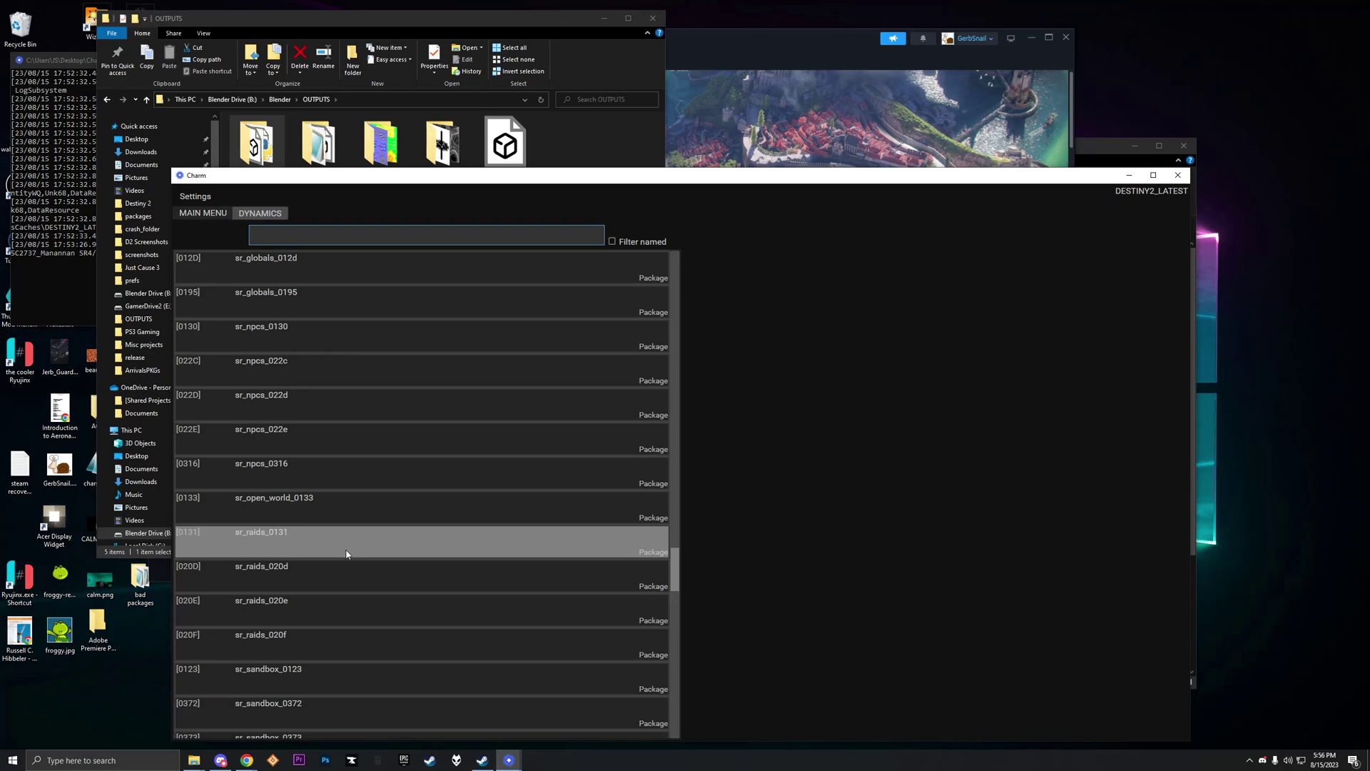
# Step: Open package sr_raids_0131 and preview and rotate entities 0022A680 and 6026A680
pyautogui.click(311, 546)
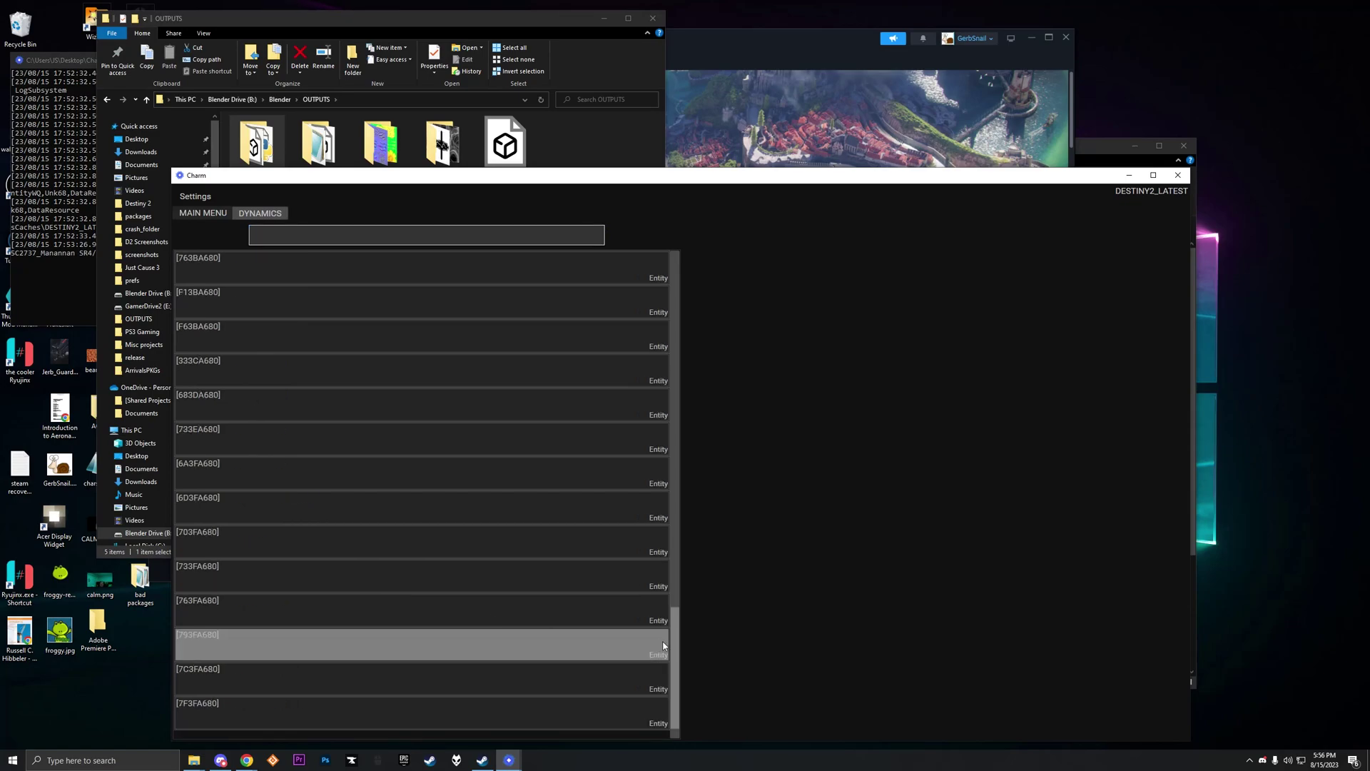
pyautogui.moveTo(675, 632); pyautogui.dragTo(661, 243)
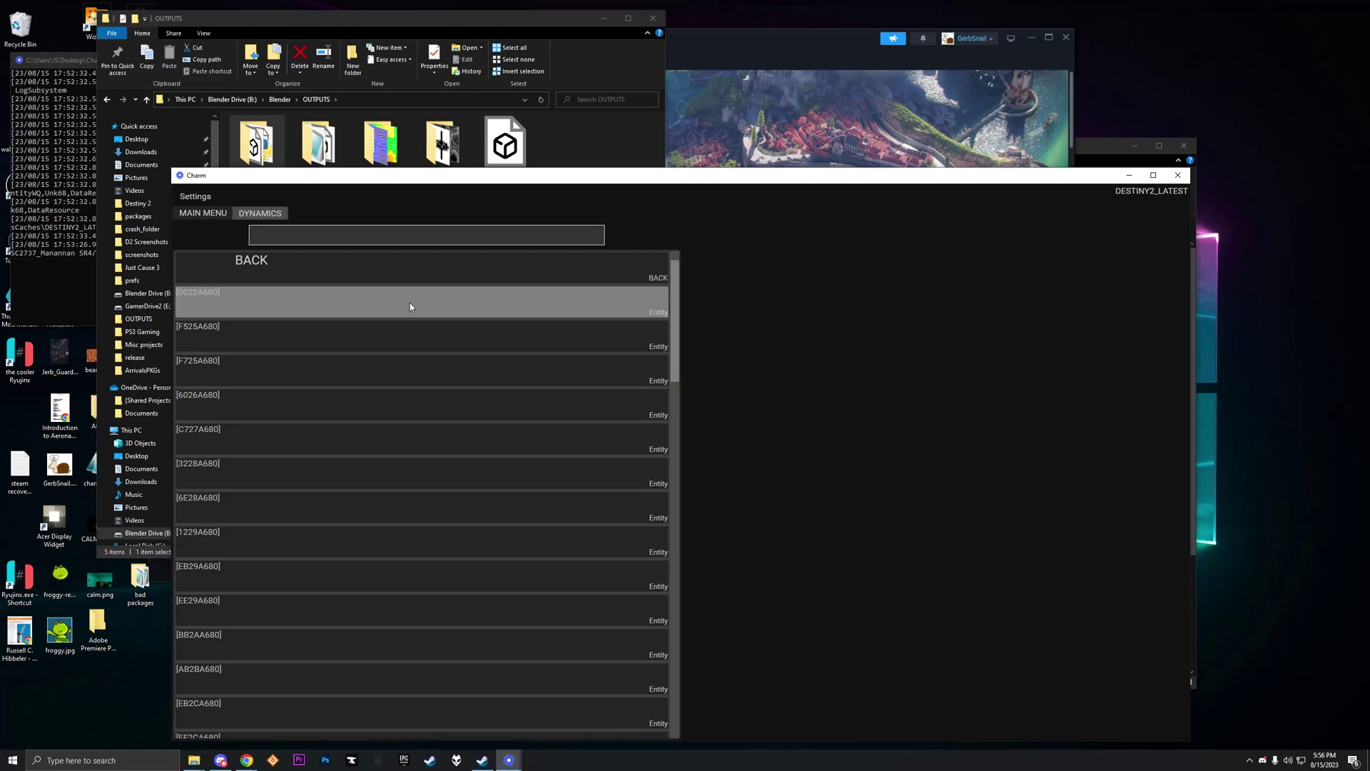
pyautogui.click(323, 307)
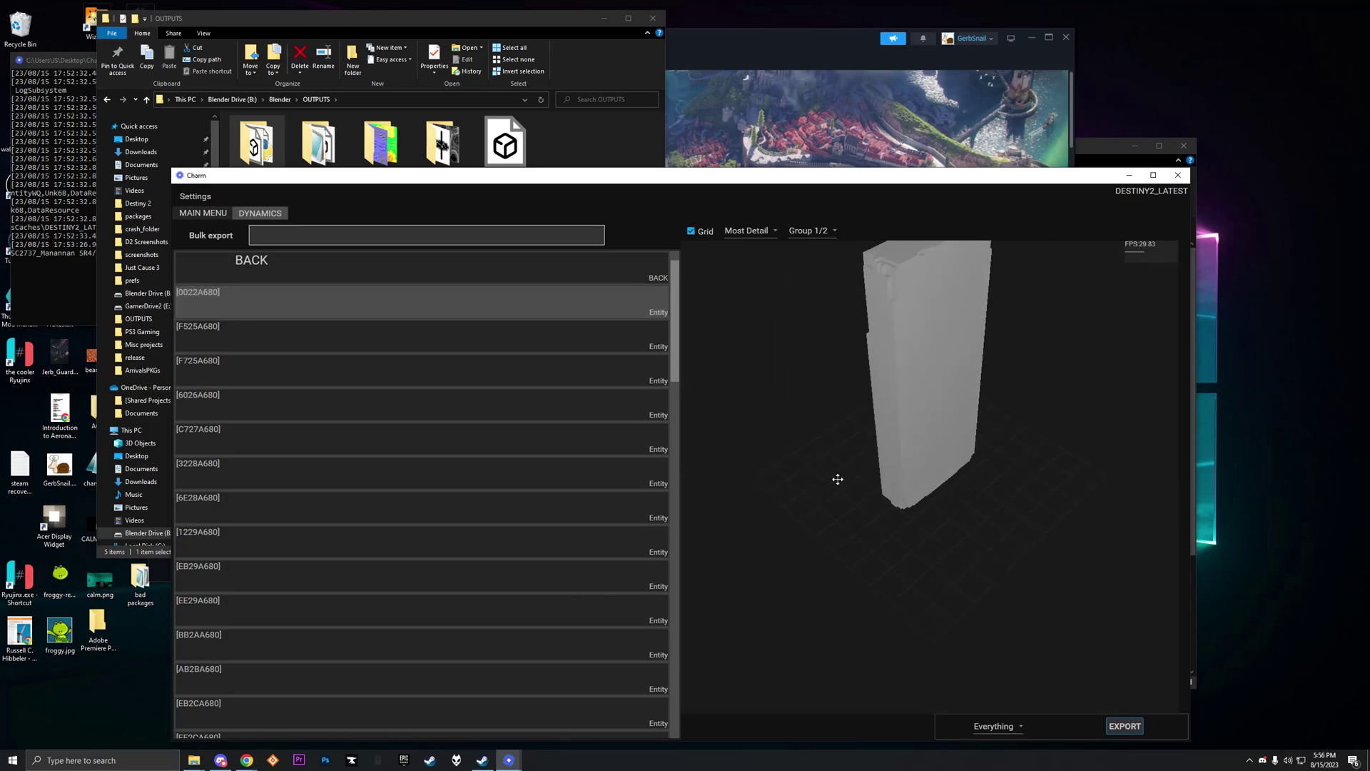
pyautogui.moveTo(837, 479); pyautogui.dragTo(807, 471)
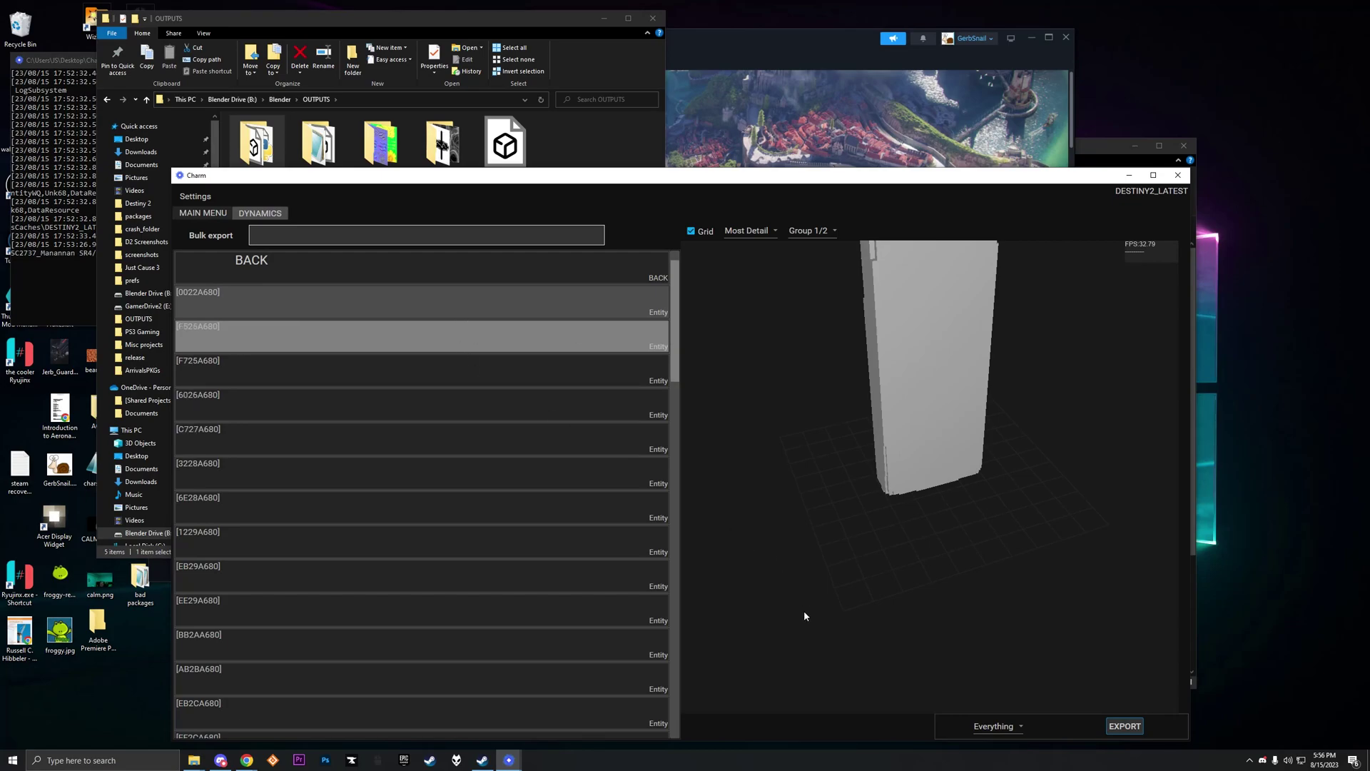
pyautogui.click(527, 399)
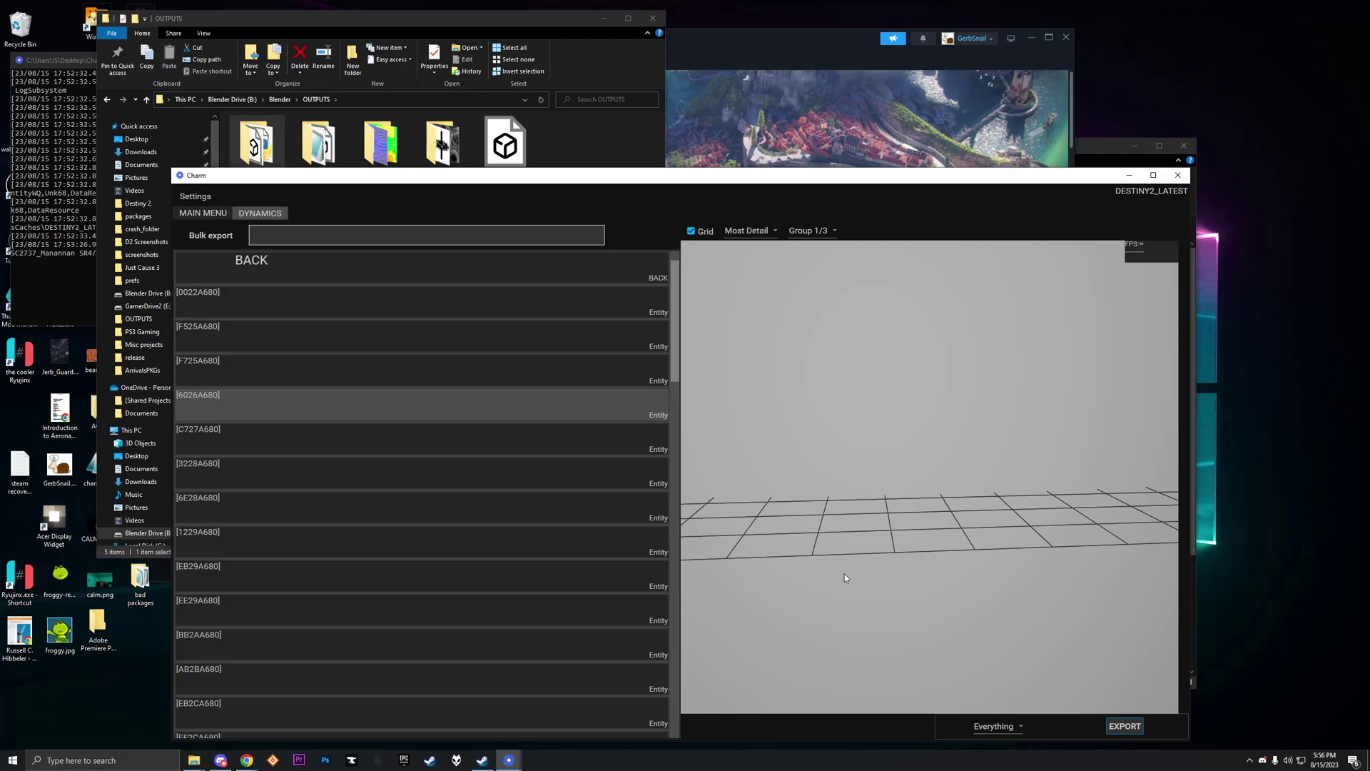
pyautogui.moveTo(825, 584); pyautogui.dragTo(900, 620)
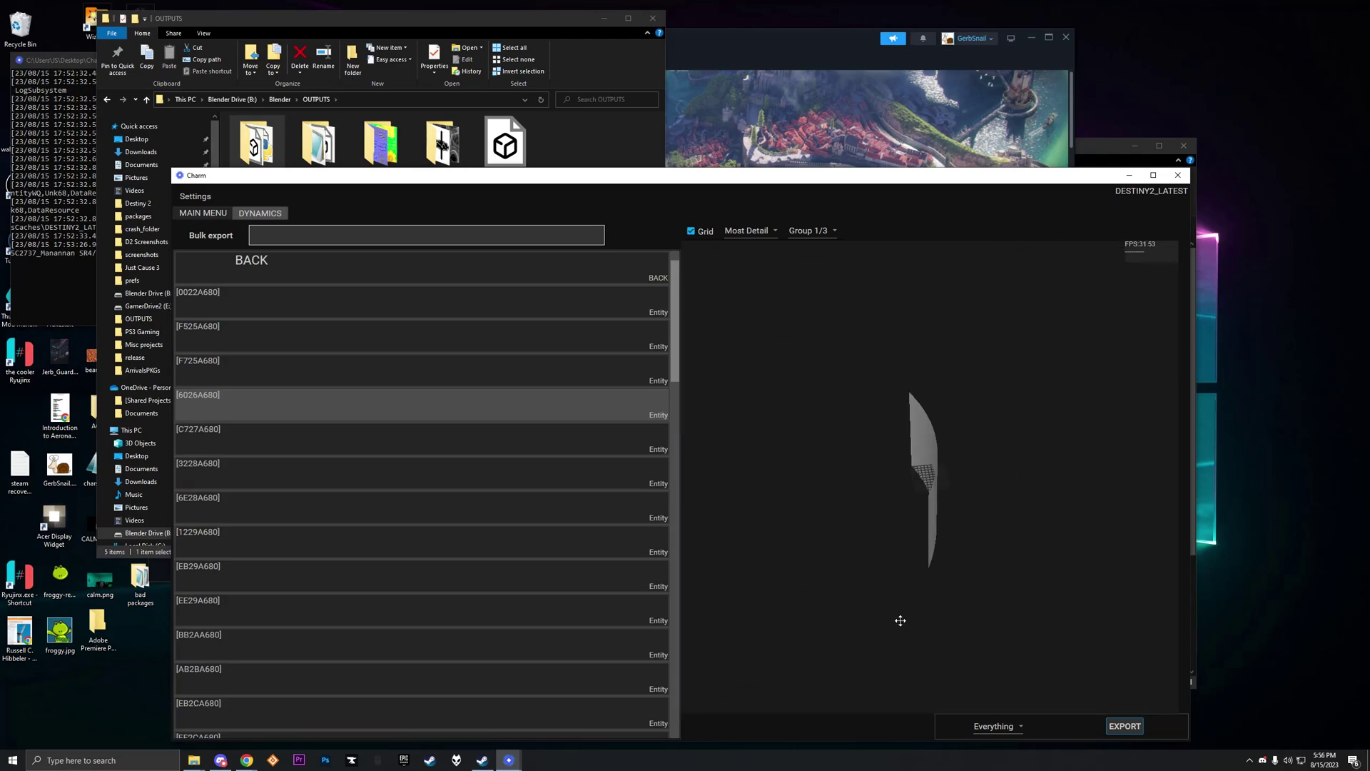
# Step: Preview entities C727A680, 3228A680, 6E28A680 and the next two in the list
pyautogui.click(575, 444)
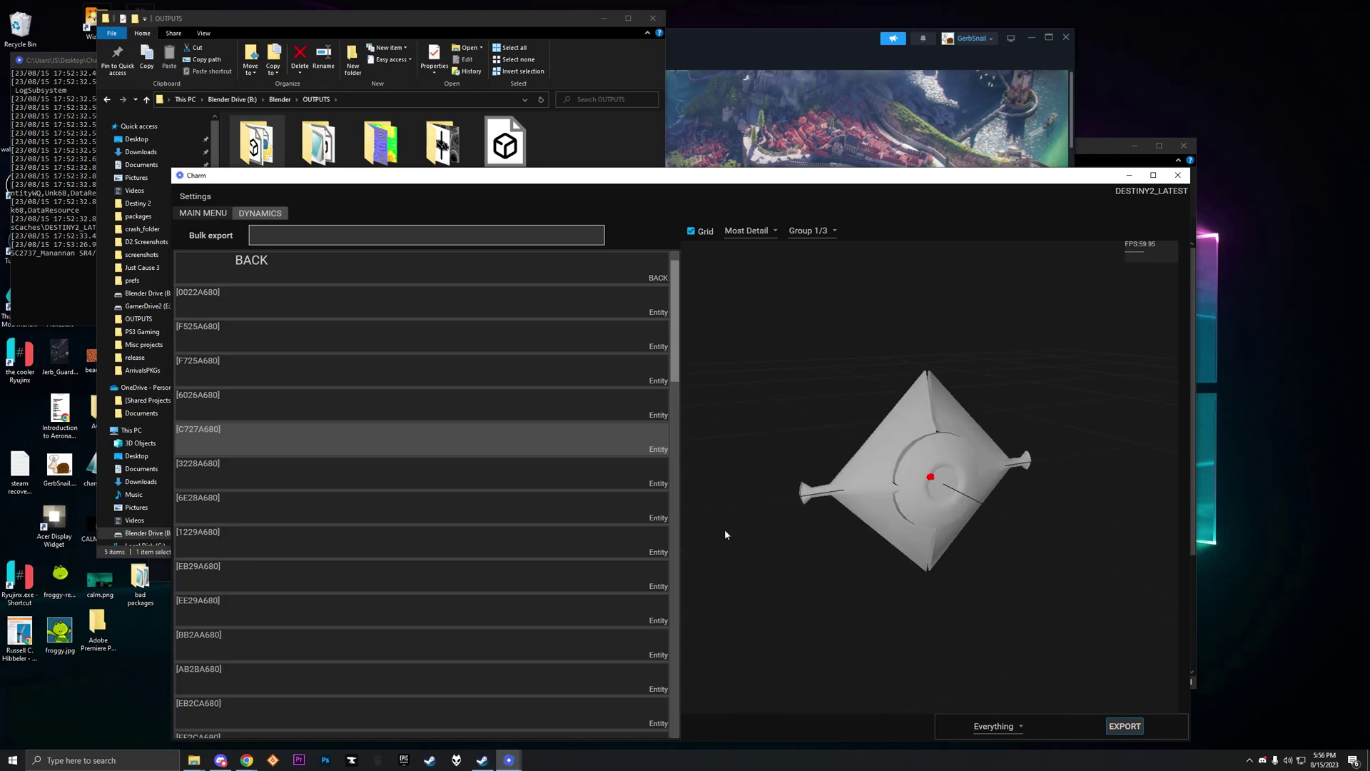
pyautogui.click(589, 467)
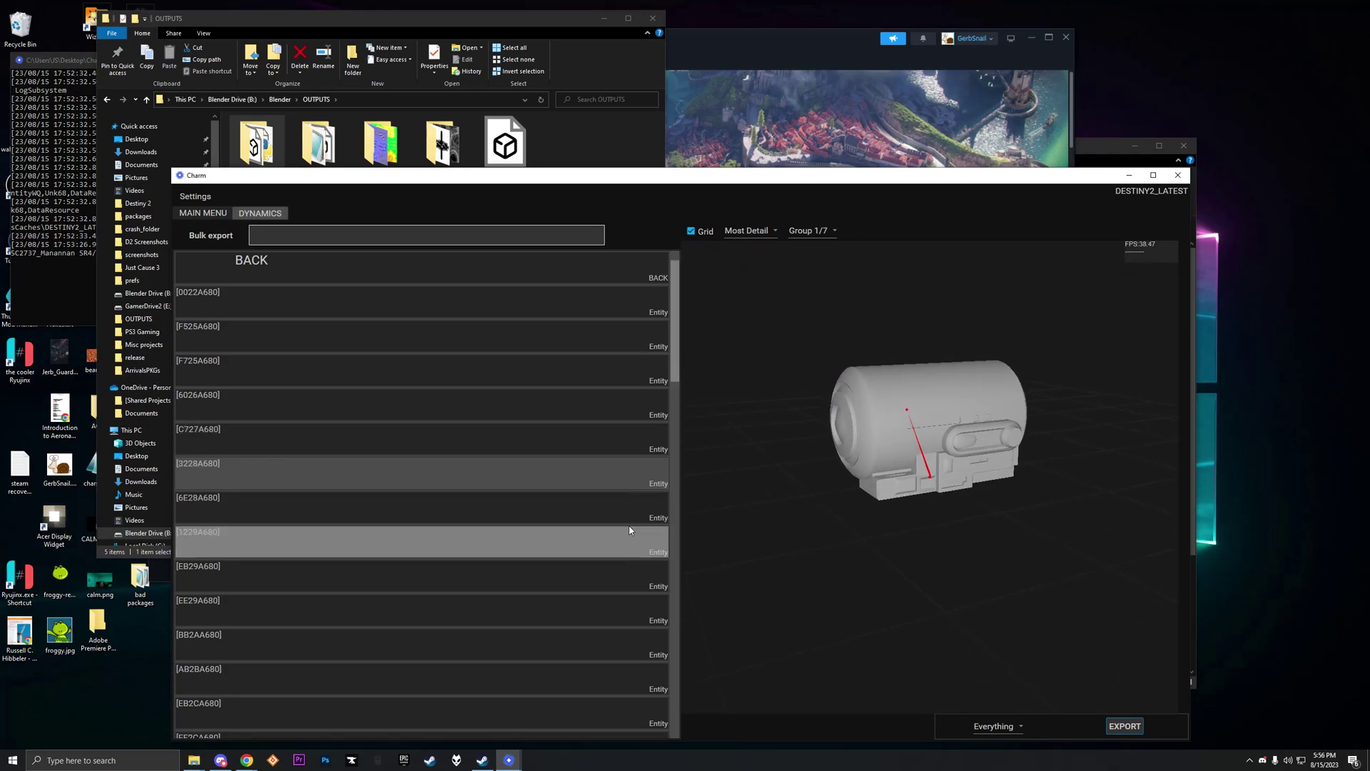
pyautogui.click(623, 512)
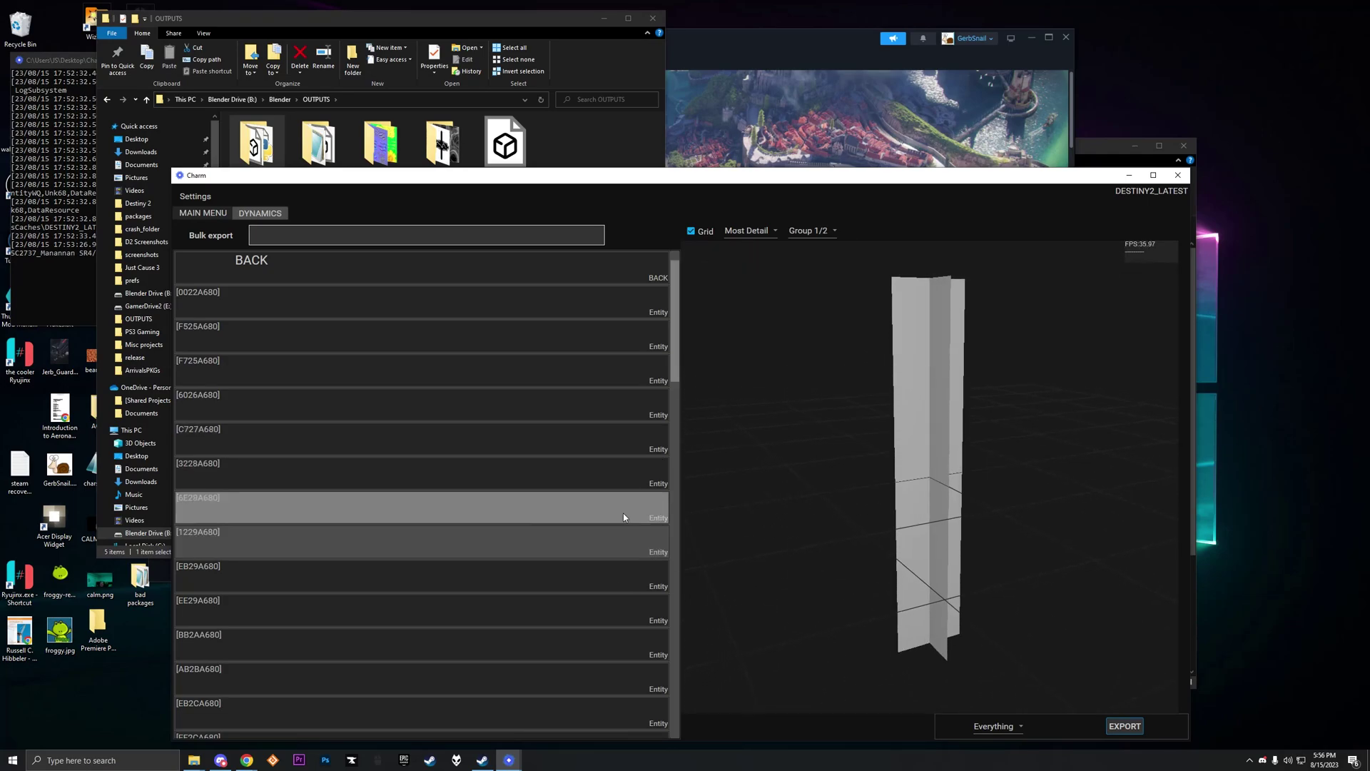
pyautogui.click(595, 602)
pyautogui.click(595, 585)
pyautogui.scroll(-4, 607, 570)
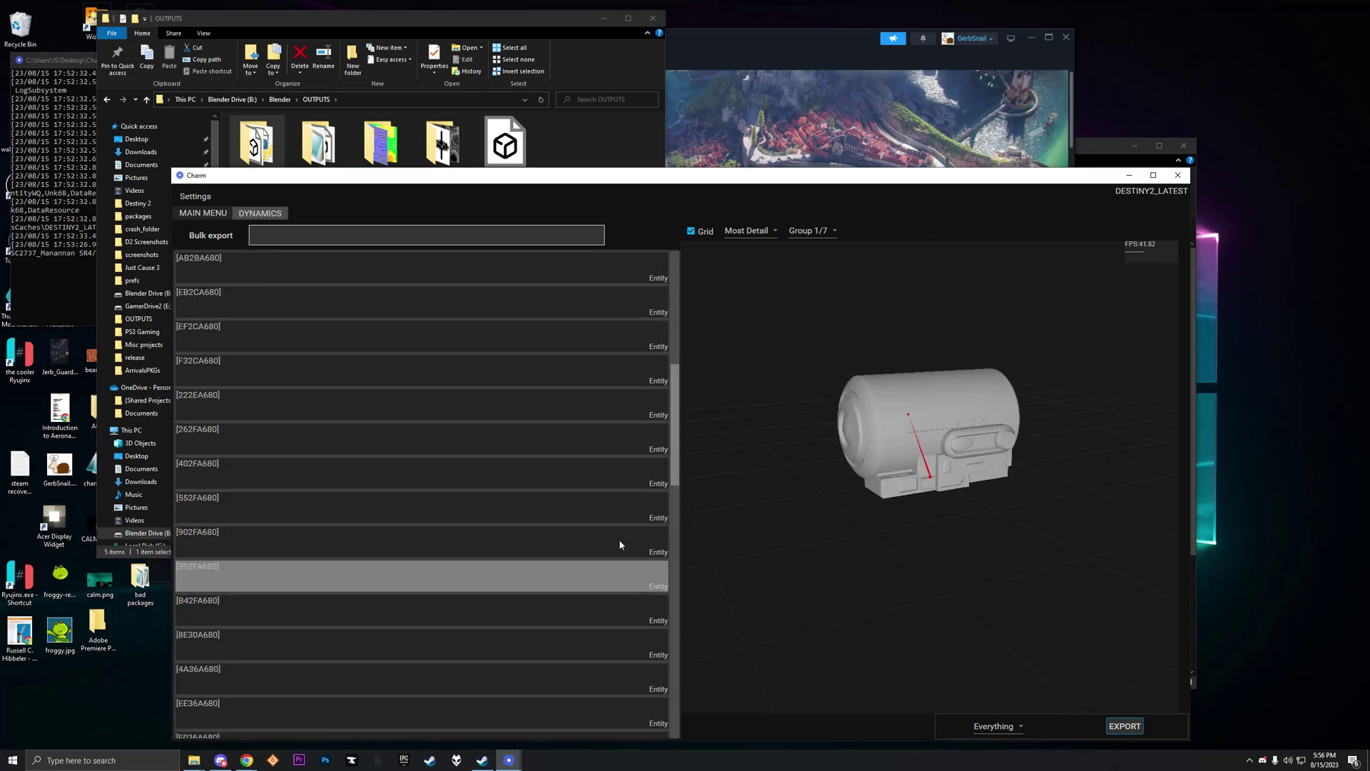
# Step: Preview further entities including 0737A680 and 0937A680, then scroll back to the top
pyautogui.click(606, 506)
pyautogui.click(589, 610)
pyautogui.scroll(-4, 571, 567)
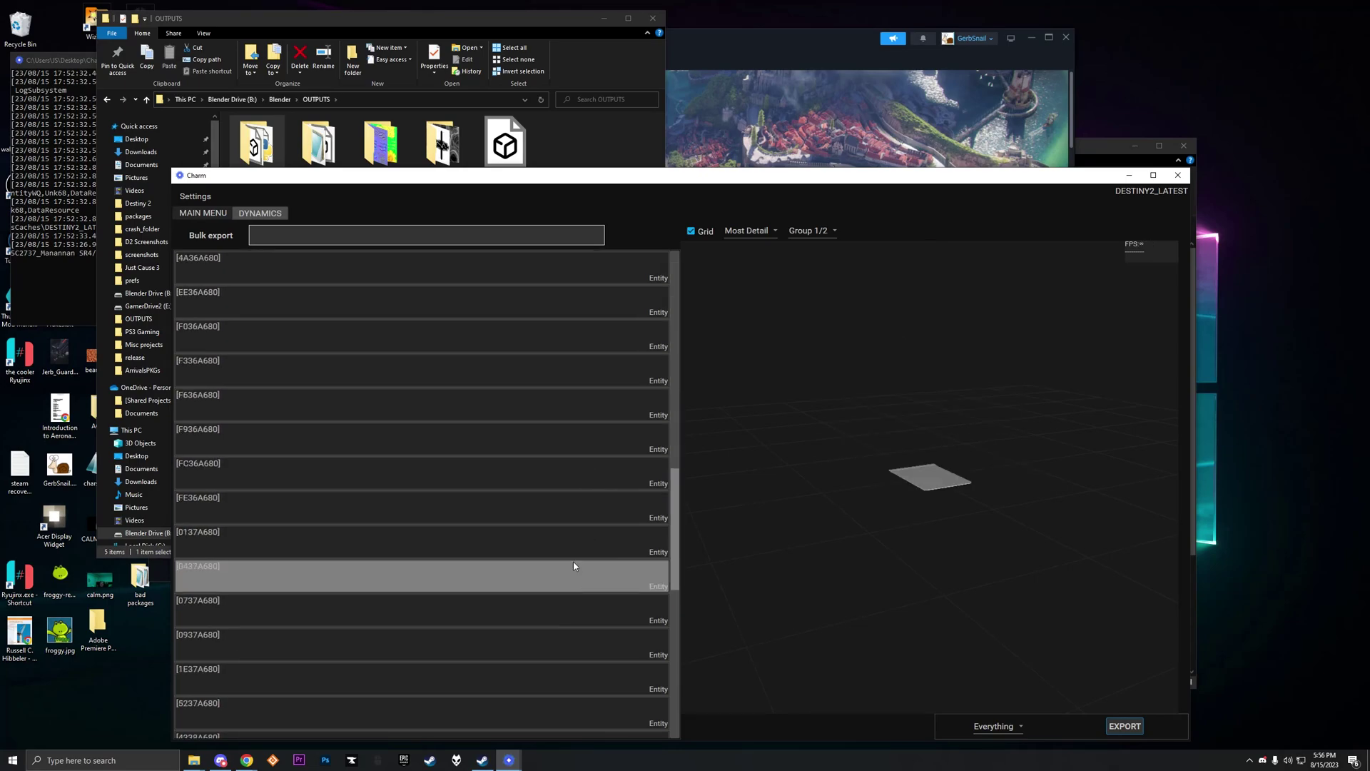
pyautogui.click(551, 615)
pyautogui.click(546, 644)
pyautogui.scroll(-5, 549, 626)
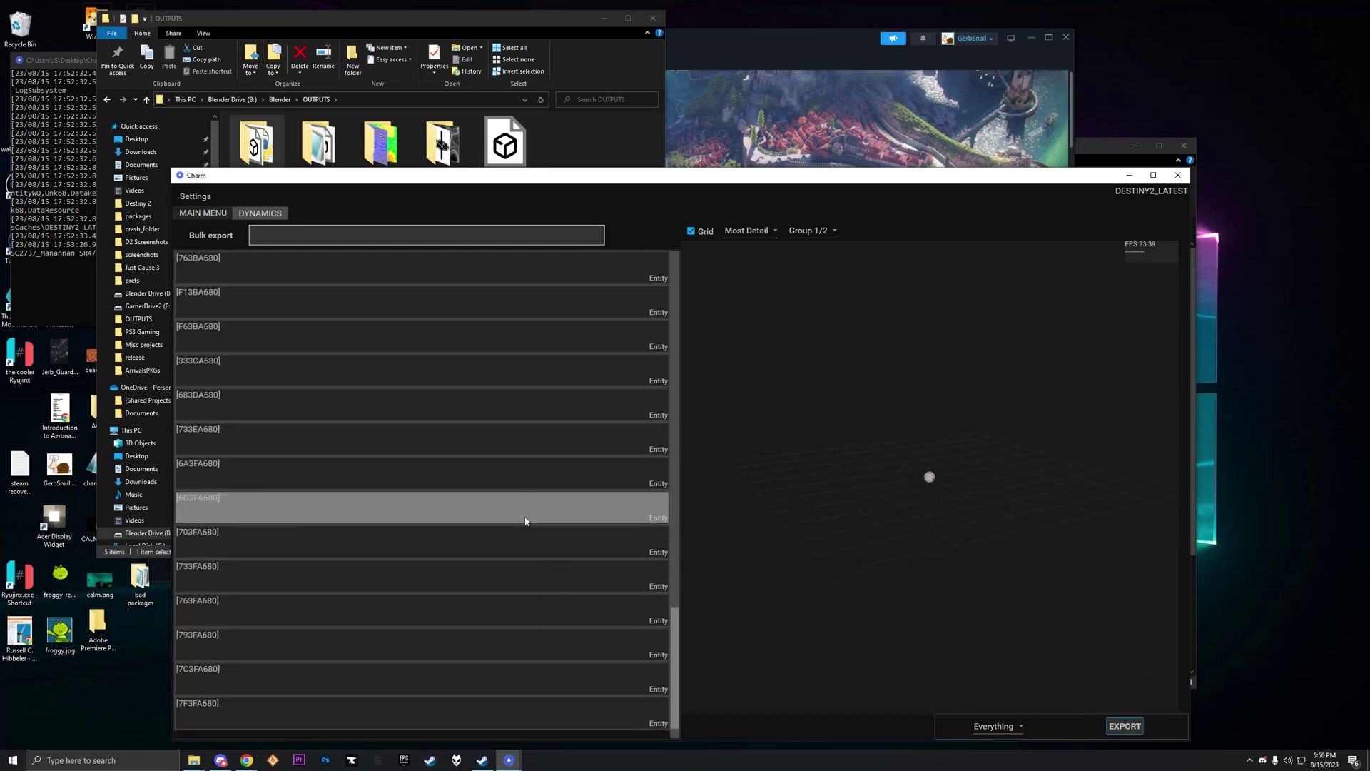
pyautogui.scroll(5, 528, 638)
pyautogui.scroll(4, 520, 611)
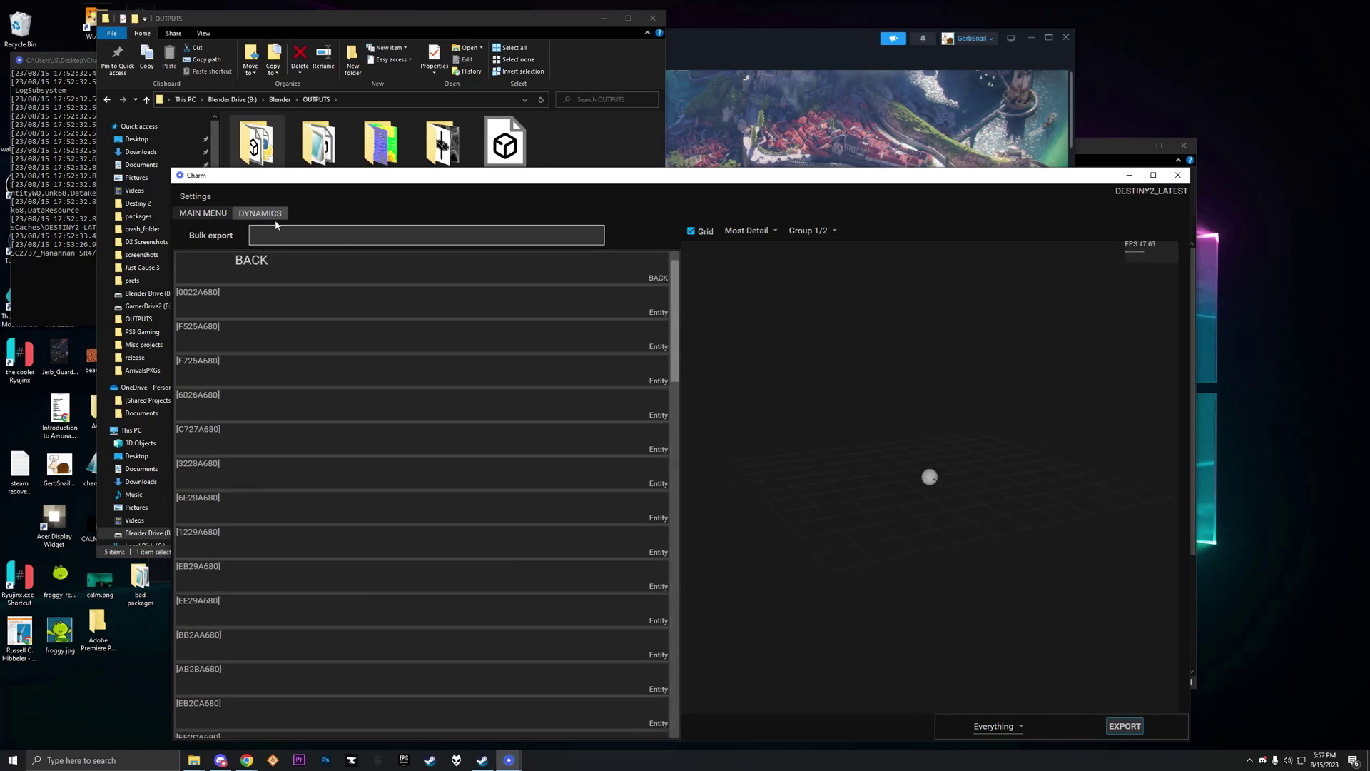
# Step: Close the Dynamics tab and scroll through the Static model packages list
pyautogui.click(257, 264)
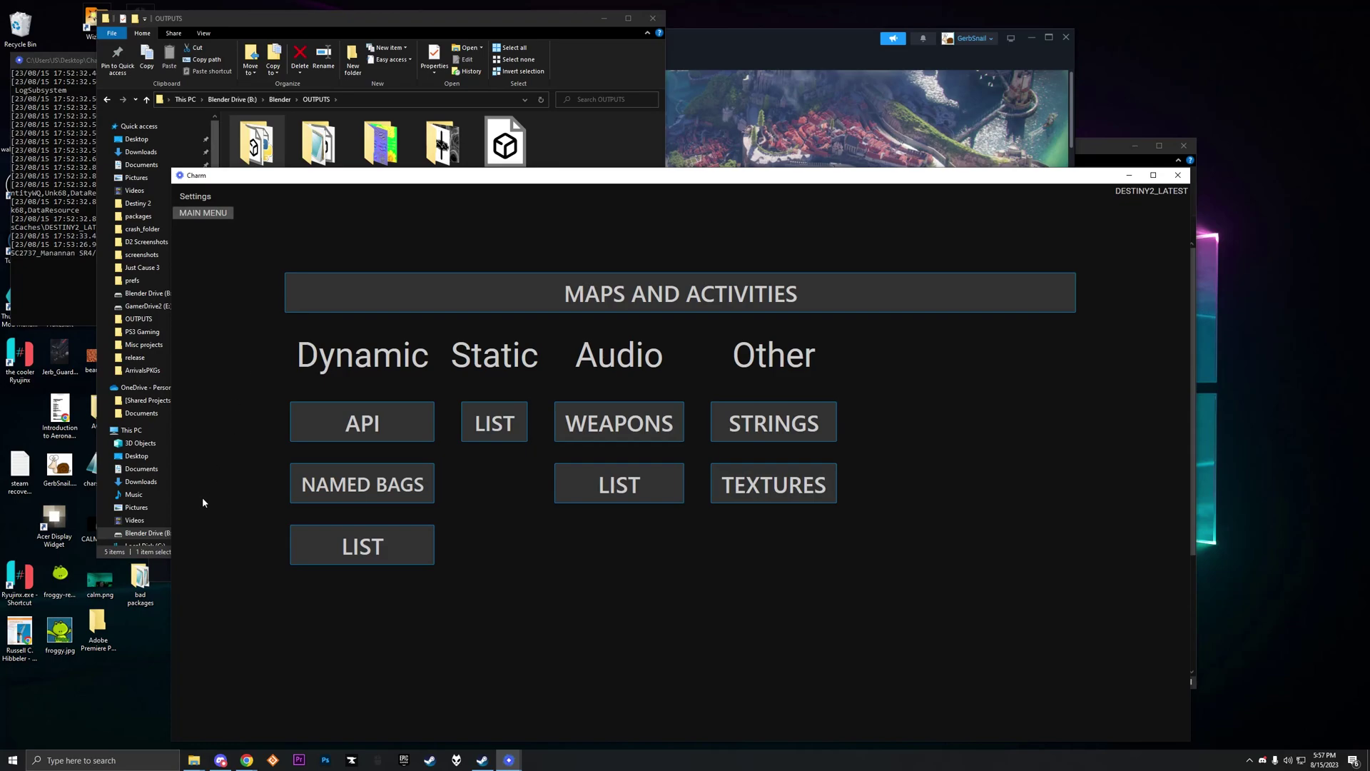
pyautogui.click(498, 422)
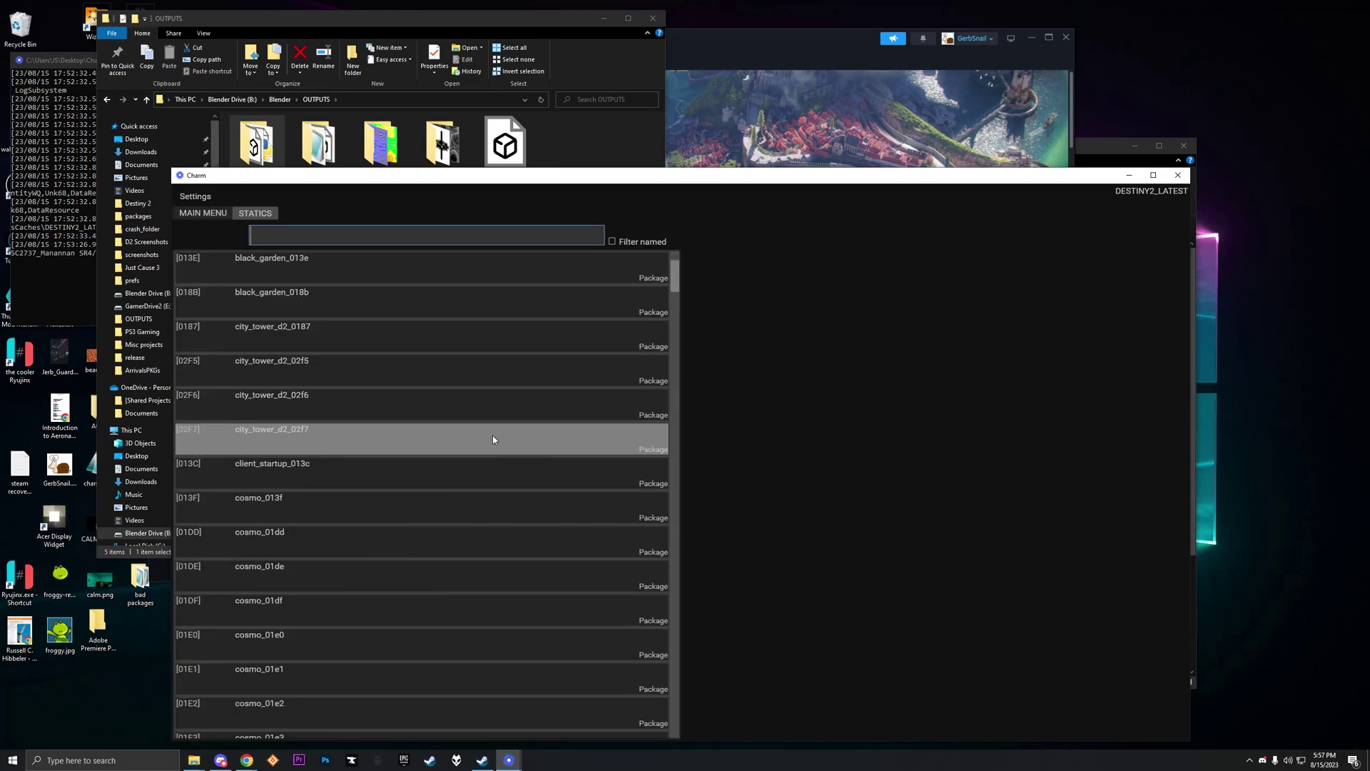
pyautogui.scroll(-5, 447, 539)
pyautogui.scroll(-15, 442, 553)
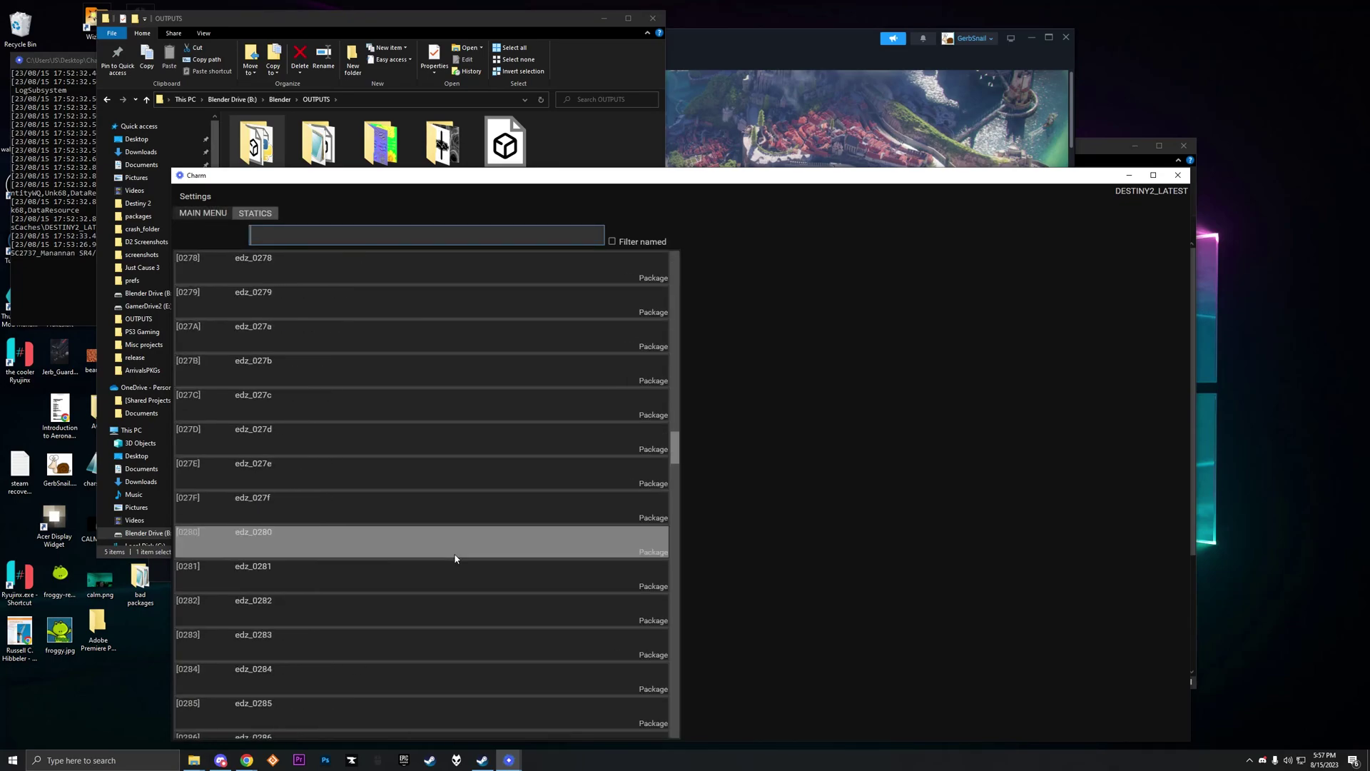
pyautogui.scroll(-15, 421, 558)
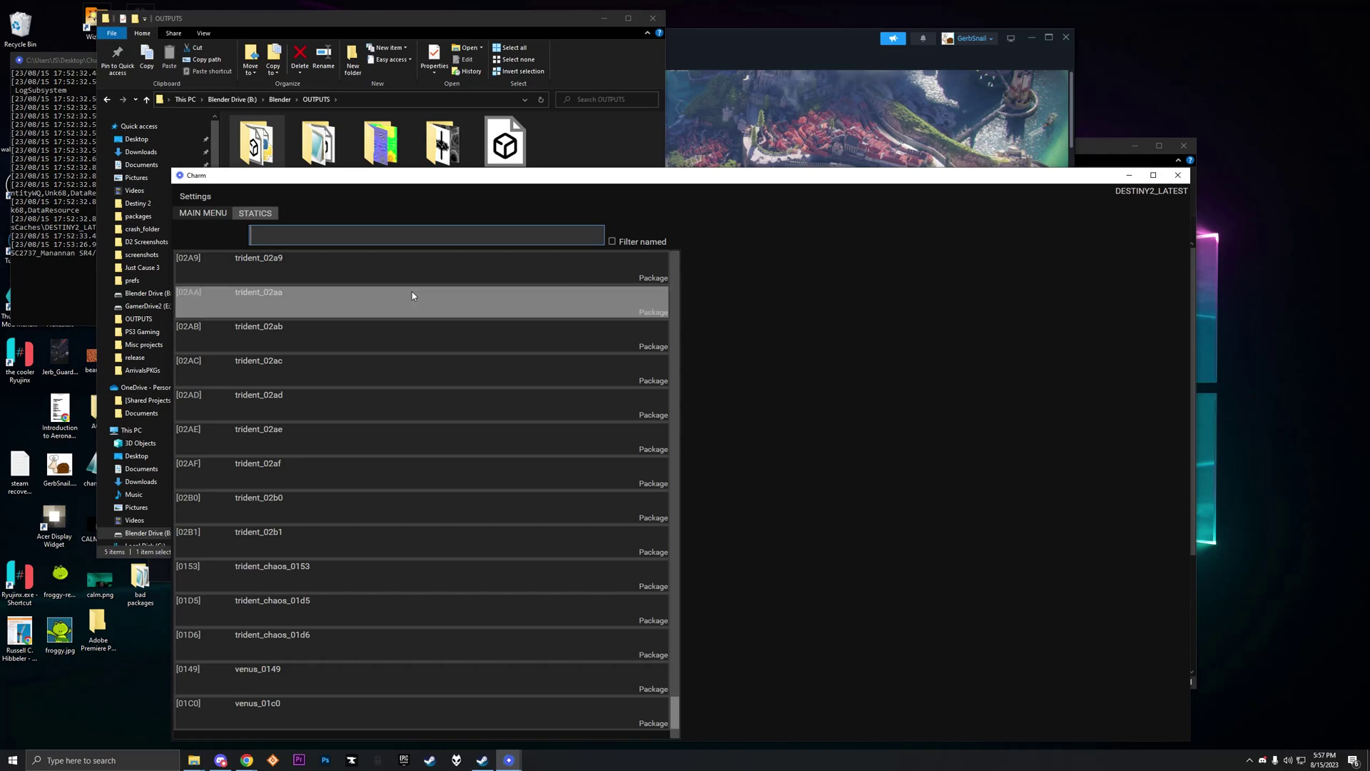
# Step: Open trident_02a9 and preview static model C93CD580, rotating it, plus the next two models
pyautogui.click(414, 264)
pyautogui.click(290, 267)
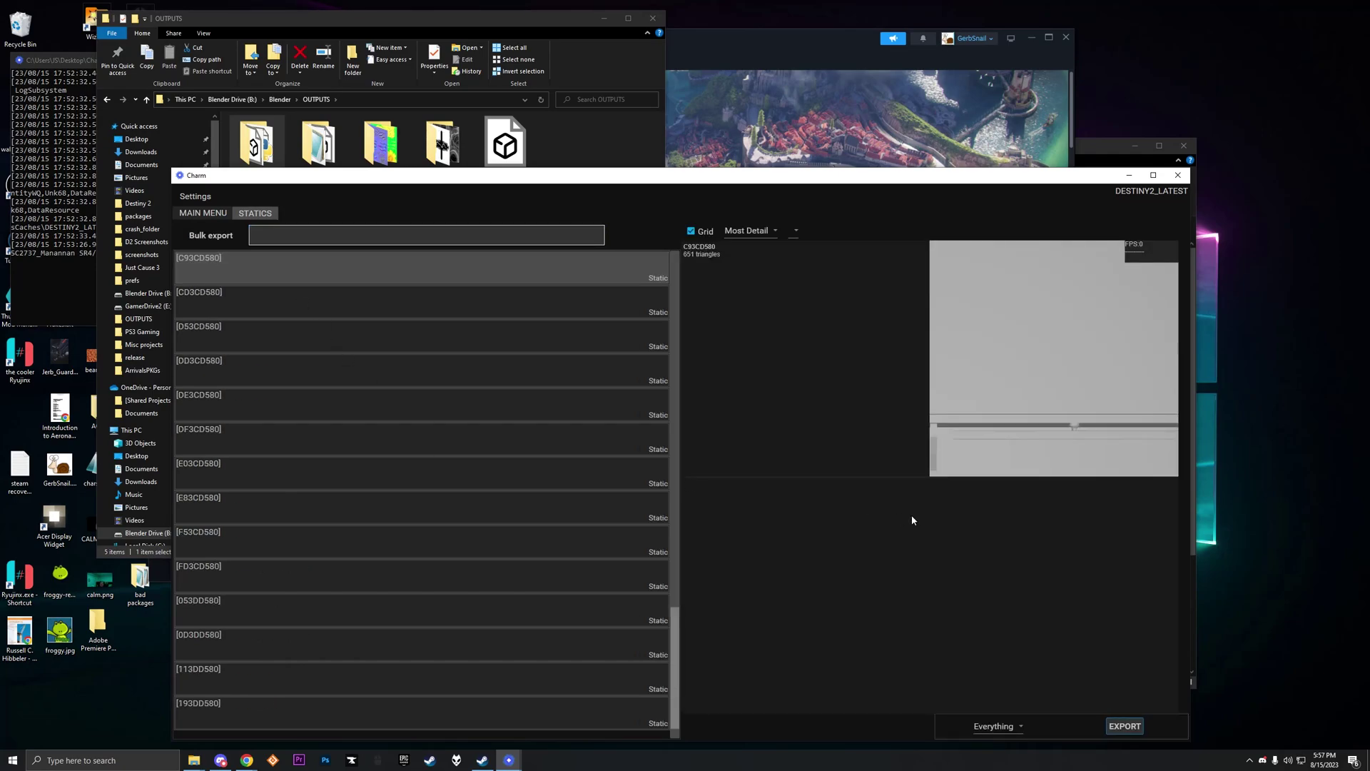
pyautogui.moveTo(910, 515); pyautogui.dragTo(856, 419, button='right')
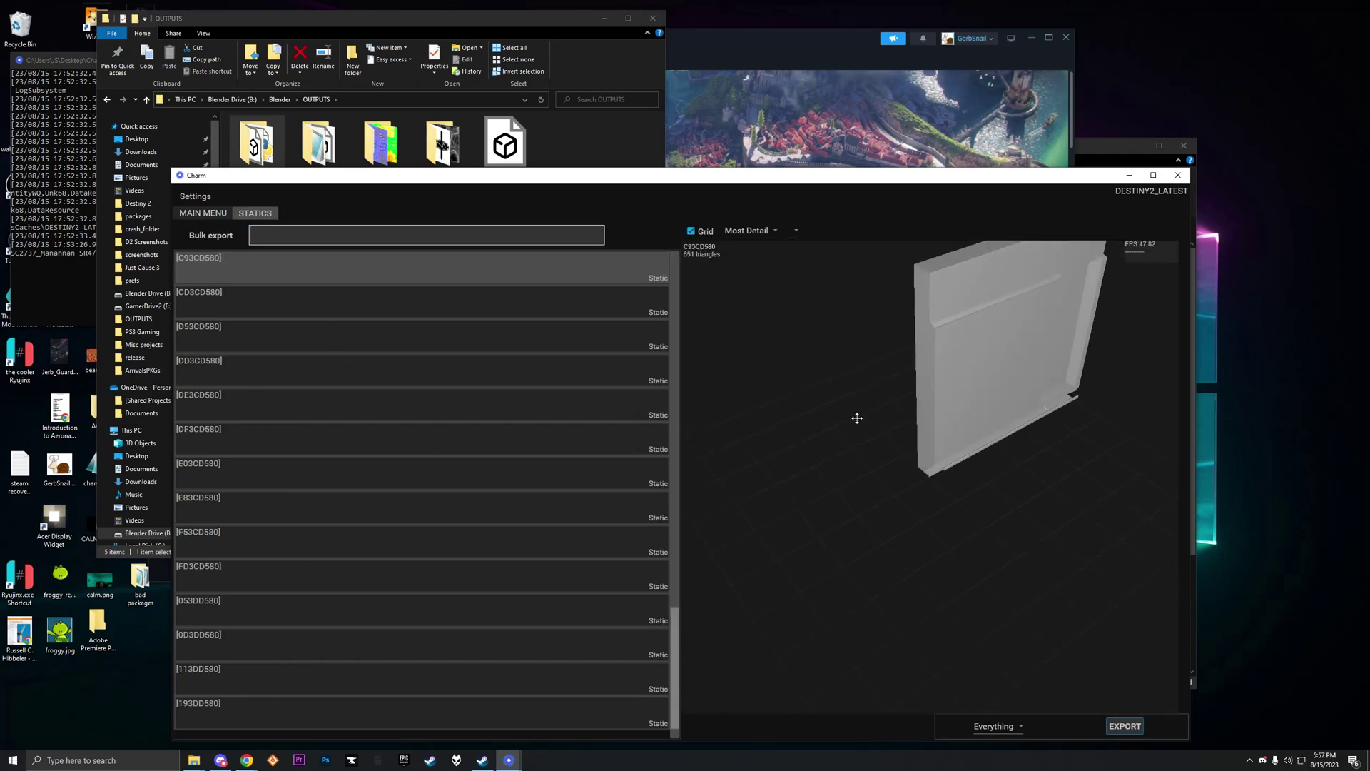
pyautogui.click(570, 314)
pyautogui.click(568, 344)
# Step: Preview static models E03CD580, FD3CD580 and 0D3DD580, then close the Statics tab
pyautogui.click(554, 474)
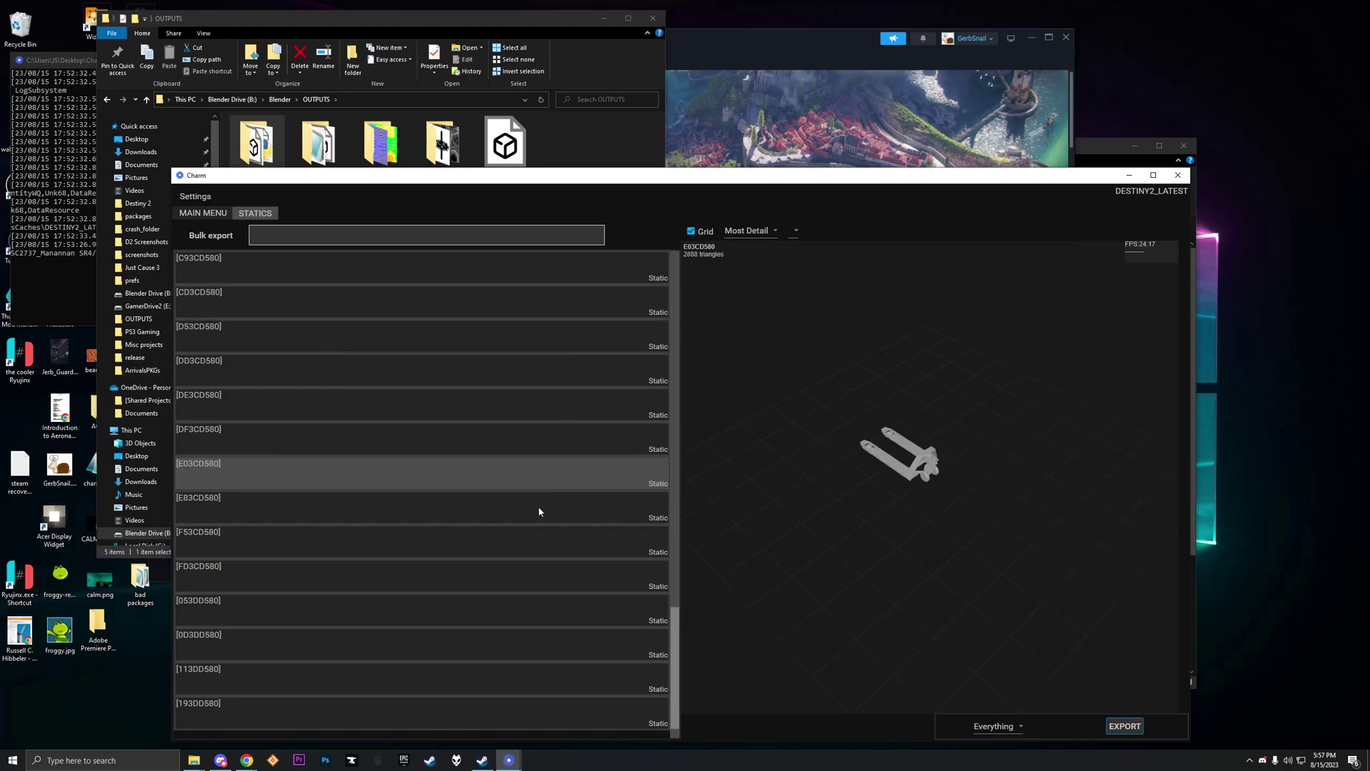
pyautogui.click(546, 570)
pyautogui.moveTo(846, 490)
pyautogui.mouseDown(button='right')
pyautogui.moveTo(902, 474)
pyautogui.moveTo(871, 492)
pyautogui.mouseUp(button='right')
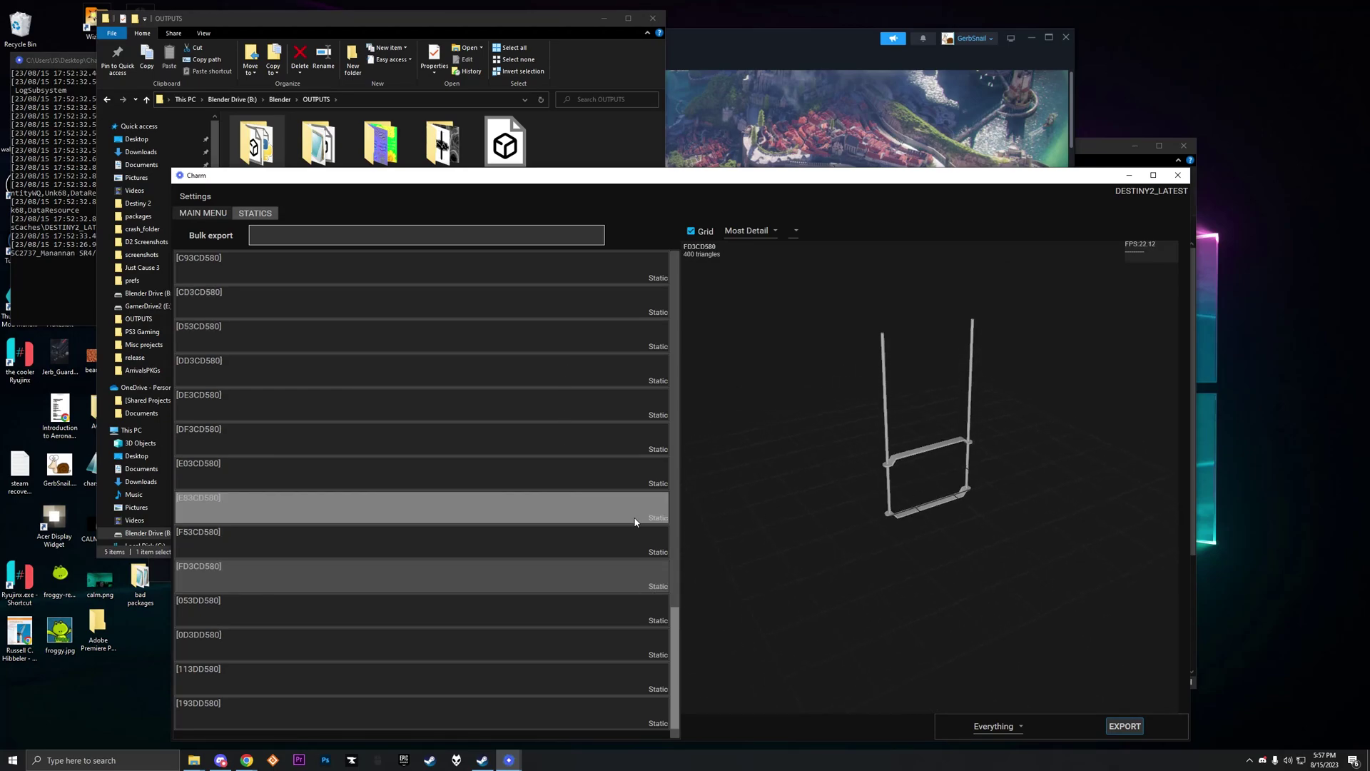
pyautogui.click(608, 640)
pyautogui.click(525, 480)
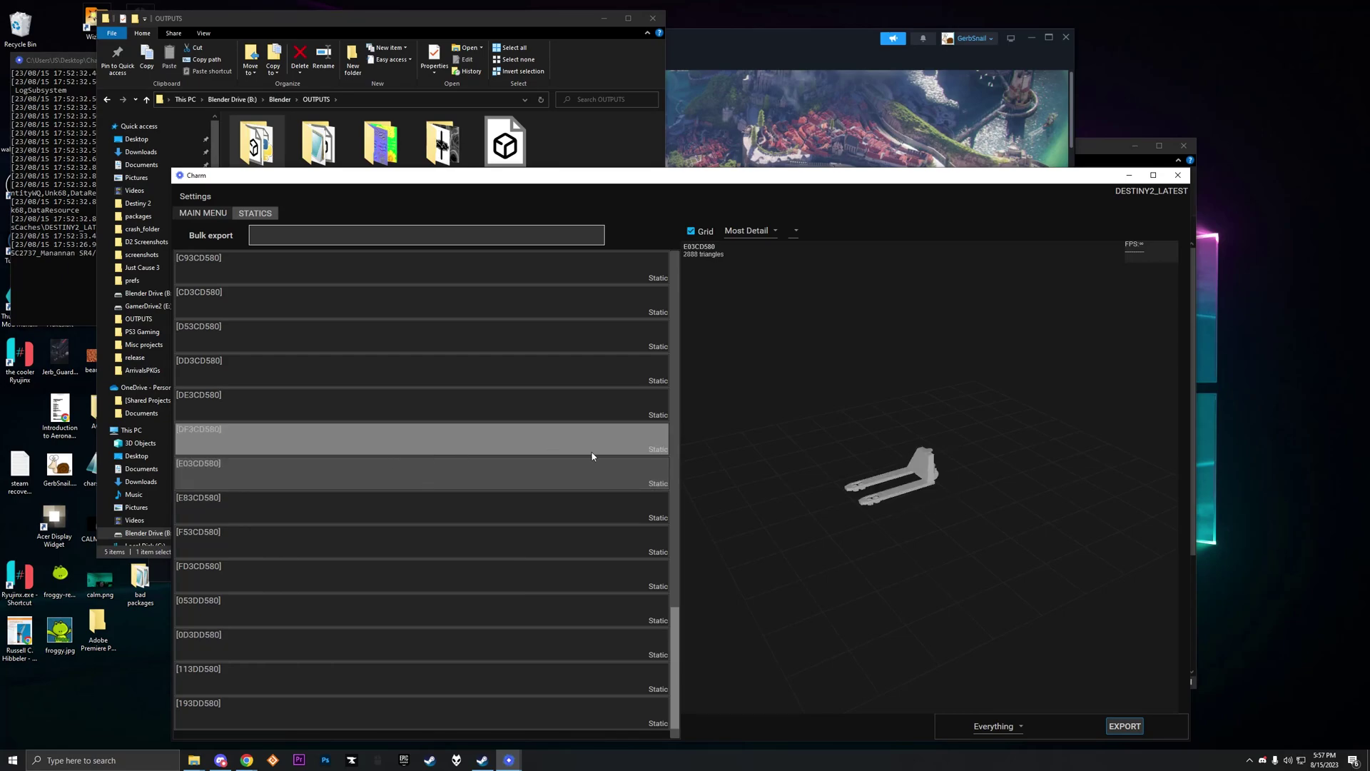
pyautogui.middleClick(269, 213)
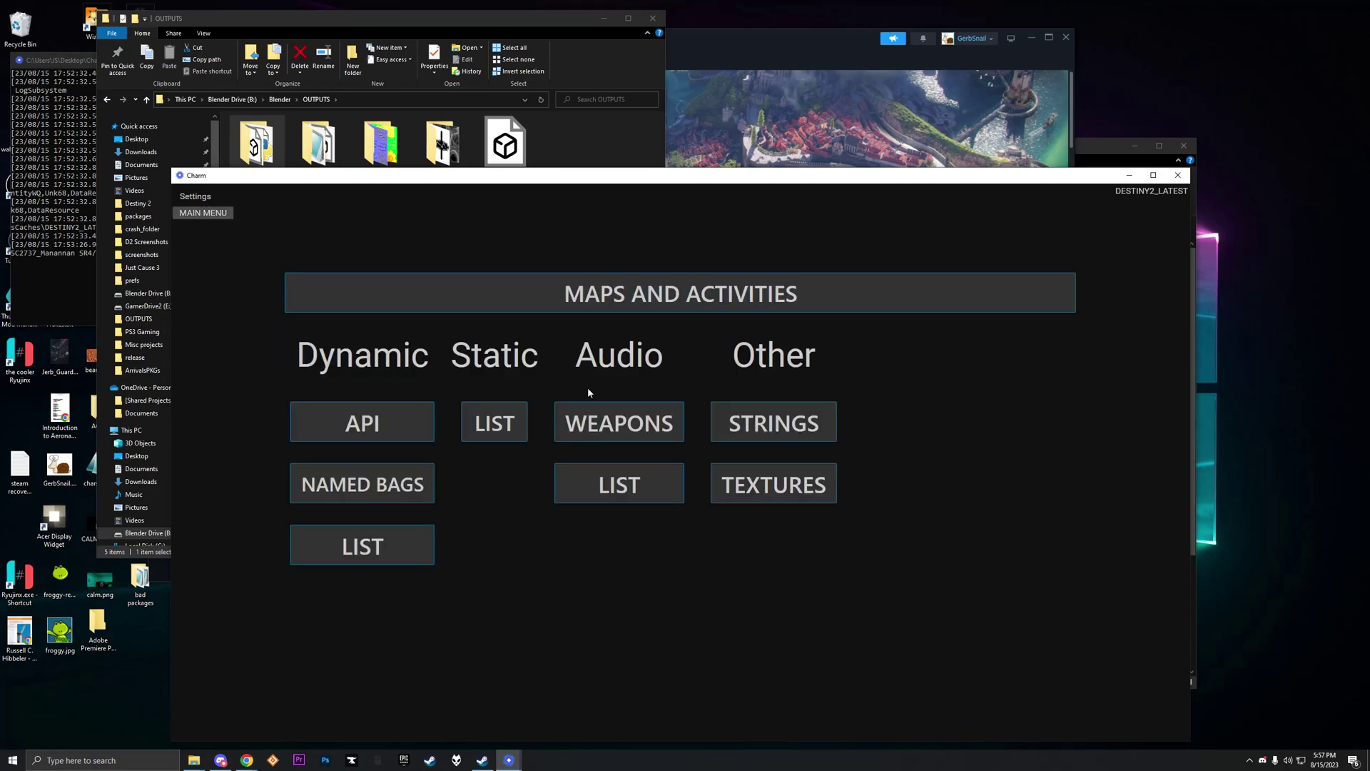
pyautogui.click(617, 426)
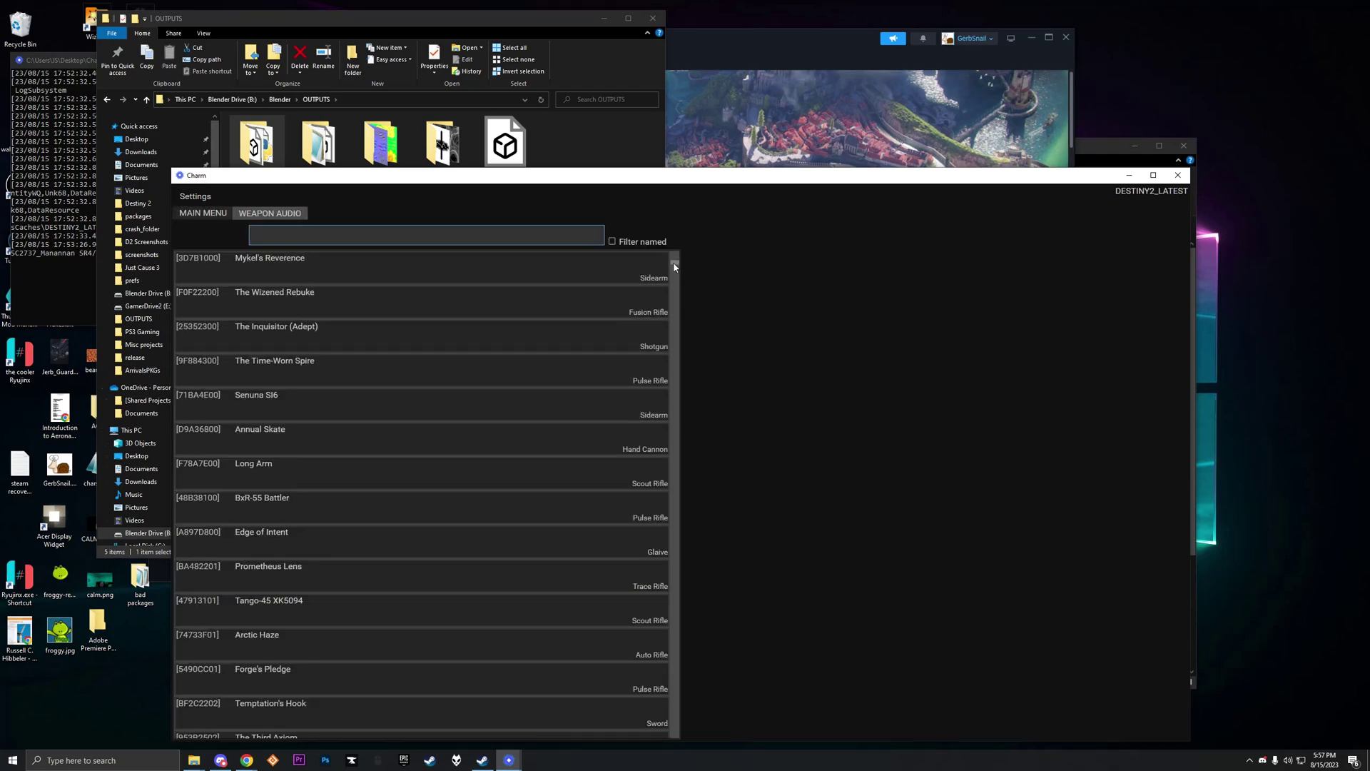
pyautogui.moveTo(674, 266); pyautogui.dragTo(658, 740)
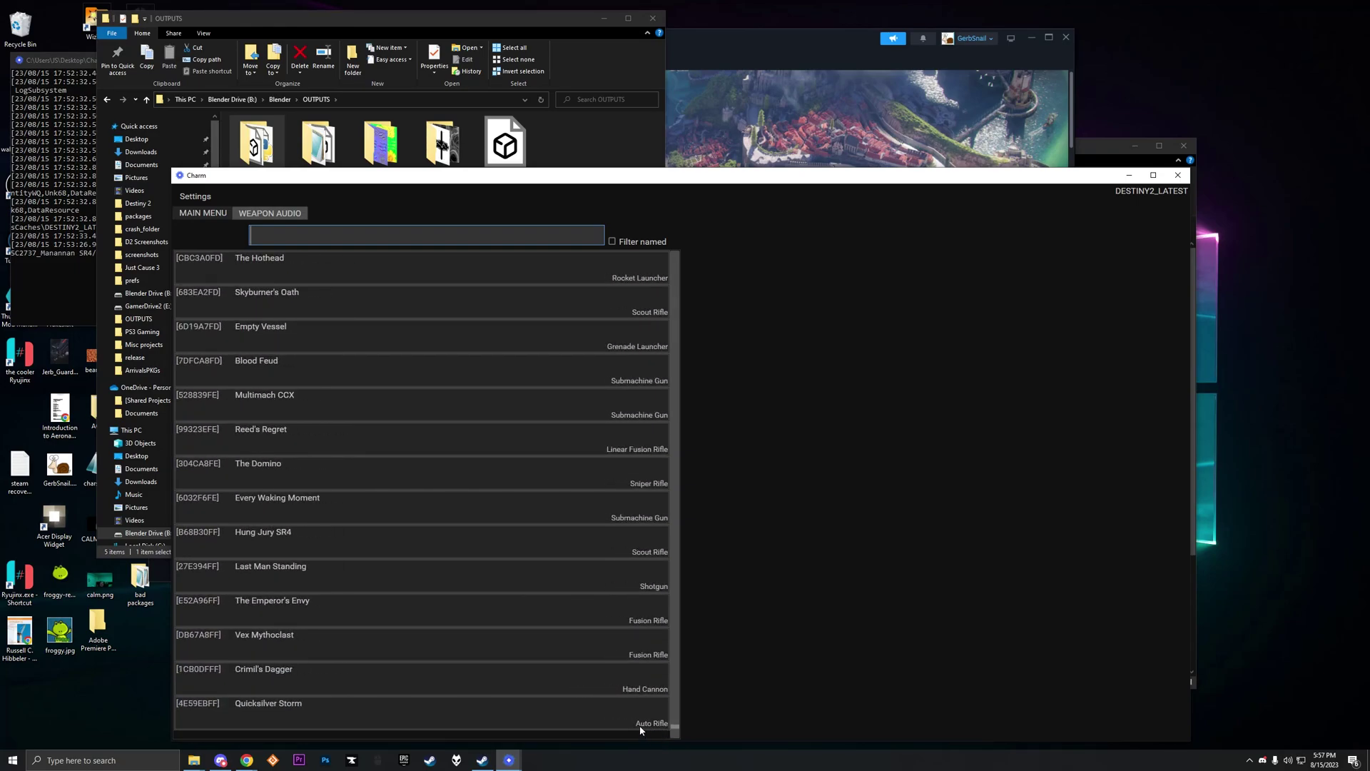
pyautogui.click(295, 446)
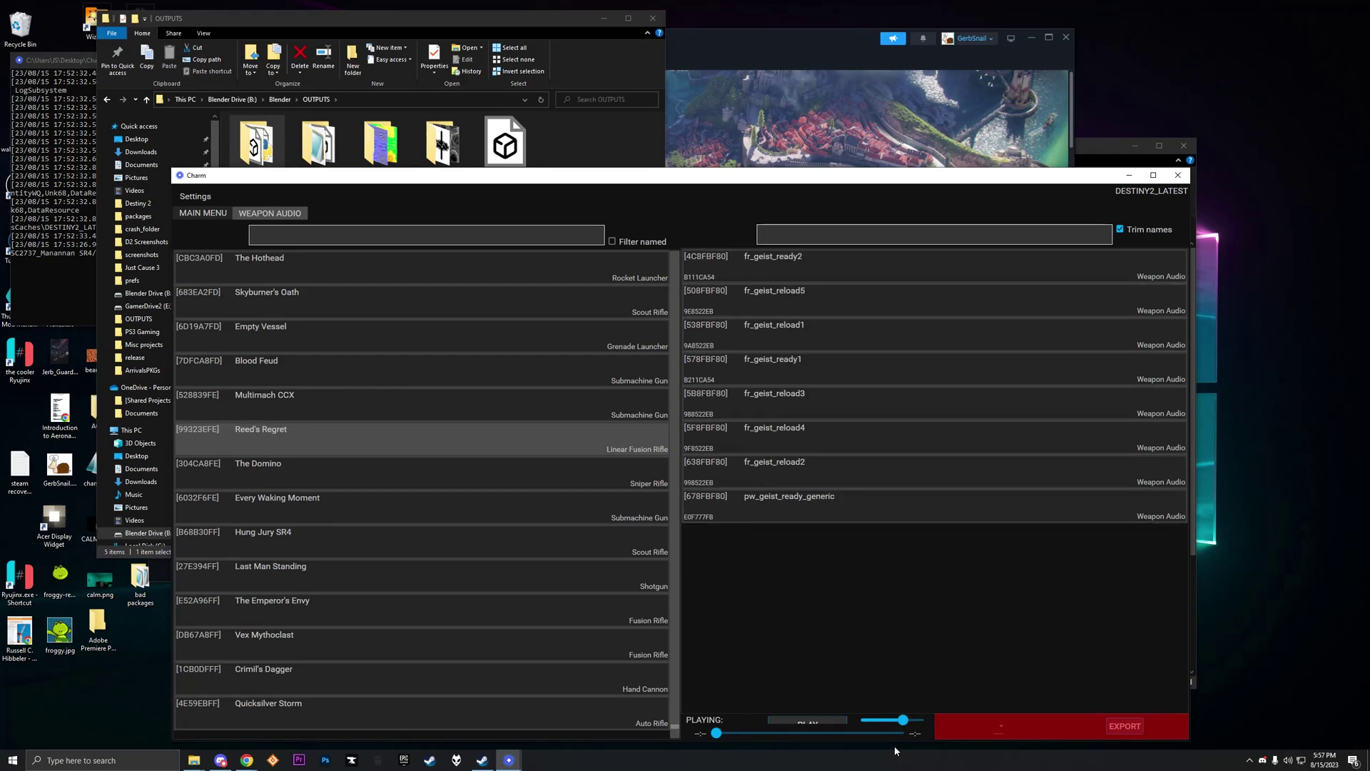
pyautogui.click(780, 263)
pyautogui.click(790, 304)
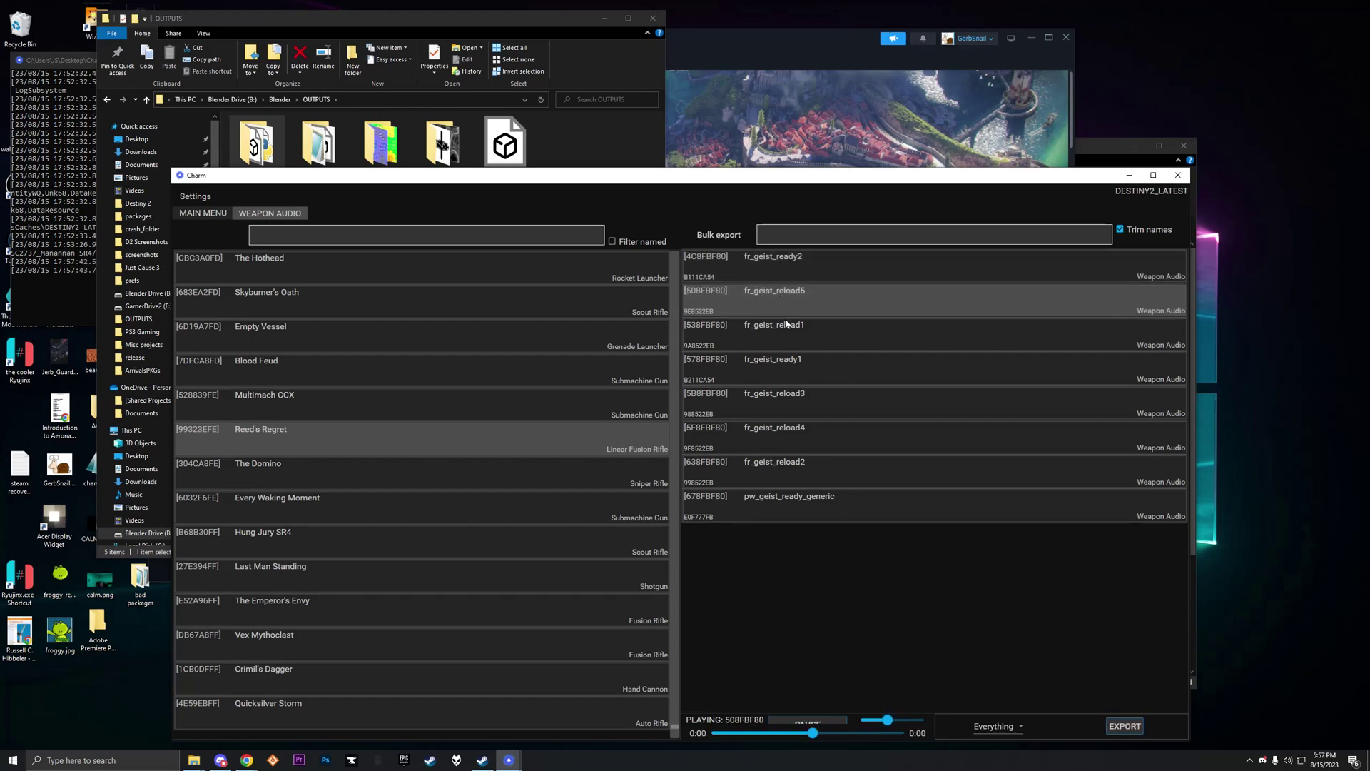
pyautogui.click(785, 404)
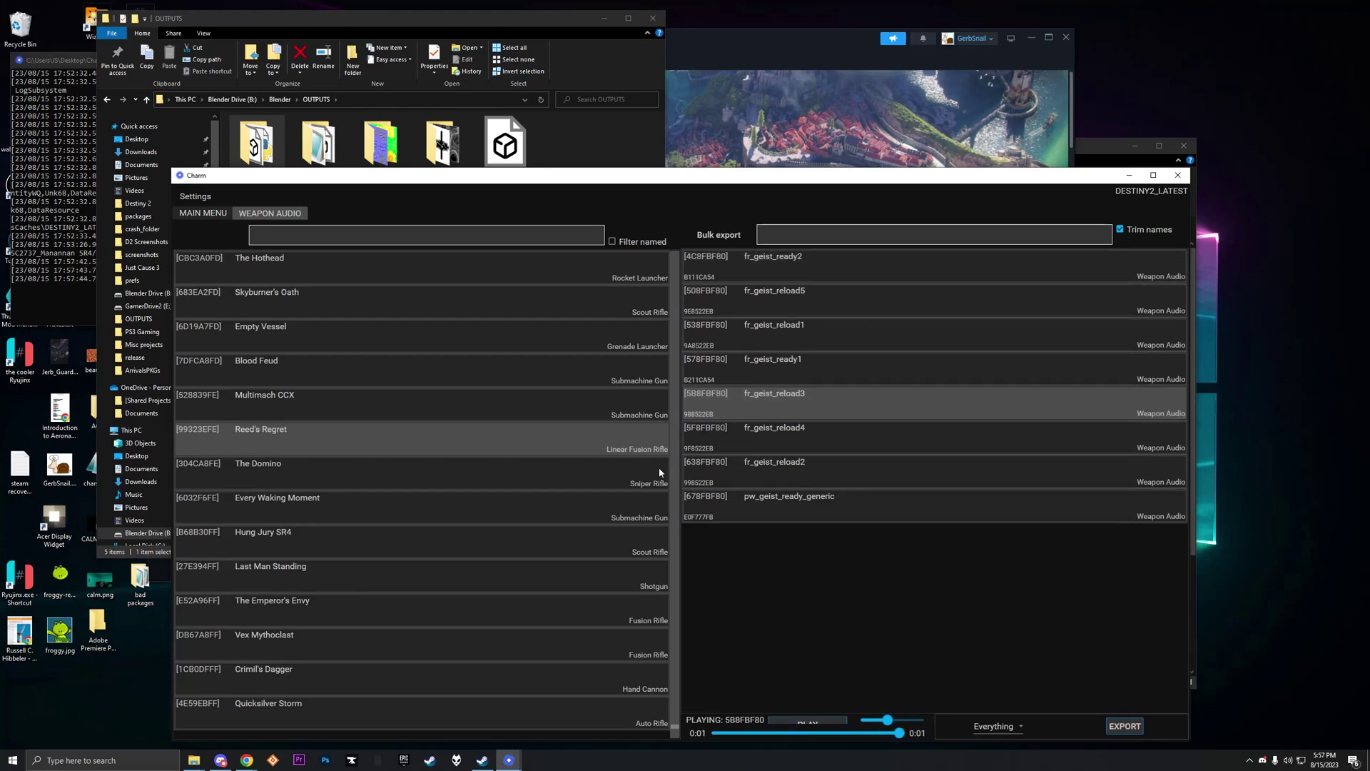
pyautogui.middleClick(254, 213)
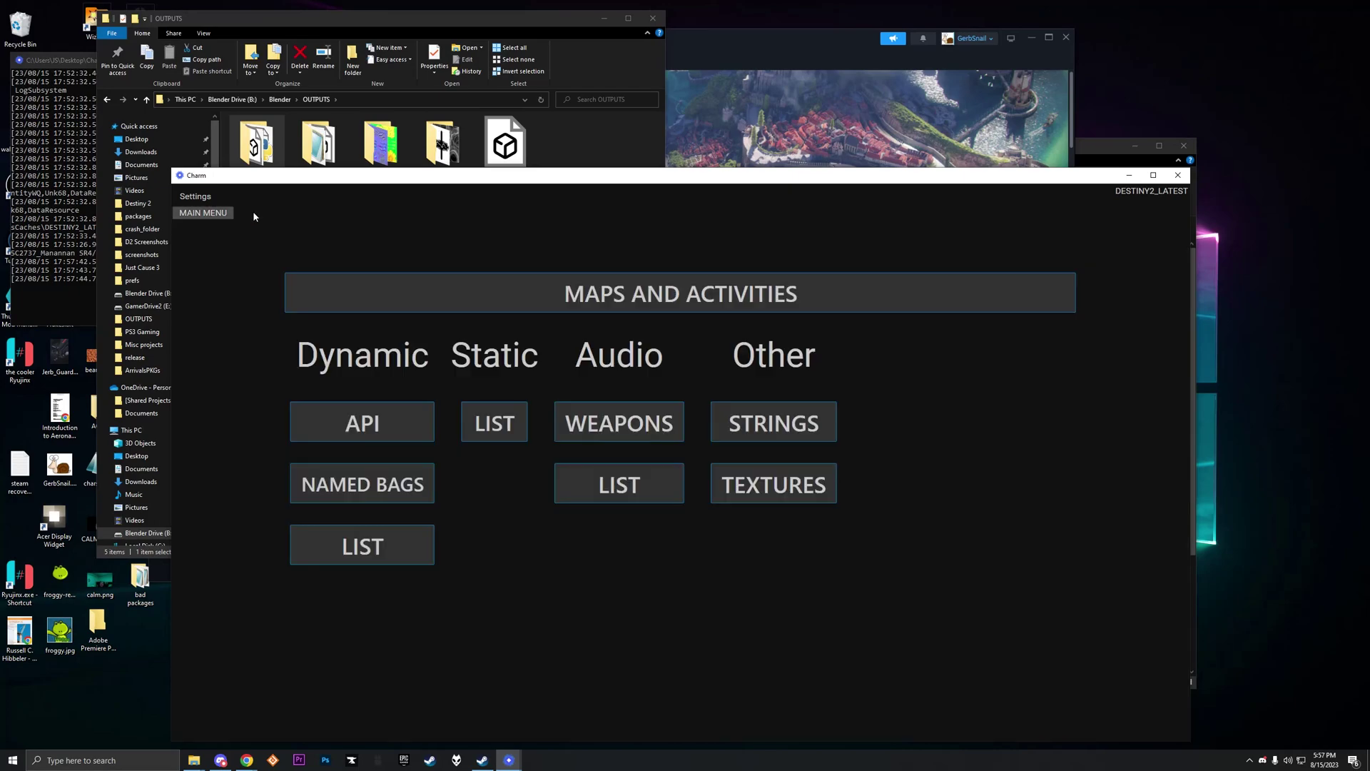
# Step: Open sound package sr_dialog_v6xx_018f_en, play clip 0EF4B180, and close the Sounds tab
pyautogui.click(667, 471)
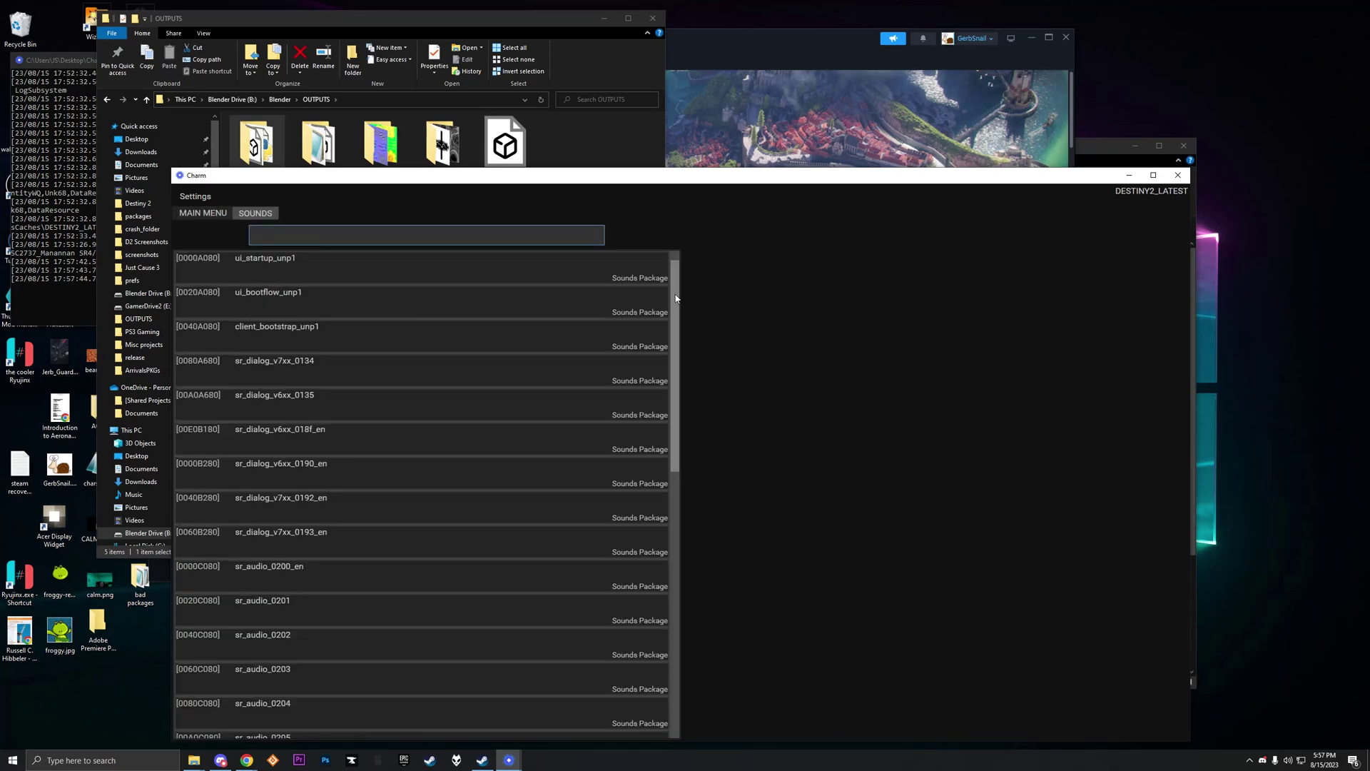
pyautogui.click(208, 213)
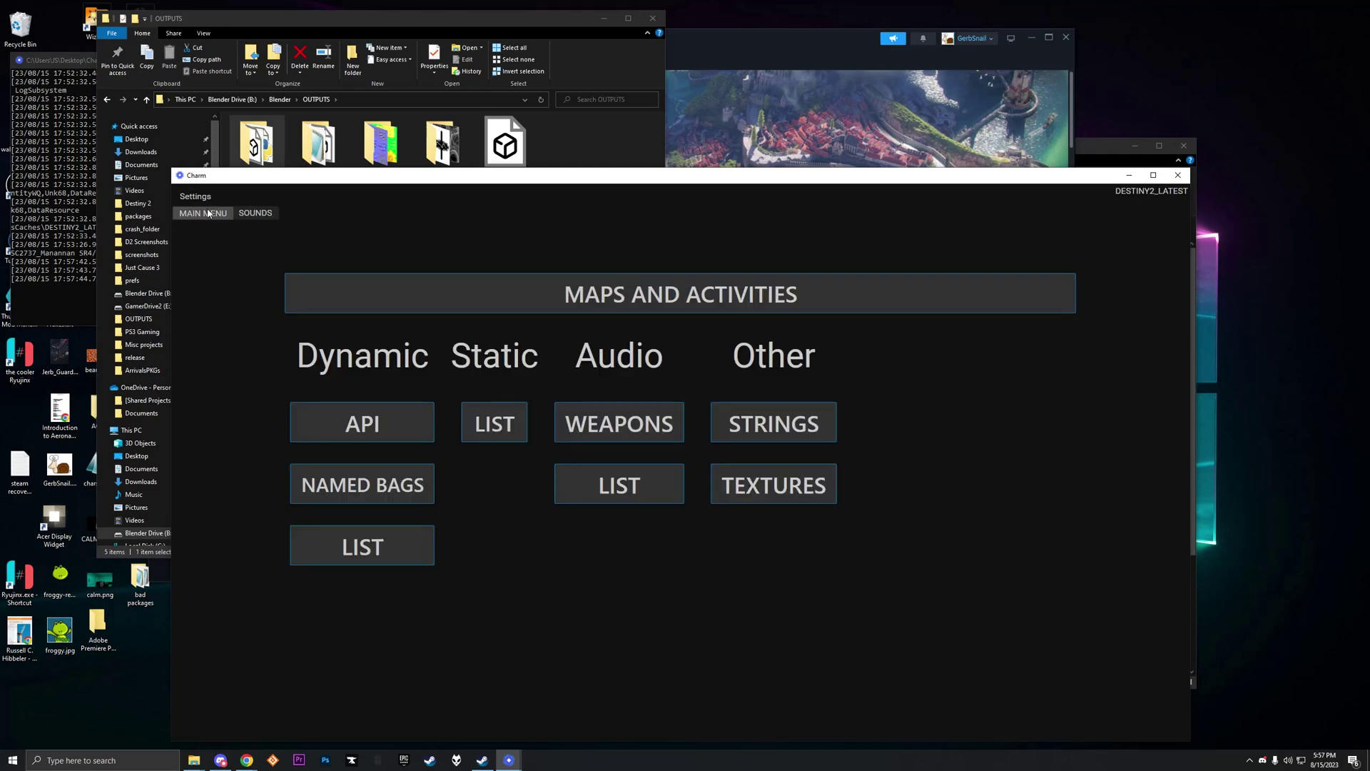
pyautogui.click(251, 212)
pyautogui.moveTo(679, 374); pyautogui.dragTo(647, 335)
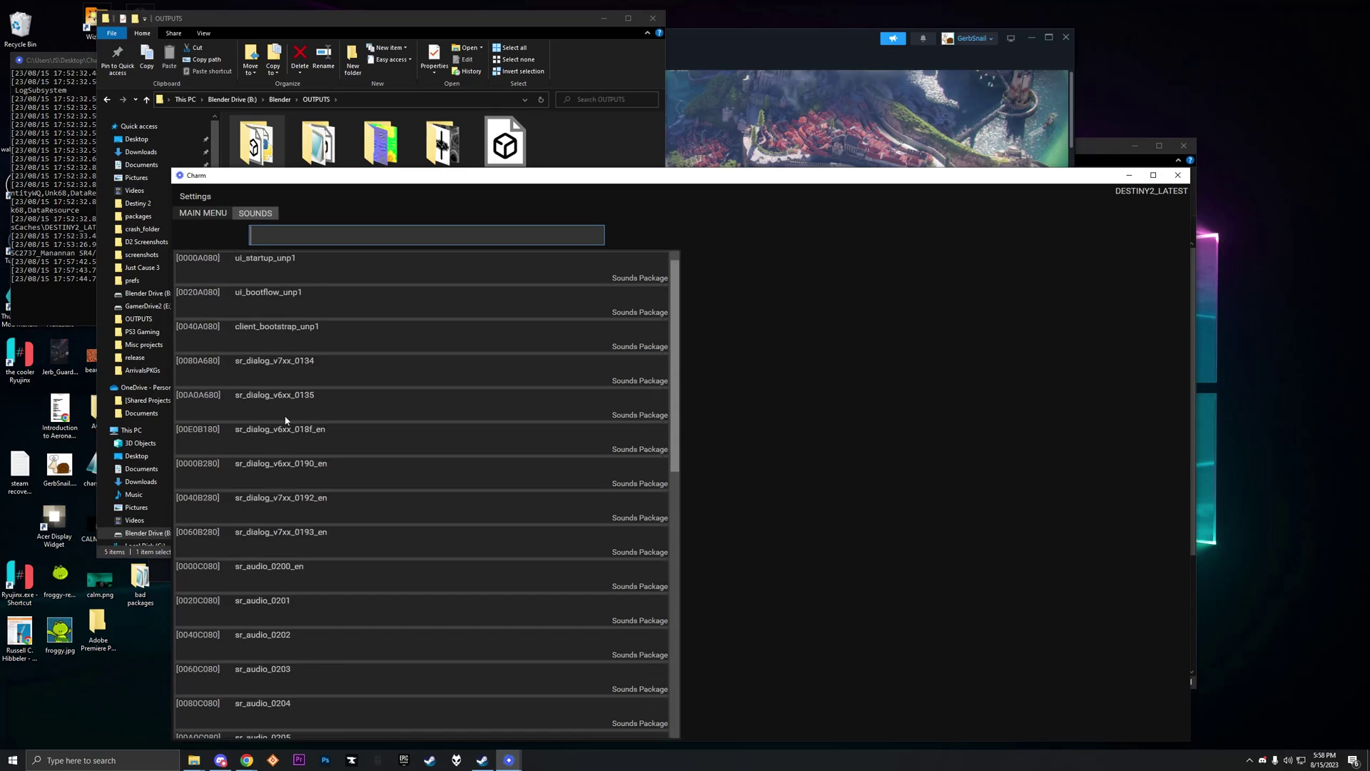
pyautogui.click(308, 443)
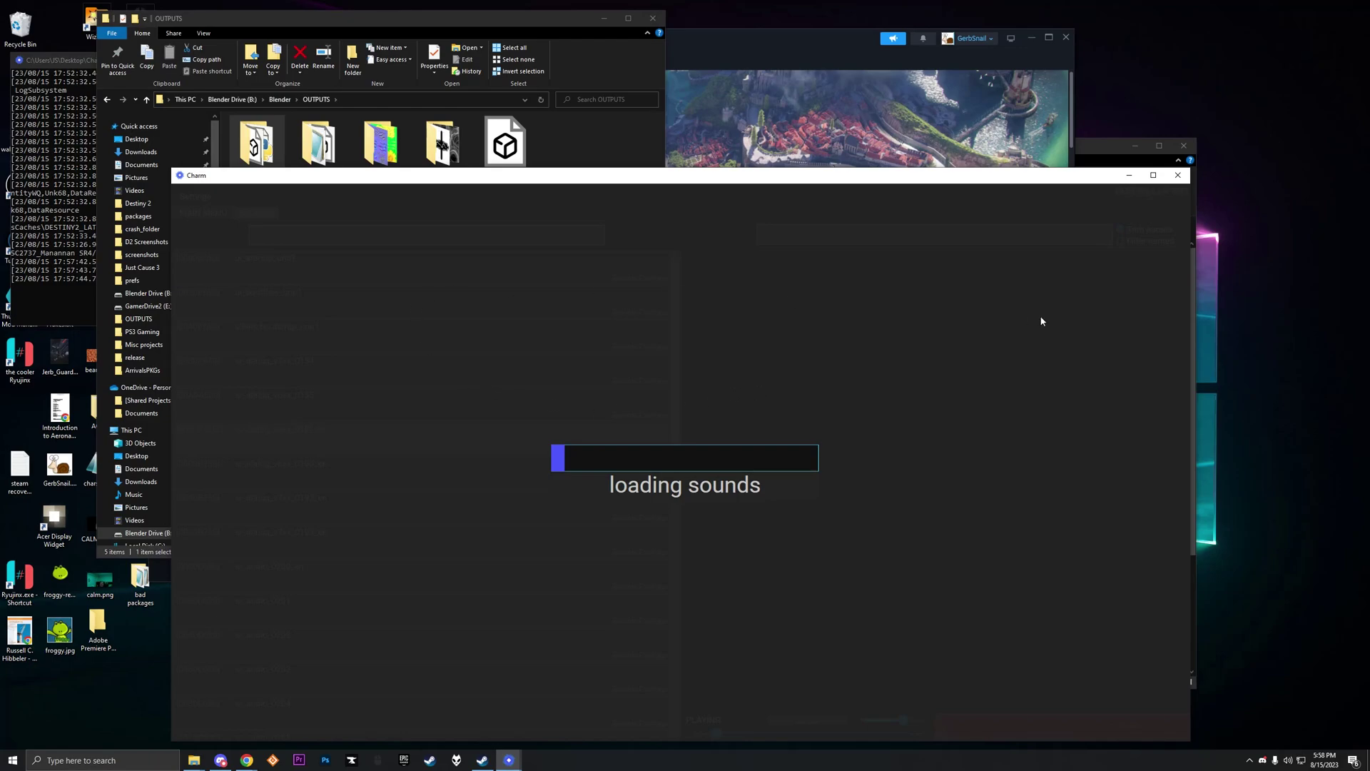
pyautogui.click(819, 331)
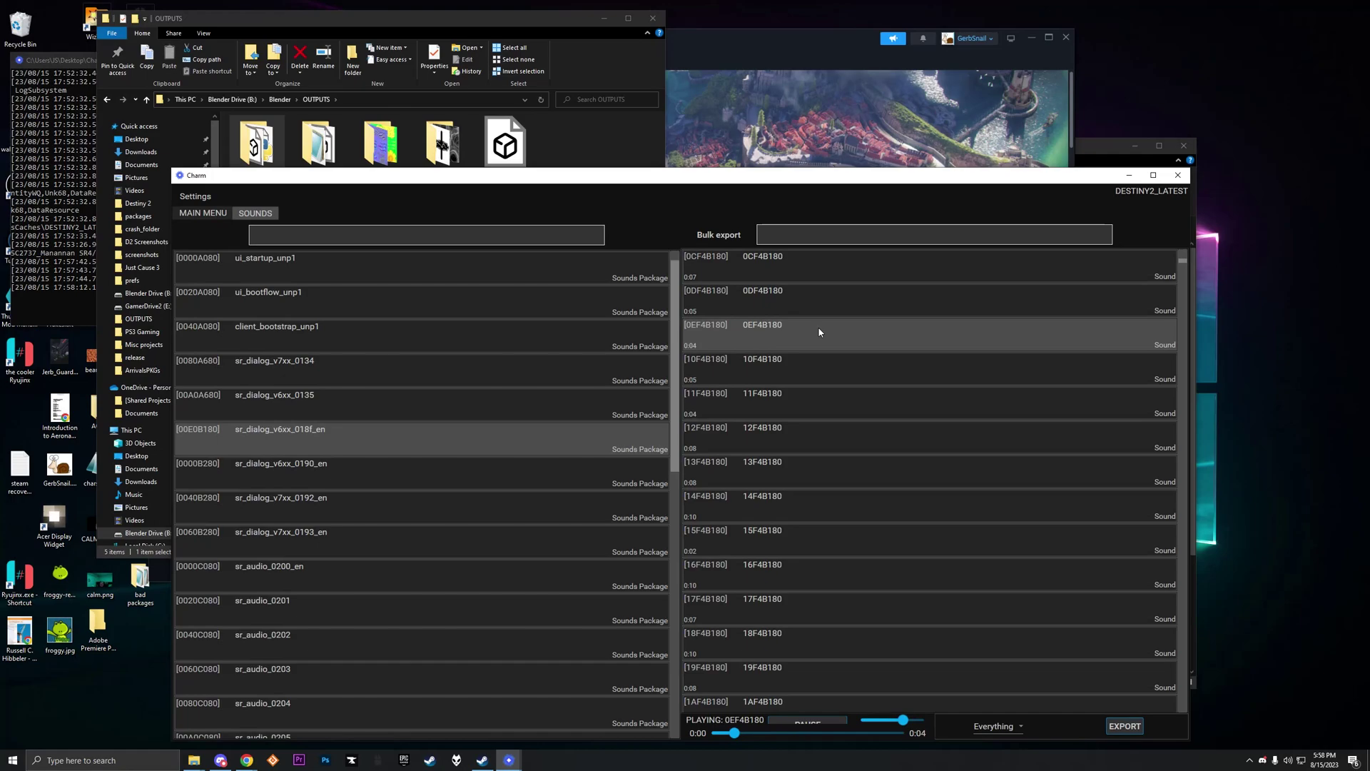
pyautogui.middleClick(257, 217)
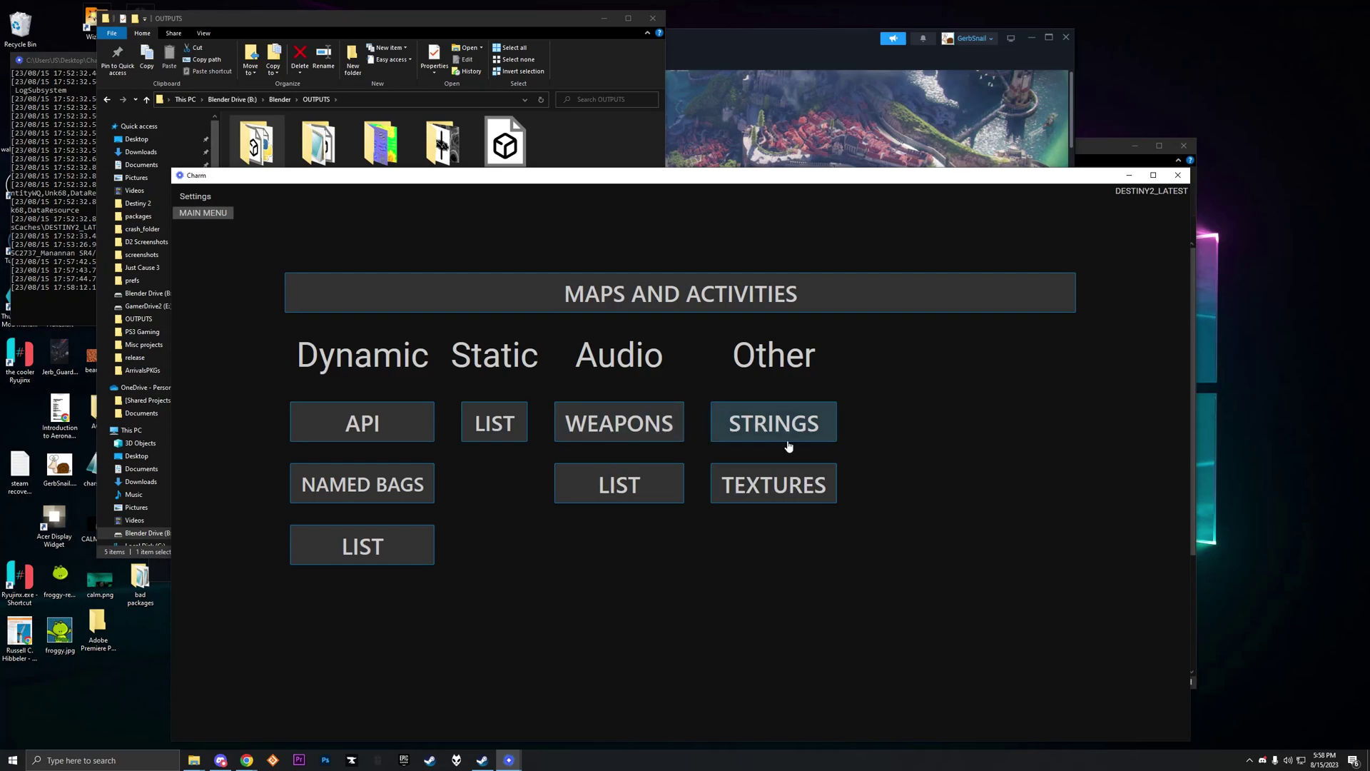
pyautogui.click(753, 423)
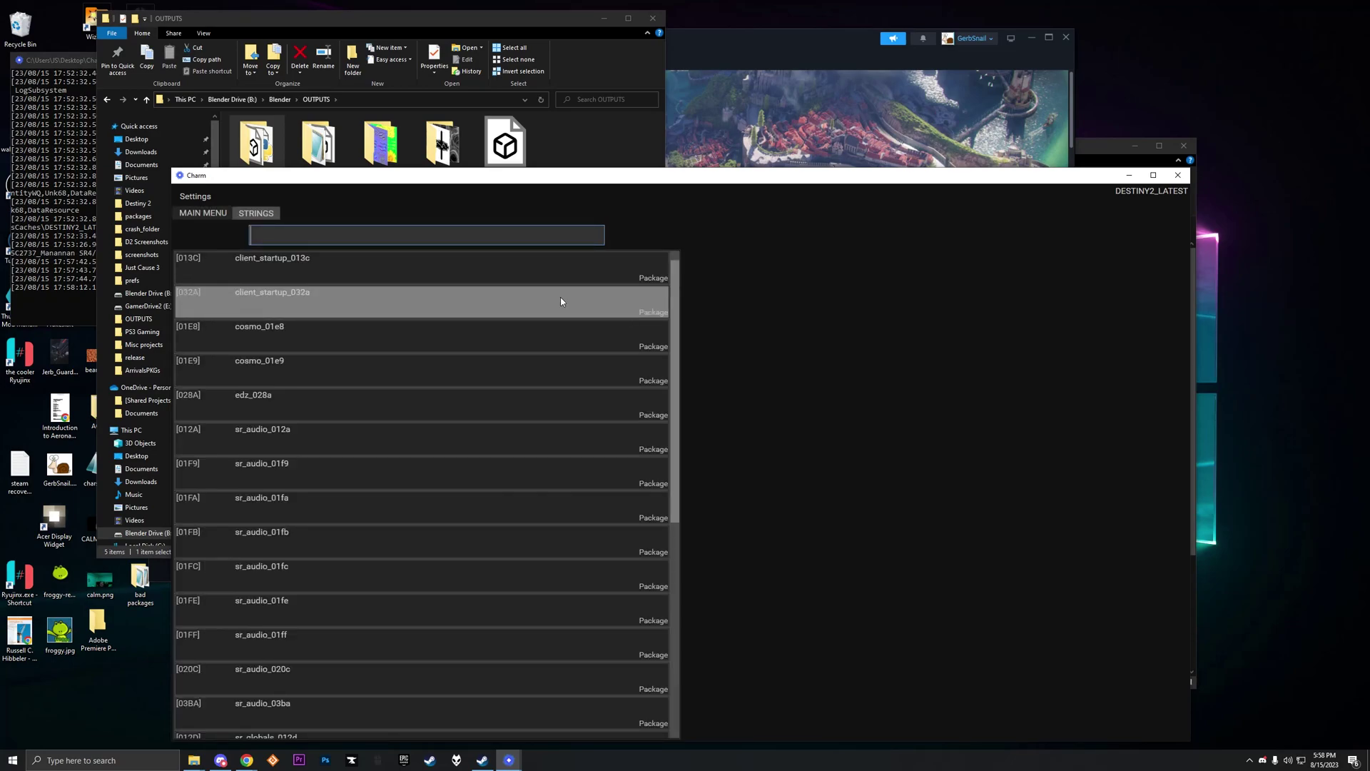
pyautogui.scroll(5, 470, 526)
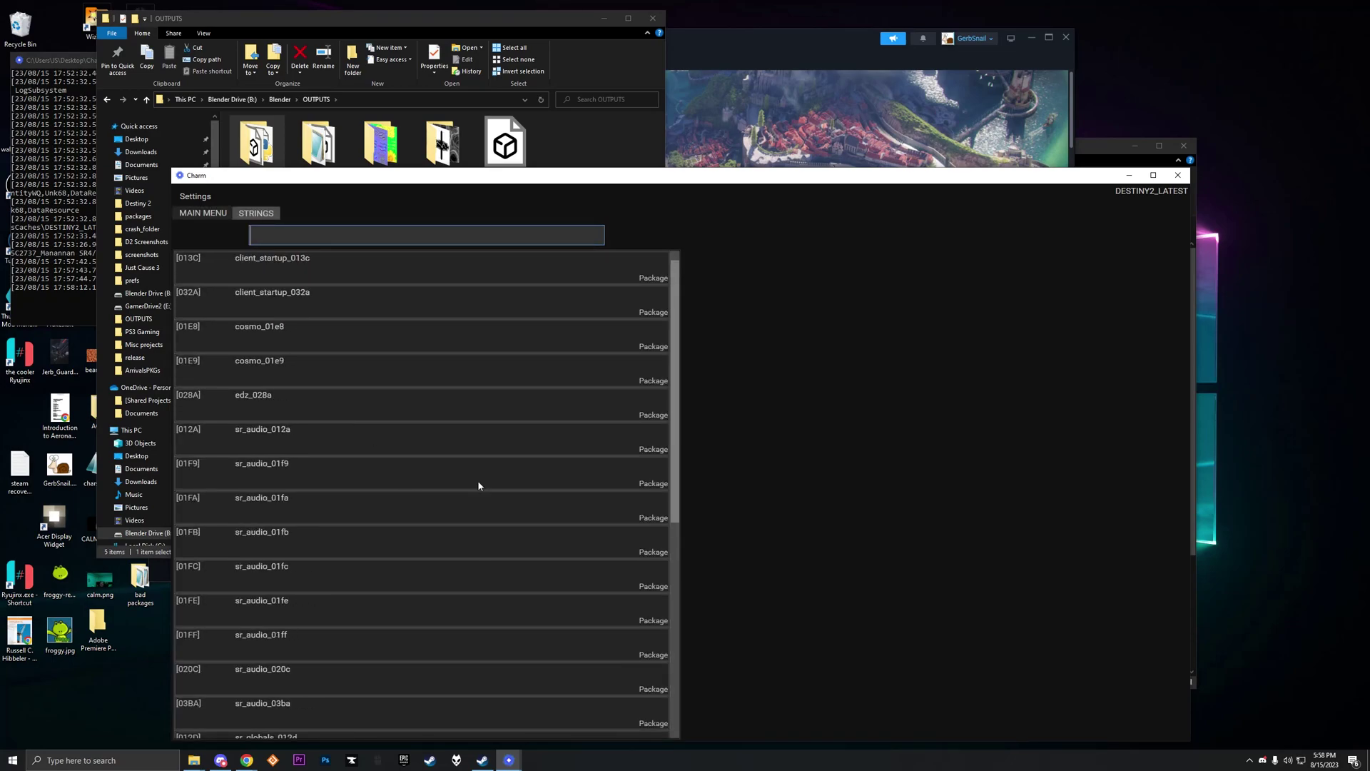
pyautogui.click(362, 293)
pyautogui.click(357, 306)
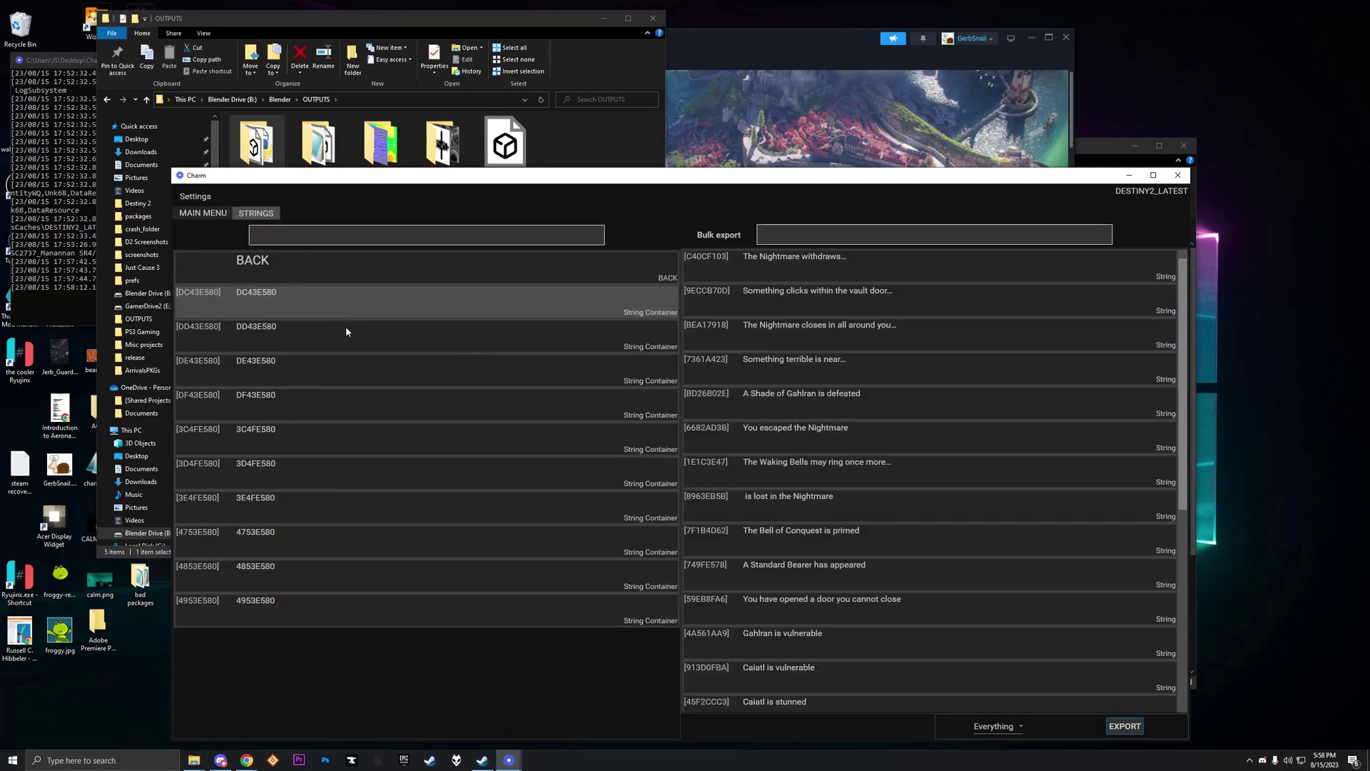
pyautogui.scroll(-5, 867, 556)
pyautogui.click(460, 403)
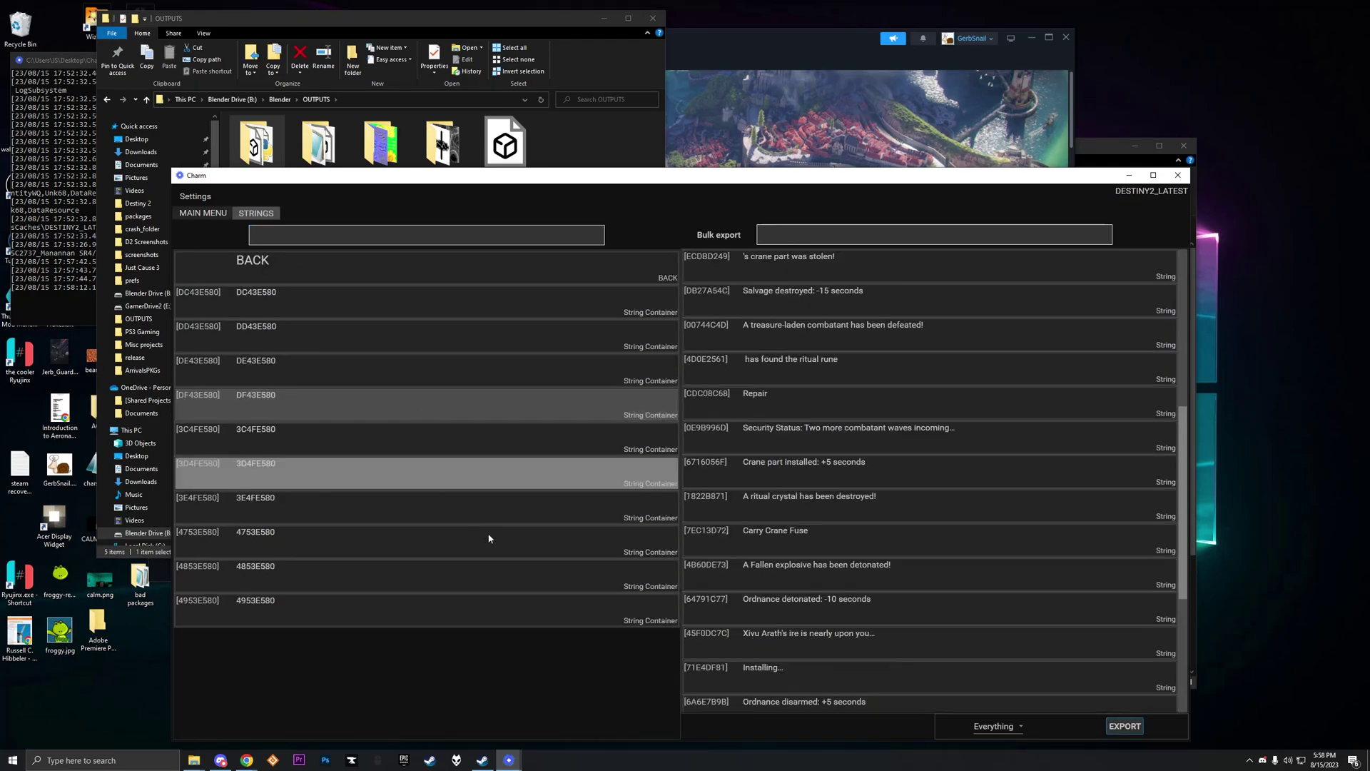
pyautogui.scroll(-5, 825, 575)
pyautogui.click(461, 507)
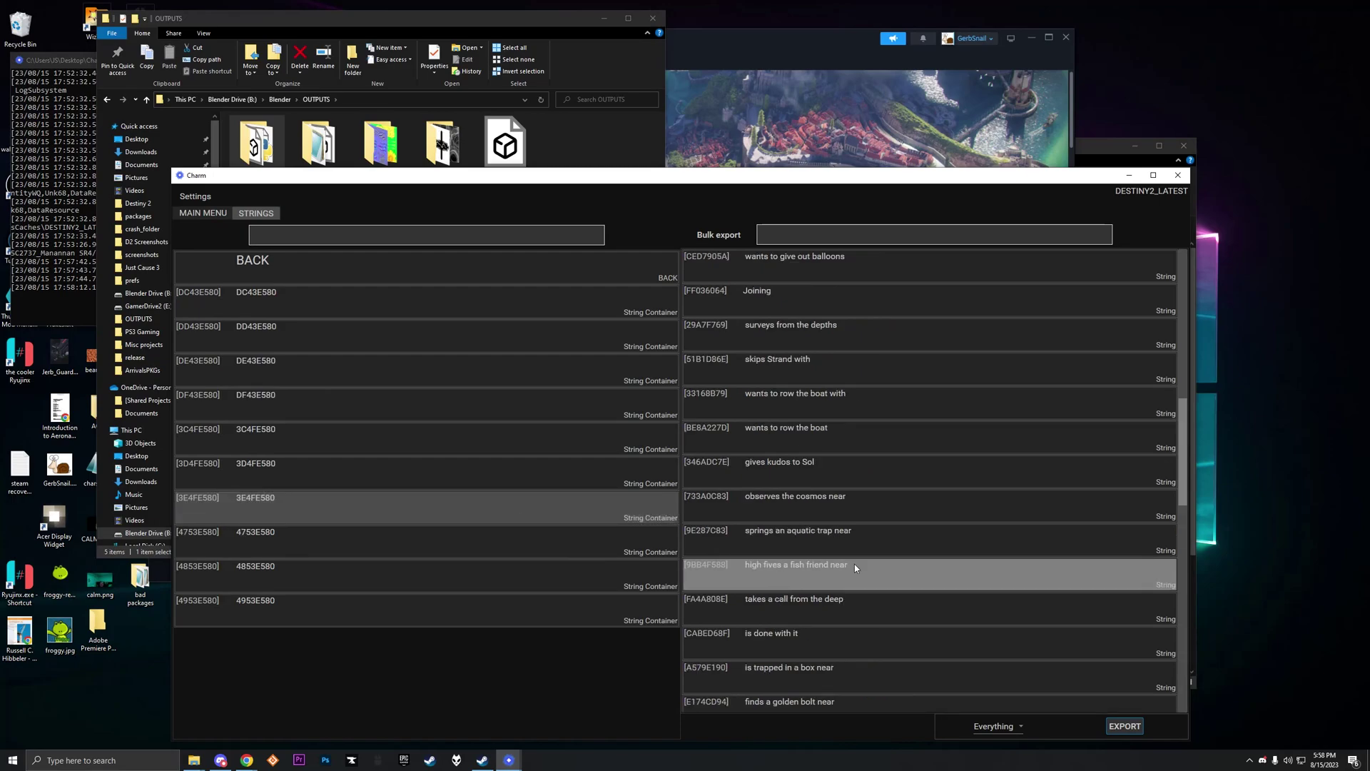
pyautogui.scroll(-5, 854, 568)
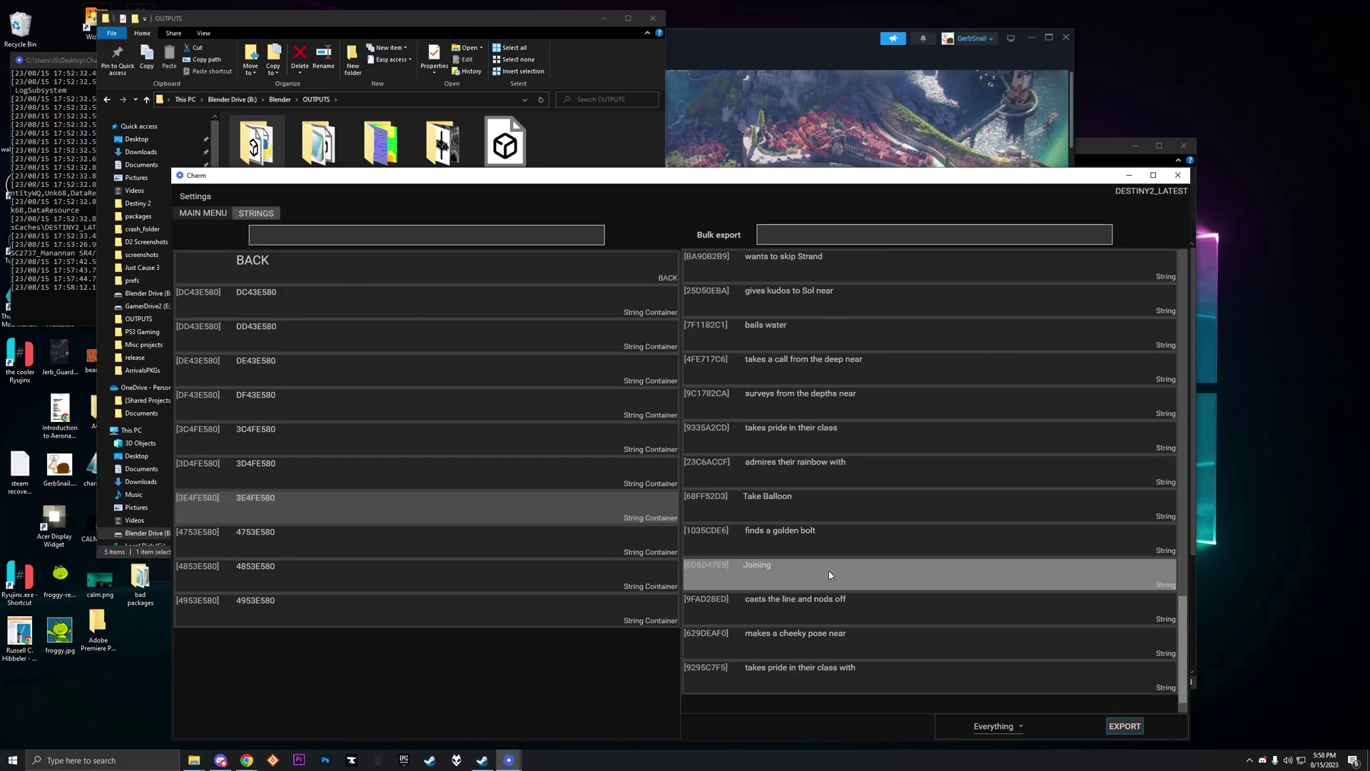
pyautogui.middleClick(266, 214)
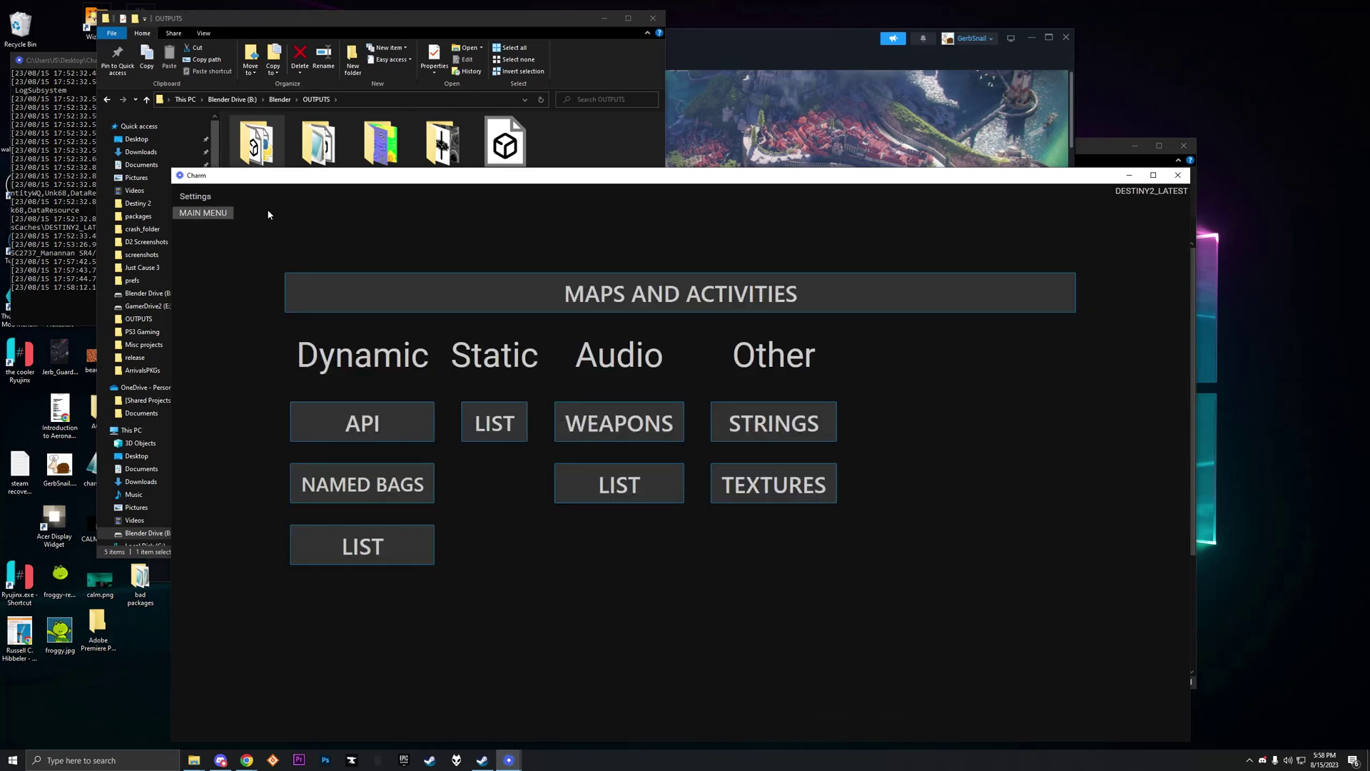
pyautogui.click(803, 498)
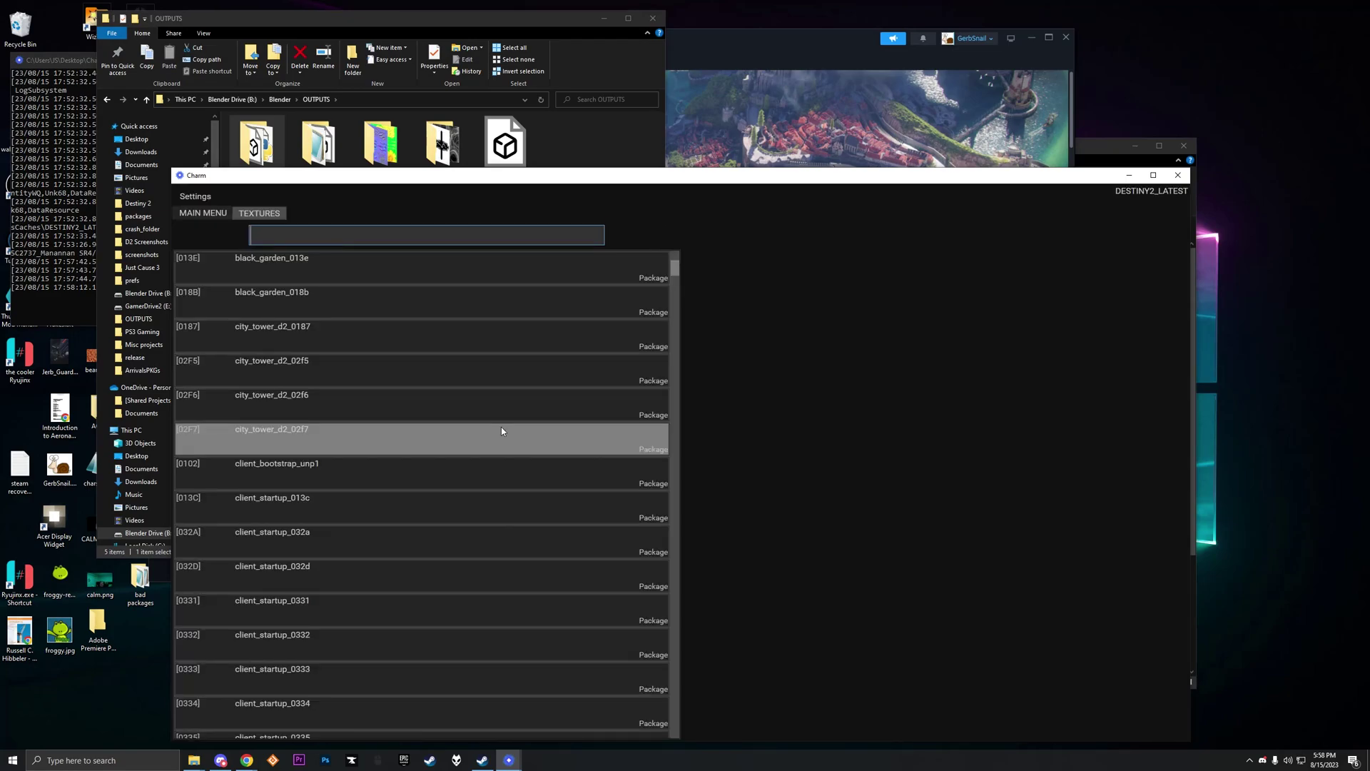
pyautogui.click(378, 338)
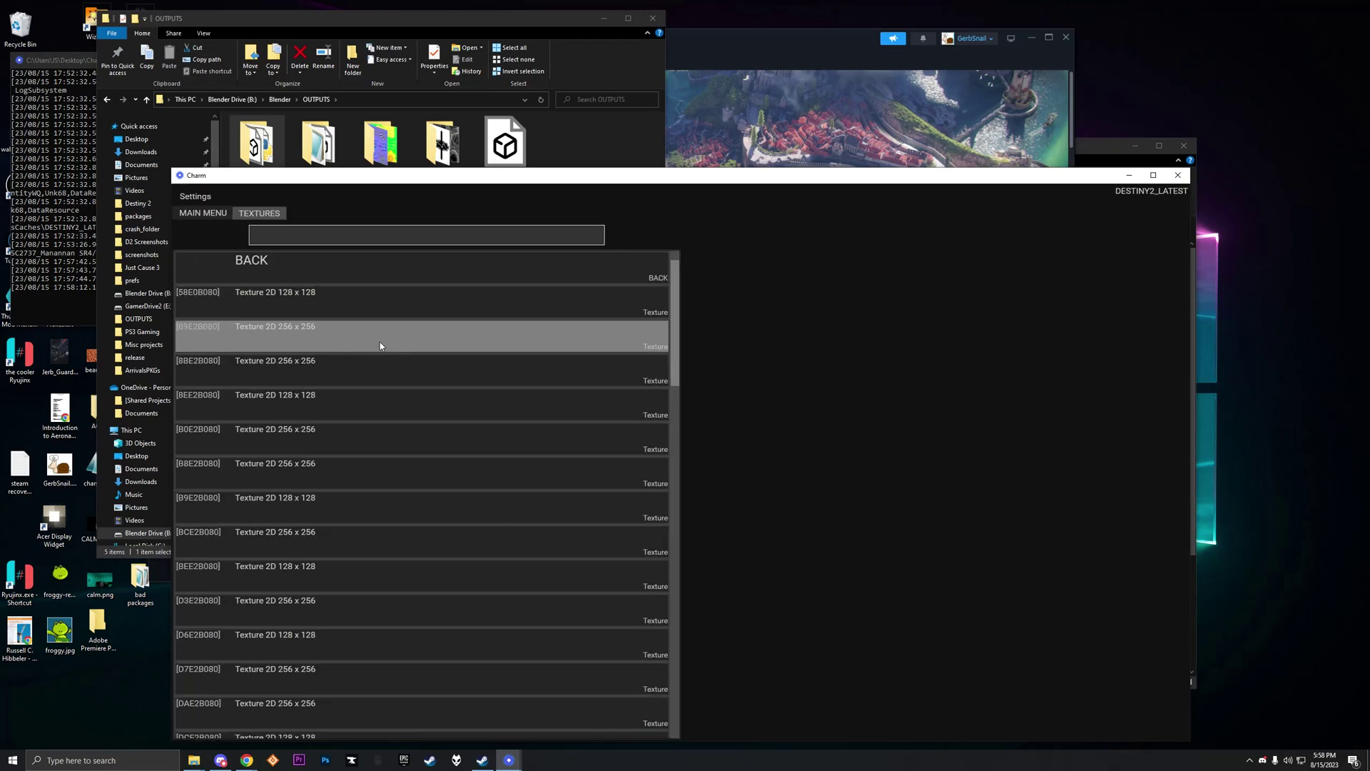
pyautogui.click(376, 303)
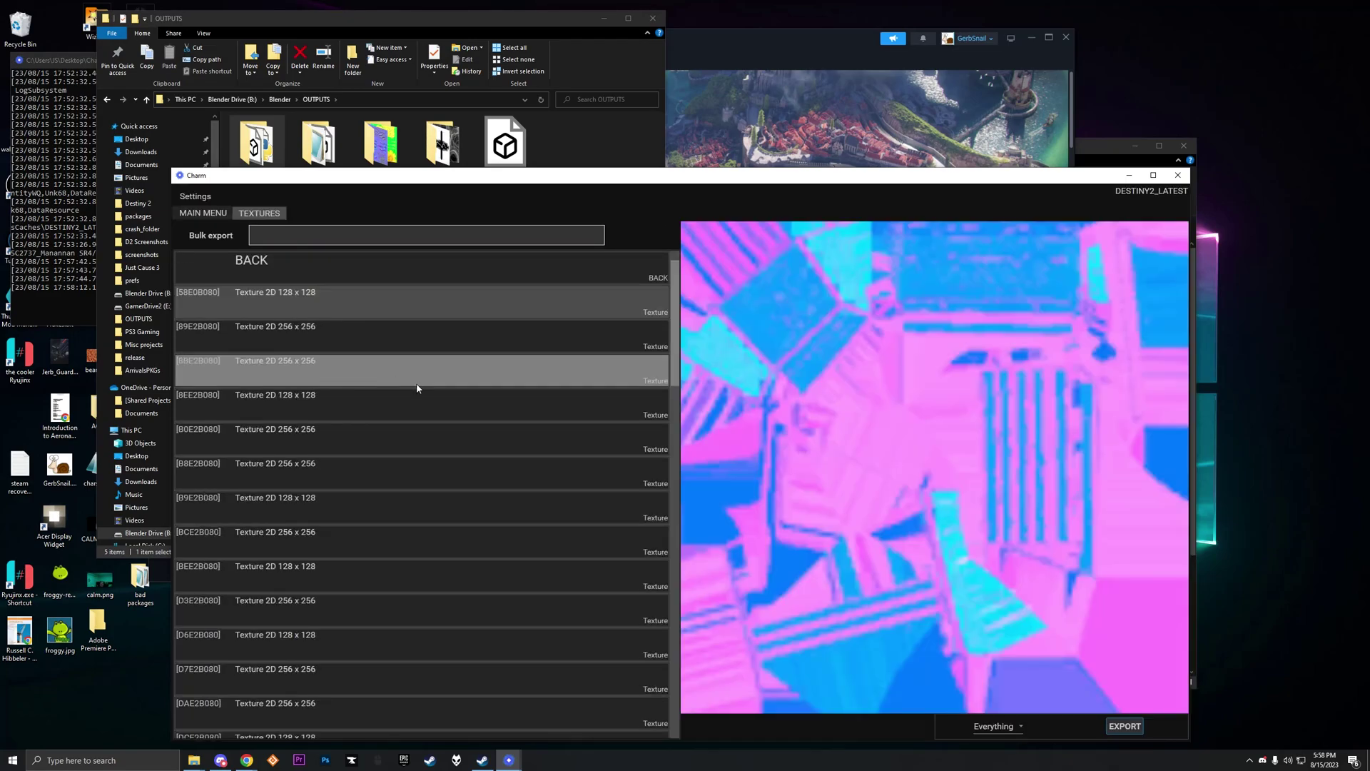
pyautogui.click(459, 338)
pyautogui.click(455, 463)
pyautogui.scroll(-10, 481, 560)
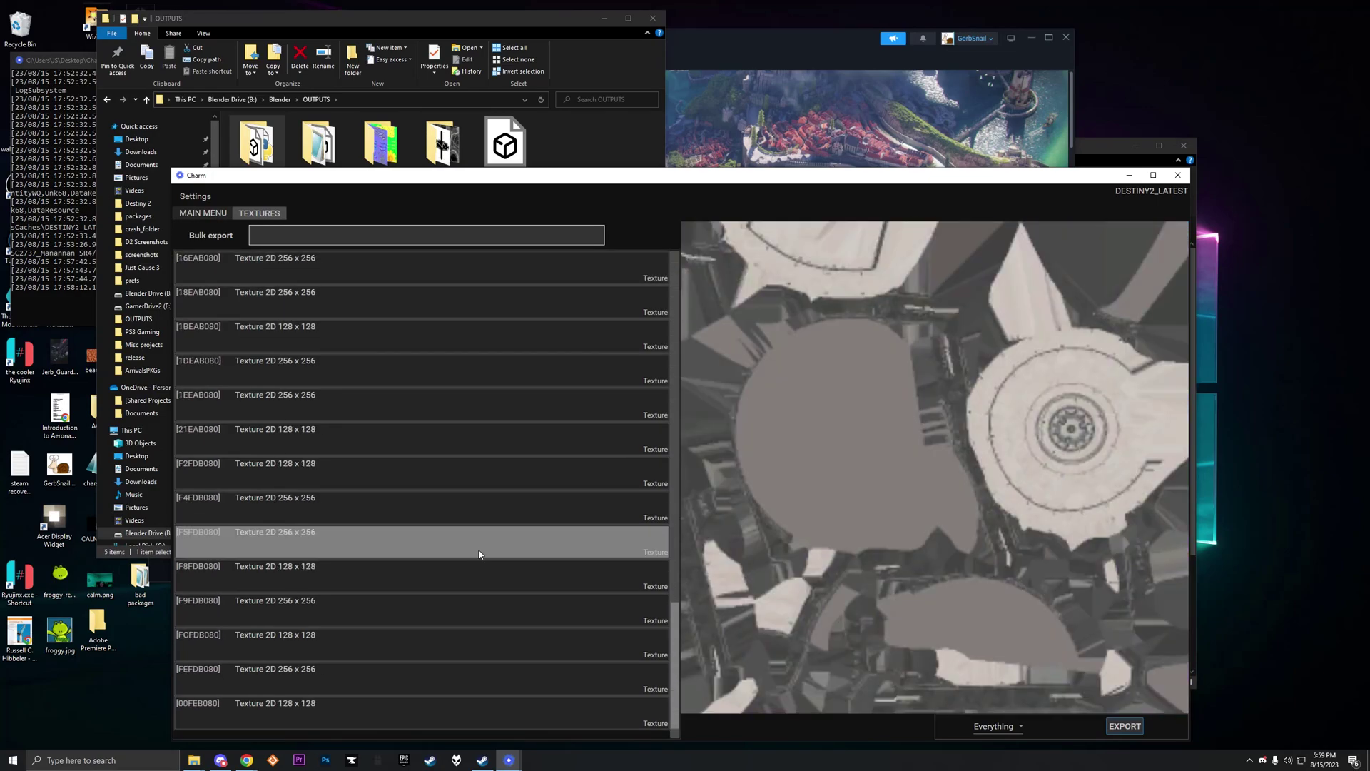
pyautogui.scroll(3, 432, 516)
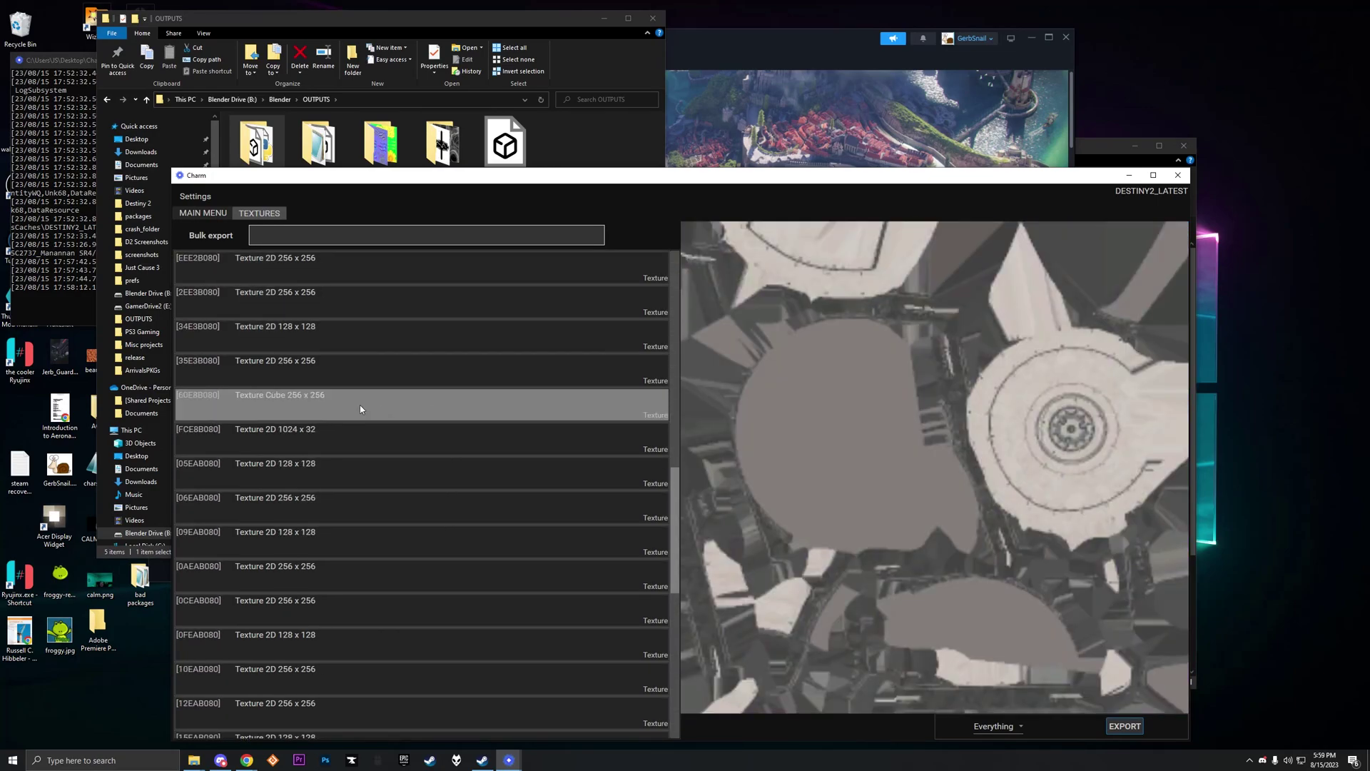
pyautogui.click(421, 401)
pyautogui.moveTo(915, 555); pyautogui.dragTo(680, 526)
pyautogui.rightClick(675, 569)
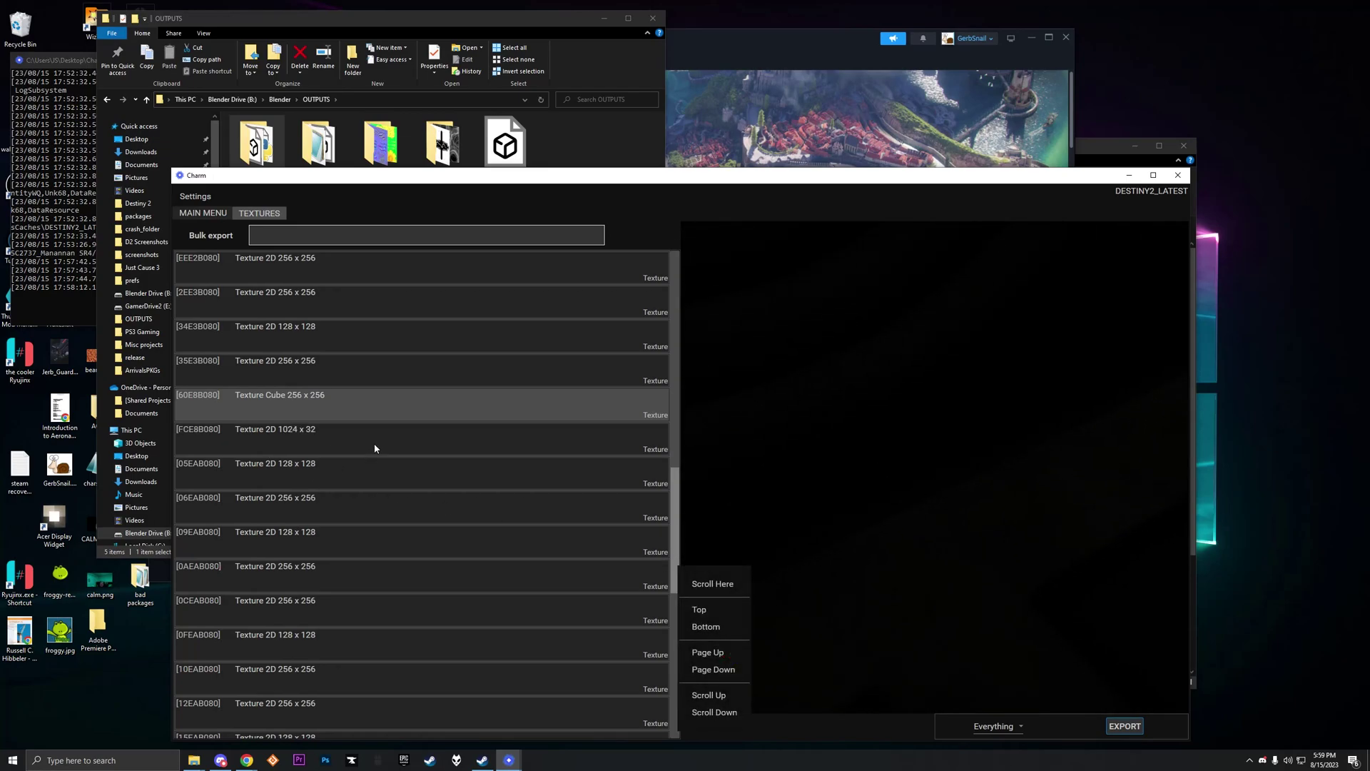
pyautogui.click(328, 336)
pyautogui.middleClick(258, 214)
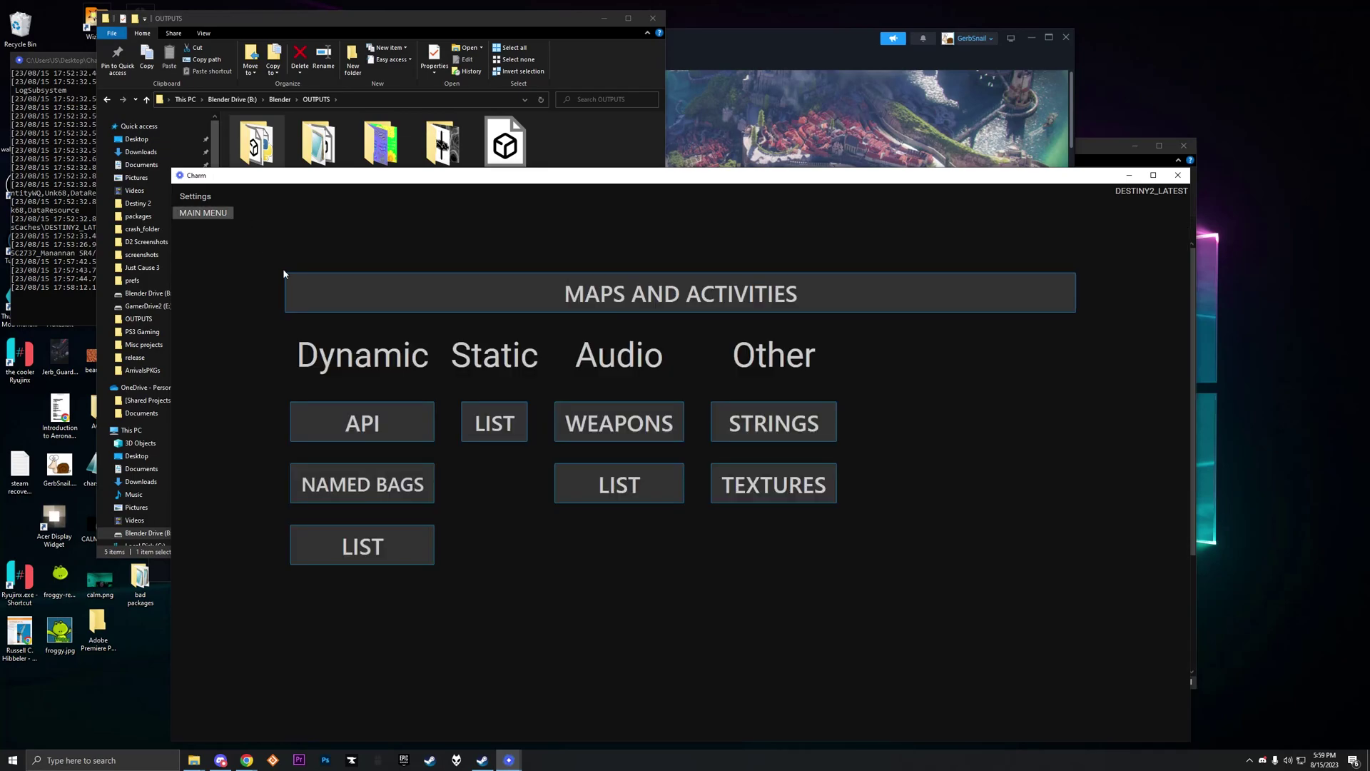
pyautogui.click(772, 472)
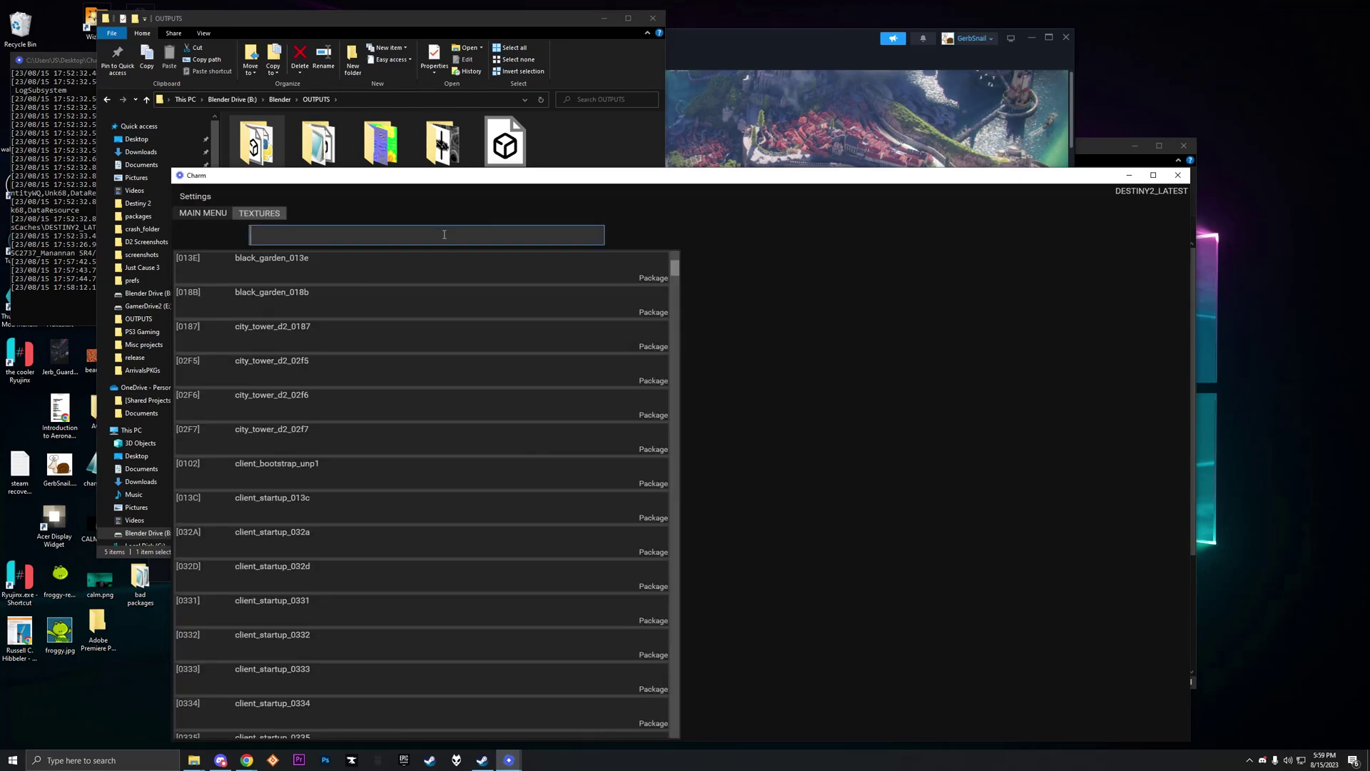
pyautogui.click(433, 269)
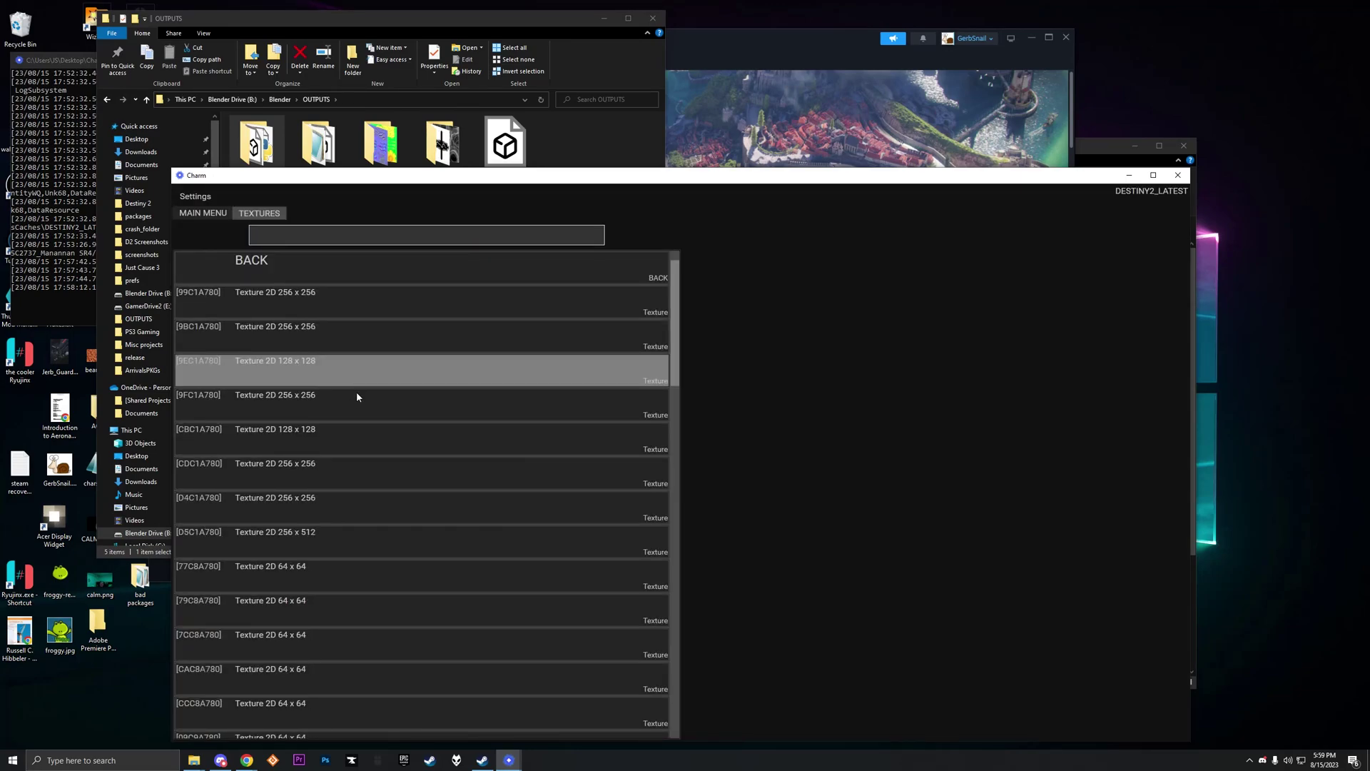
pyautogui.click(339, 307)
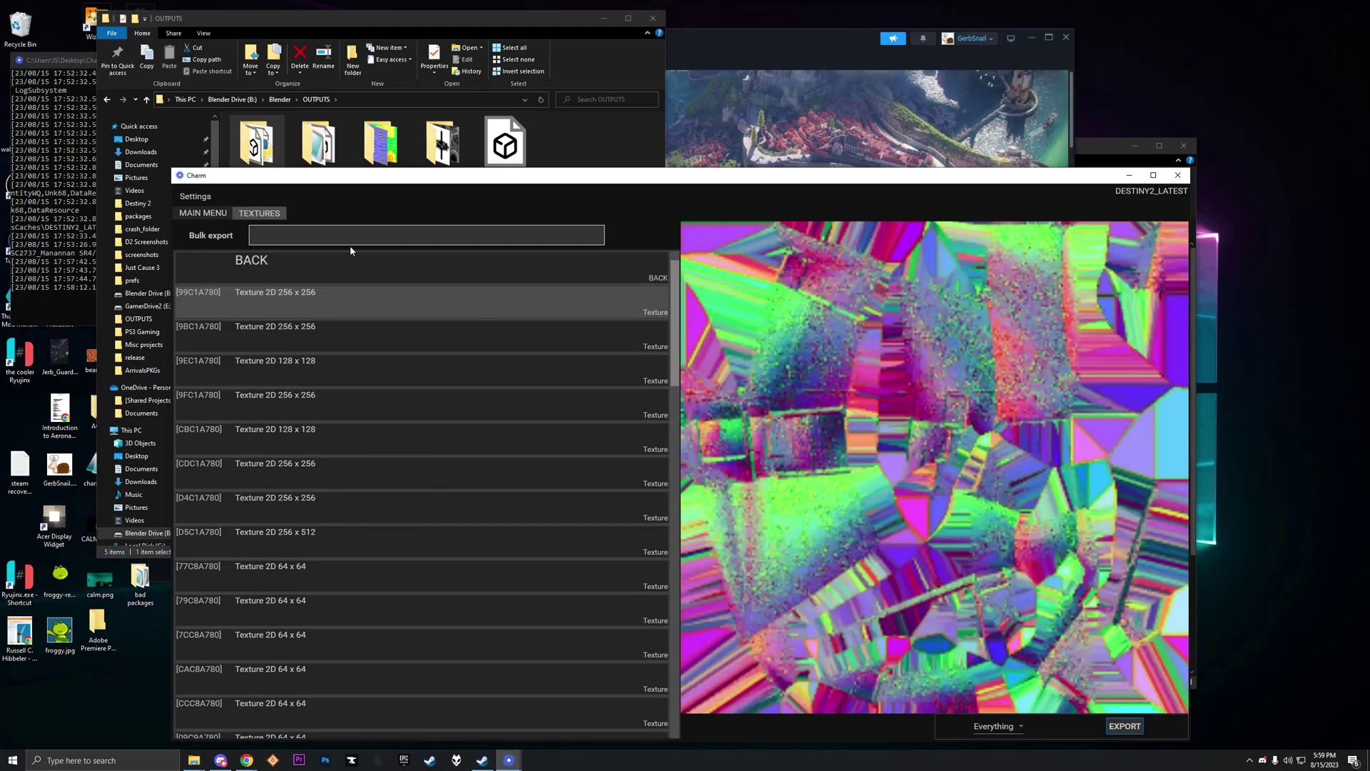
pyautogui.middleClick(254, 214)
pyautogui.click(770, 485)
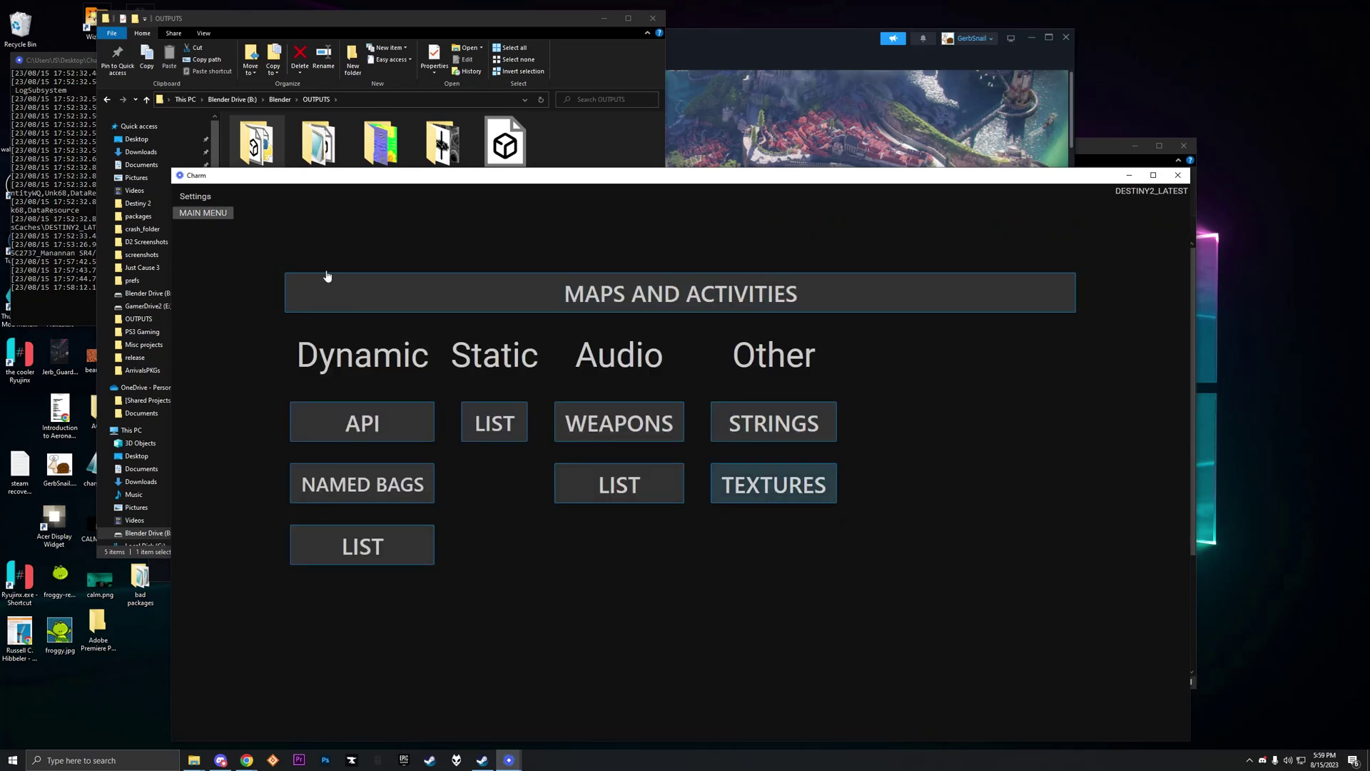
pyautogui.click(270, 306)
pyautogui.click(275, 303)
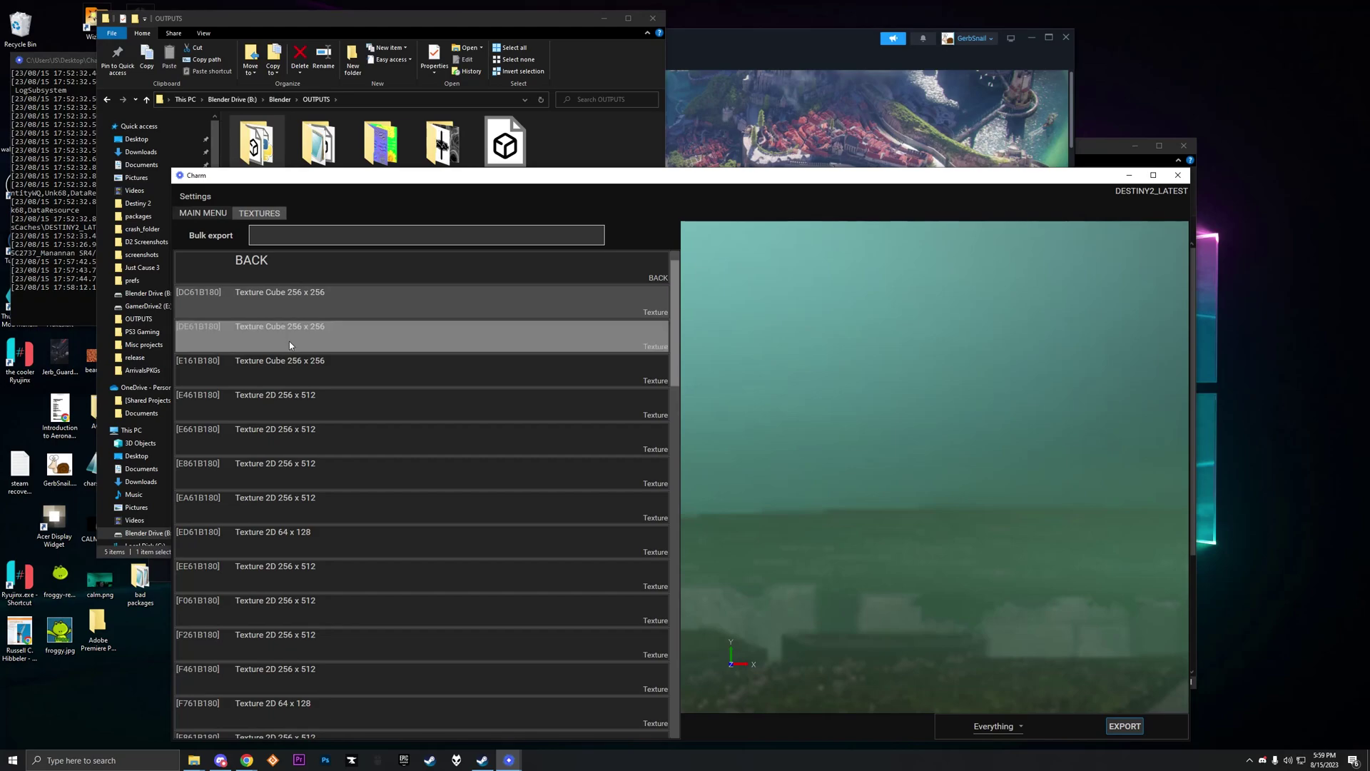
pyautogui.moveTo(919, 495); pyautogui.dragTo(352, 202)
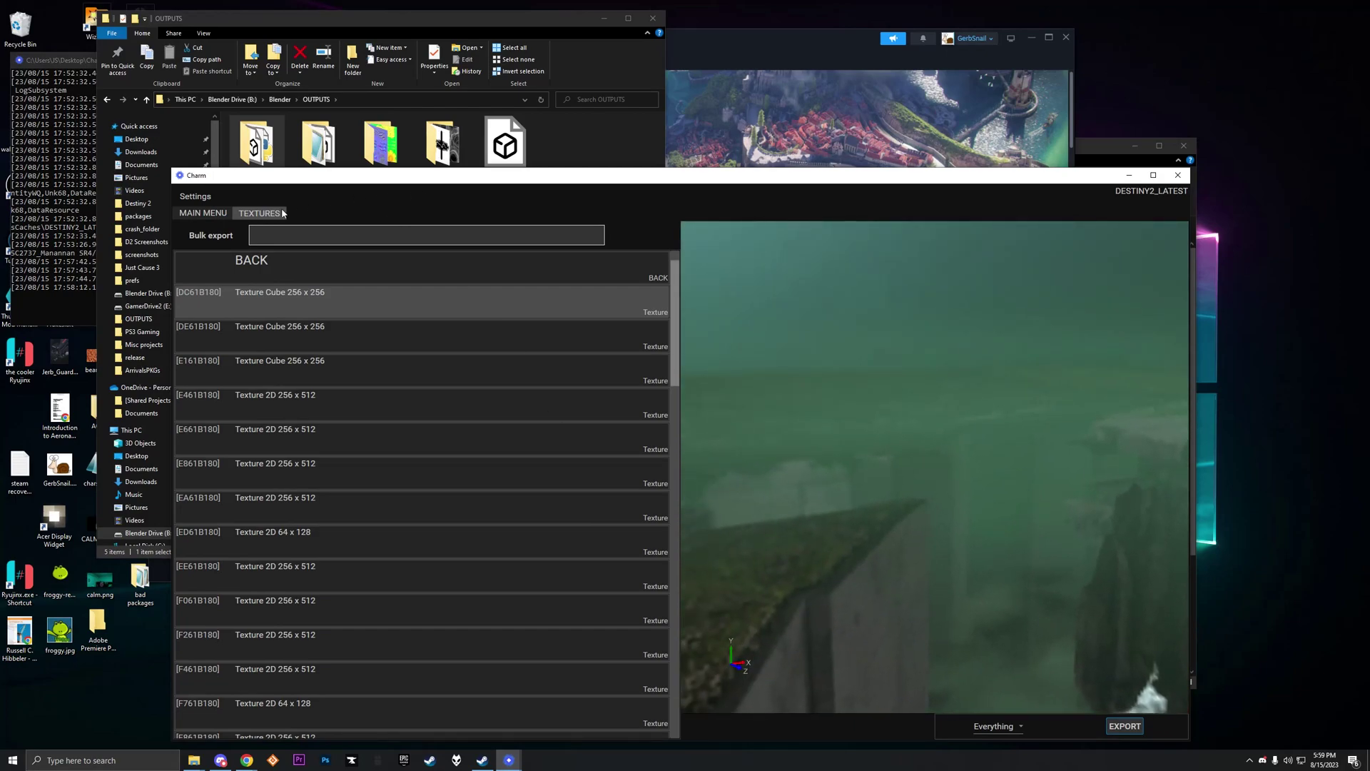
pyautogui.click(340, 249)
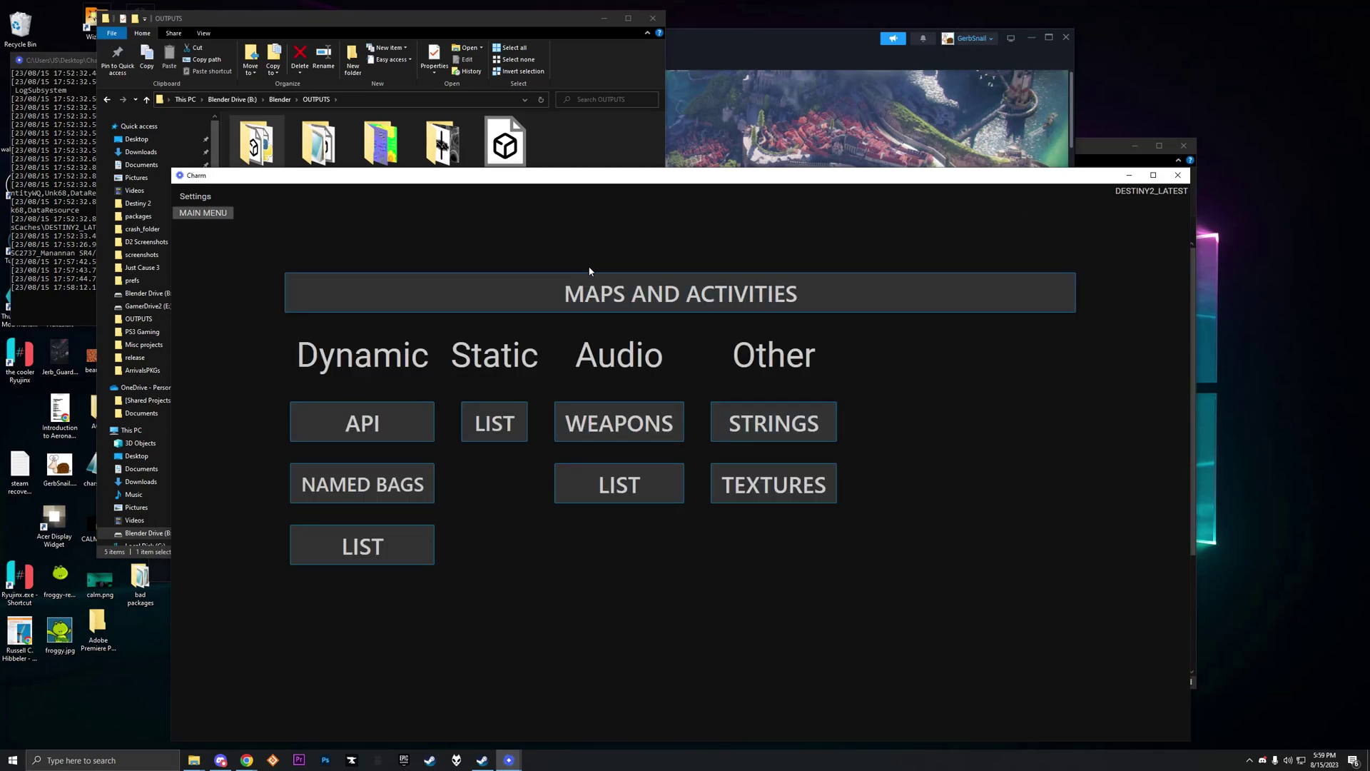
# Step: Check the console error after Maps and Activities froze, then close Charm and relaunch Charm.exe
pyautogui.click(557, 294)
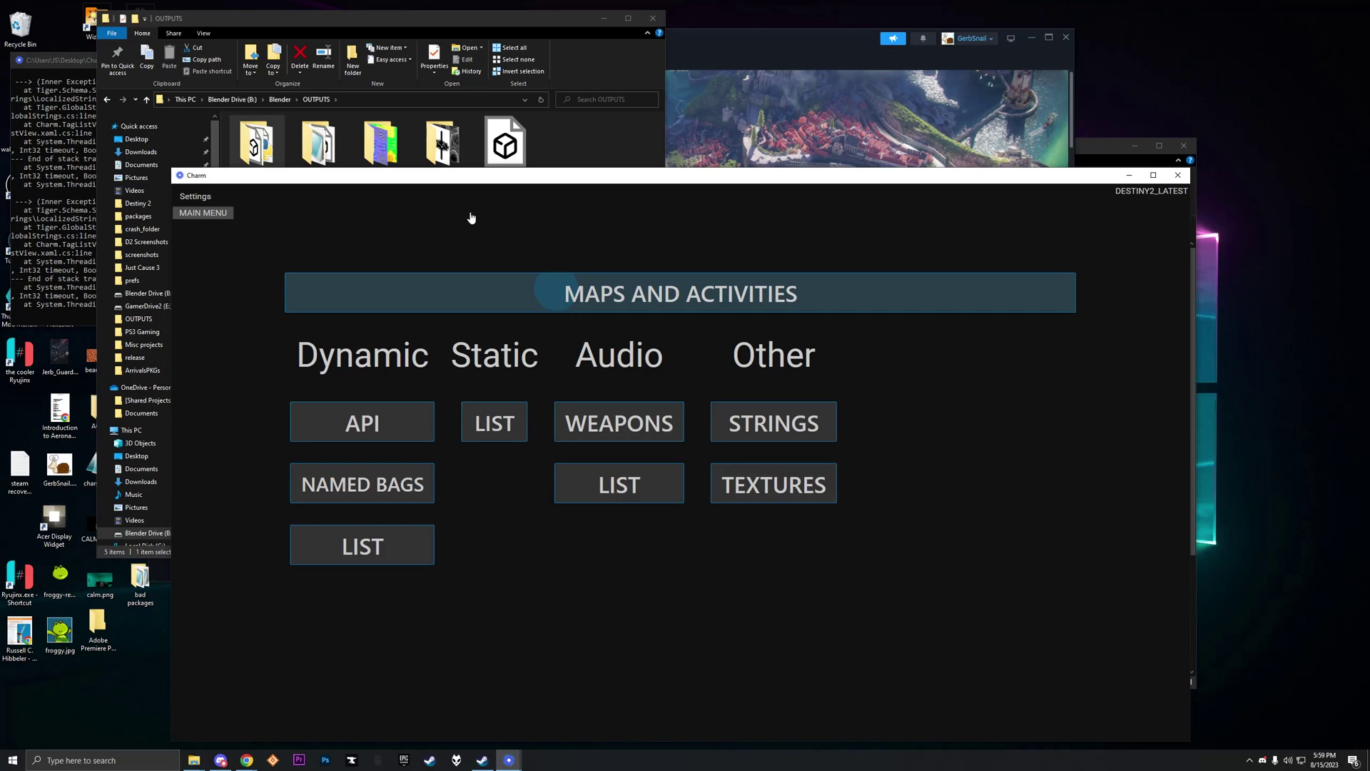
pyautogui.click(54, 87)
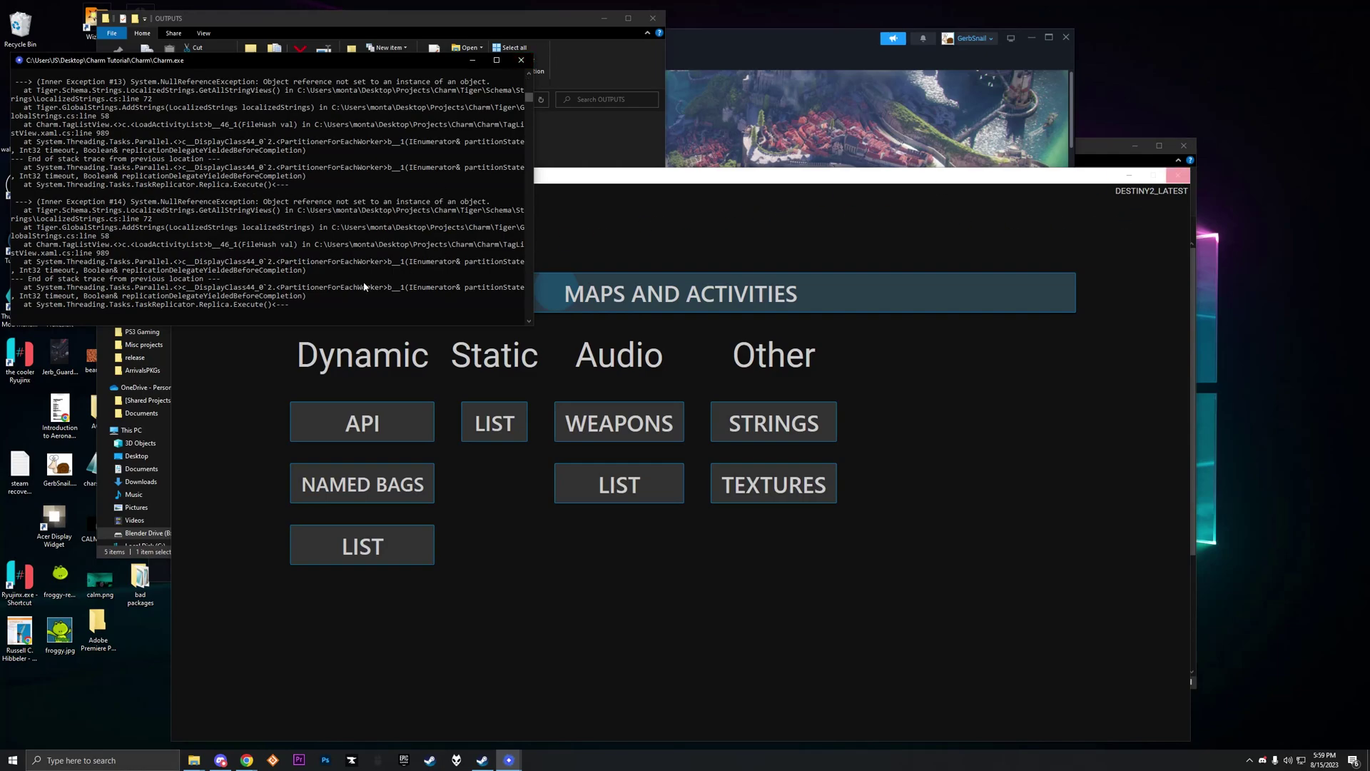
pyautogui.click(1177, 175)
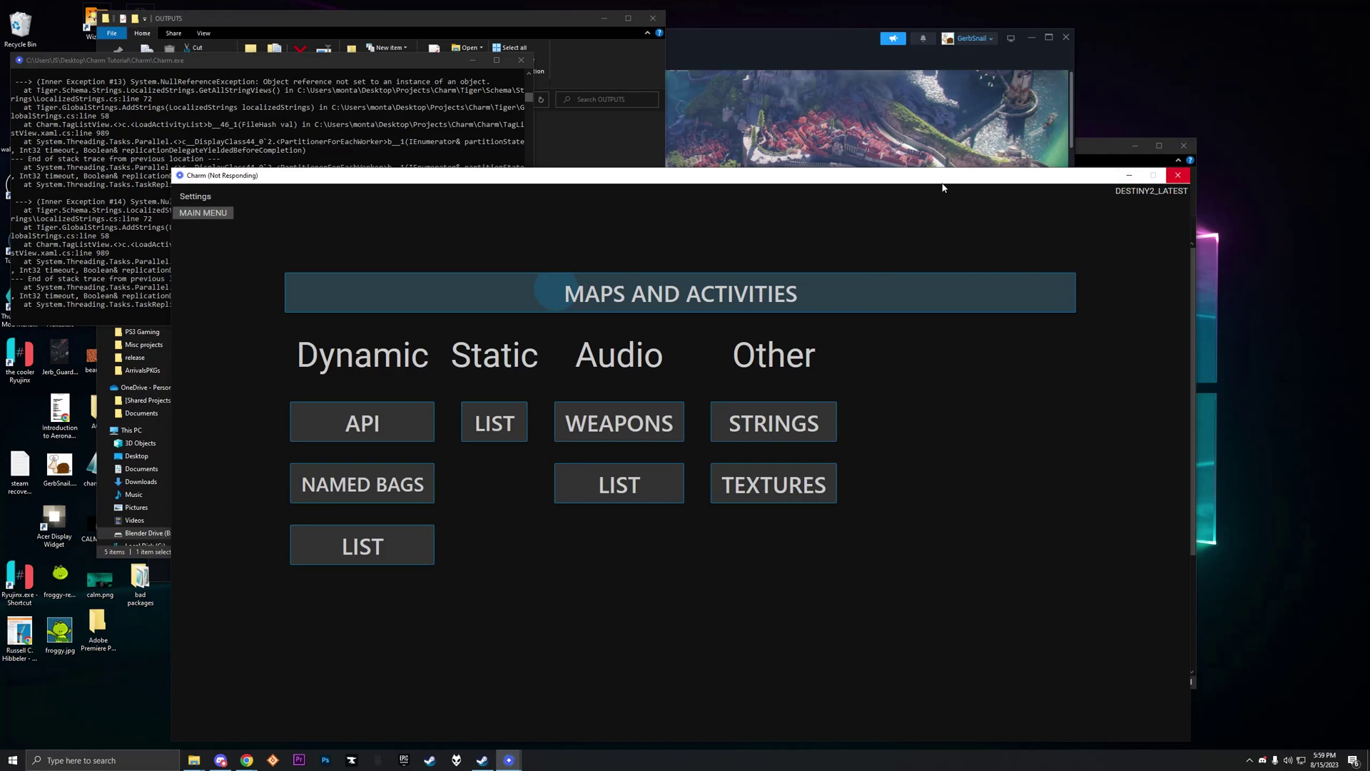
pyautogui.moveTo(940, 183); pyautogui.dragTo(953, 149)
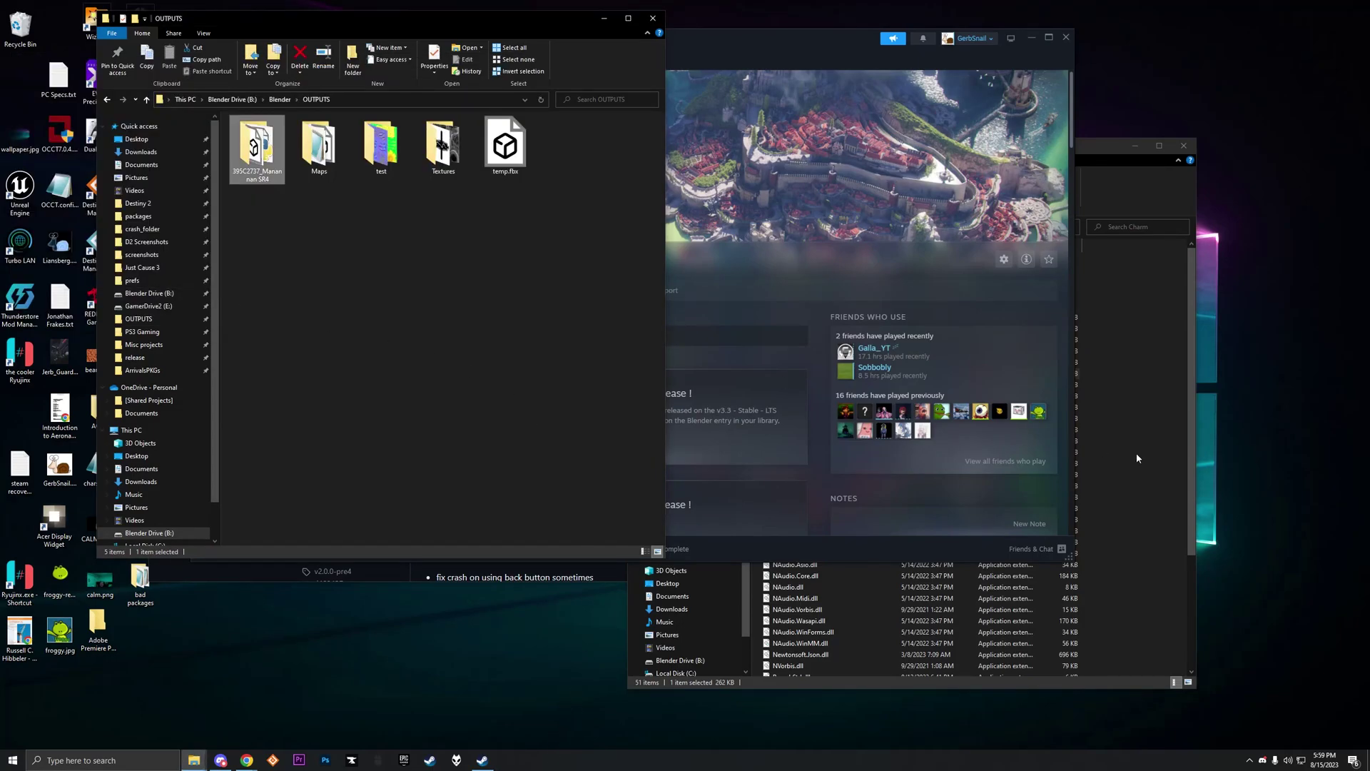
pyautogui.click(1119, 421)
pyautogui.doubleClick(849, 373)
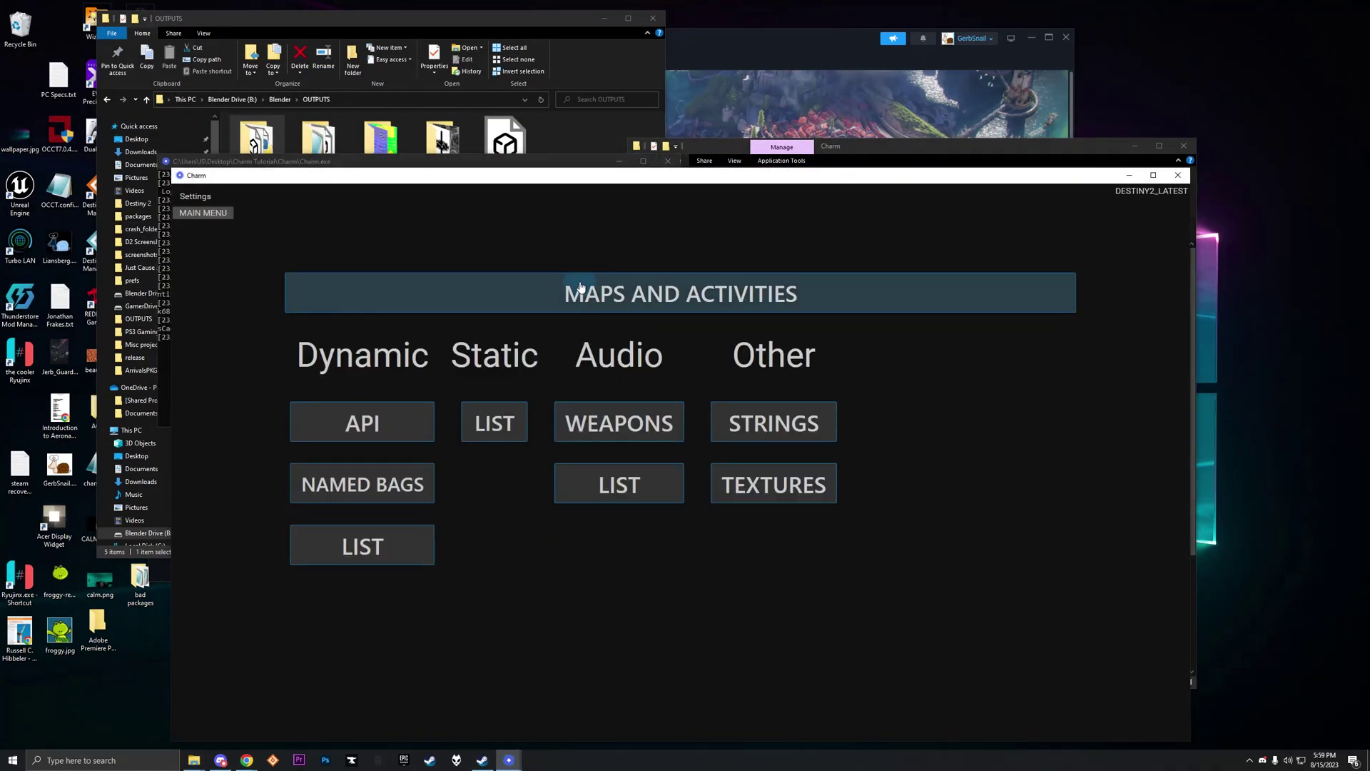
# Step: Search activities for 'veil', open trident.mission_veil_lore, and browse dialogue entry FF89C180
pyautogui.click(581, 287)
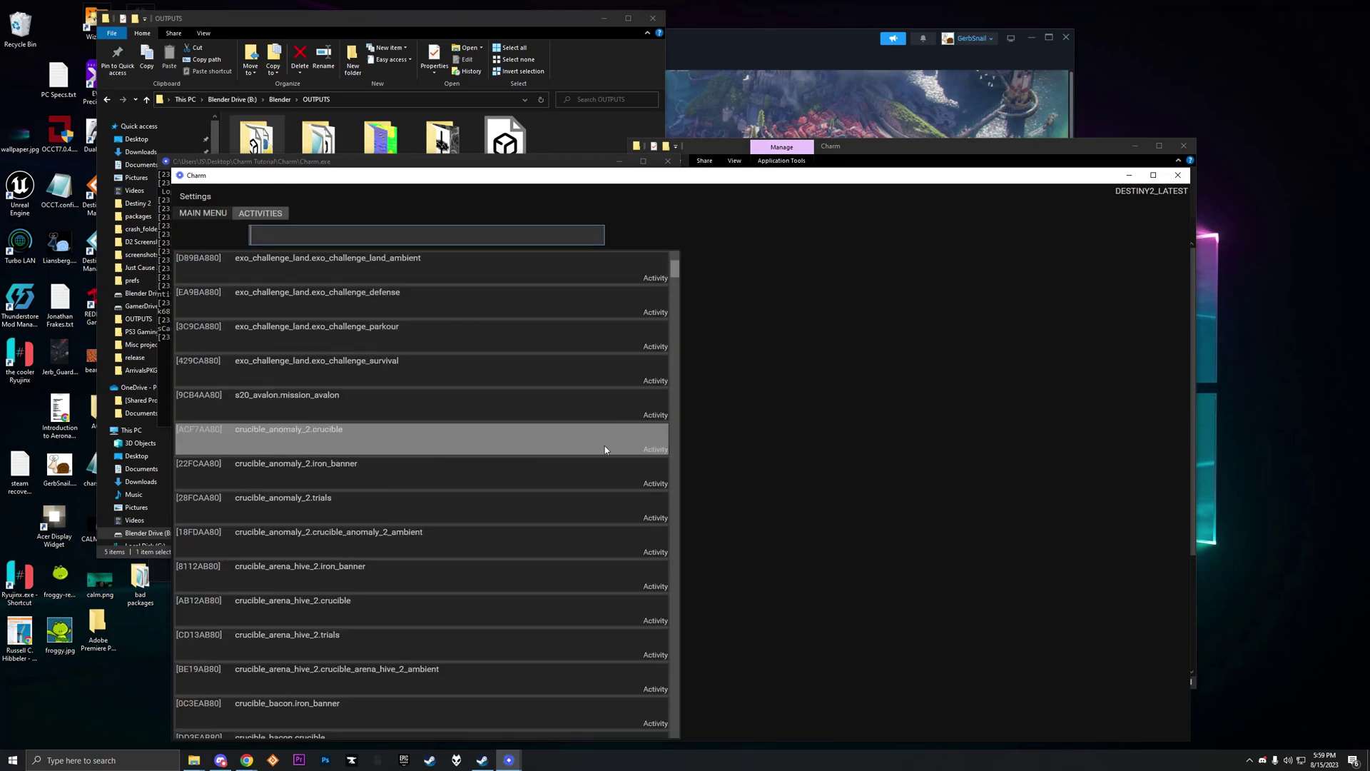
pyautogui.moveTo(675, 270); pyautogui.dragTo(669, 728)
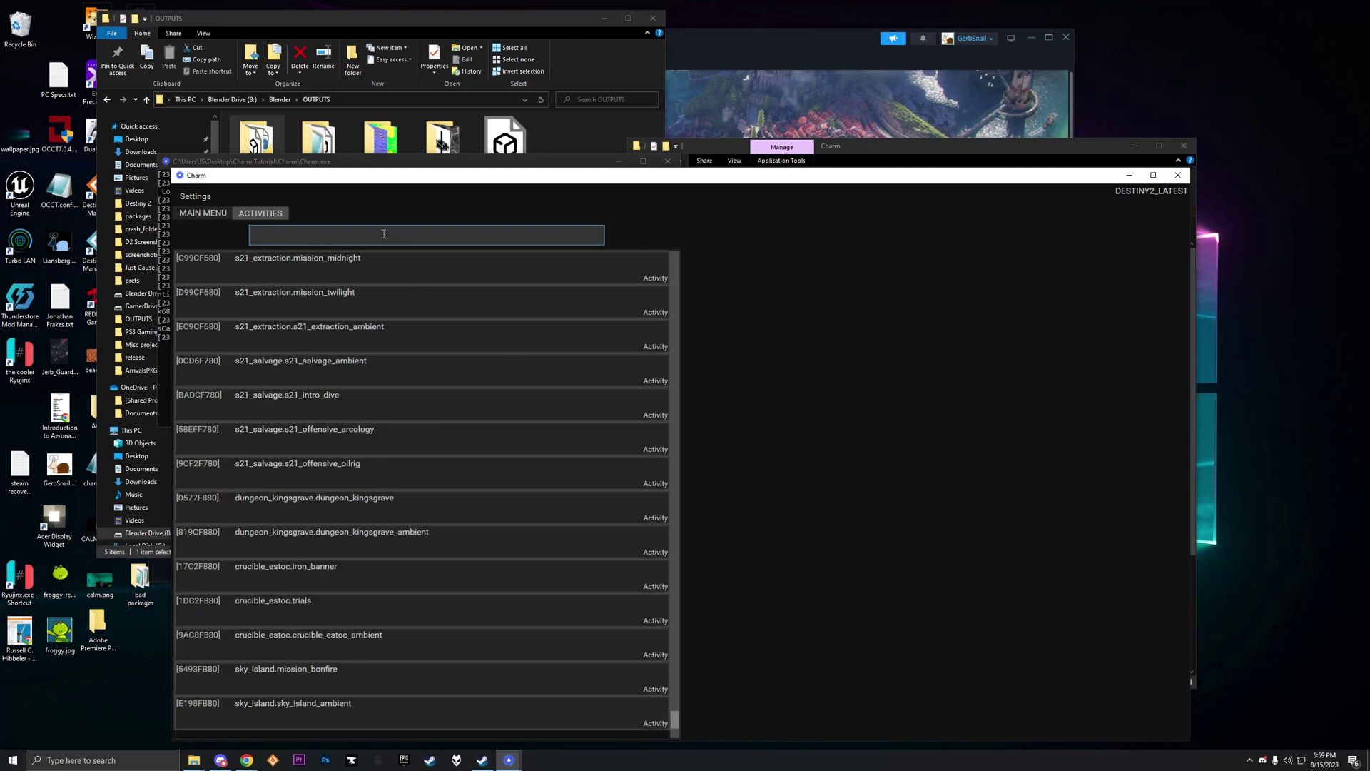
pyautogui.write('veil')
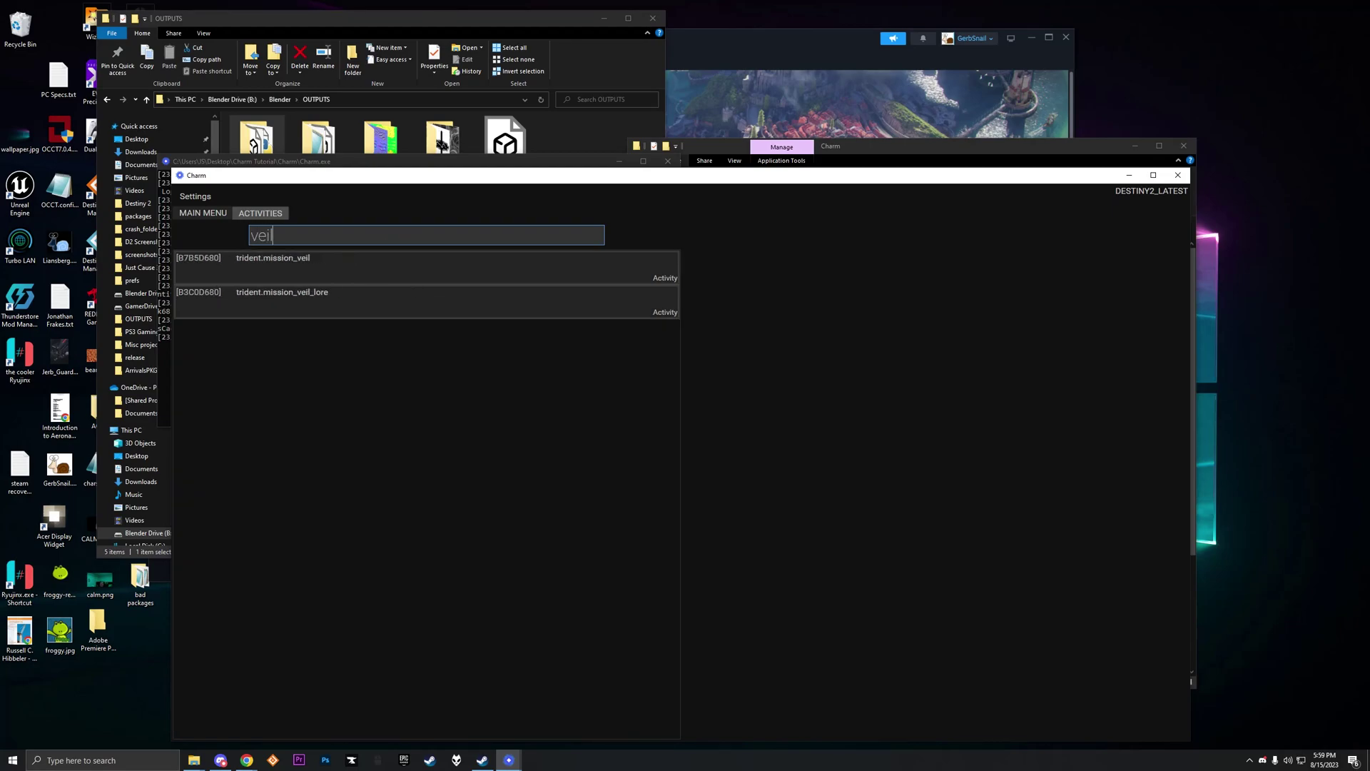
pyautogui.click(264, 306)
pyautogui.click(229, 229)
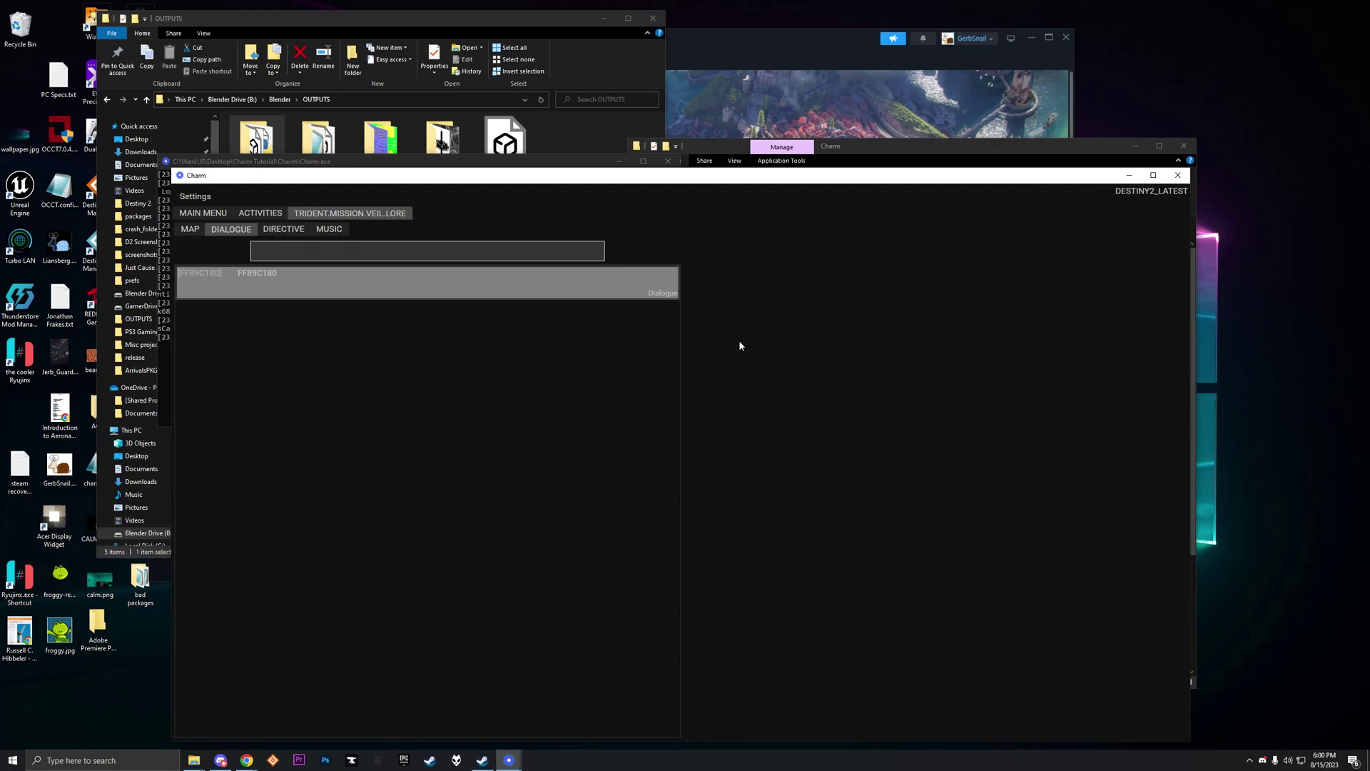
pyautogui.click(184, 289)
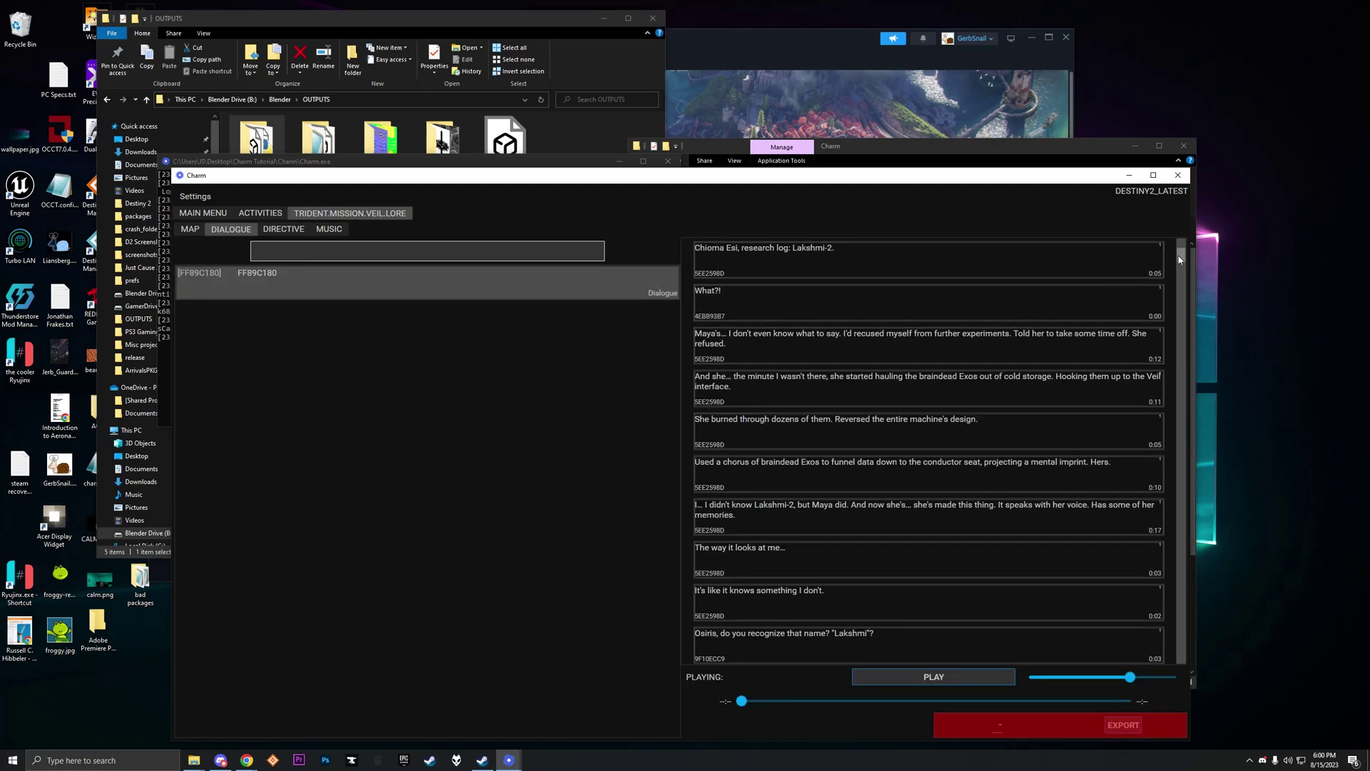
pyautogui.moveTo(1184, 261); pyautogui.dragTo(1180, 672)
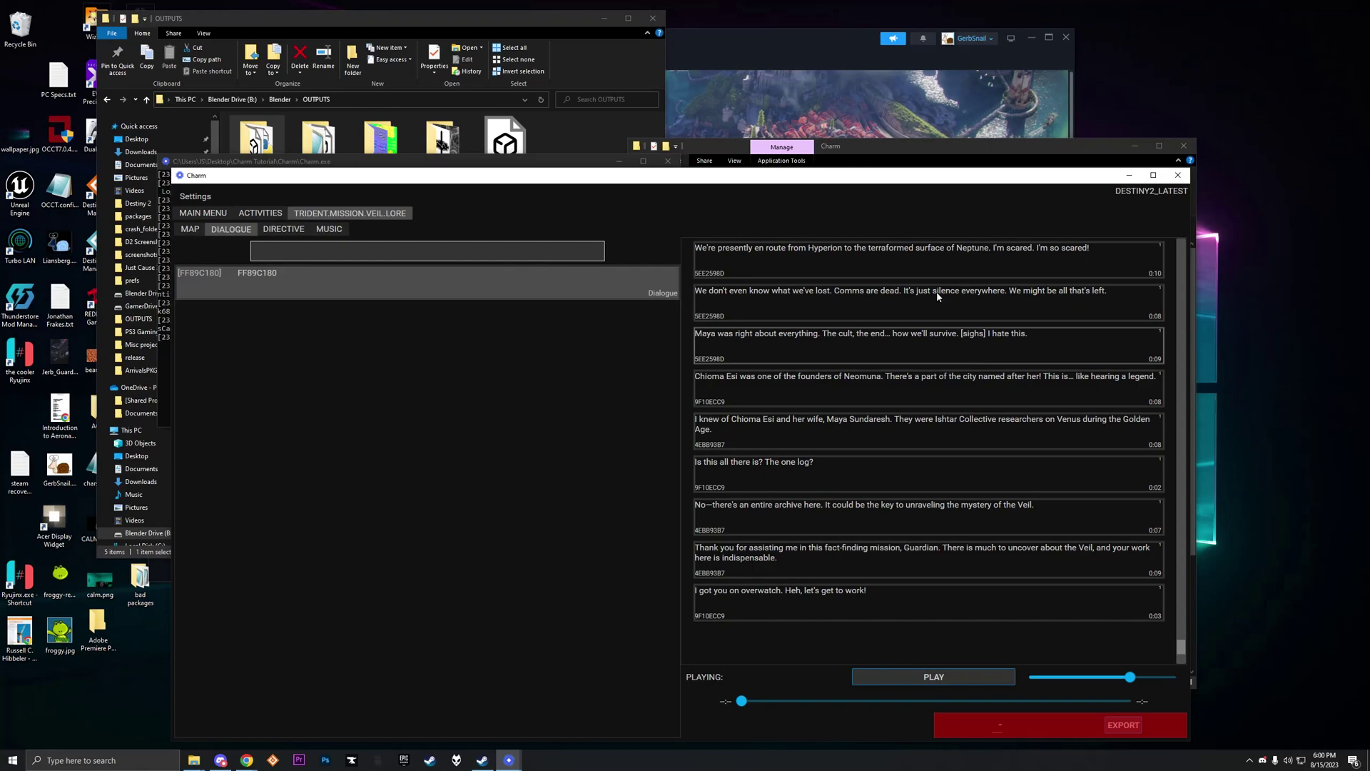
# Step: View the directives and music entry CDB6D680's event descriptions, then close the activity tab
pyautogui.click(283, 229)
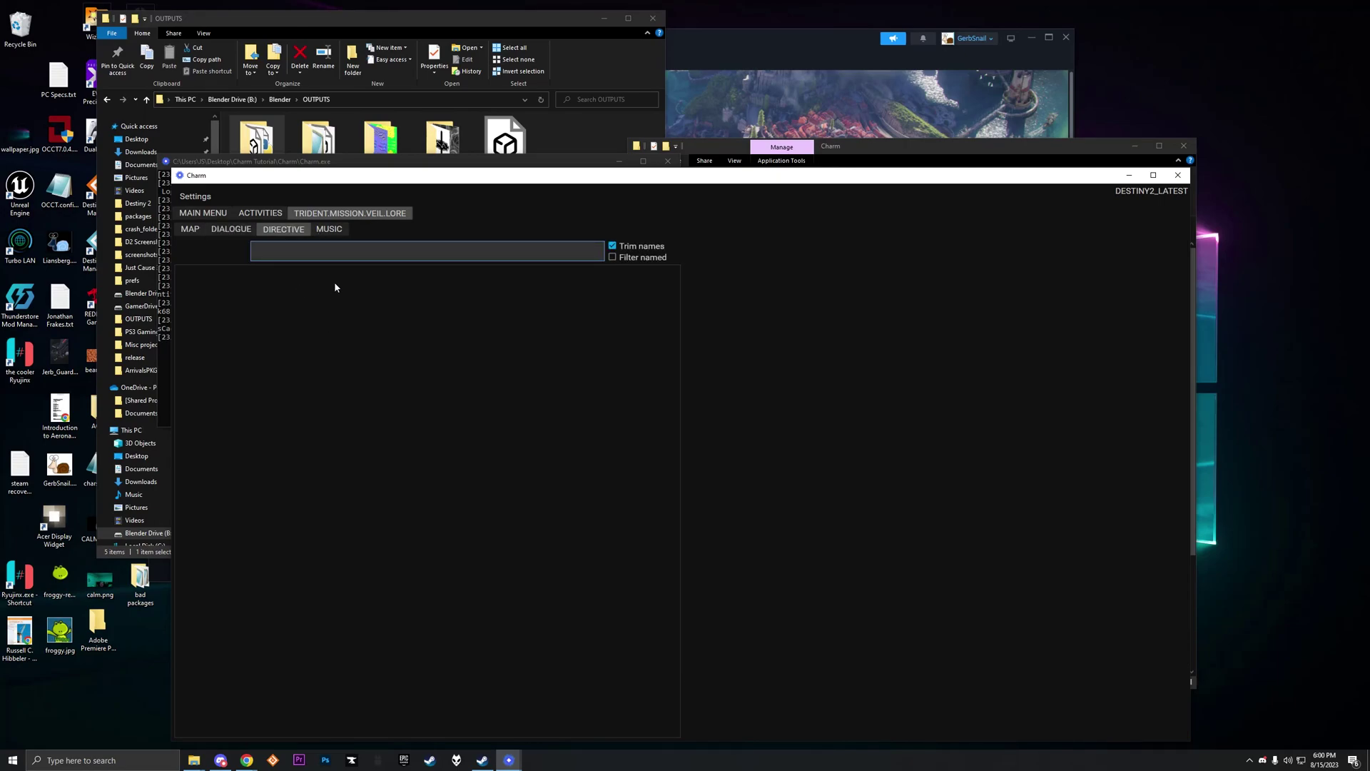
pyautogui.click(329, 229)
pyautogui.click(361, 293)
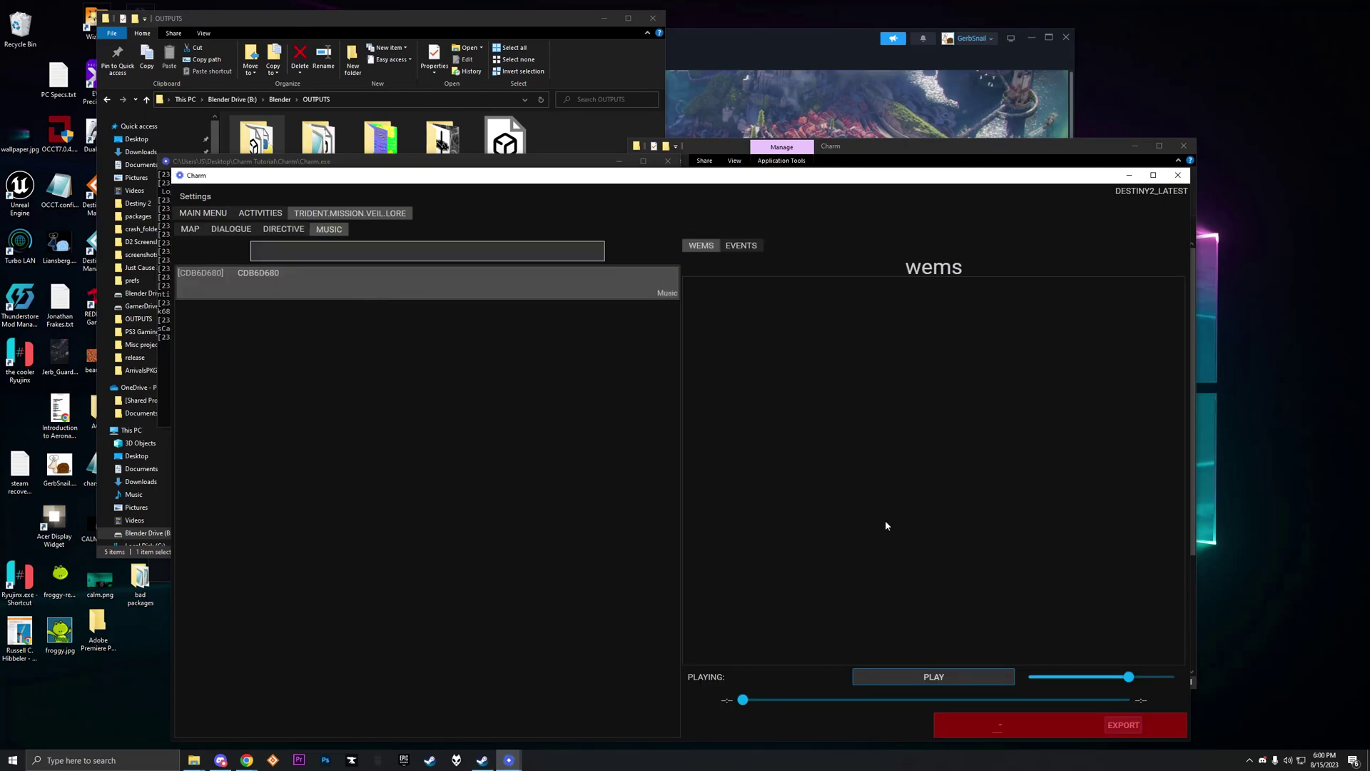
pyautogui.click(741, 246)
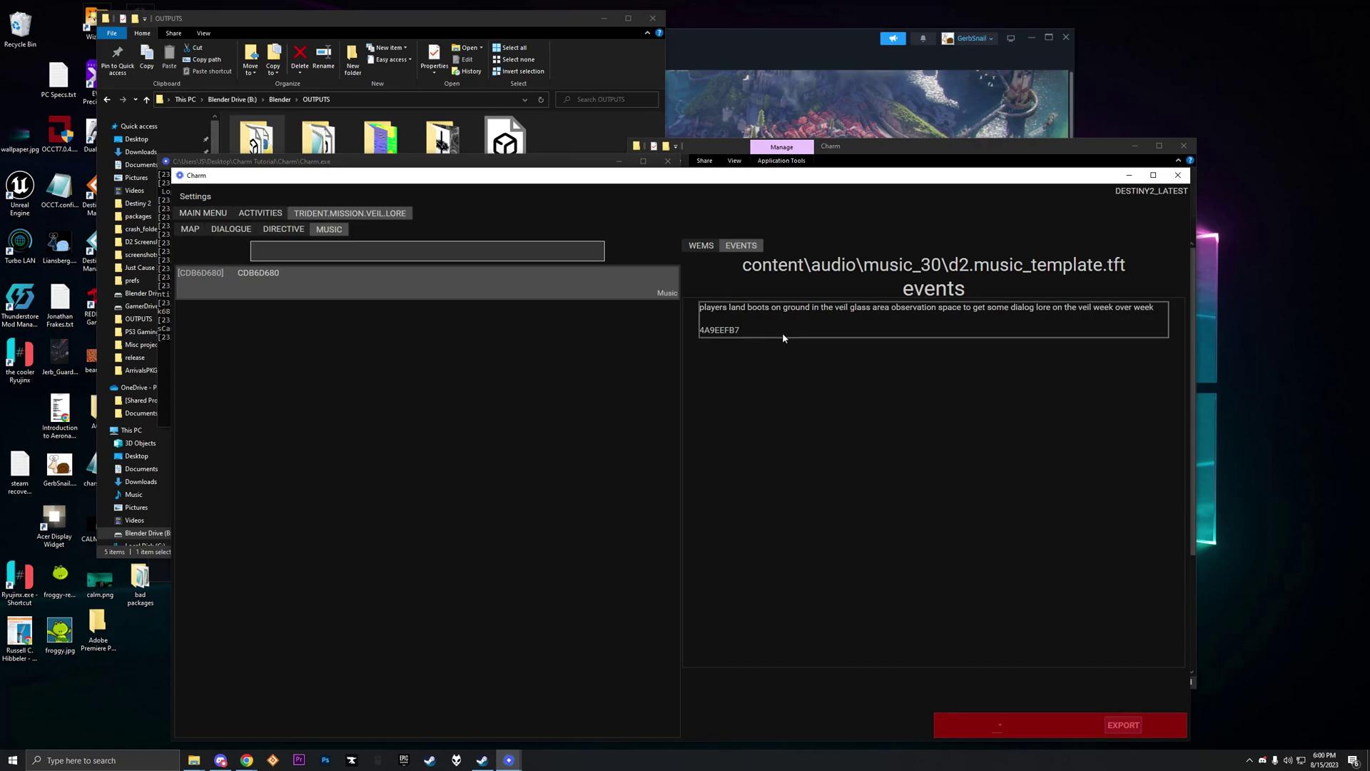
pyautogui.middleClick(356, 218)
# Step: Search activities for 'harmon' and open terraformed_pyramid.raid_harmony
pyautogui.press('BackSpace')
pyautogui.press('BackSpace')
pyautogui.press('BackSpace')
pyautogui.press('BackSpace')
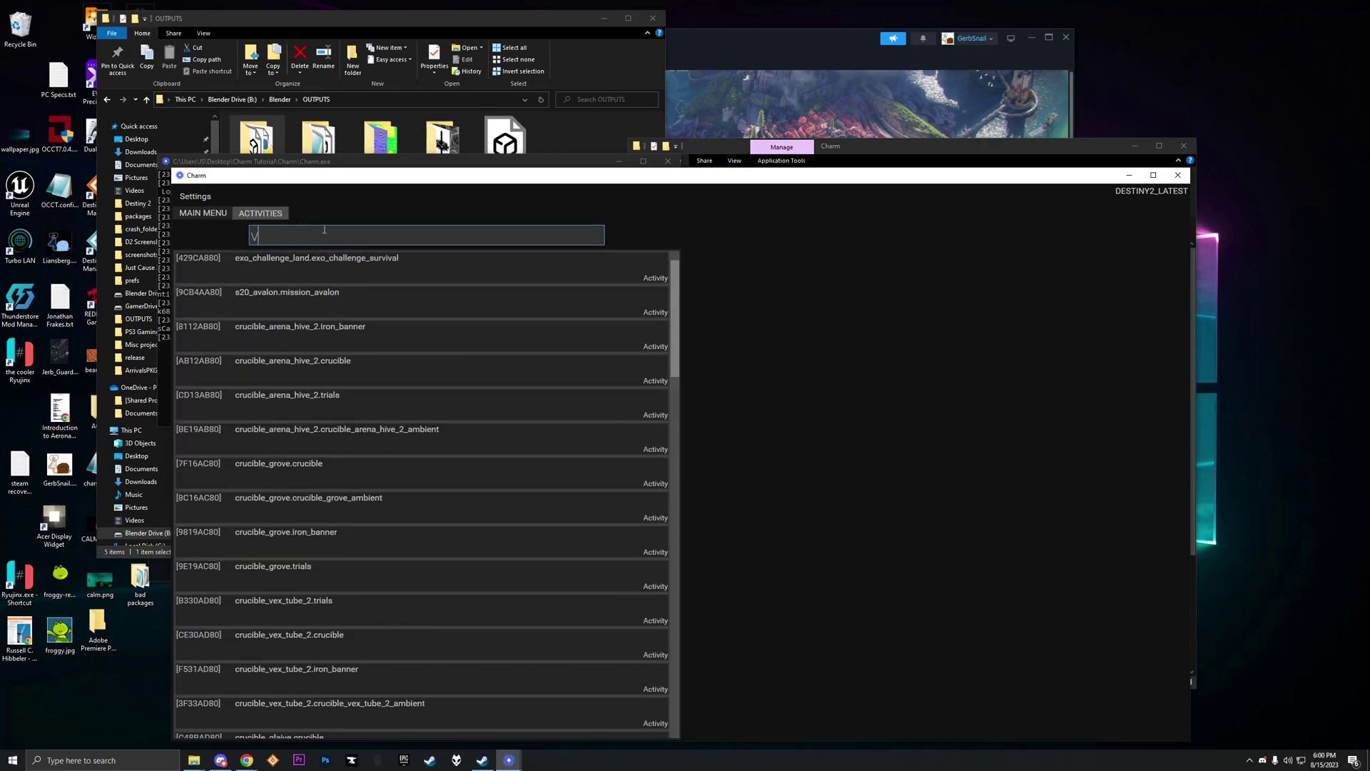
pyautogui.write('harmon')
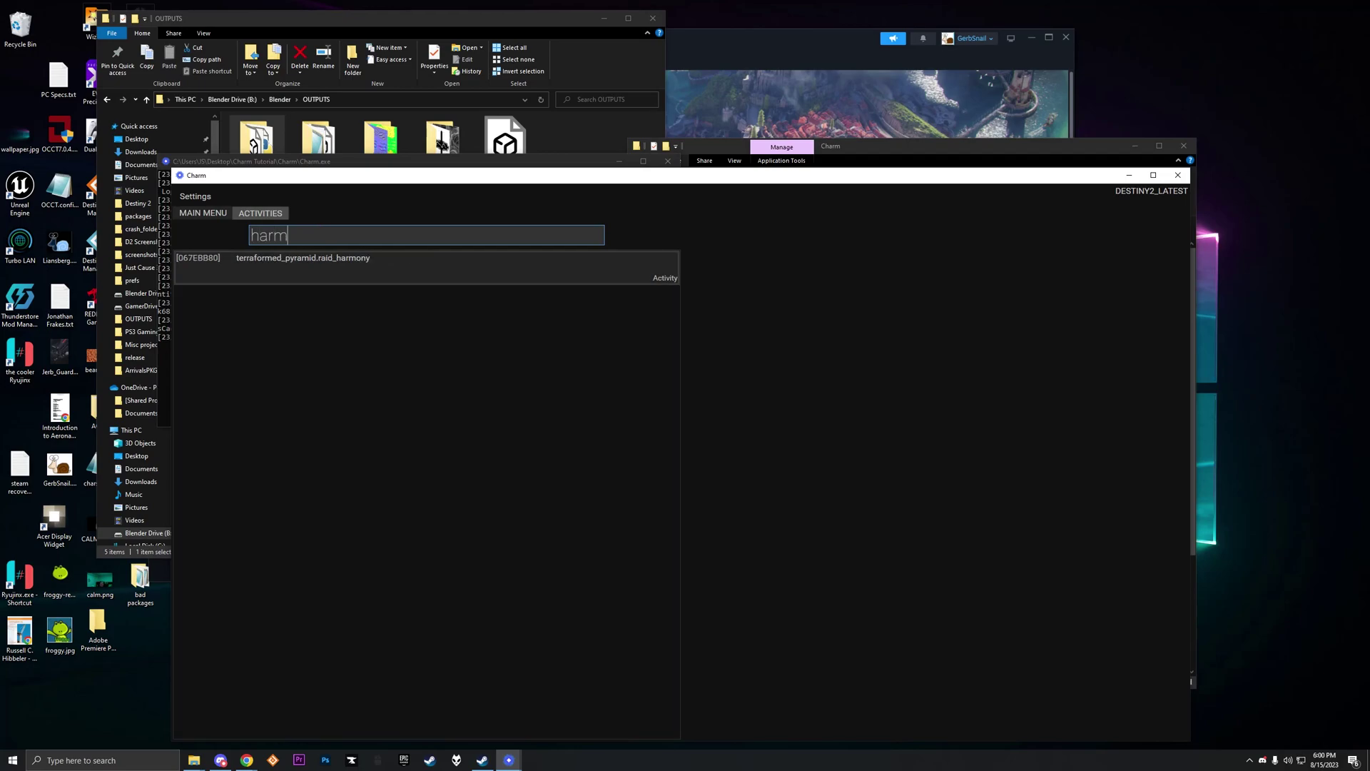
pyautogui.click(264, 277)
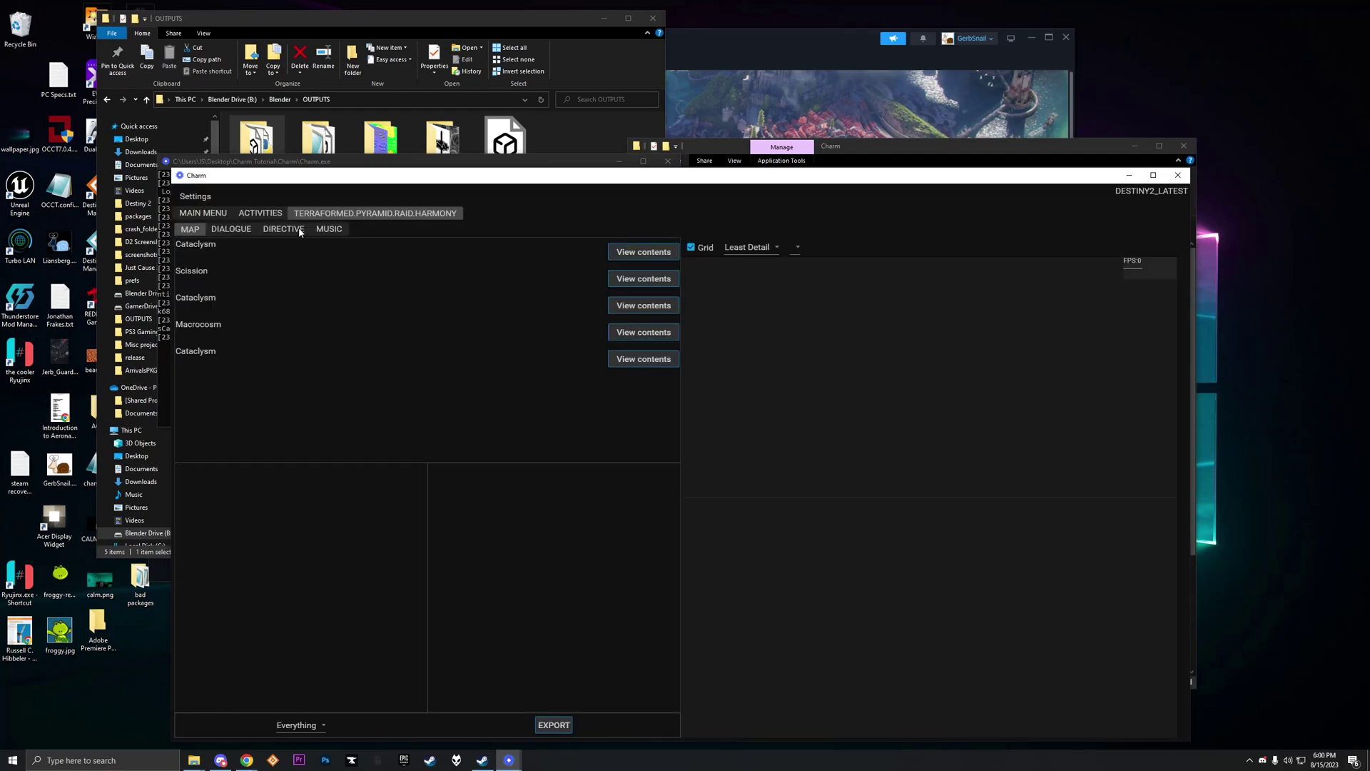
# Step: Browse the Directive tab's entry ED7DBB80, from Find Nezarec to Defeat Nezarec
pyautogui.click(283, 229)
pyautogui.click(258, 282)
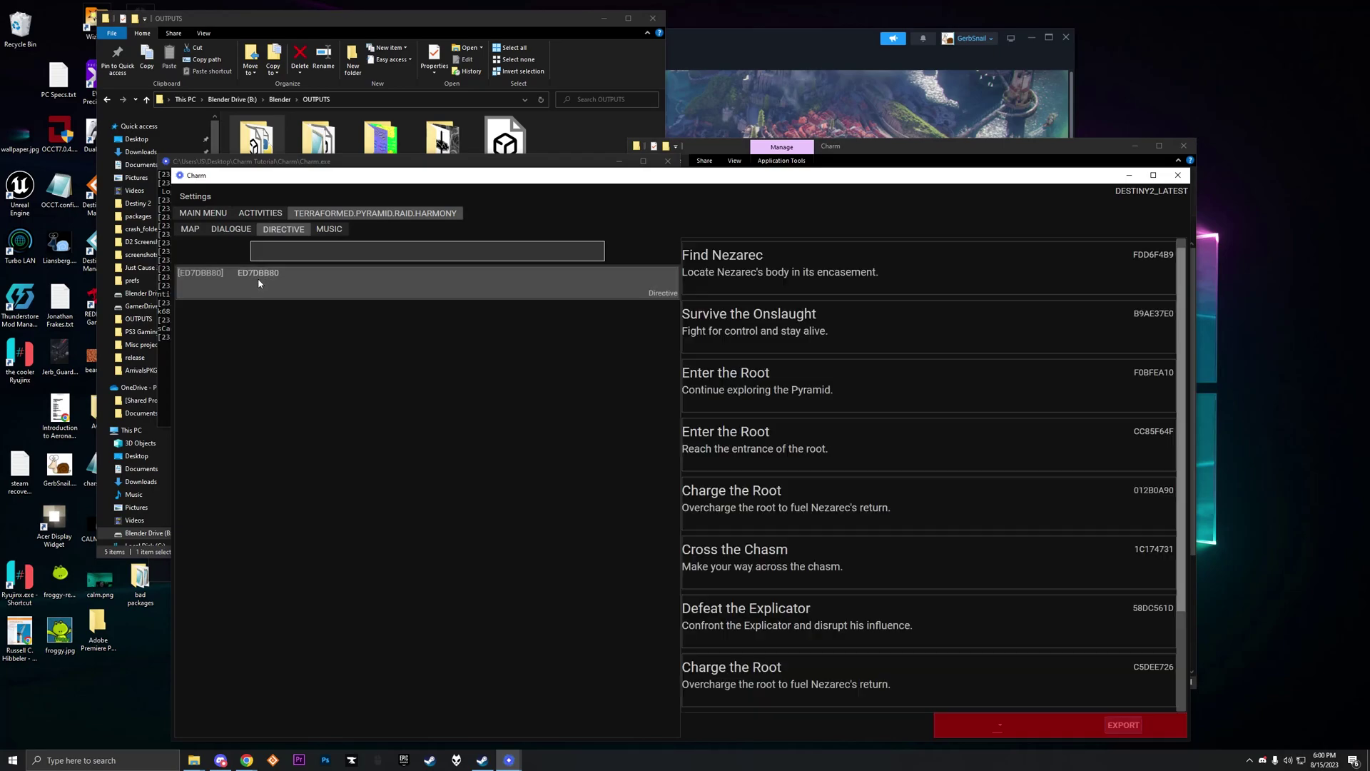
pyautogui.moveTo(1182, 277); pyautogui.dragTo(1178, 357)
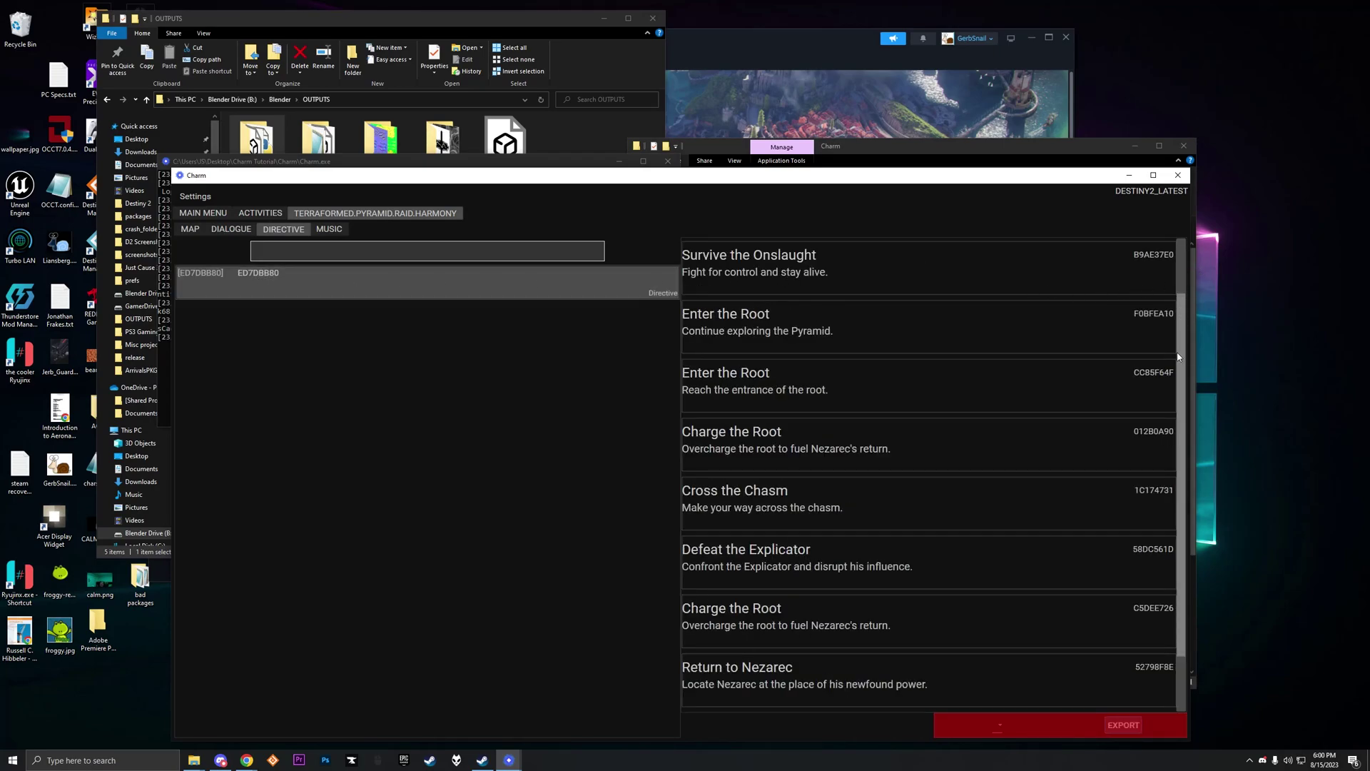
pyautogui.scroll(-1, 1180, 419)
pyautogui.scroll(2, 1135, 288)
pyautogui.scroll(-2, 1134, 288)
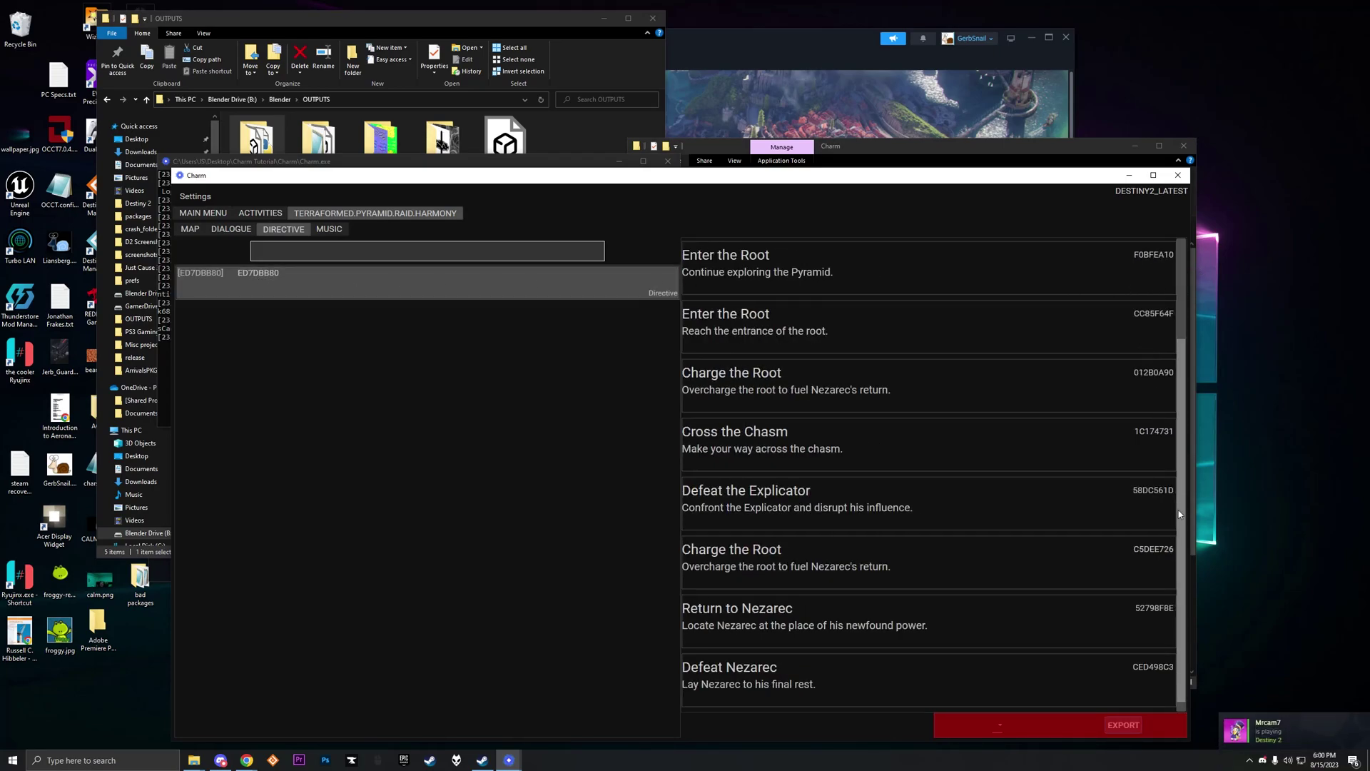
pyautogui.scroll(2, 1154, 294)
pyautogui.scroll(-2, 1171, 341)
pyautogui.moveTo(1183, 422); pyautogui.dragTo(1181, 321)
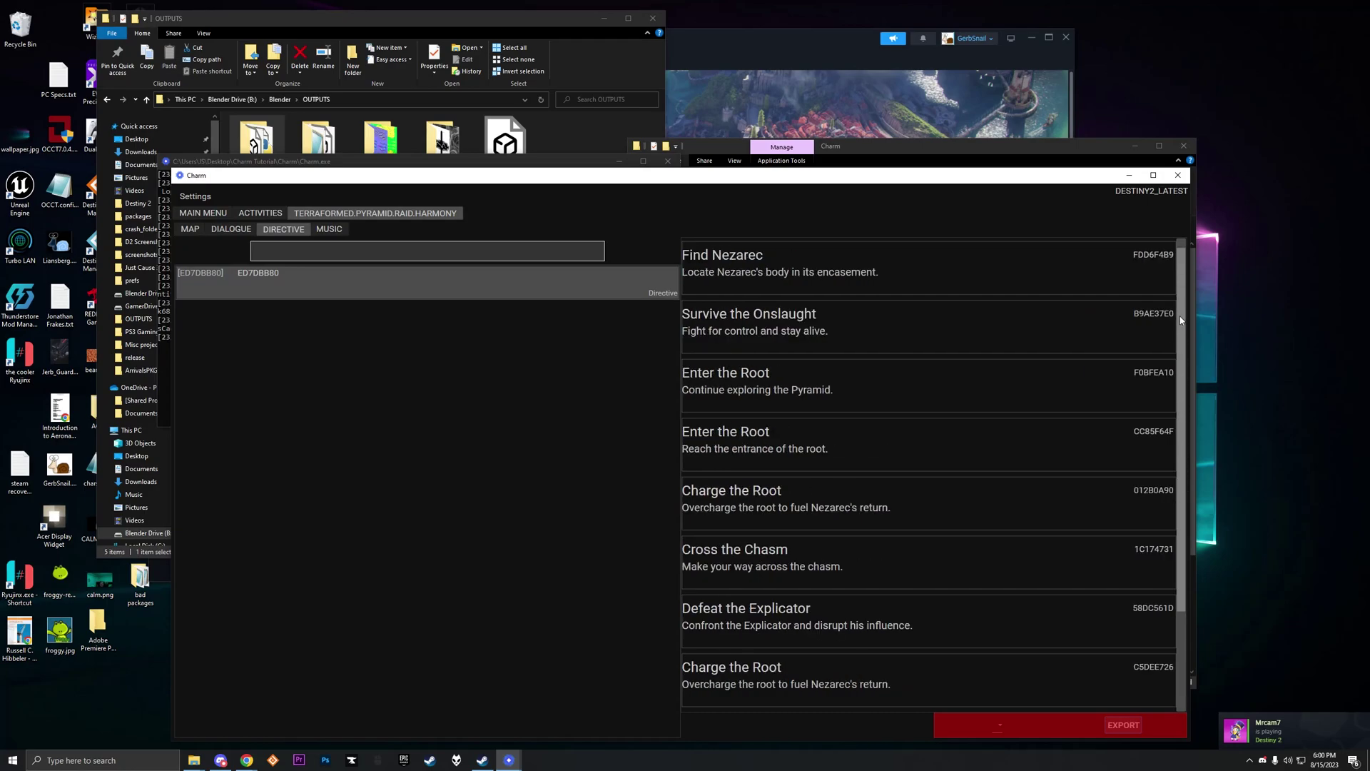
# Step: Play music track BA28C180 from the raid's Music tab, adjusting volume, then pause it
pyautogui.click(326, 229)
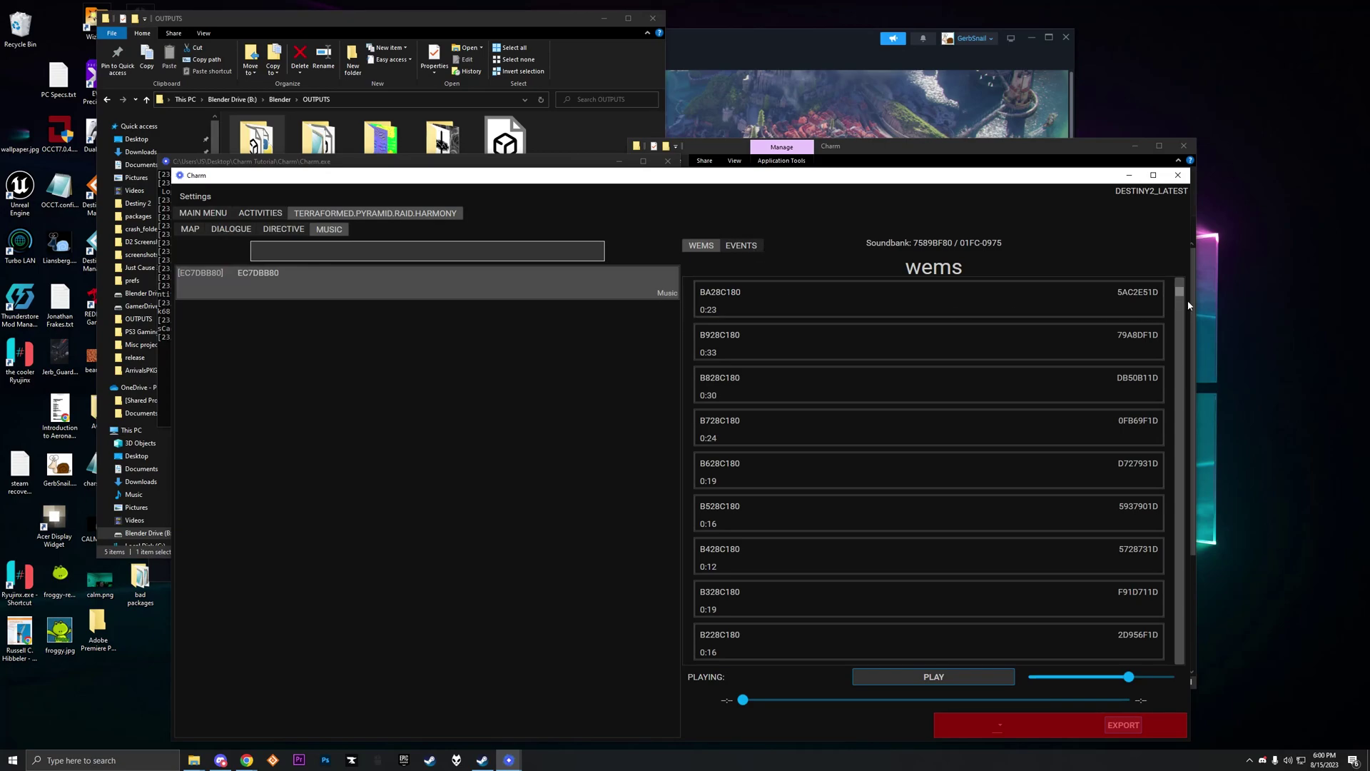
pyautogui.moveTo(1182, 298); pyautogui.dragTo(1157, 272)
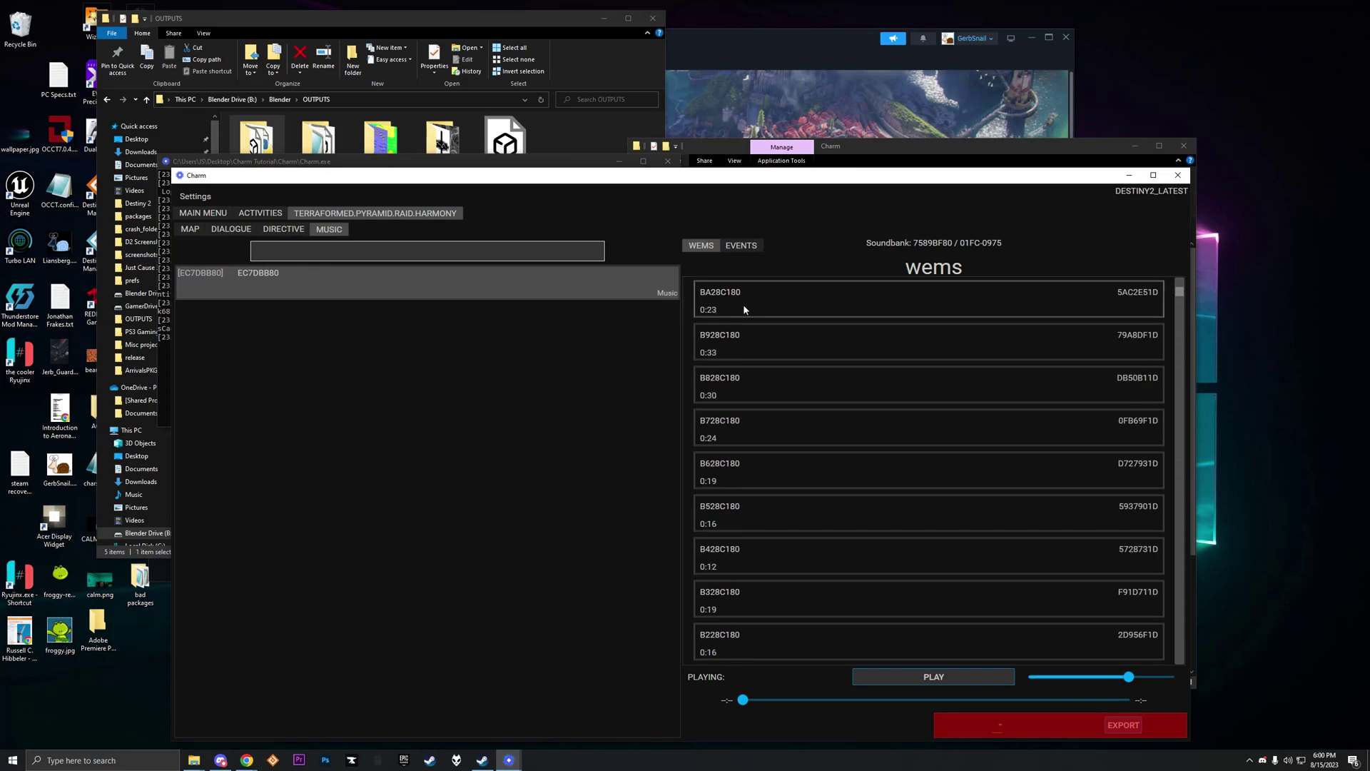
pyautogui.moveTo(1127, 676); pyautogui.dragTo(1074, 676)
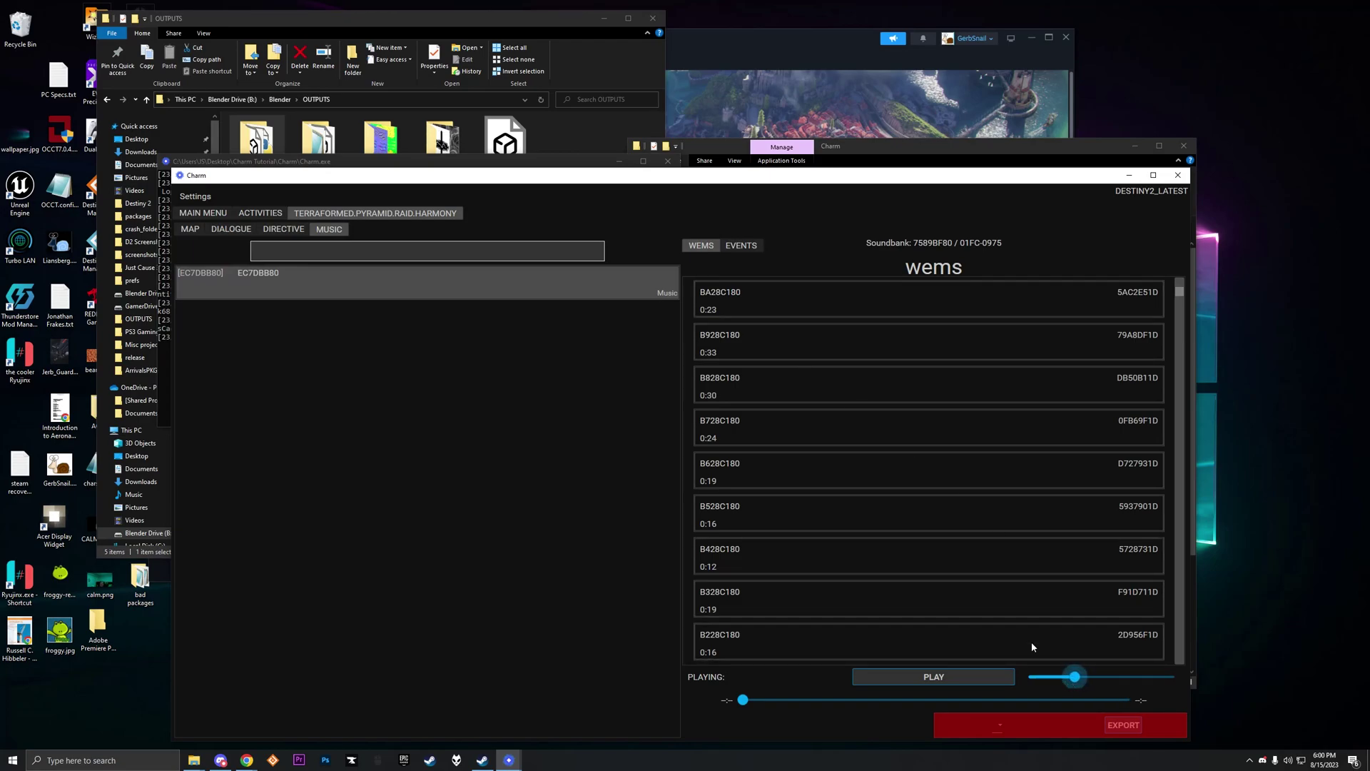
pyautogui.click(759, 301)
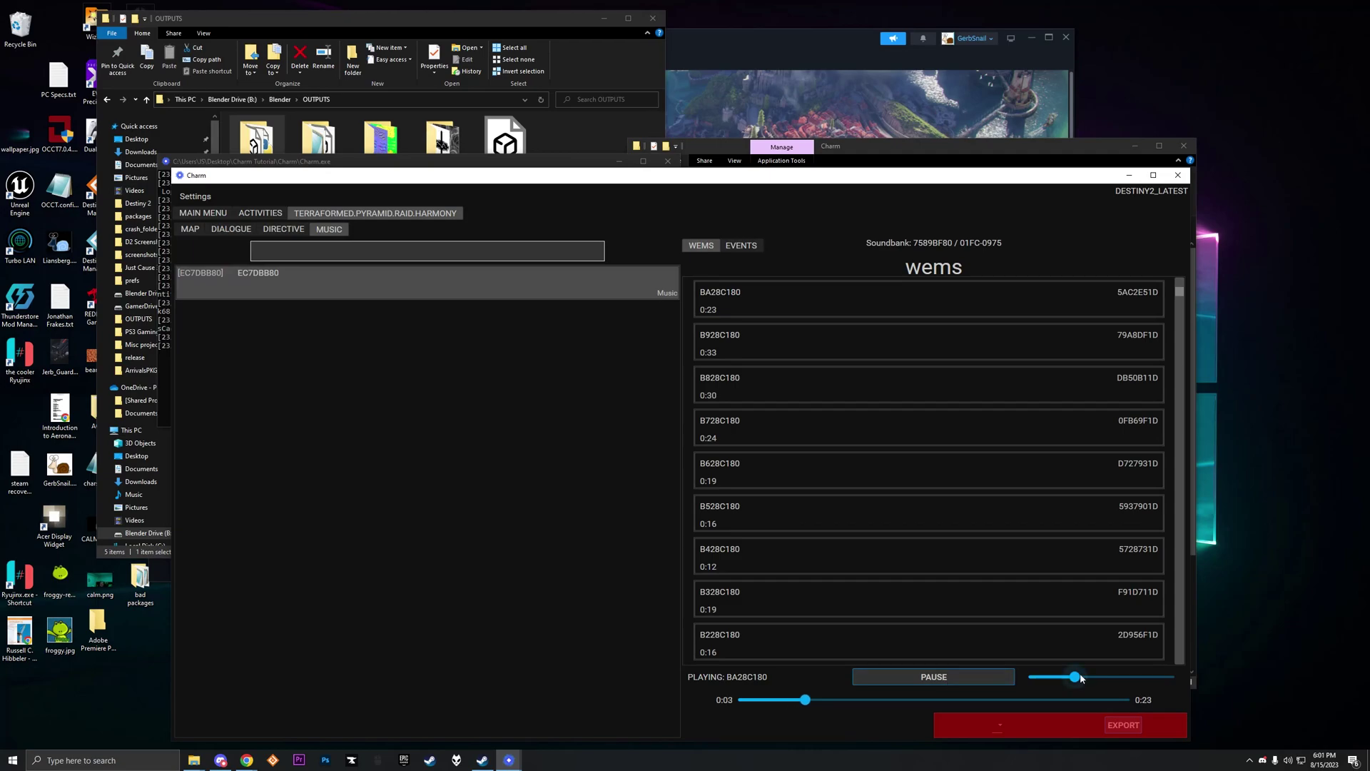
pyautogui.moveTo(1075, 676); pyautogui.dragTo(1169, 678)
pyautogui.moveTo(1118, 680); pyautogui.dragTo(1111, 678)
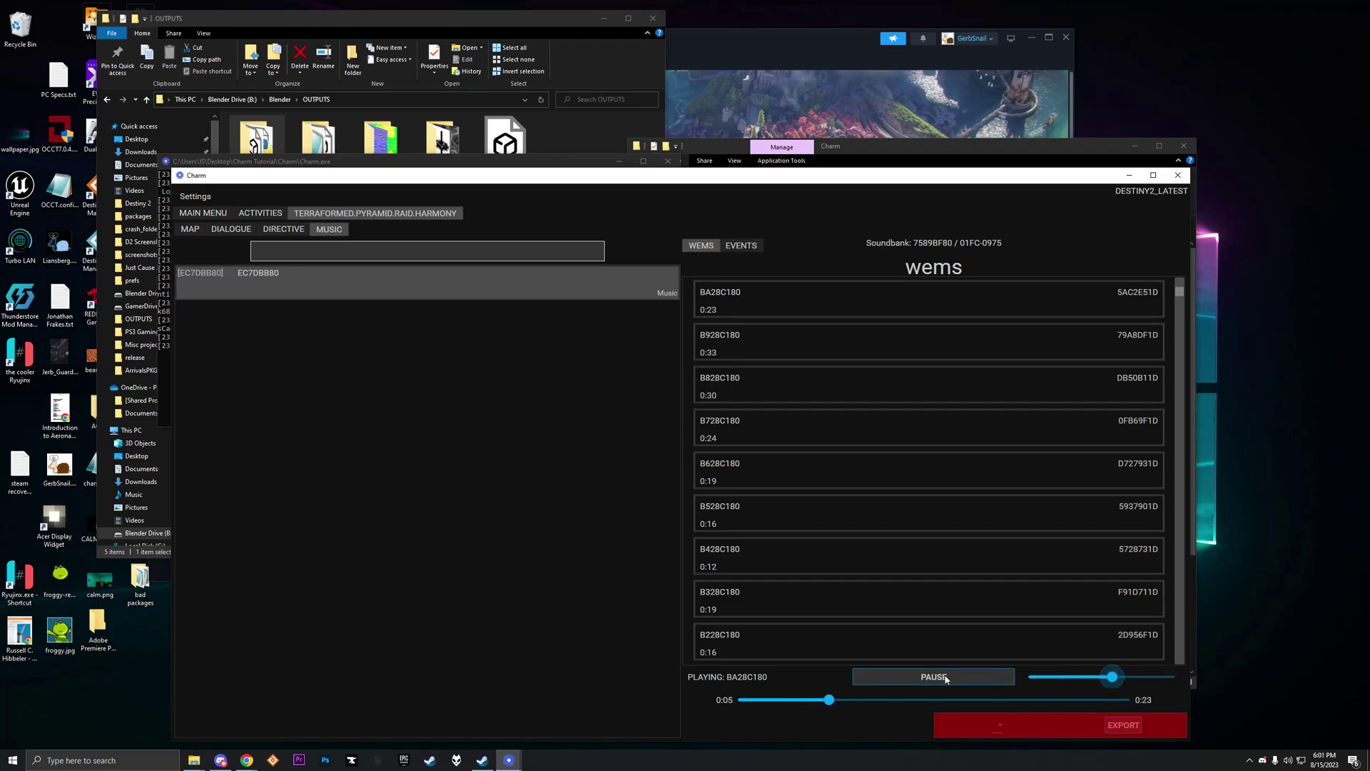
pyautogui.click(1008, 677)
# Step: Read through the raid_harmony music event descriptions down to 'Last Stand' and 'Defeat boss in last stand'
pyautogui.click(750, 250)
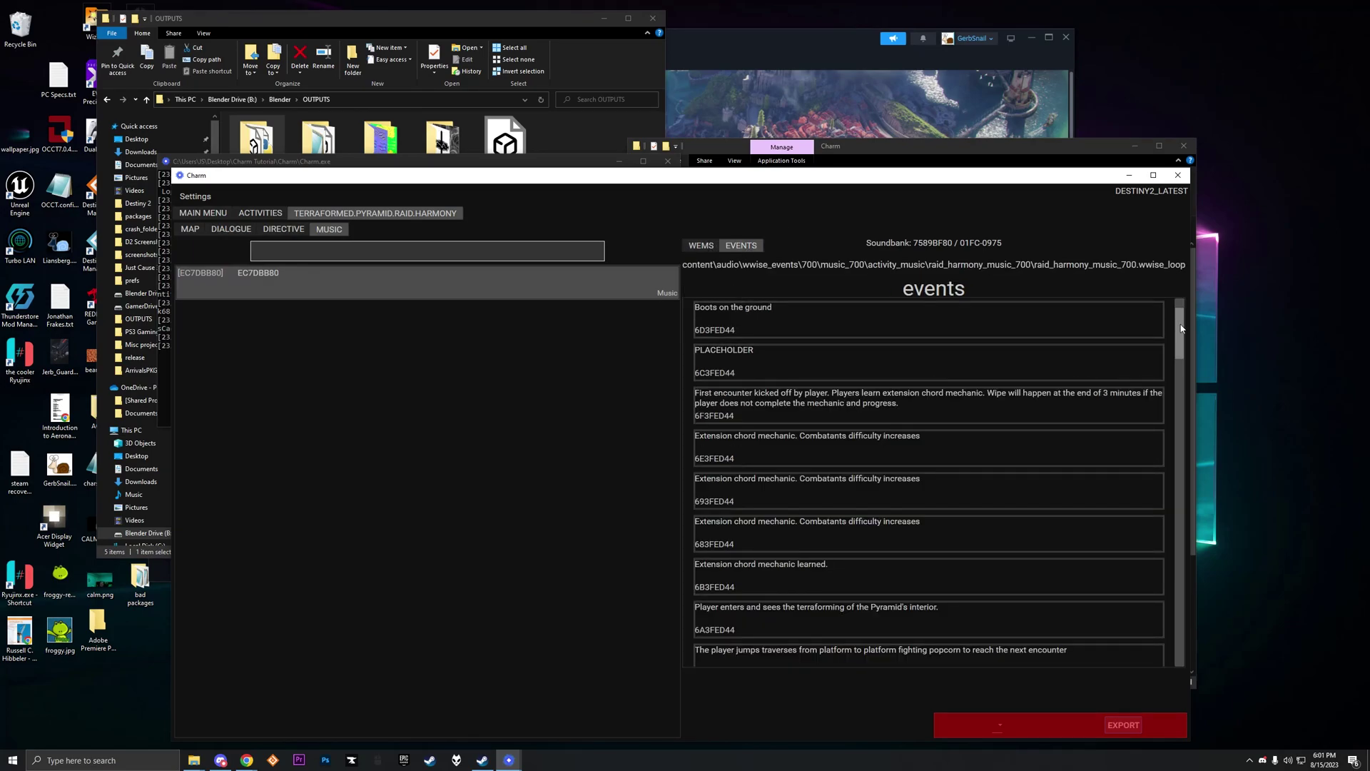
pyautogui.moveTo(1181, 330)
pyautogui.mouseDown()
pyautogui.moveTo(1185, 426)
pyautogui.moveTo(1175, 328)
pyautogui.mouseUp()
pyautogui.moveTo(1184, 342); pyautogui.dragTo(1182, 492)
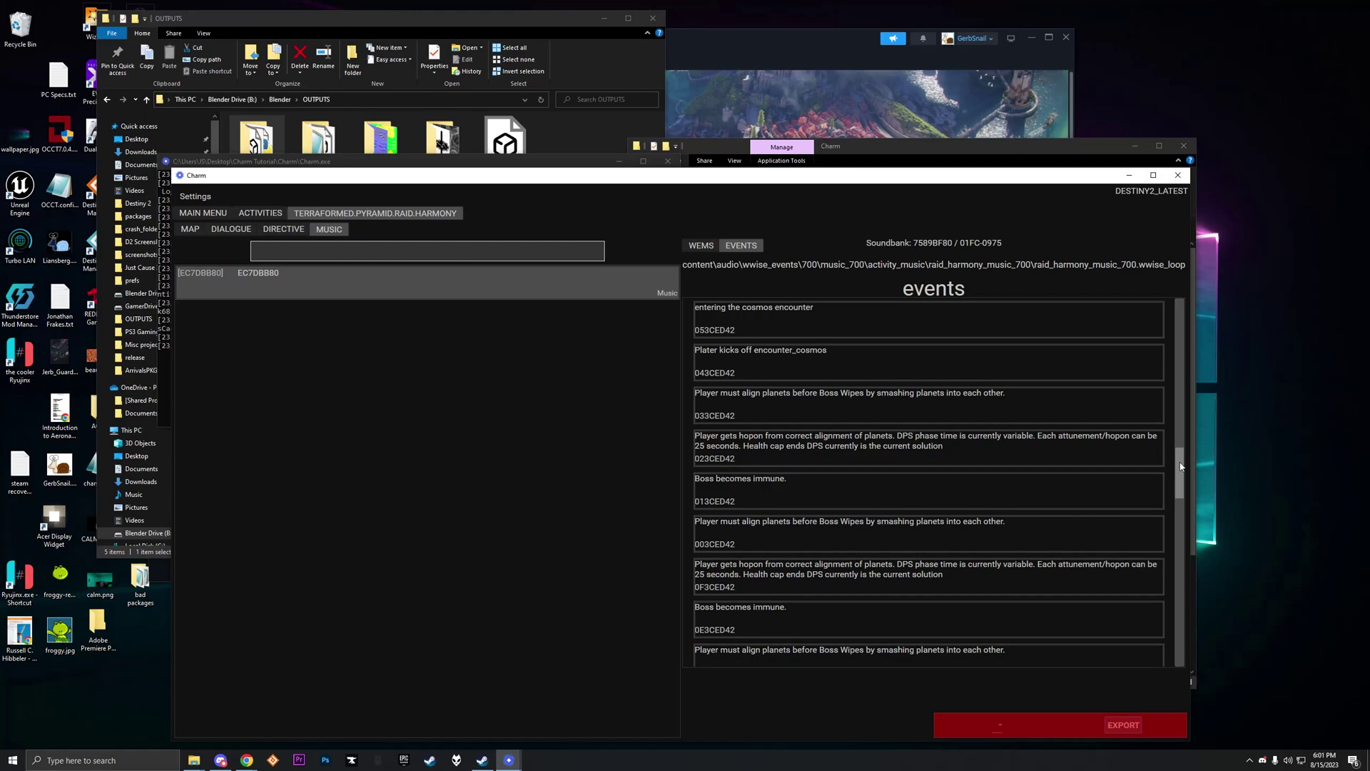
pyautogui.moveTo(1181, 467); pyautogui.dragTo(1181, 562)
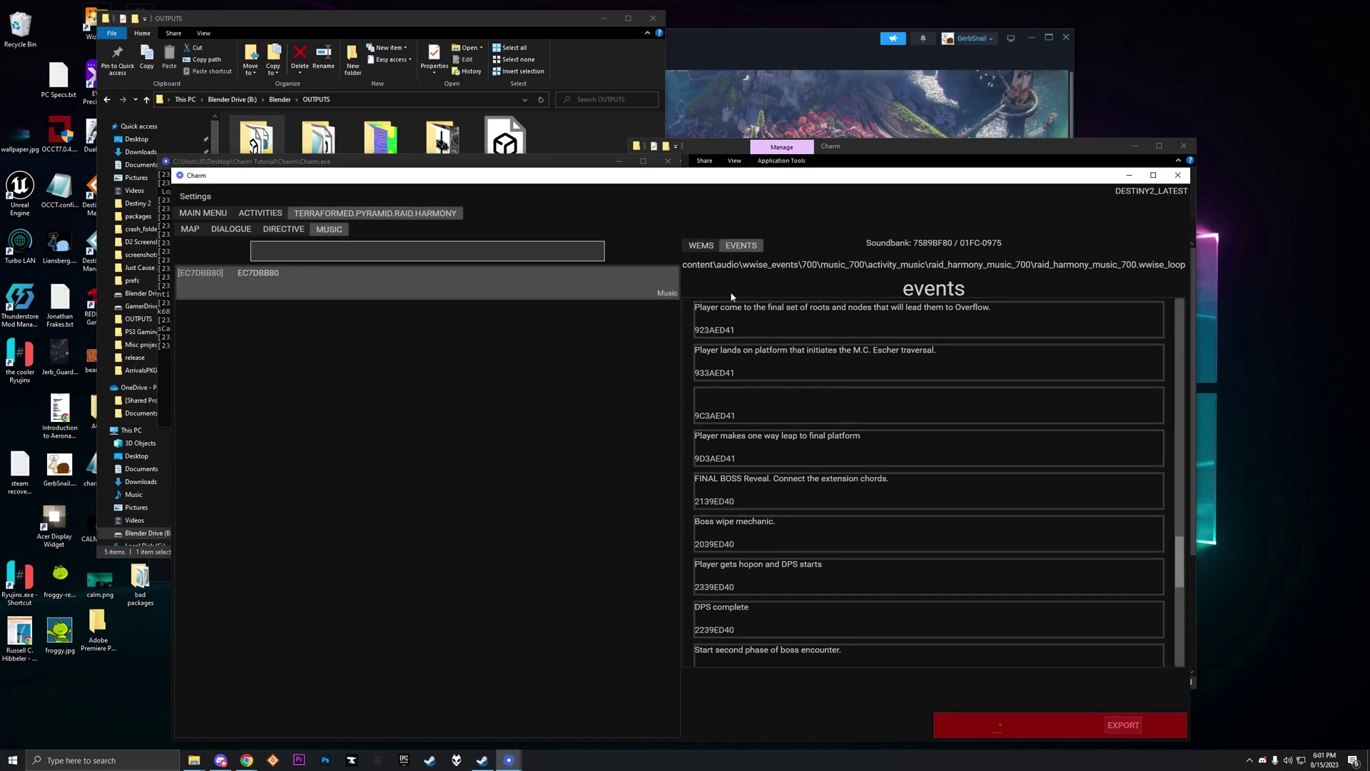
pyautogui.moveTo(1179, 564); pyautogui.dragTo(1182, 629)
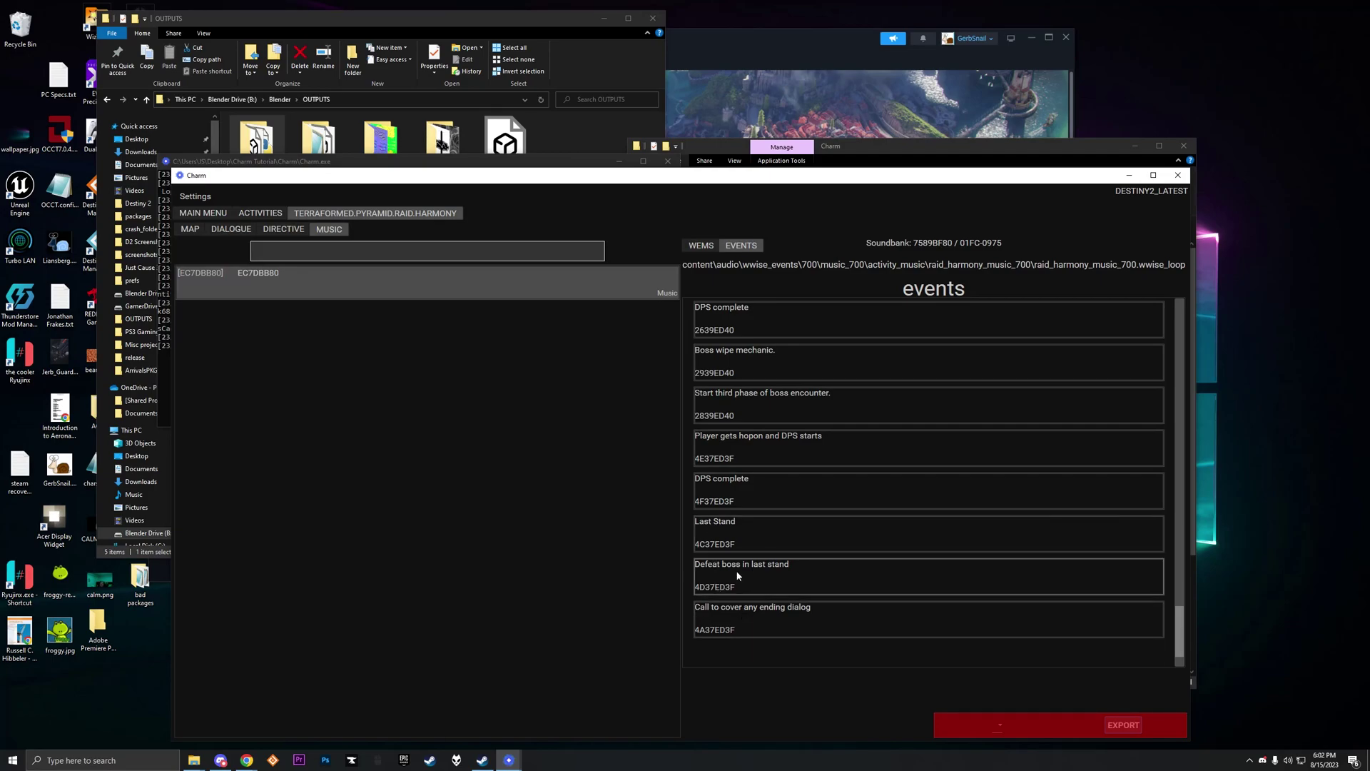
pyautogui.scroll(1, 735, 556)
pyautogui.scroll(15, 770, 521)
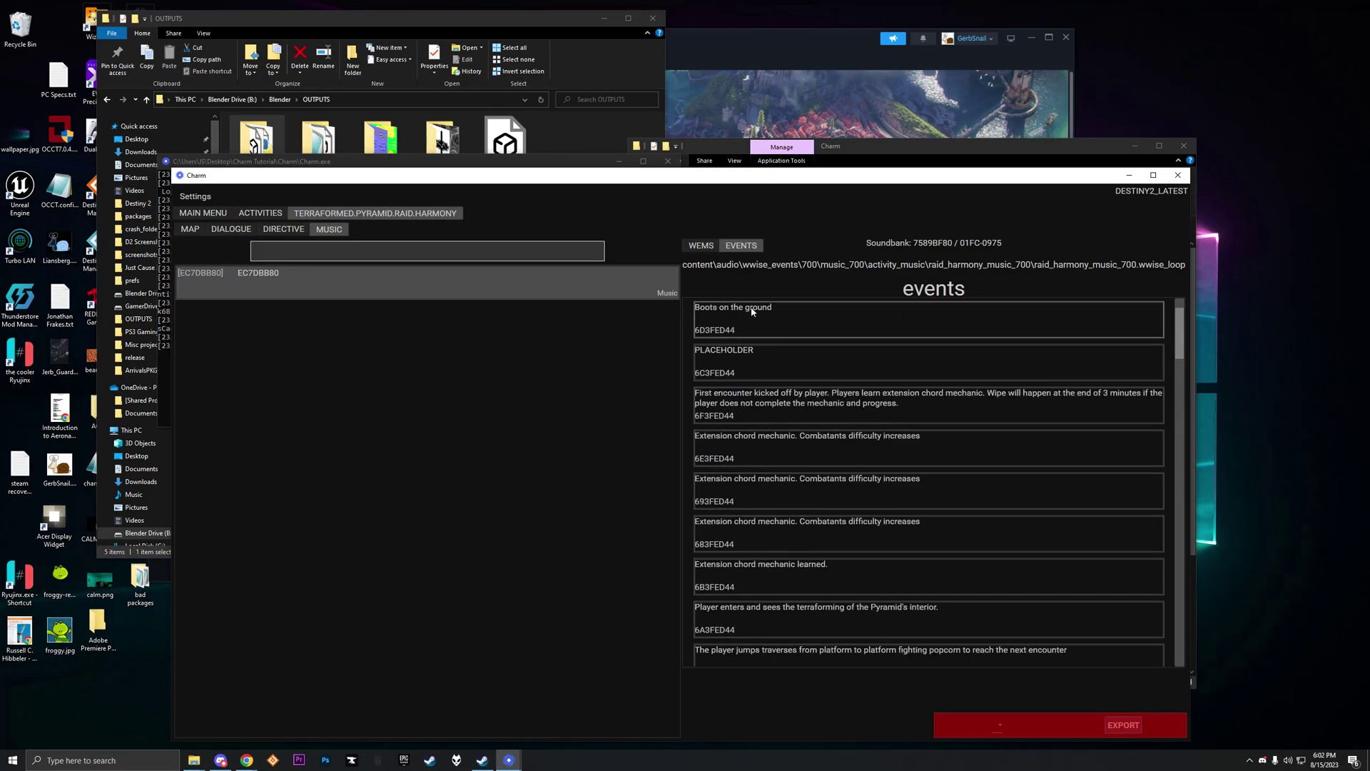
pyautogui.scroll(-15, 1180, 597)
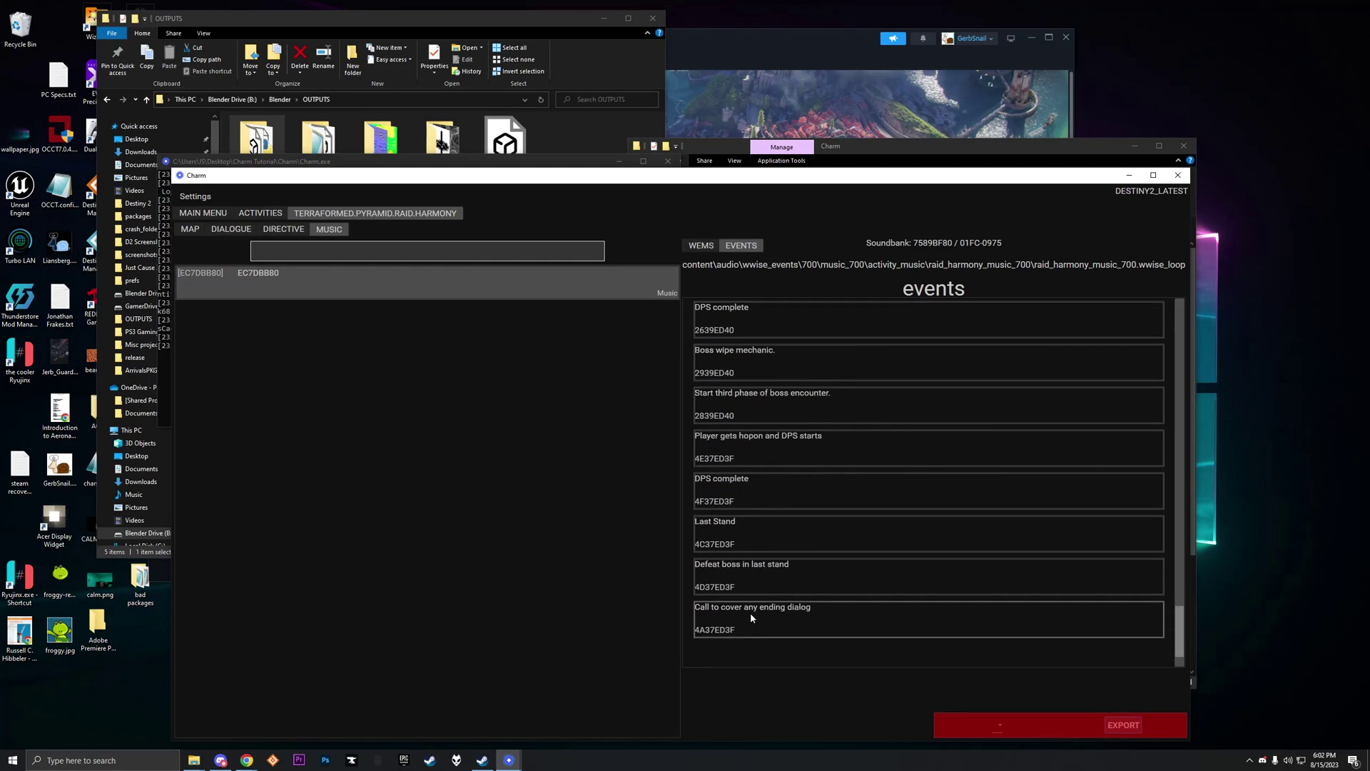
# Step: View the raid's map list, close the raid_harmony and Activities tabs, and nudge the window down-right
pyautogui.click(200, 228)
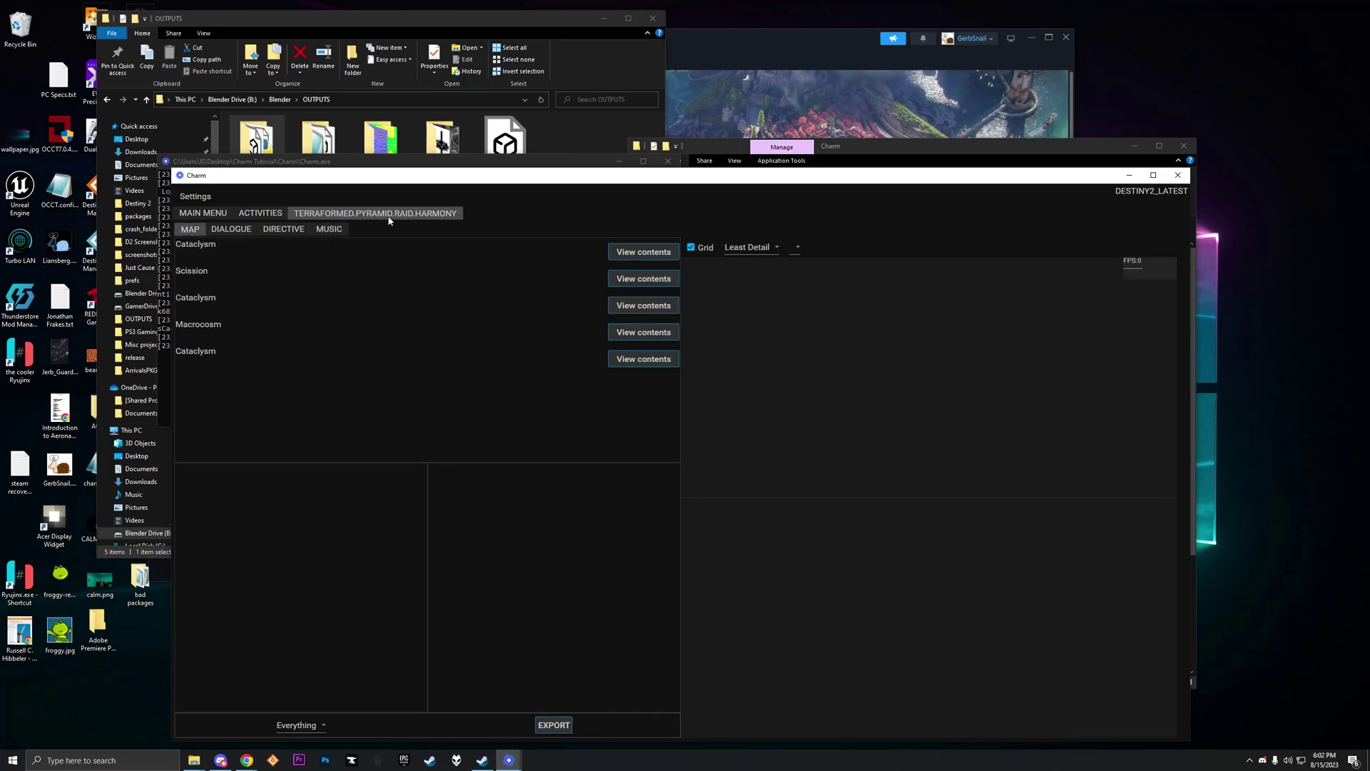
pyautogui.middleClick(309, 214)
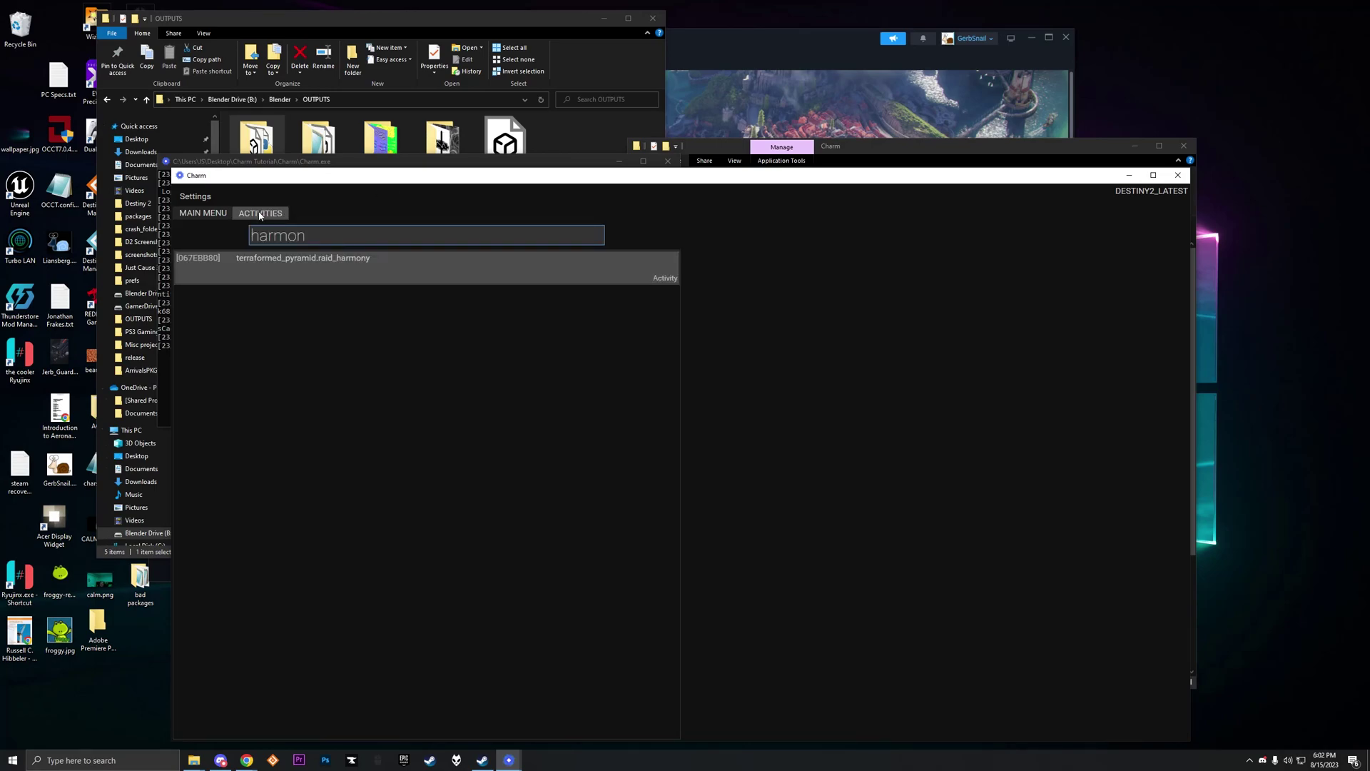
pyautogui.middleClick(259, 213)
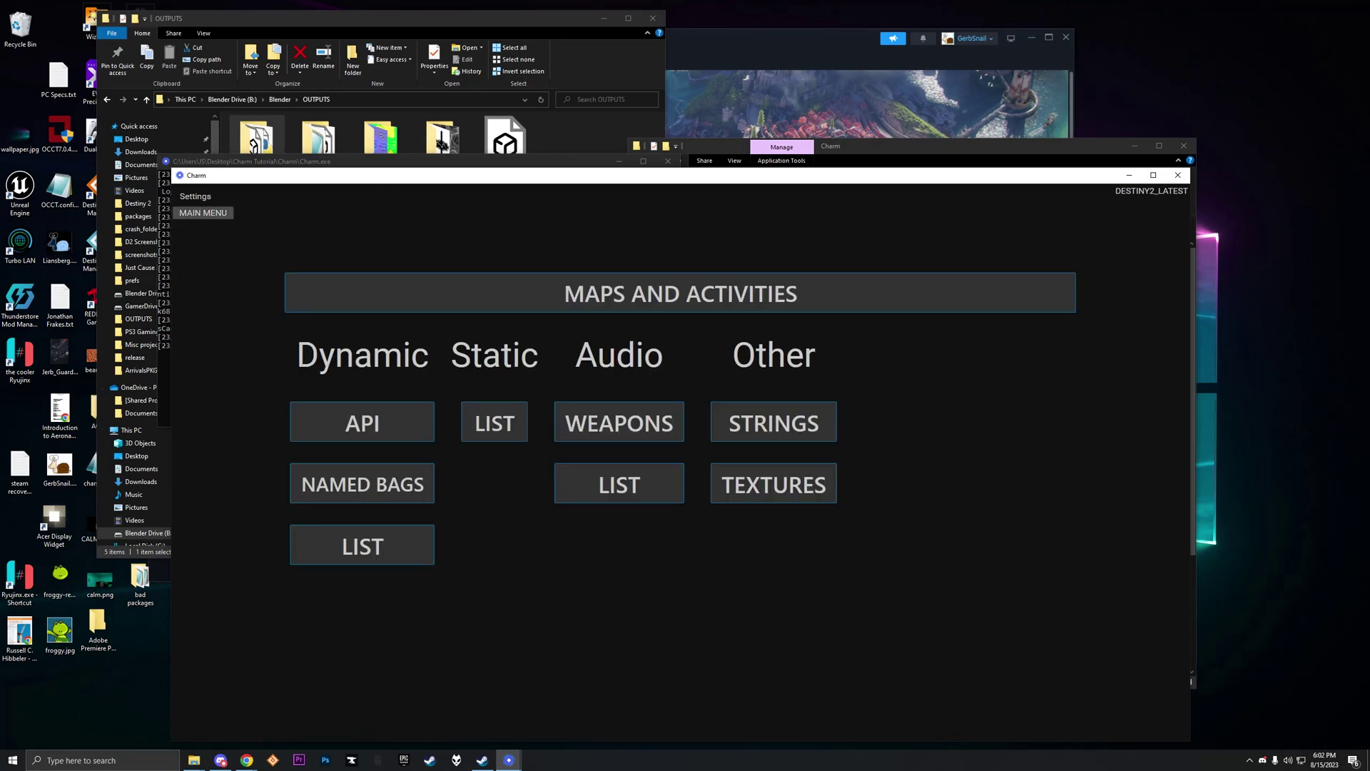
pyautogui.moveTo(422, 180)
pyautogui.mouseDown()
pyautogui.moveTo(443, 150)
pyautogui.moveTo(446, 92)
pyautogui.moveTo(435, 199)
pyautogui.moveTo(439, 189)
pyautogui.mouseUp()
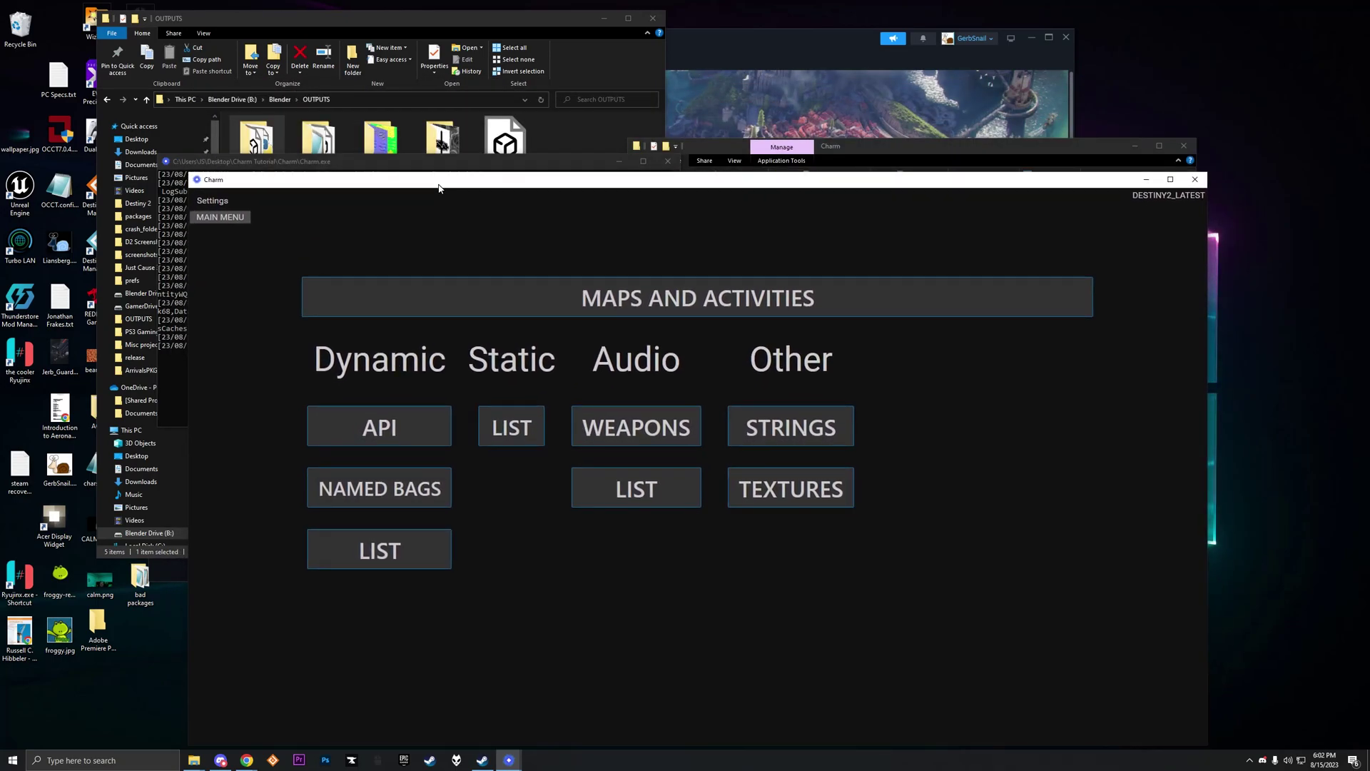